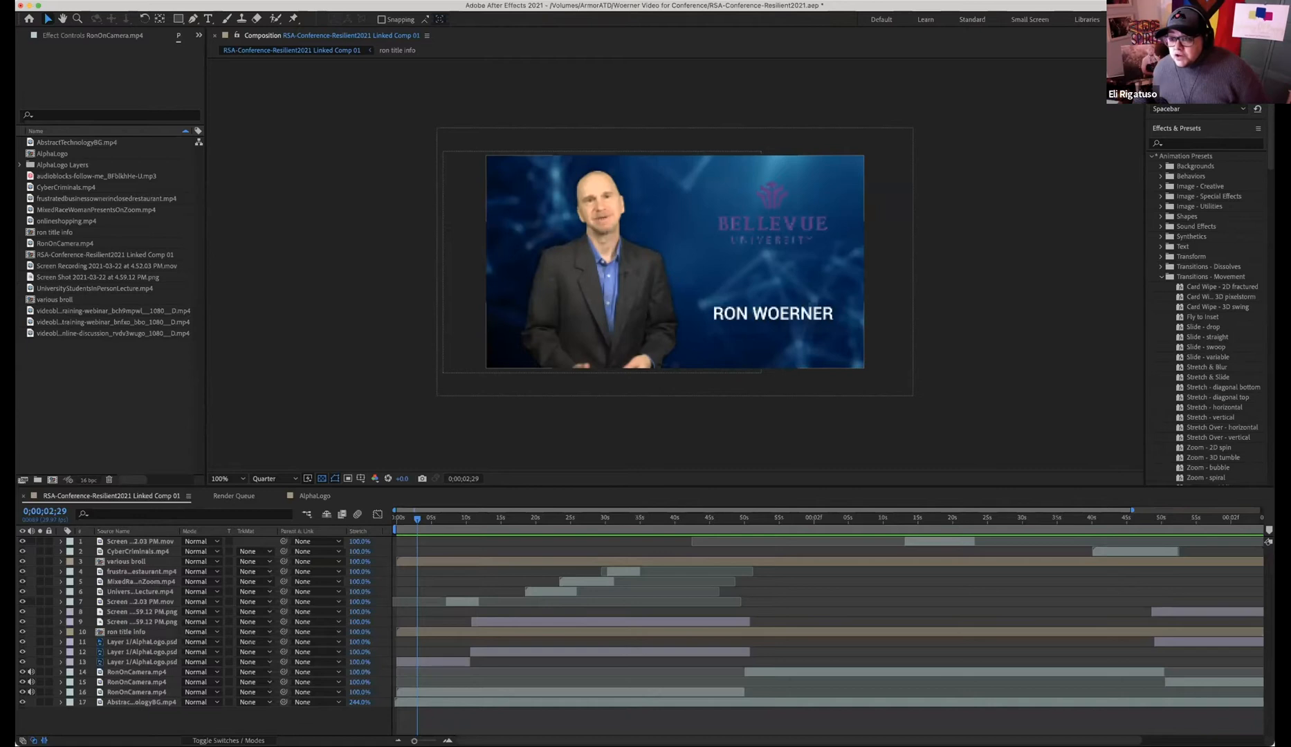
{"action": "left_click", "coordinate": [683, 447]}
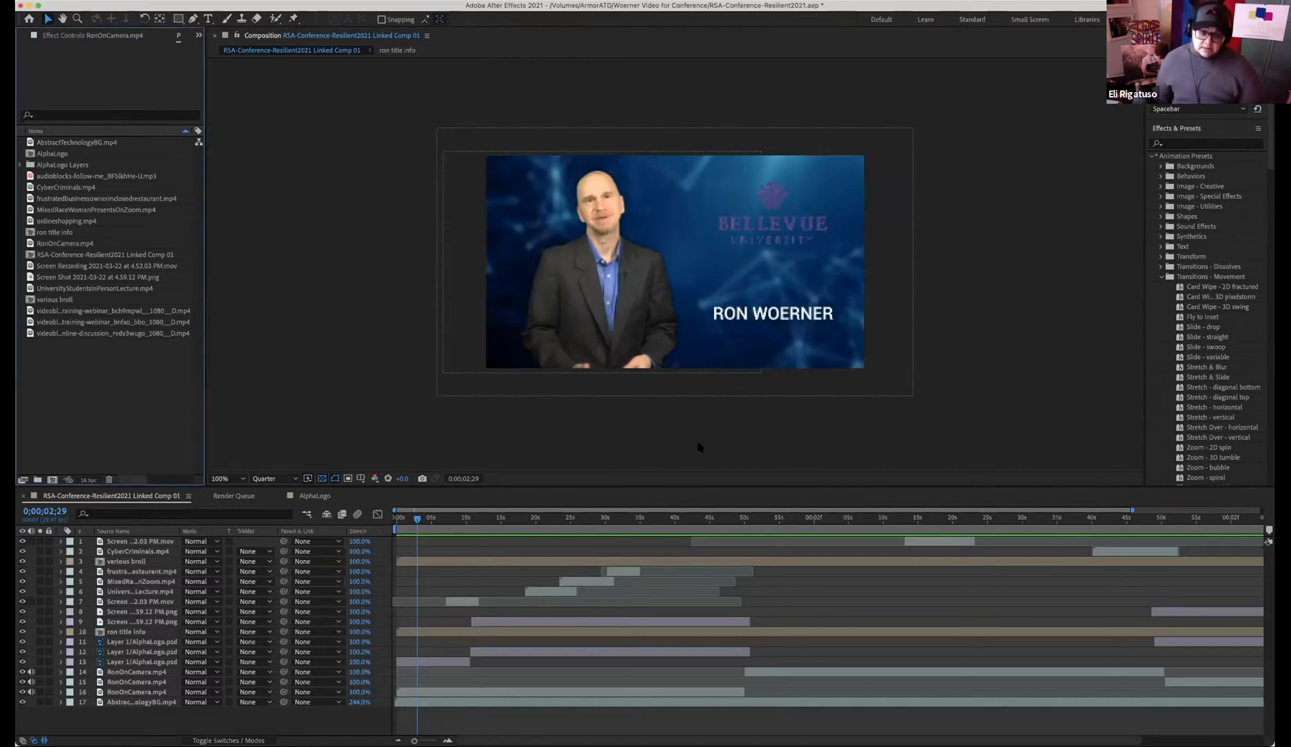
{"action": "left_click", "coordinate": [37, 0]}
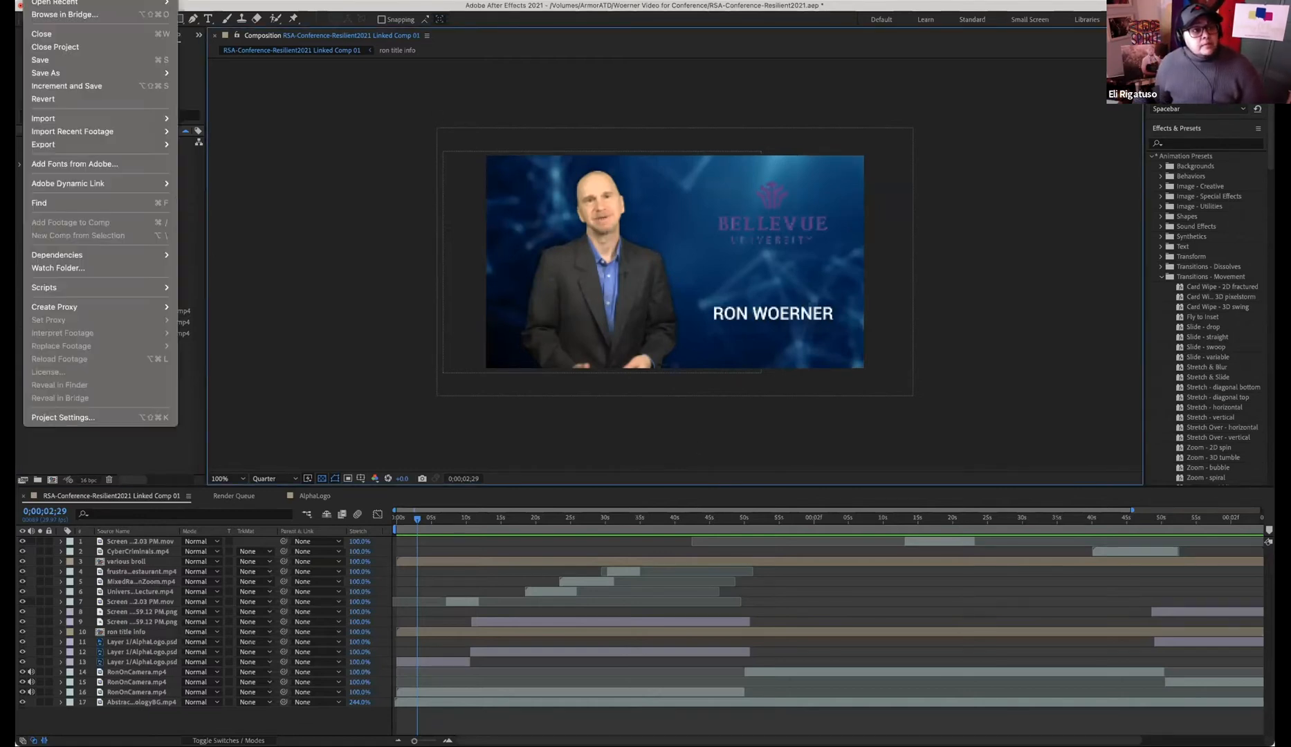
{"action": "left_click", "coordinate": [879, 337]}
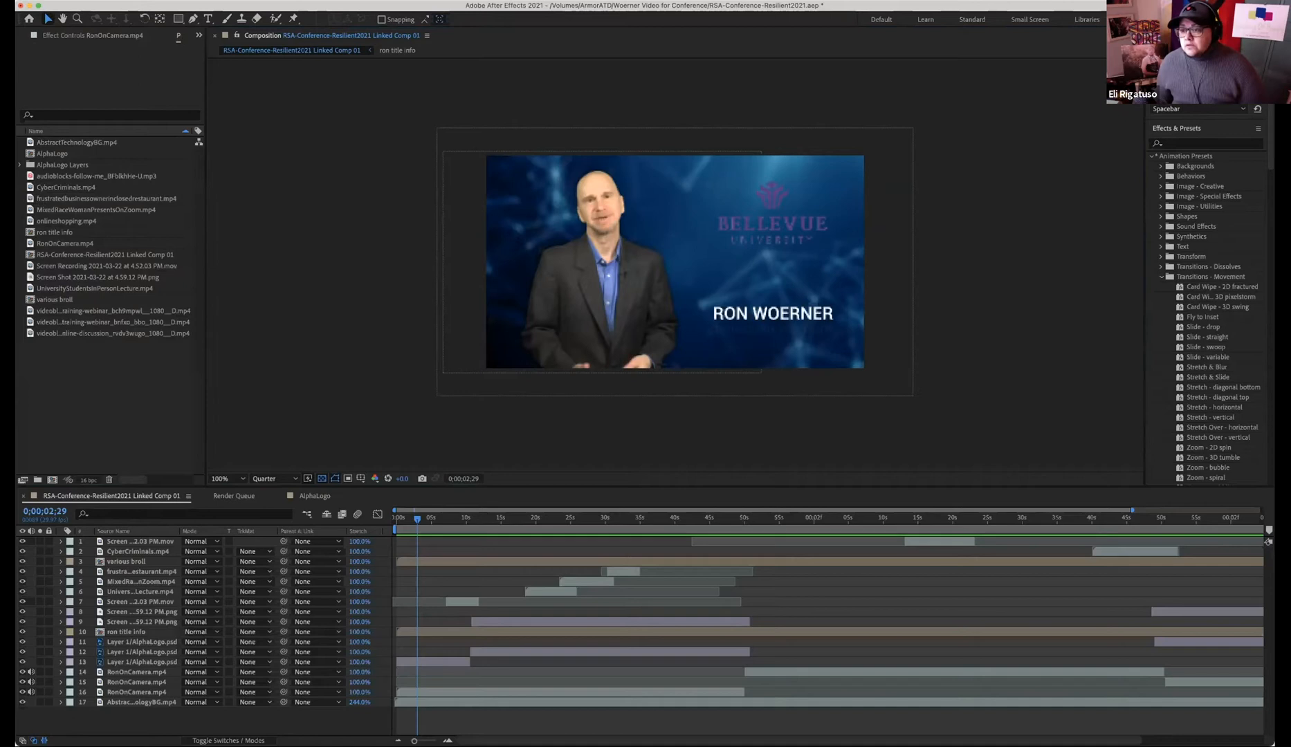
{"action": "left_click", "coordinate": [1058, 346]}
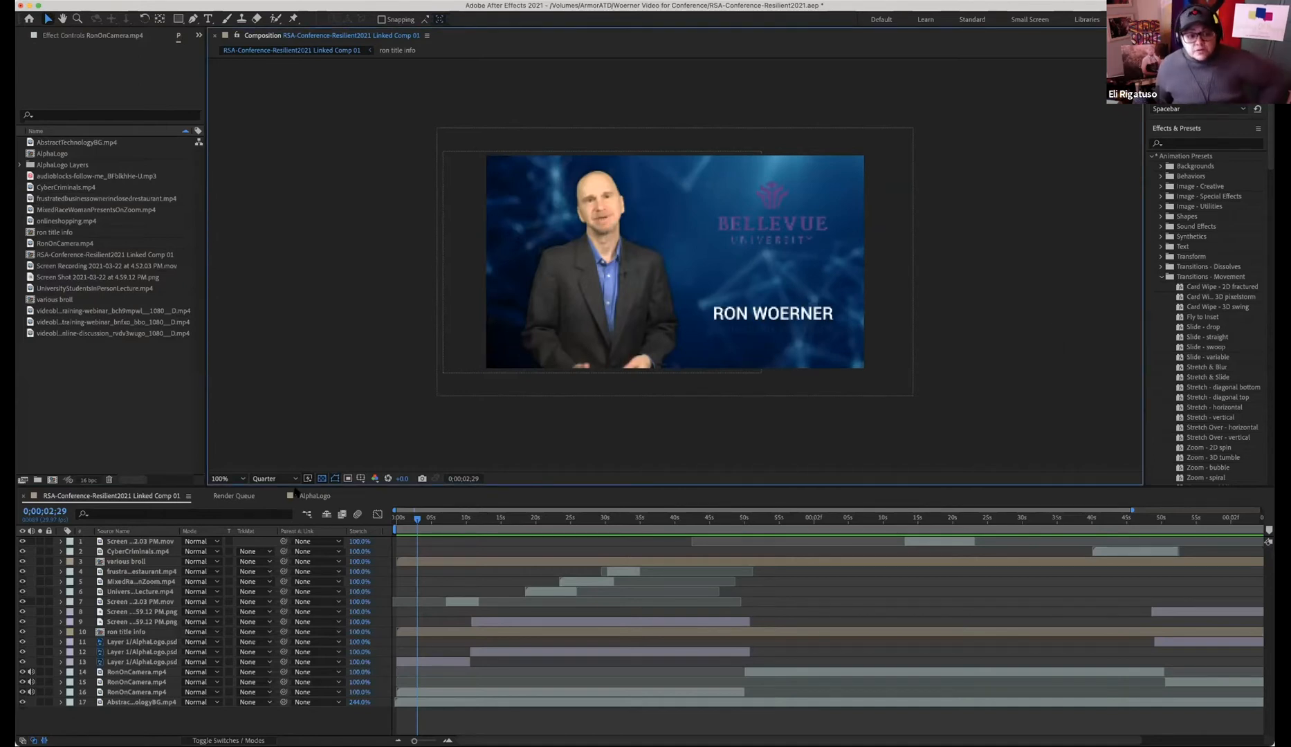
- Set the composition preview resolution to Full and resize the application window so the whole workspace fits the screen
{"action": "left_click", "coordinate": [280, 480]}
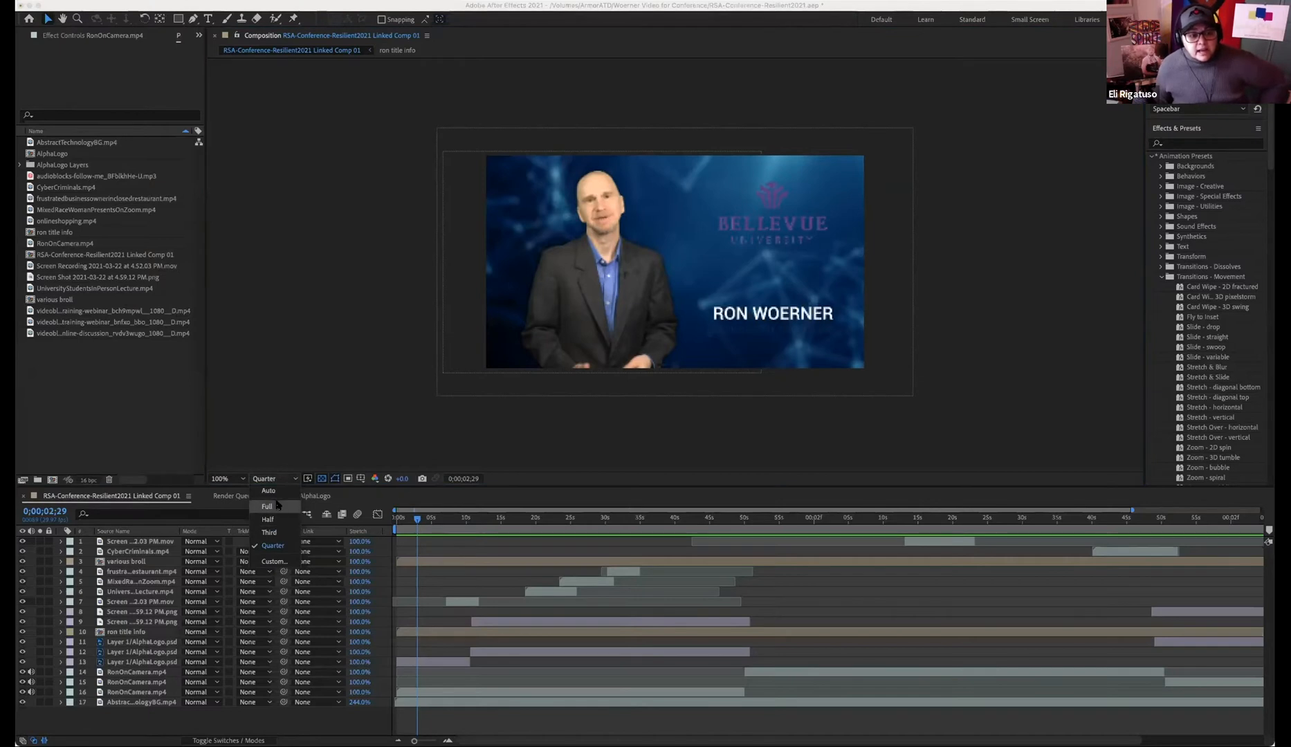
{"action": "left_click", "coordinate": [267, 505]}
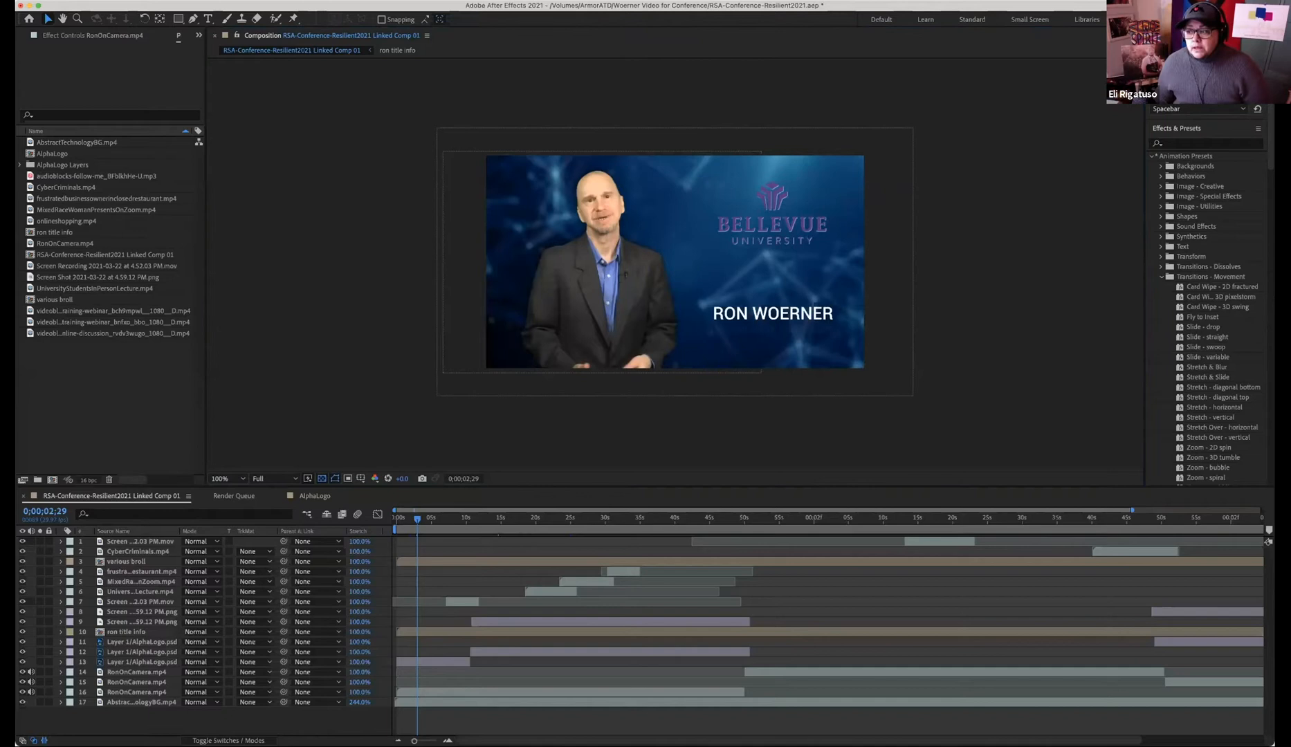
{"action": "left_click", "coordinate": [481, 8]}
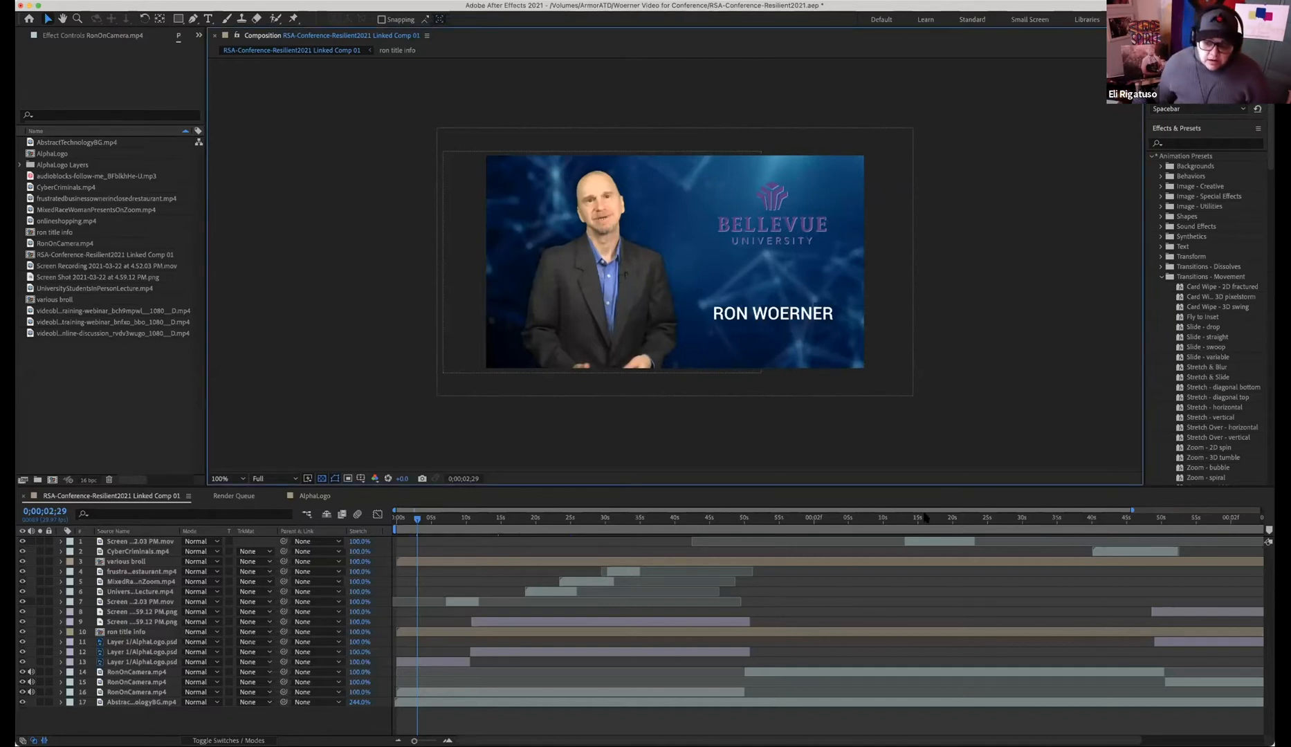
{"action": "left_click_drag", "start_coordinate": [1269, 742], "coordinate": [1208, 638]}
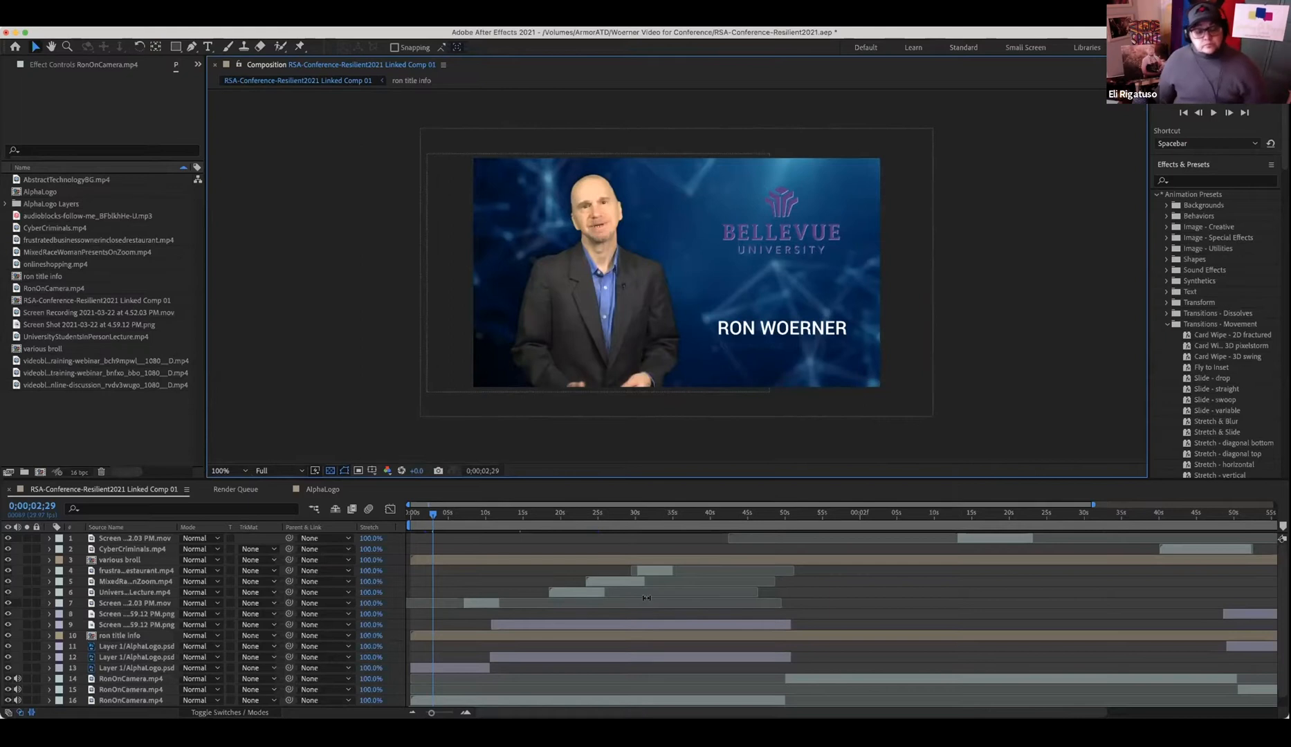
- Select the on-camera footage in layer 16, reveal its mask properties, and display its effect settings
{"action": "scroll", "coordinate": [484, 651], "scroll_direction": "down", "scroll_amount": 1}
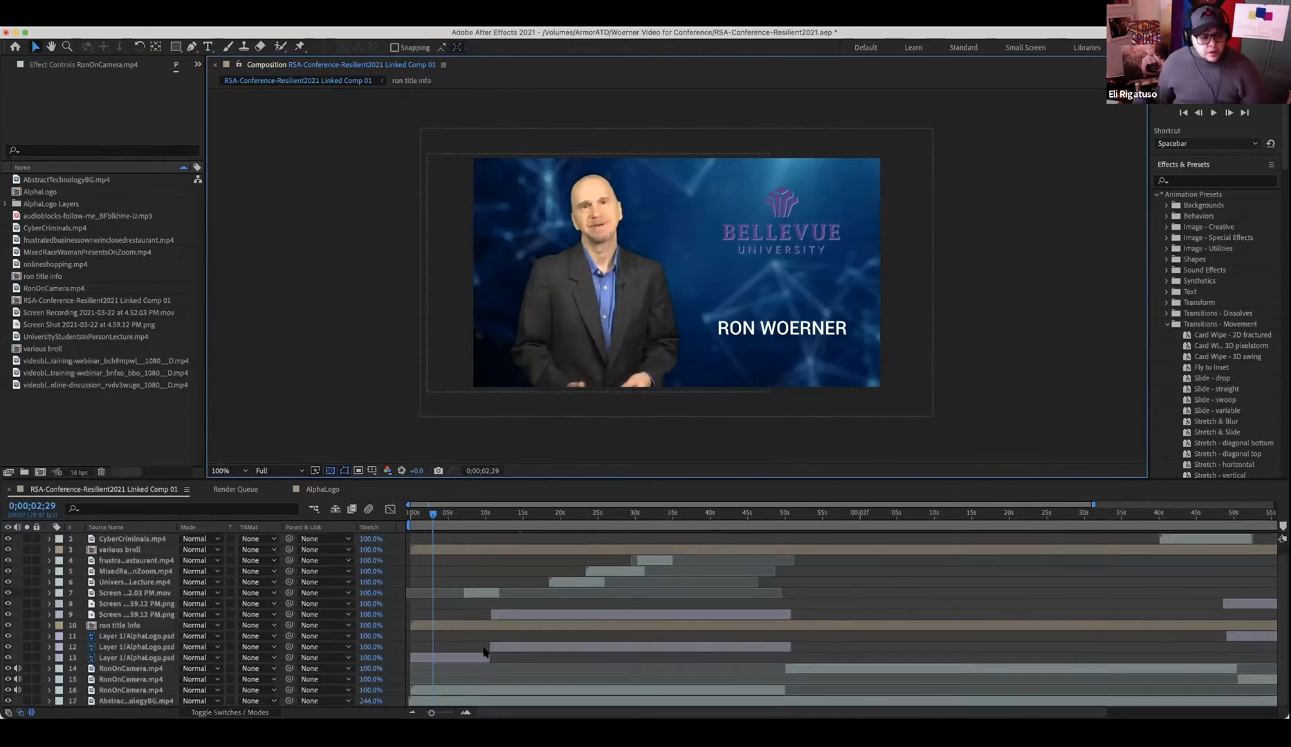
{"action": "left_click", "coordinate": [467, 690]}
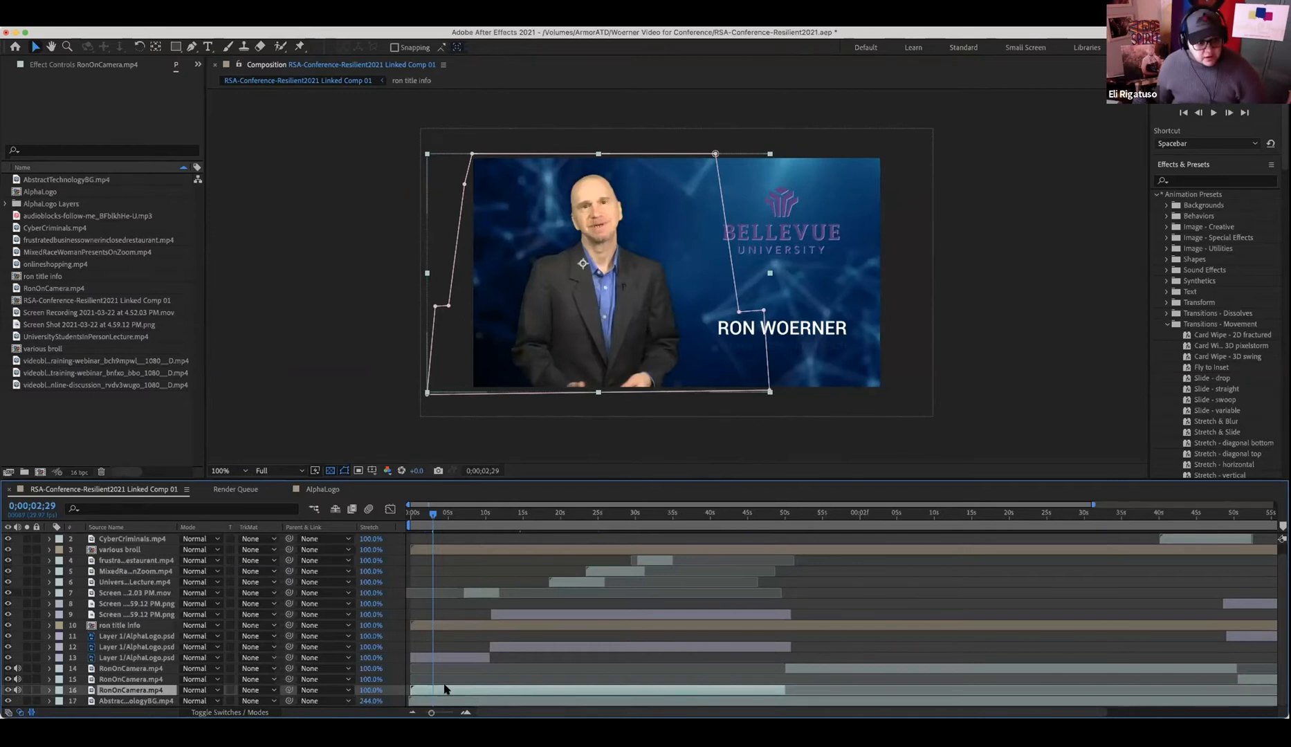
{"action": "key", "text": "m"}
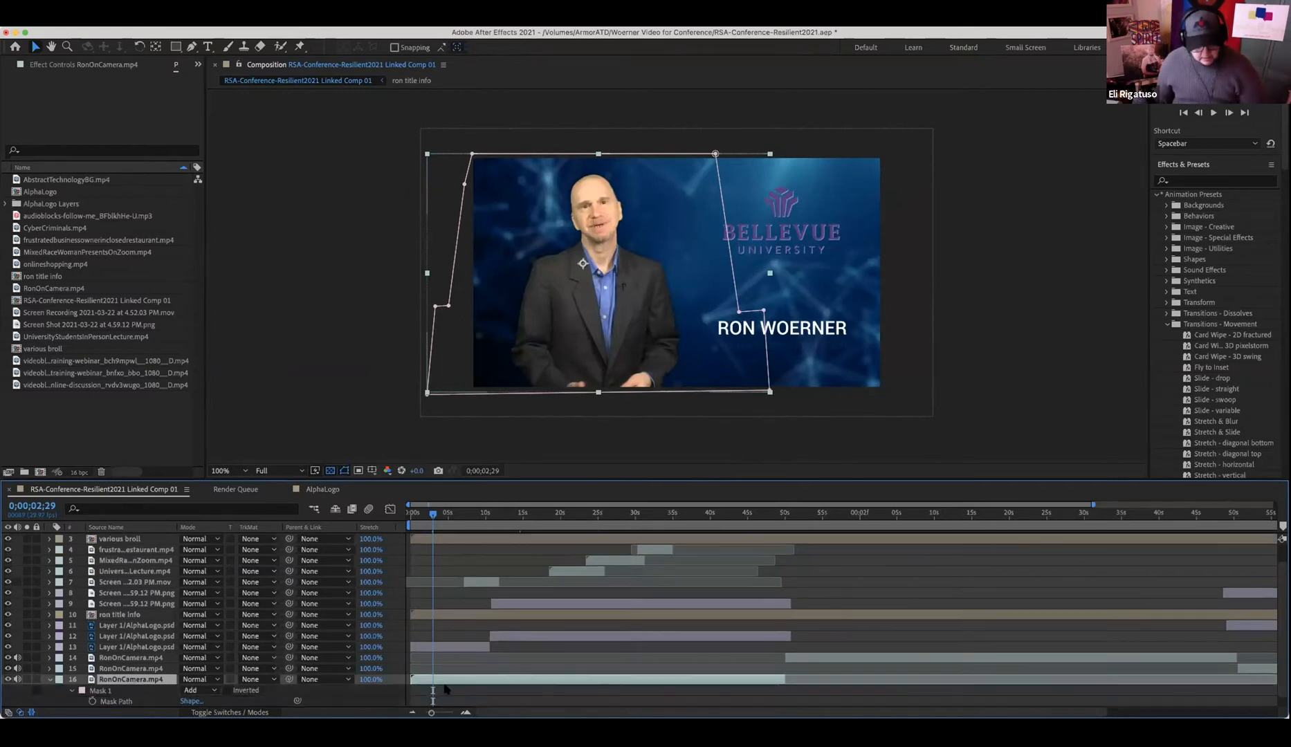
{"action": "left_click", "coordinate": [195, 65]}
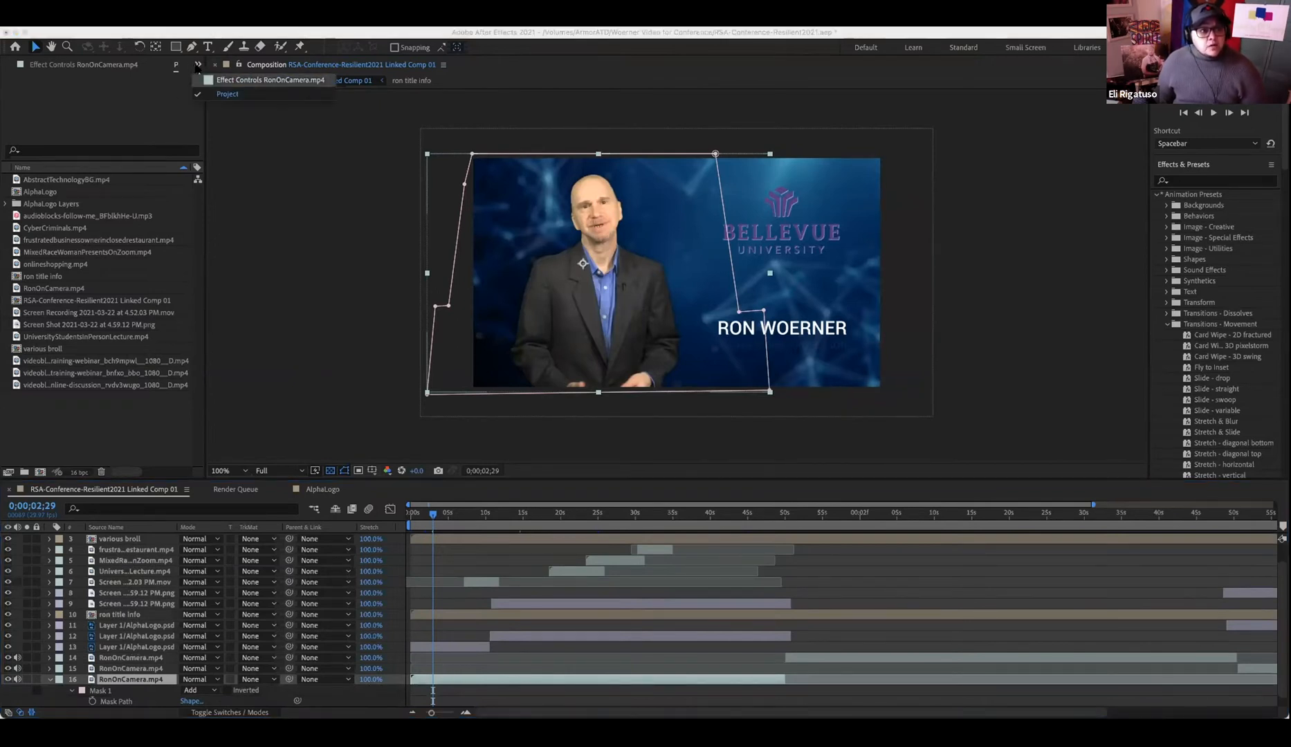
{"action": "left_click", "coordinate": [219, 79]}
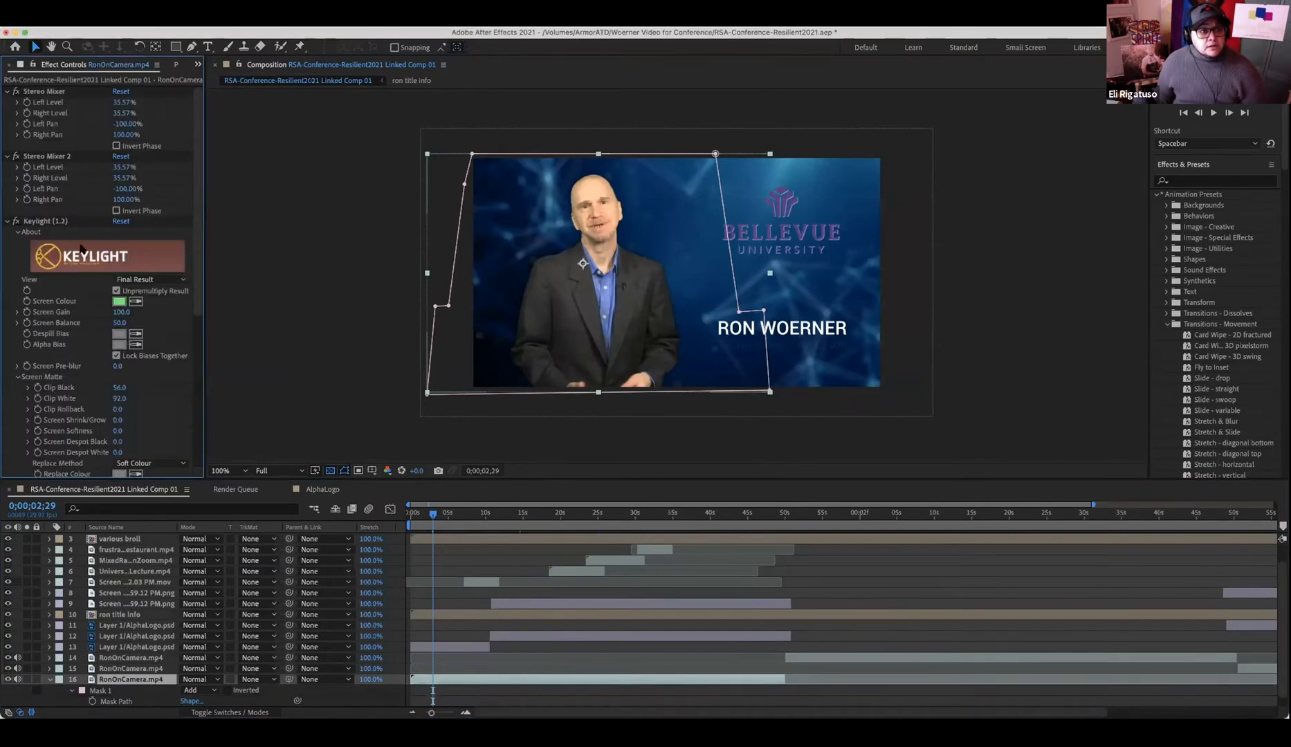
- Toggle the Keylight (1.2) effect off and on twice to compare the raw green-screen footage with the keyed result
{"action": "left_click", "coordinate": [16, 221]}
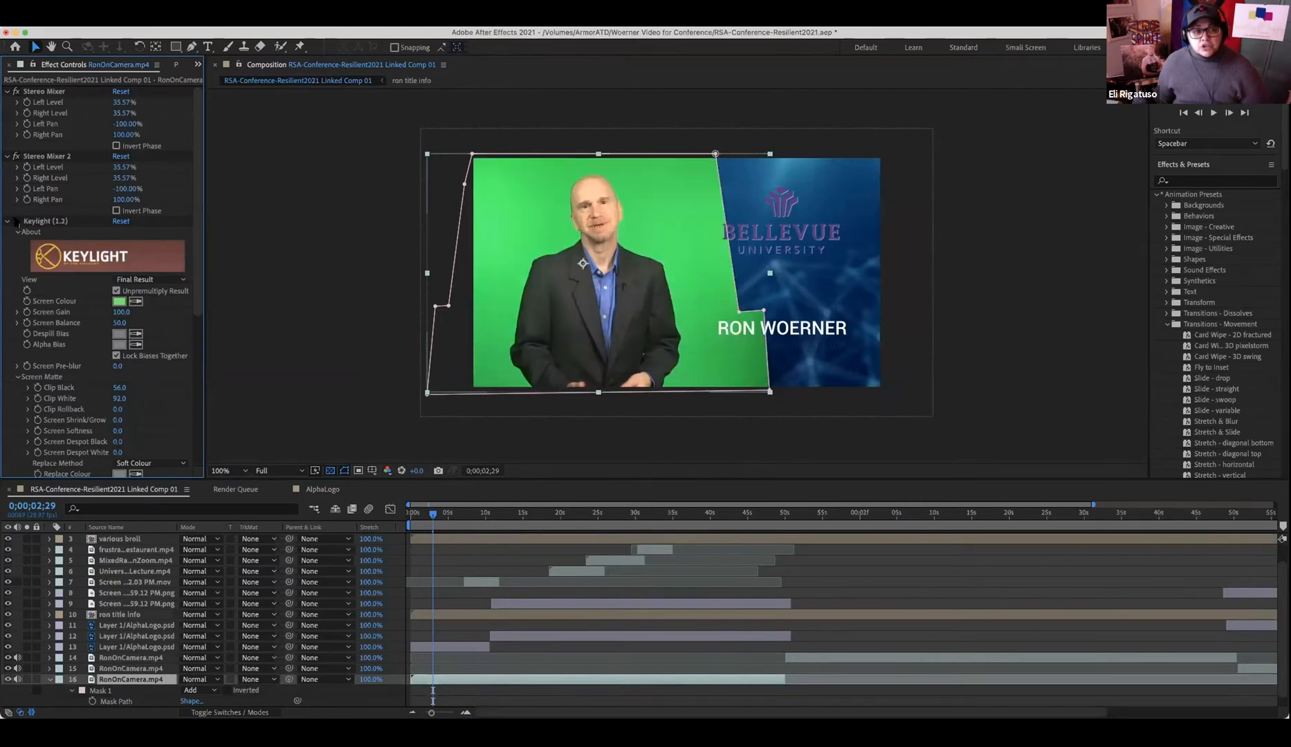
{"action": "left_click", "coordinate": [16, 221]}
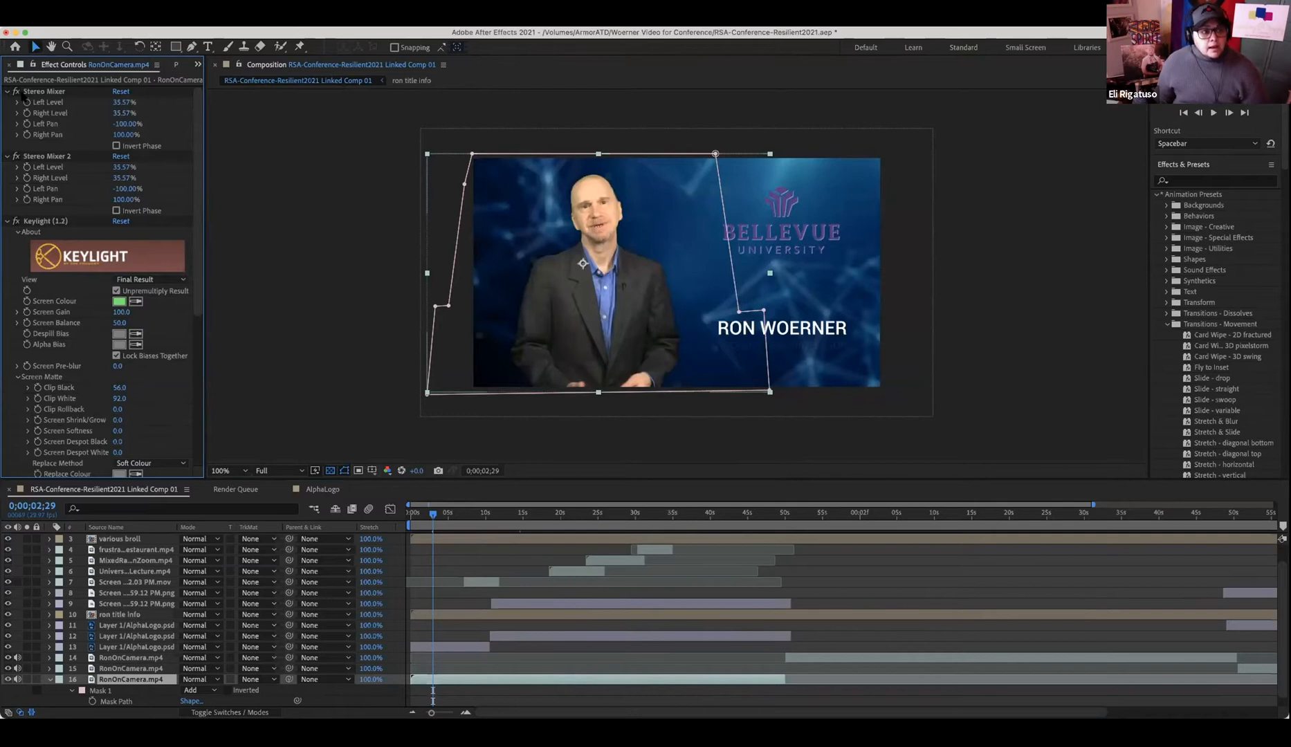
{"action": "left_click", "coordinate": [16, 221]}
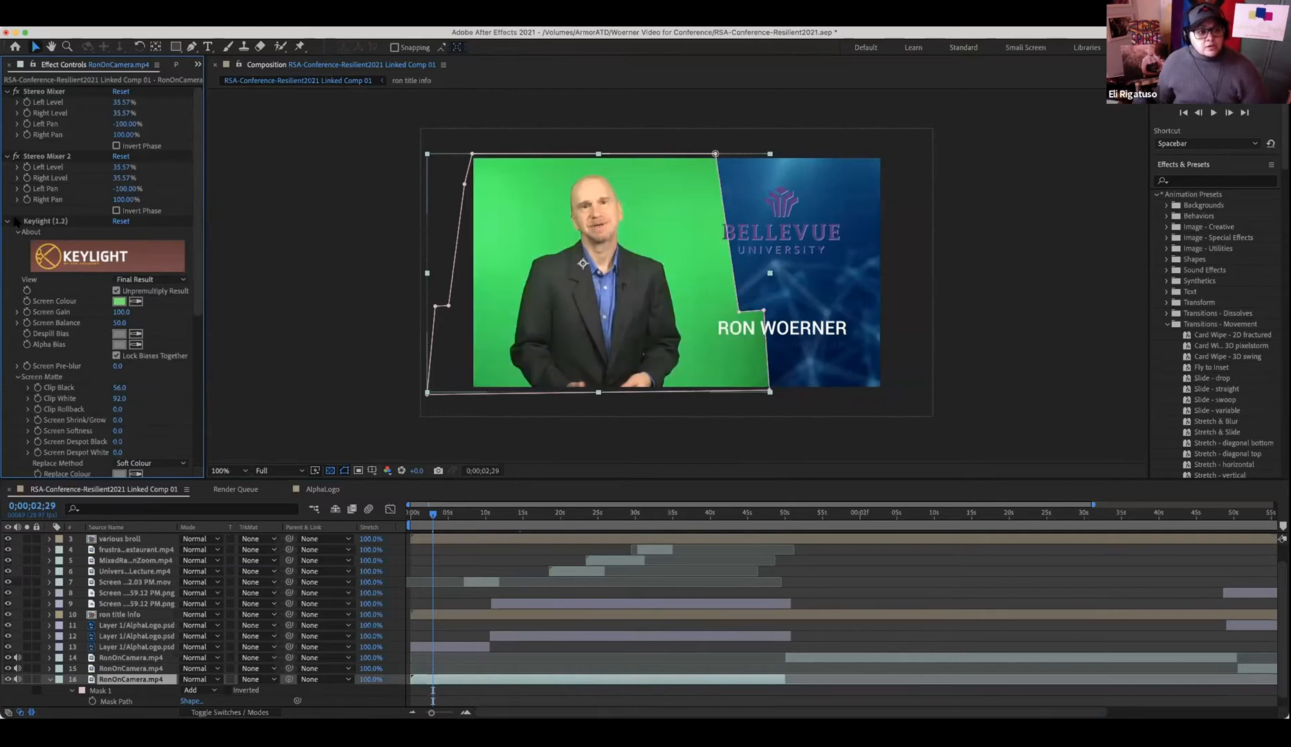
{"action": "left_click", "coordinate": [15, 222]}
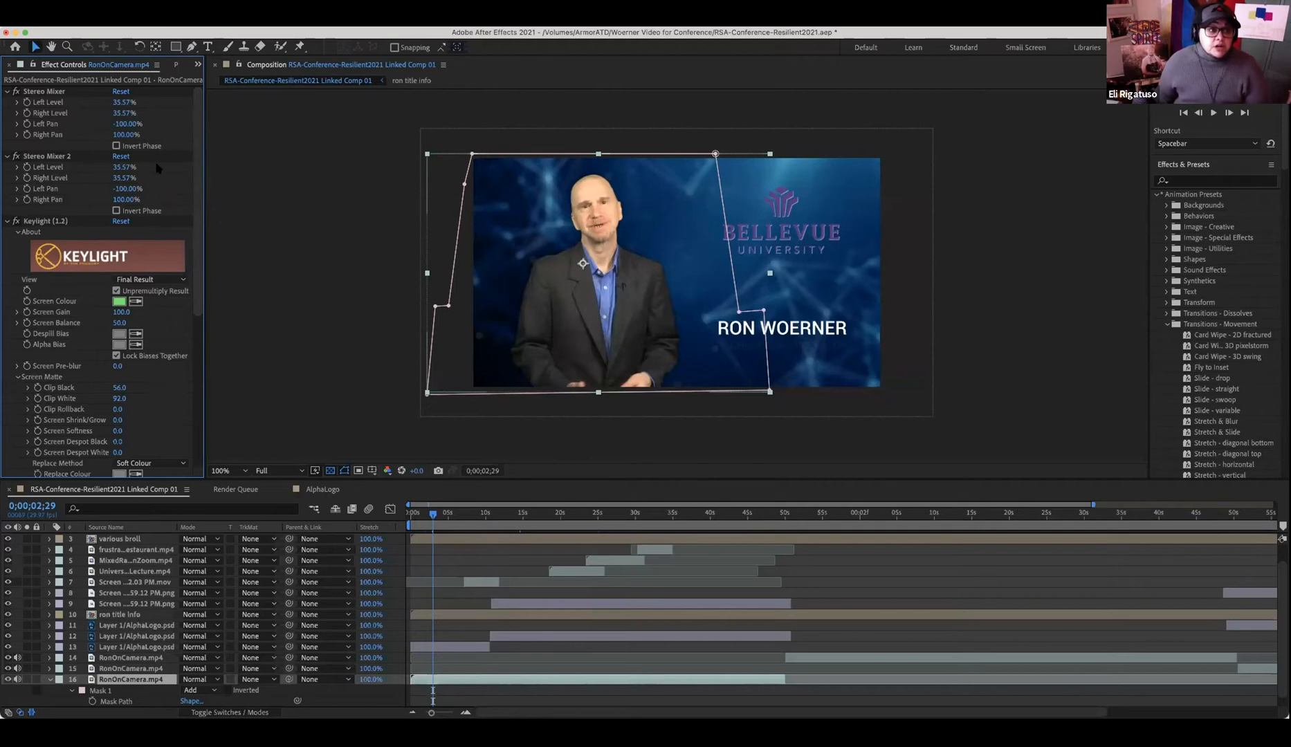
- Collapse the Stereo Mixer, Stereo Mixer 2 and Keylight settings to inspect Drop Shadow, and return to the project's file list
{"action": "left_click", "coordinate": [7, 91]}
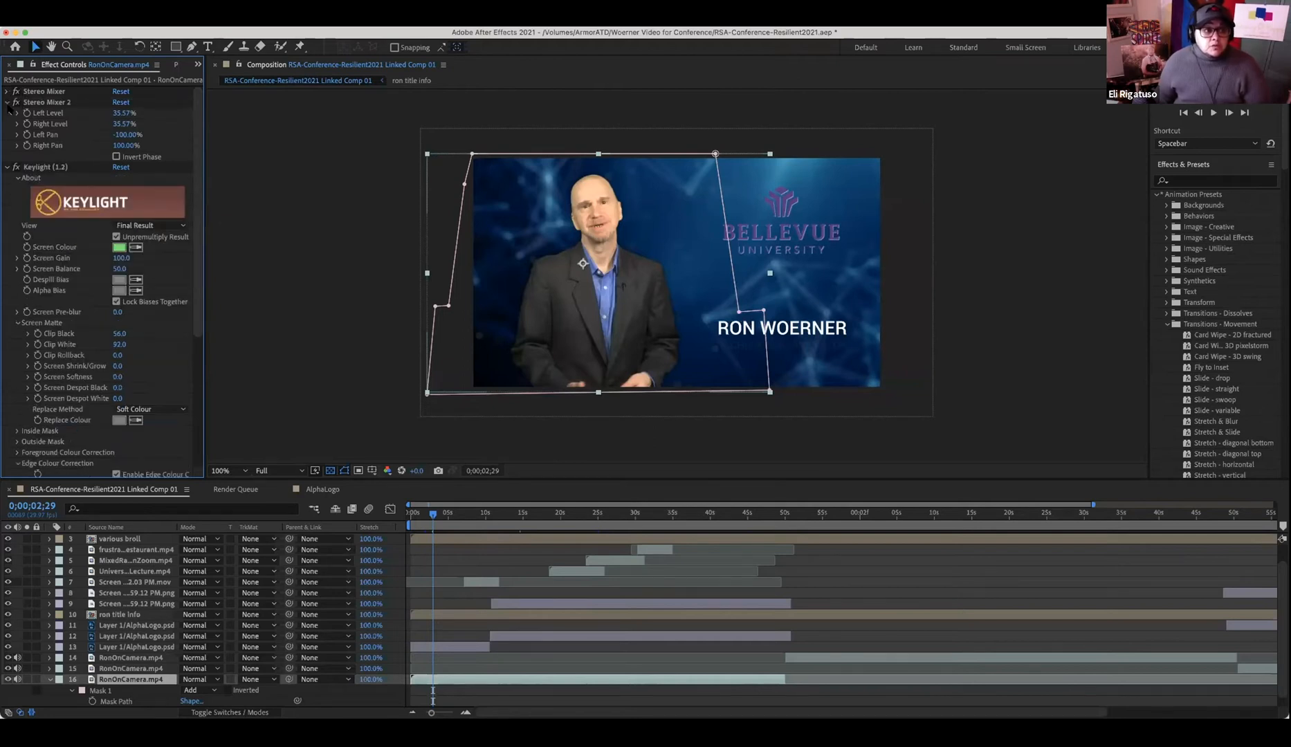
{"action": "left_click", "coordinate": [7, 102]}
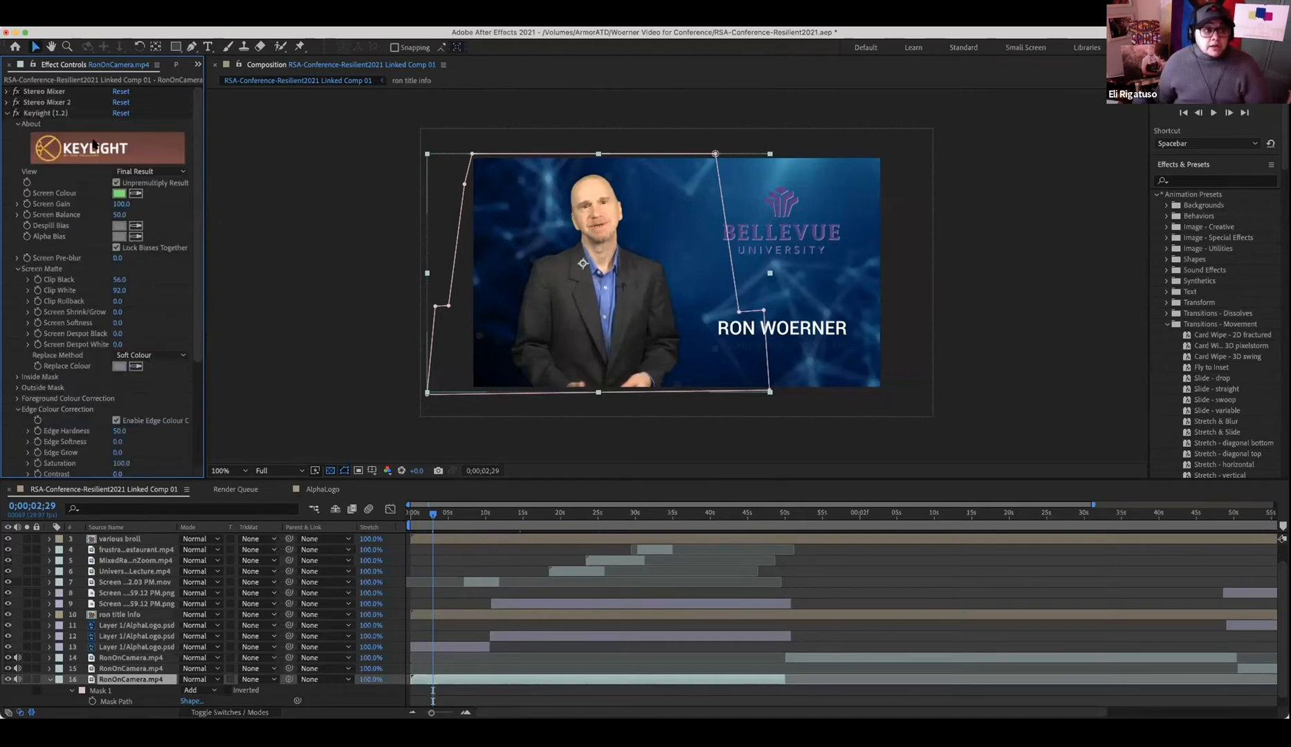
{"action": "left_click", "coordinate": [7, 113]}
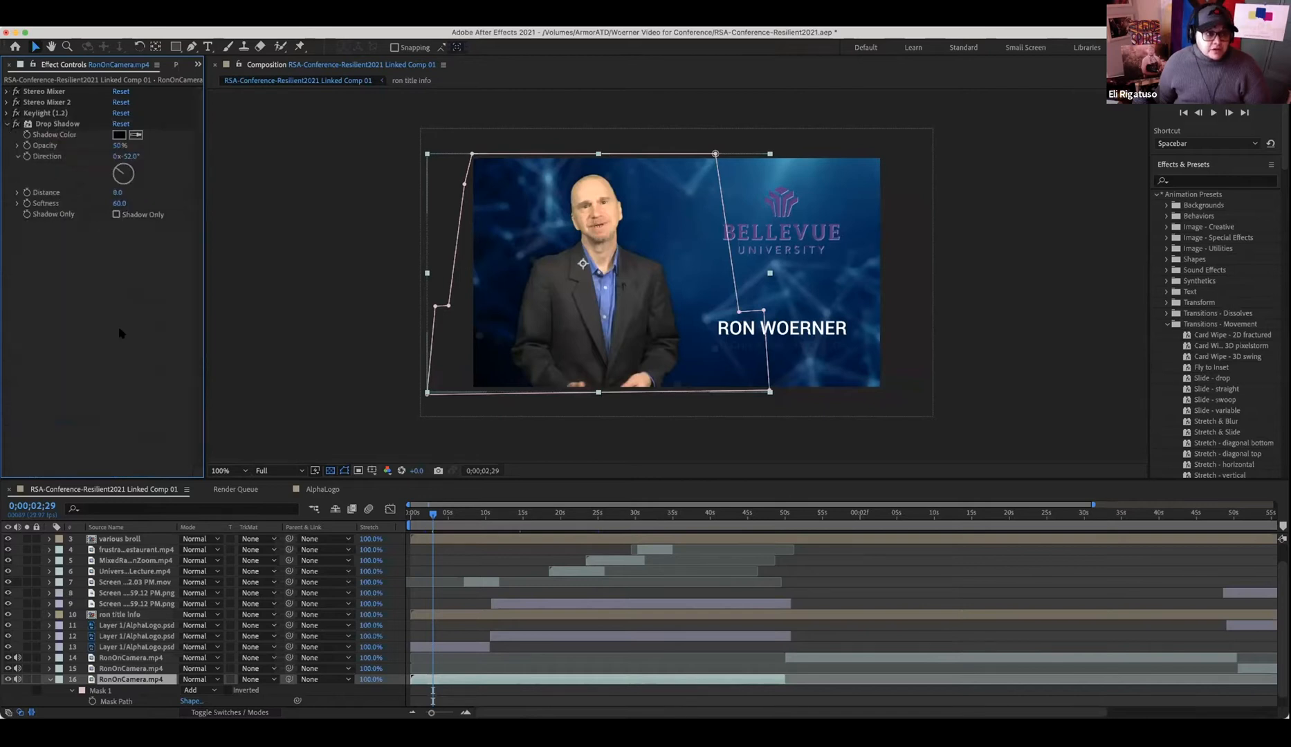
{"action": "left_click", "coordinate": [198, 64]}
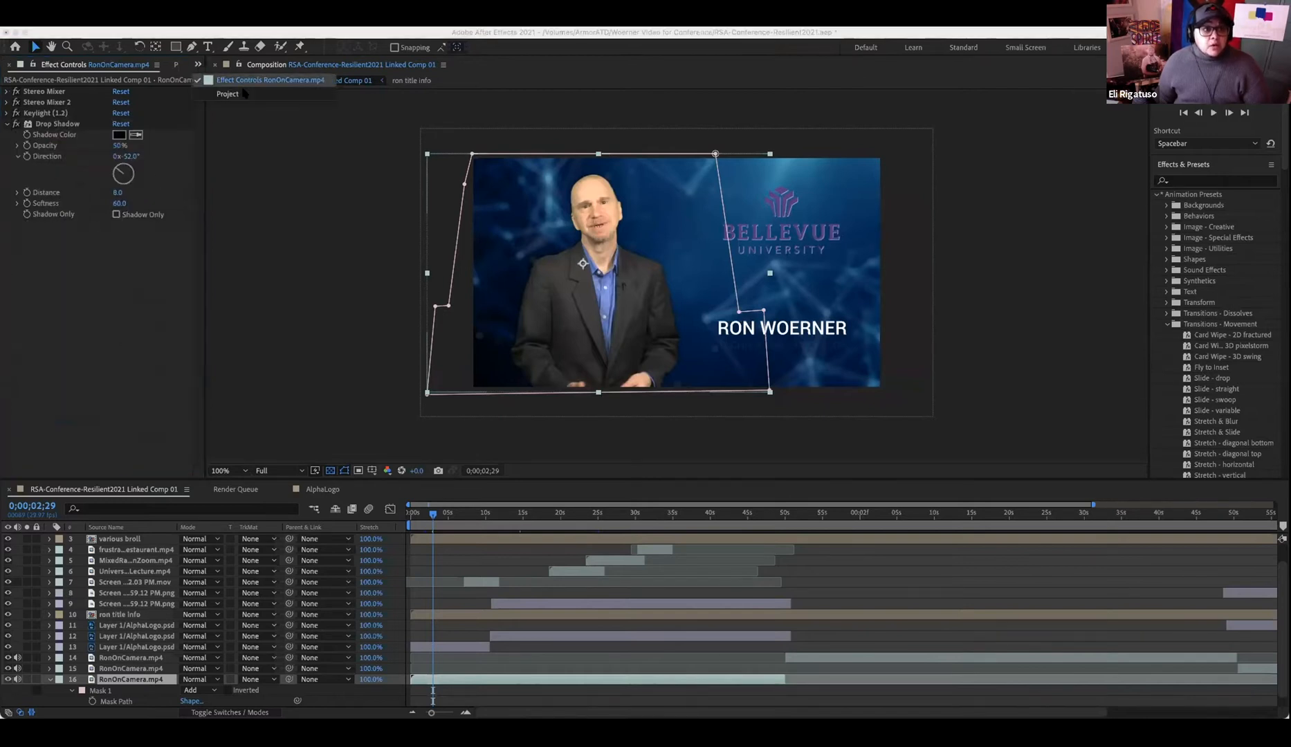
{"action": "left_click", "coordinate": [227, 93]}
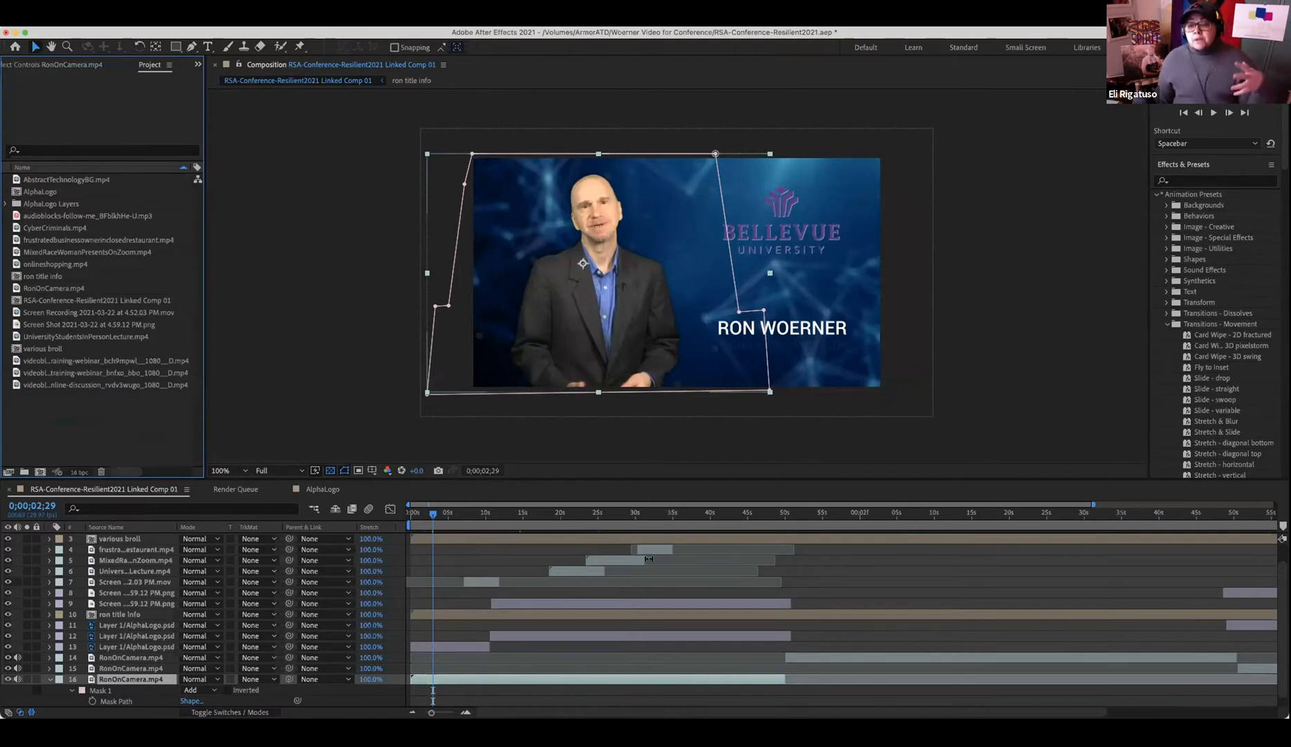
- Collapse the Transitions - Movement presets, and view and close the Transitions - Wipes presets
{"action": "left_click", "coordinate": [1168, 323]}
{"action": "left_click", "coordinate": [1168, 335]}
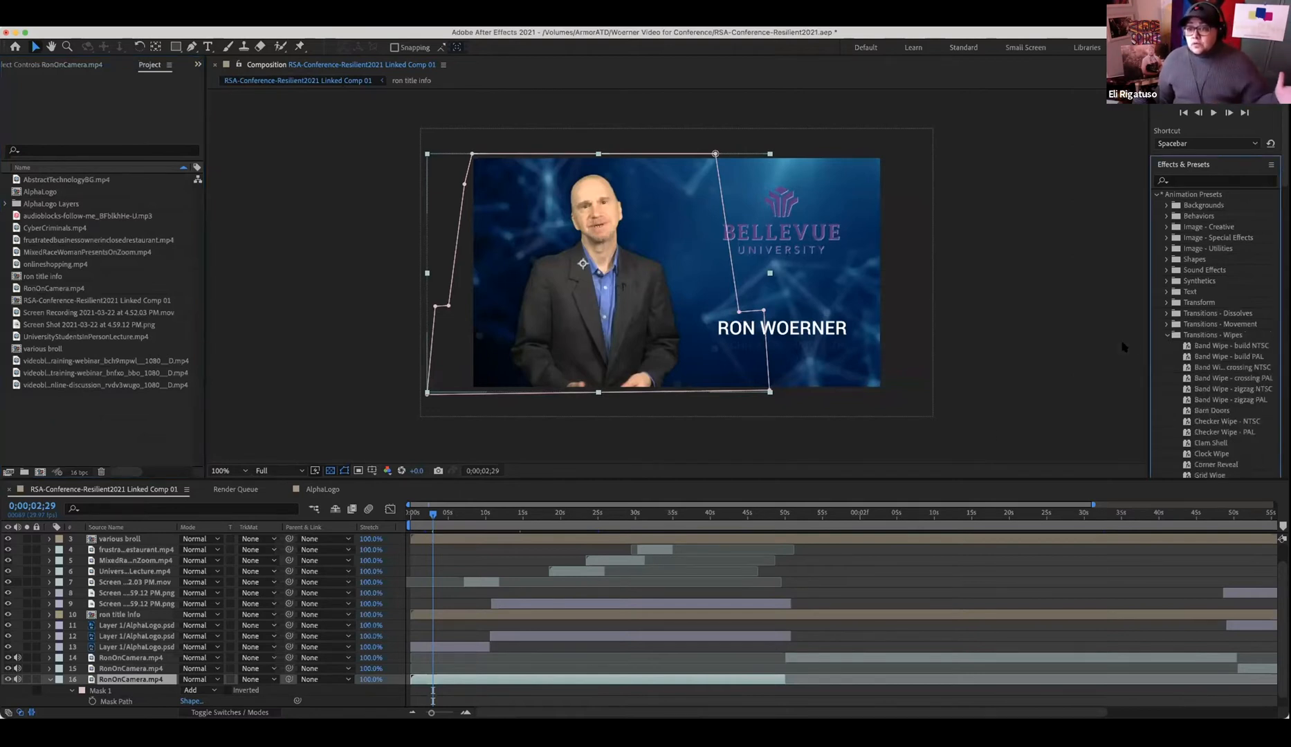
{"action": "left_click", "coordinate": [1167, 336]}
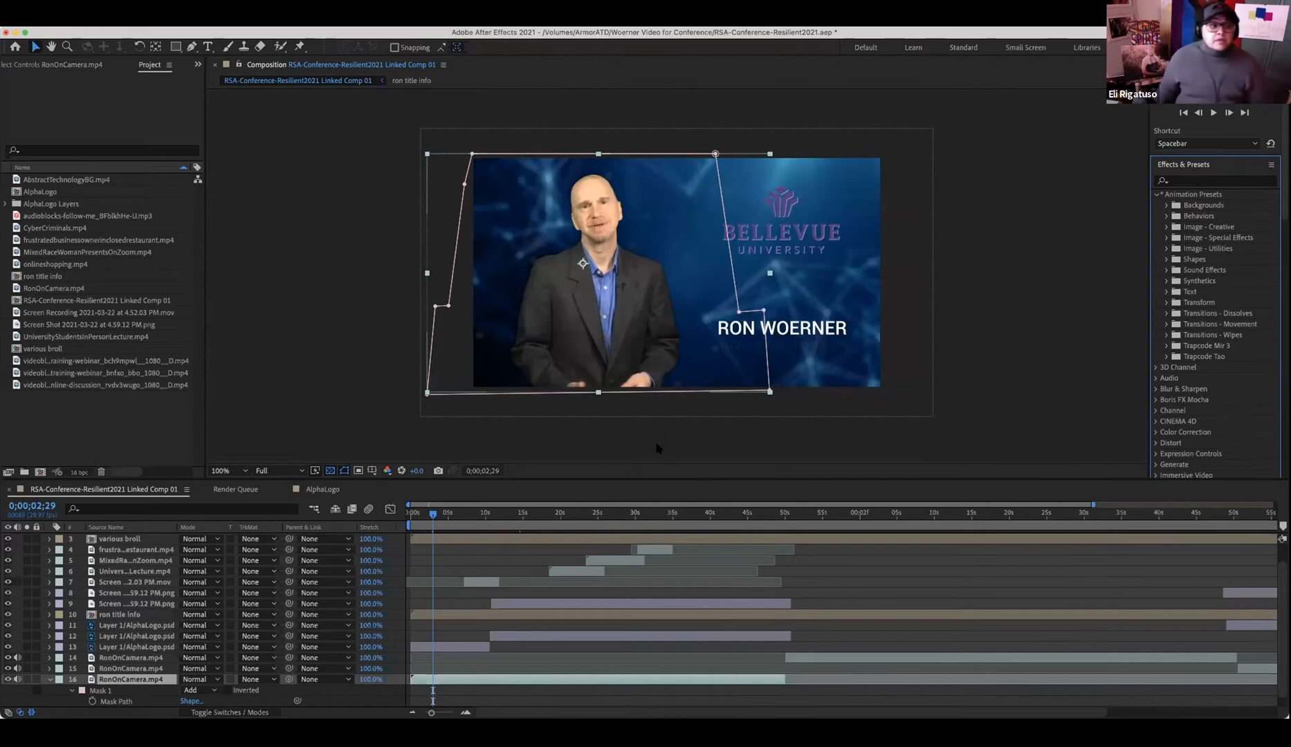
{"action": "left_click", "coordinate": [66, 436]}
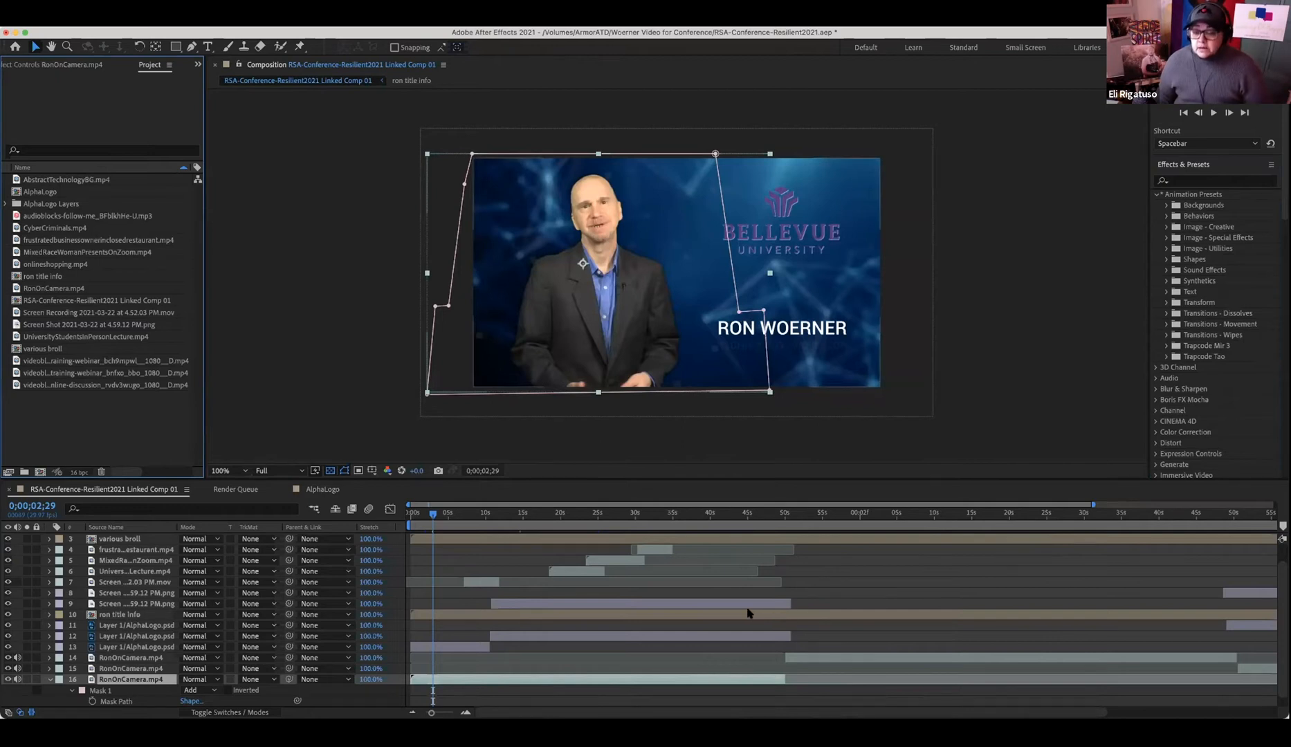
{"action": "scroll", "coordinate": [747, 612], "scroll_direction": "down", "scroll_amount": 1}
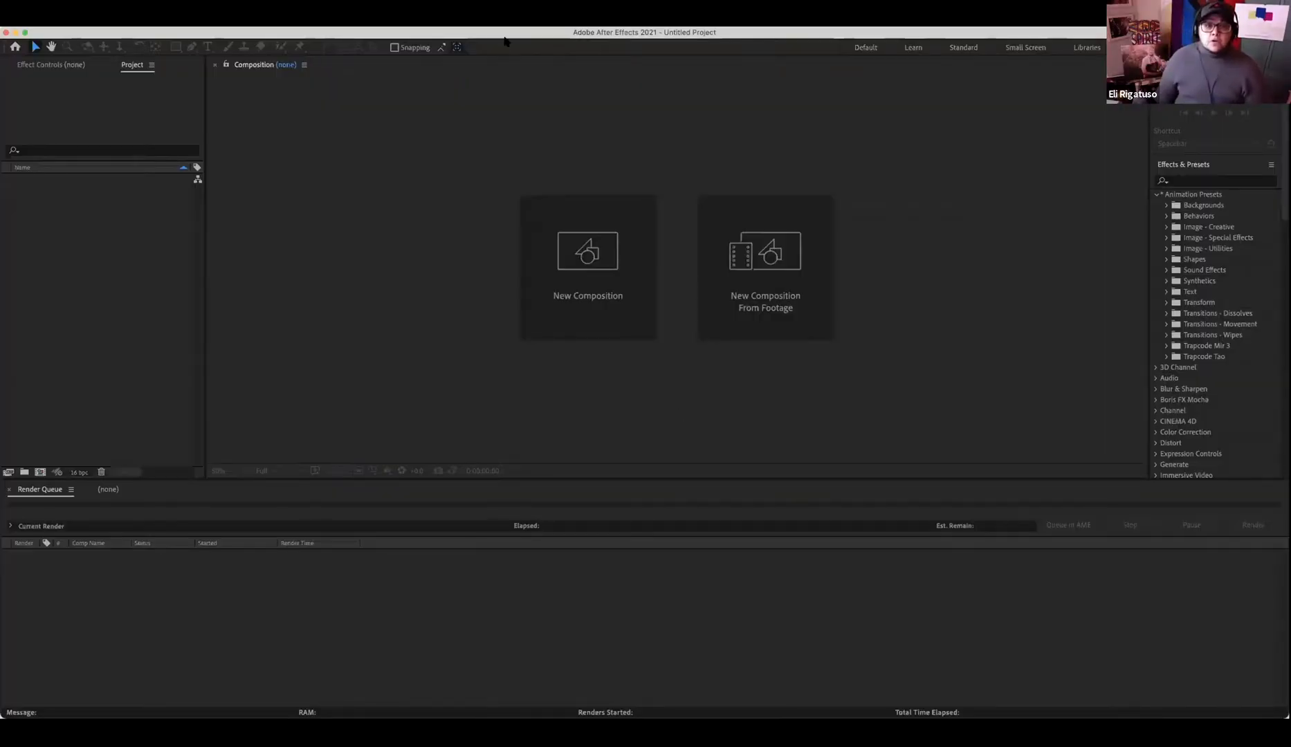
- Import the employees group webinar clip ending in bch9mpwl__1080__D.mp4 from the video clips folder into the empty project
{"action": "left_click", "coordinate": [529, 32]}
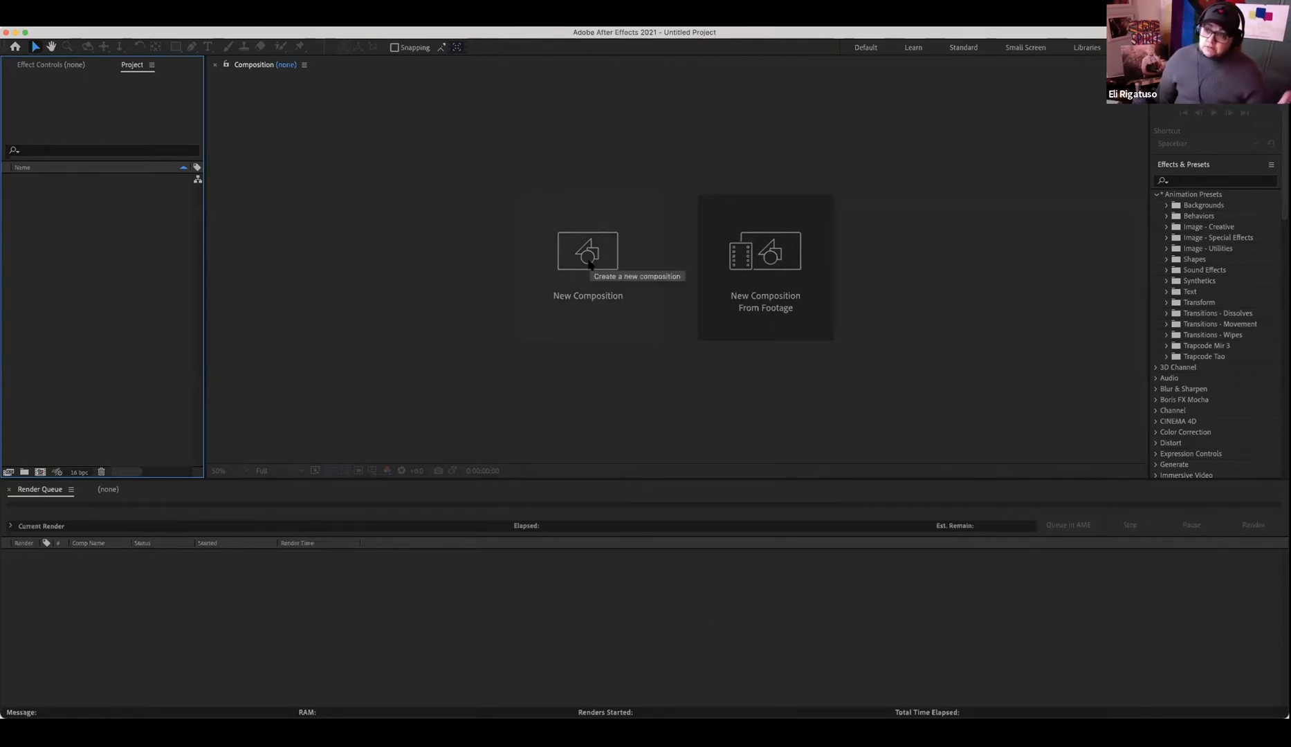
{"action": "double_click", "coordinate": [77, 298]}
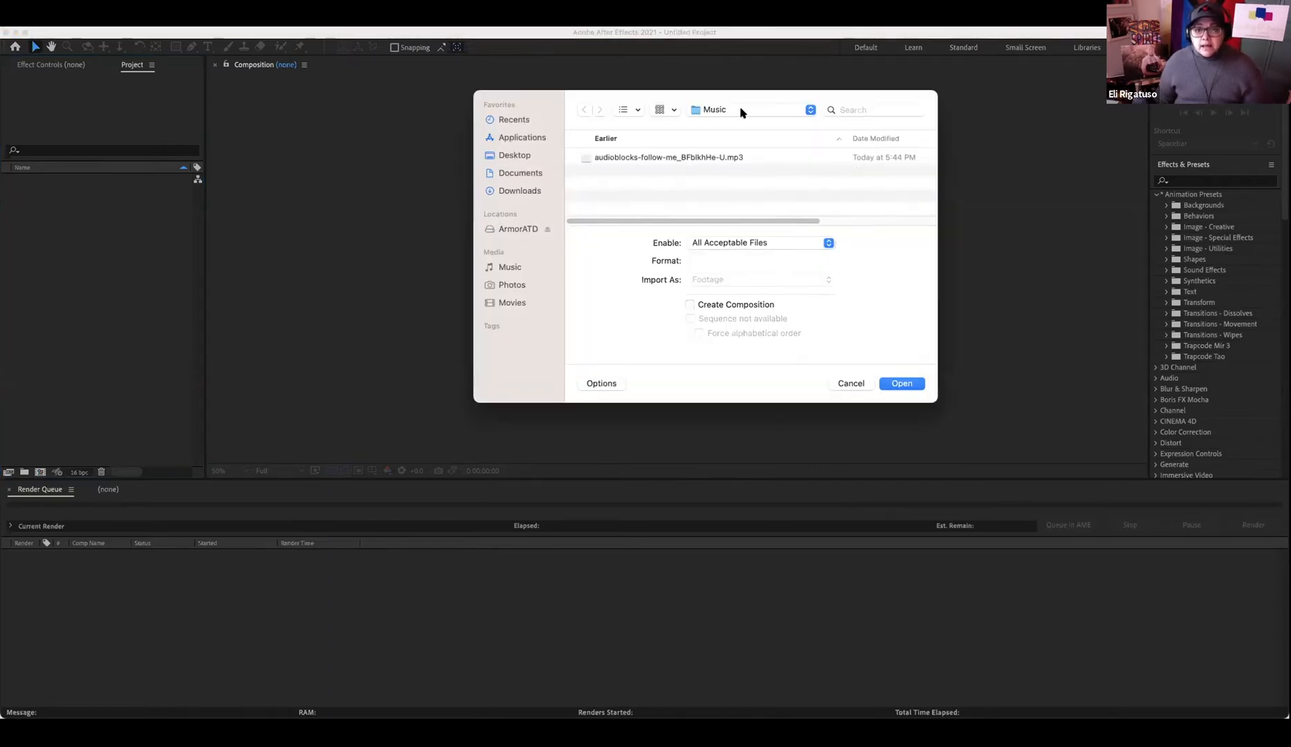
{"action": "left_click", "coordinate": [745, 125]}
{"action": "scroll", "coordinate": [654, 174], "scroll_direction": "down", "scroll_amount": 5}
{"action": "double_click", "coordinate": [614, 203]}
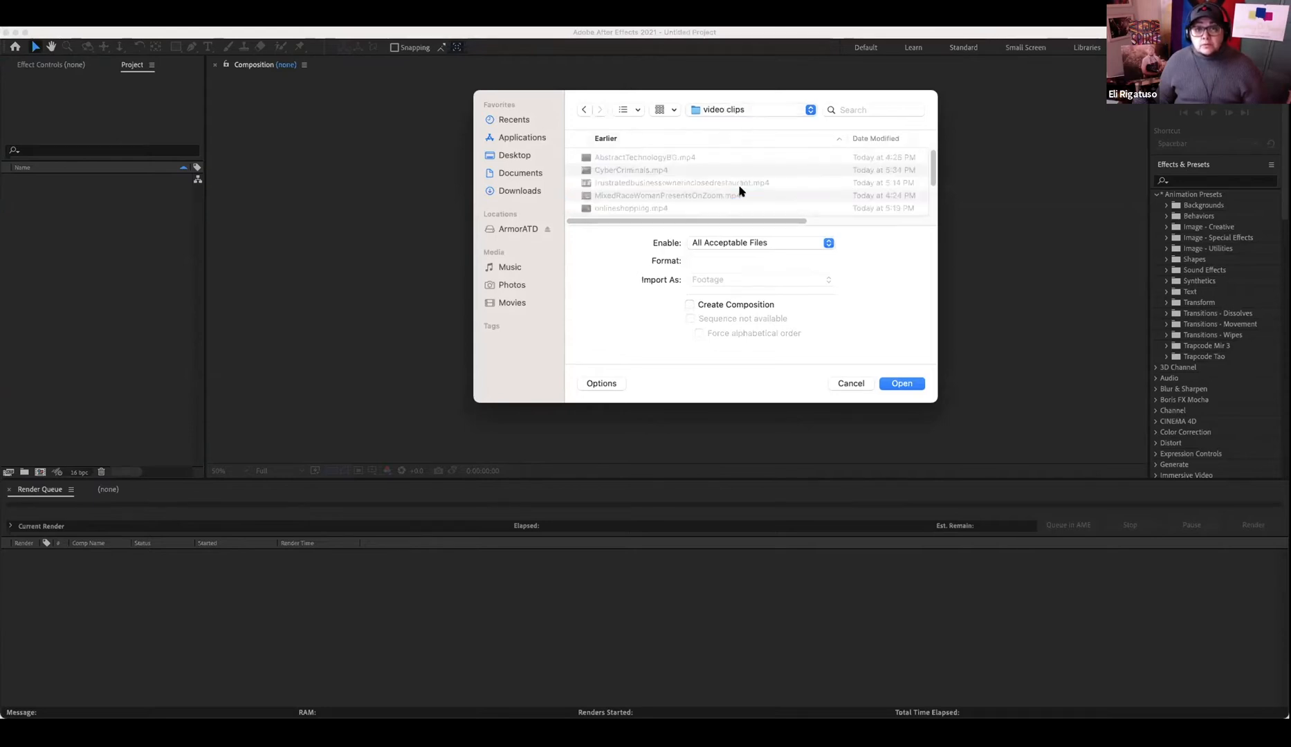
{"action": "left_click", "coordinate": [648, 178]}
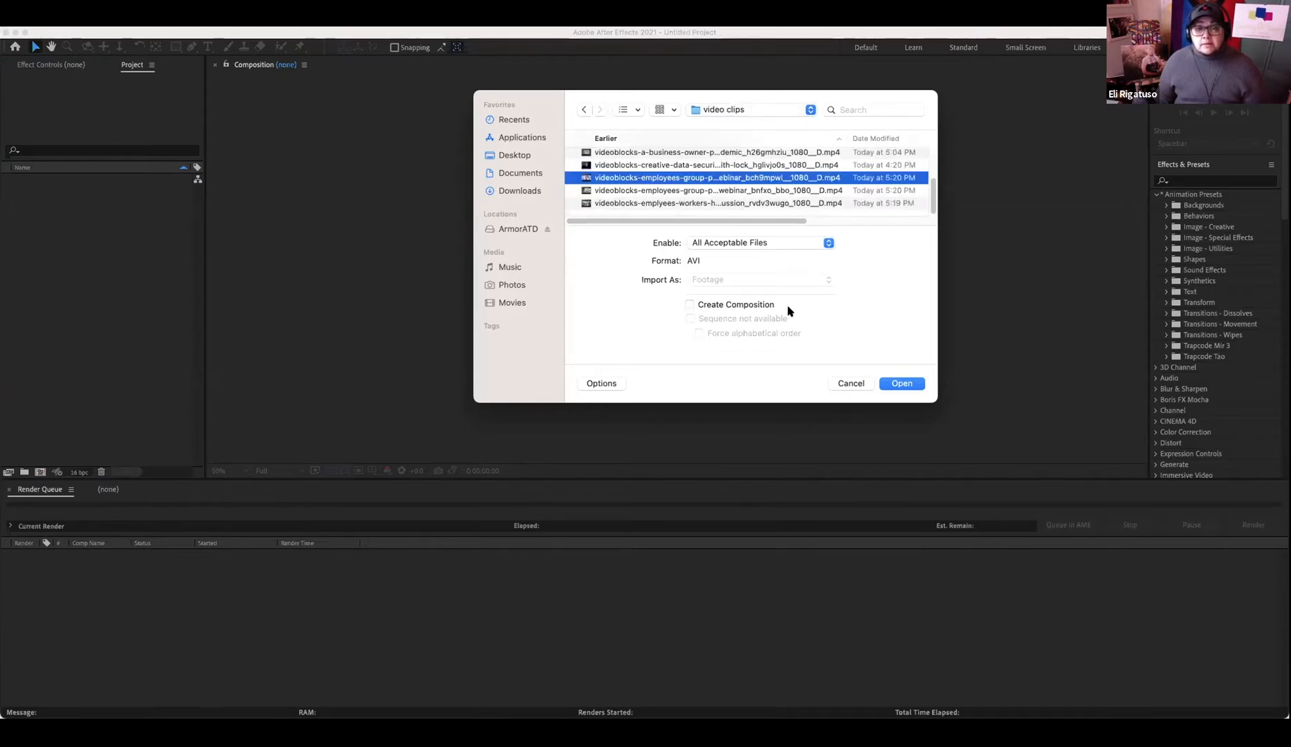
{"action": "left_click", "coordinate": [892, 382]}
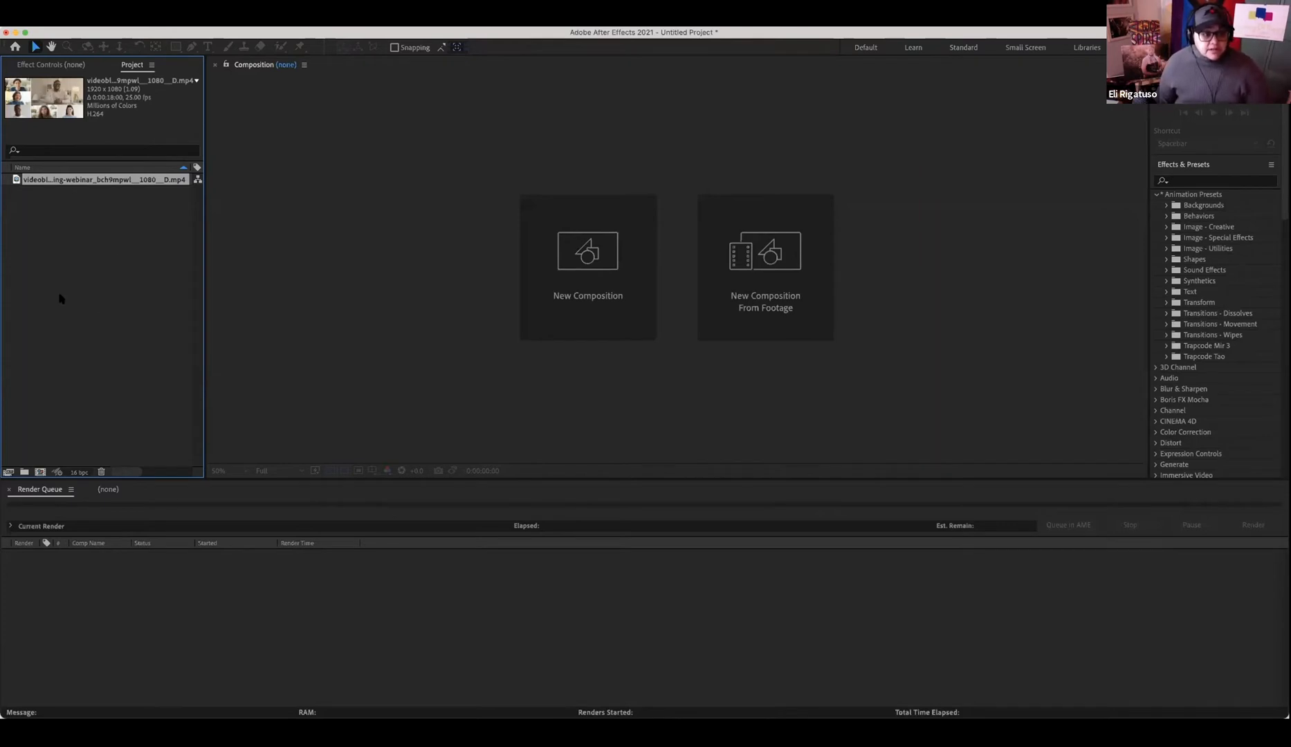
- Look over the empty effect controls and render queue areas, and return to the project's footage list
{"action": "left_click", "coordinate": [101, 324]}
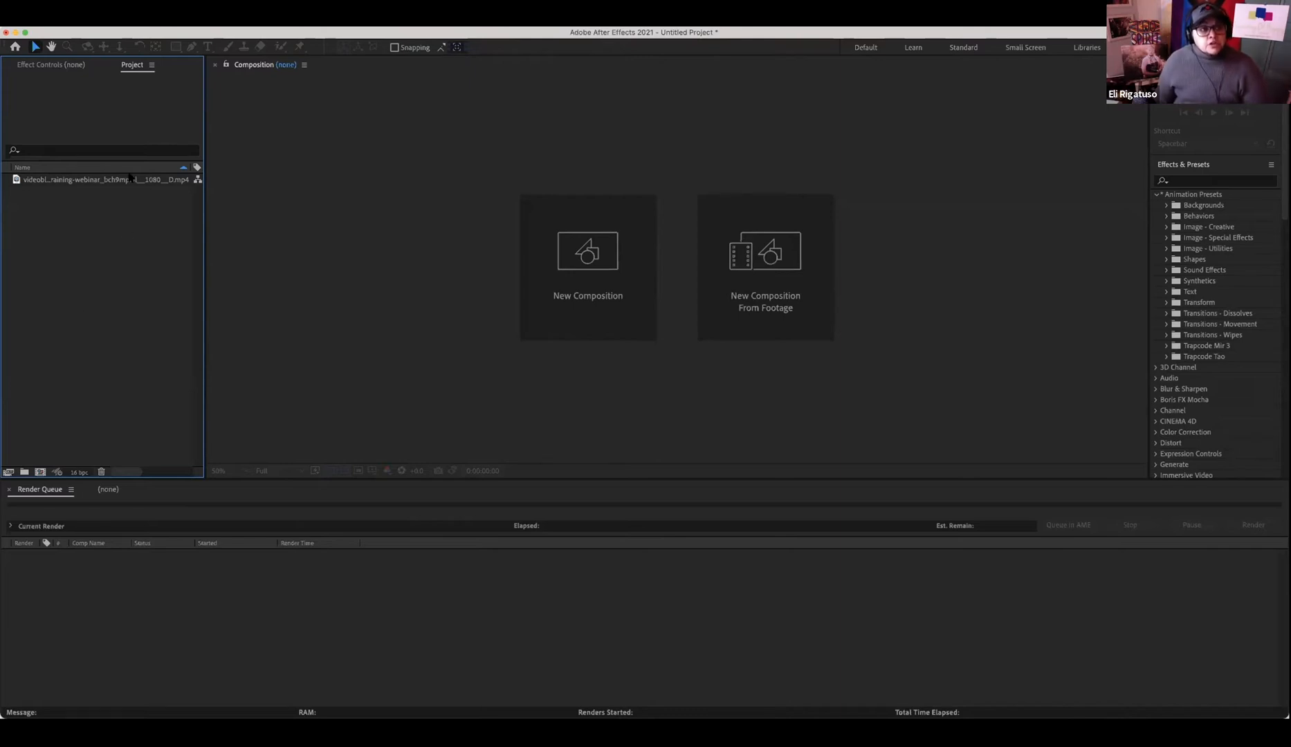
{"action": "left_click", "coordinate": [47, 68]}
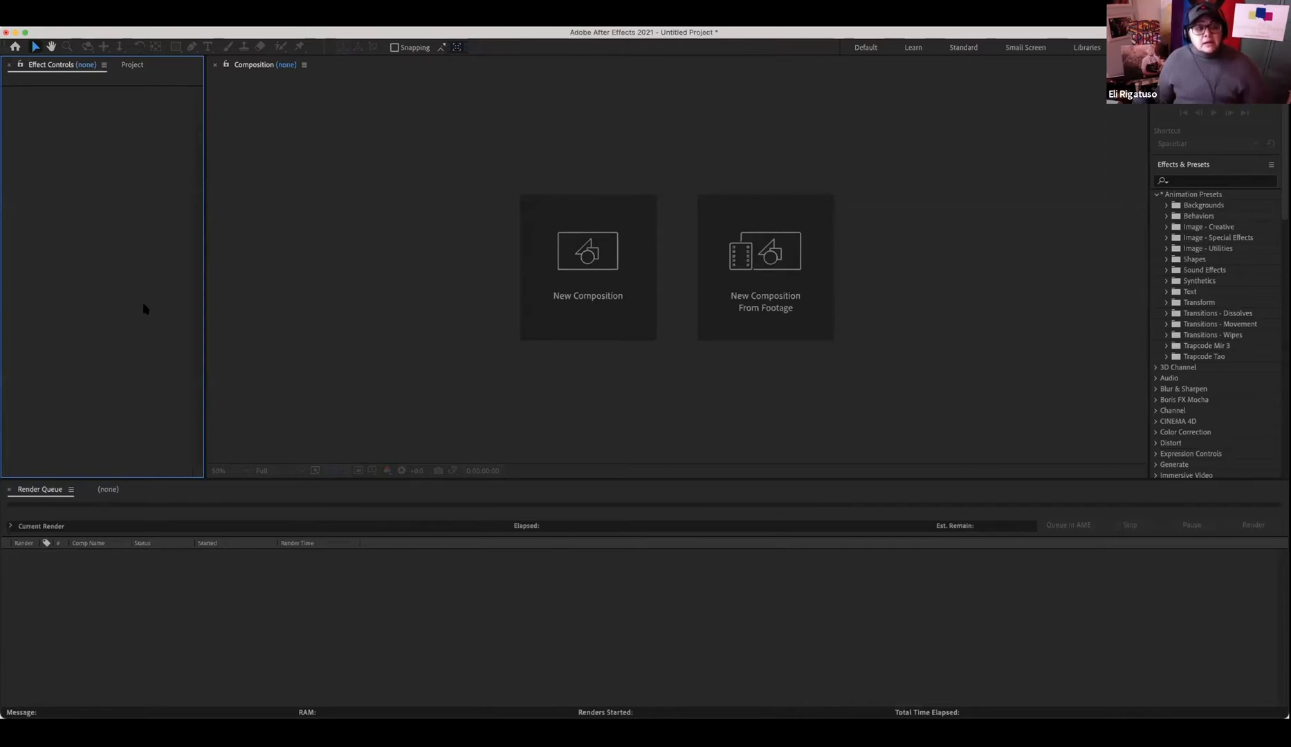
{"action": "left_click", "coordinate": [403, 625]}
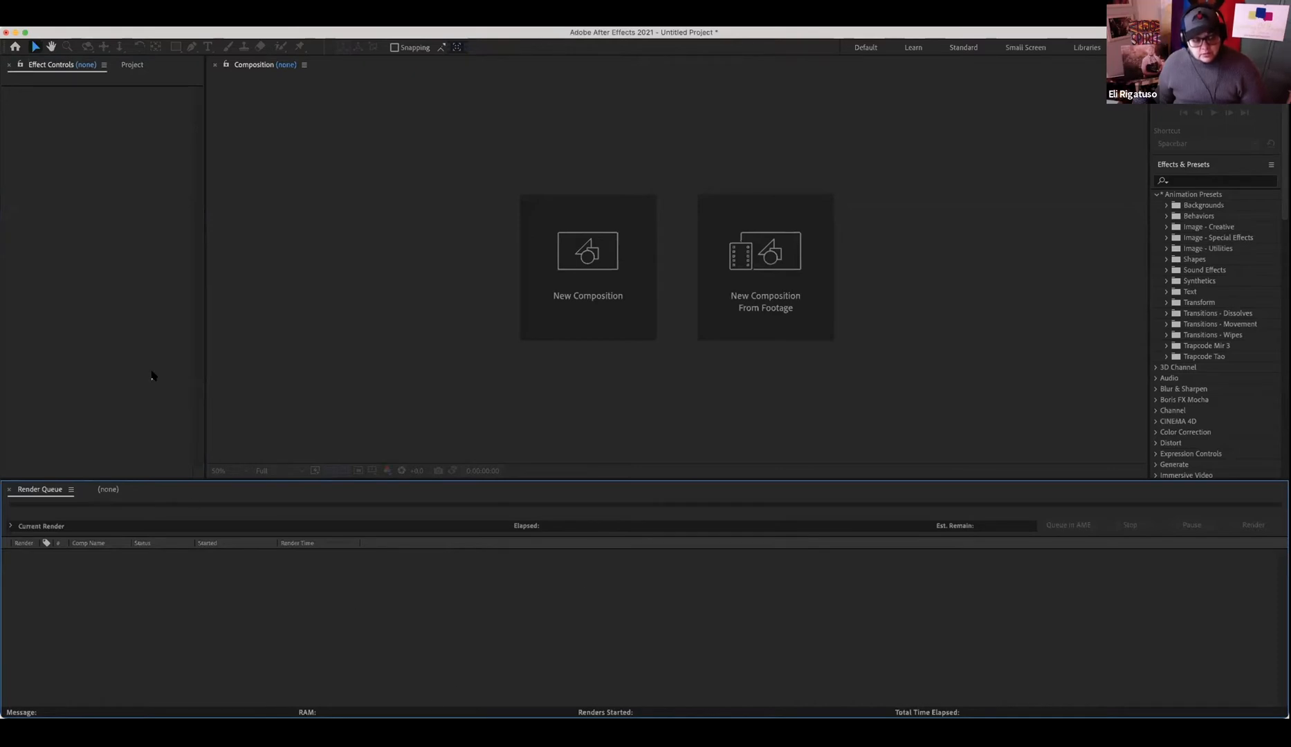
{"action": "left_click", "coordinate": [132, 64]}
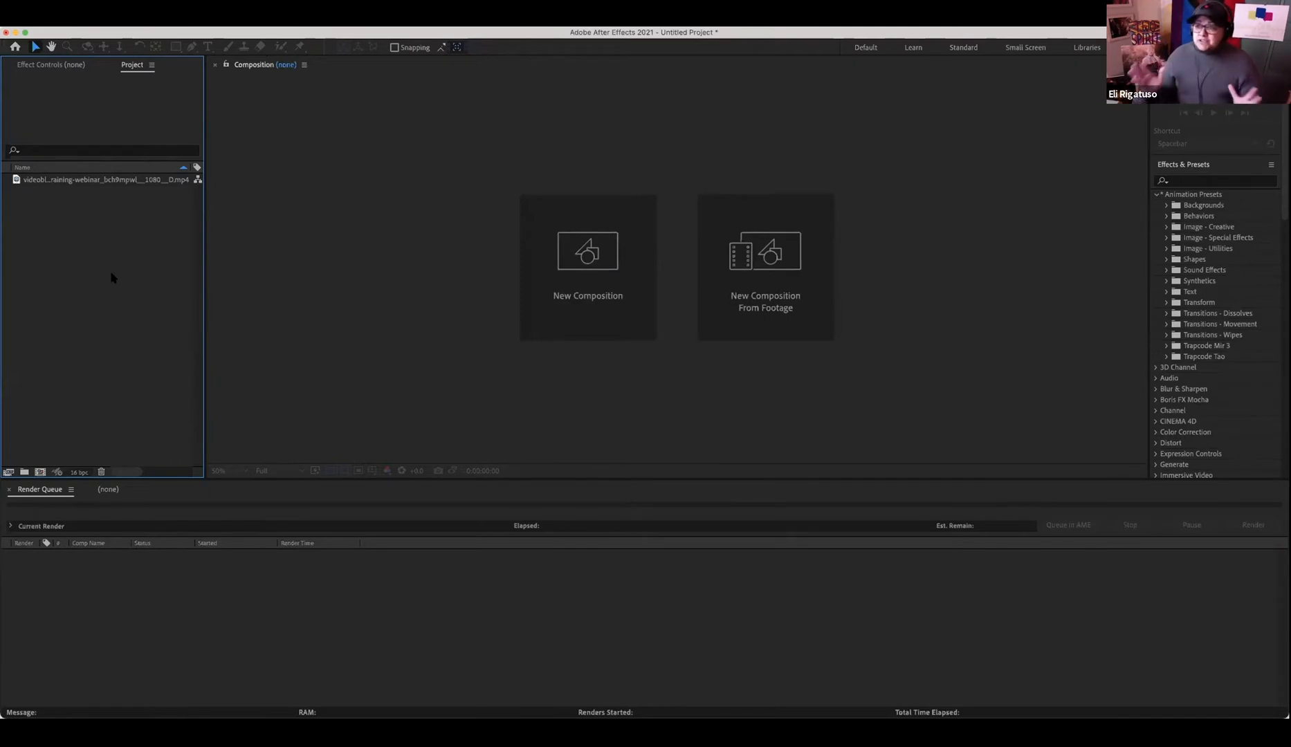
{"action": "double_click", "coordinate": [120, 347]}
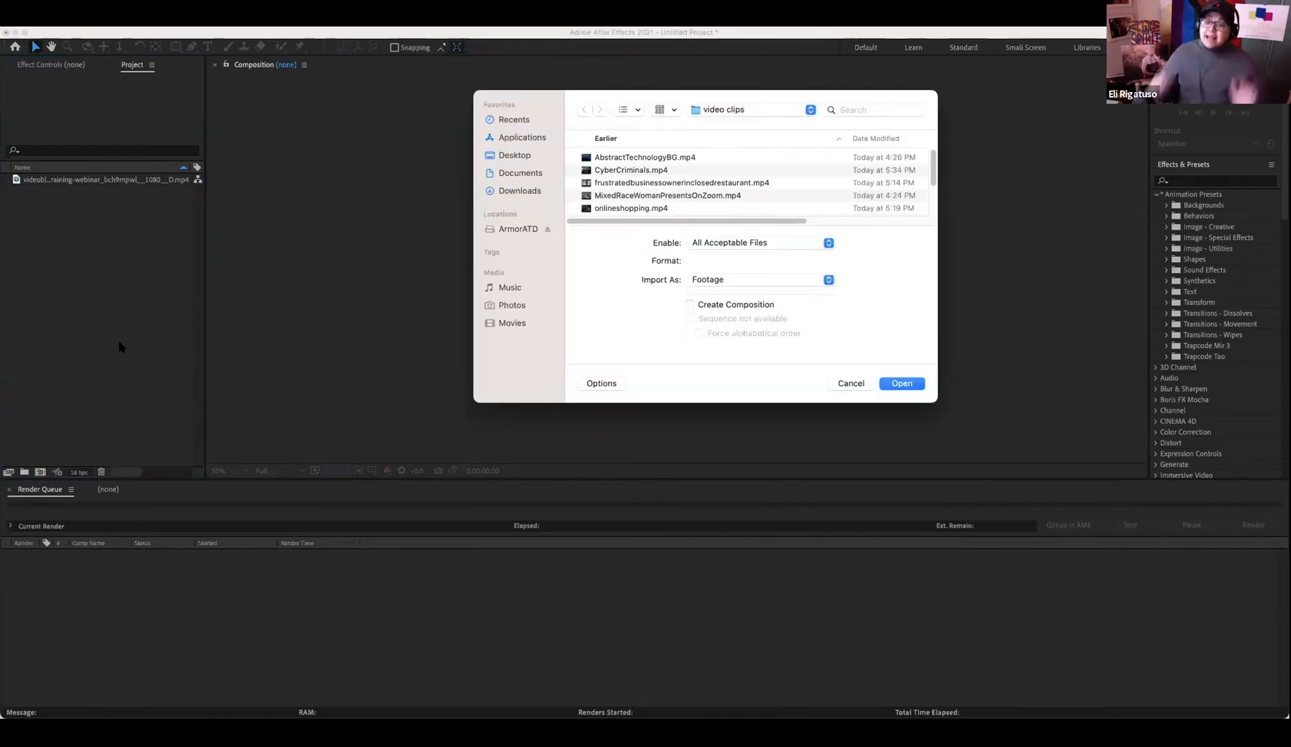
{"action": "left_click", "coordinate": [843, 385]}
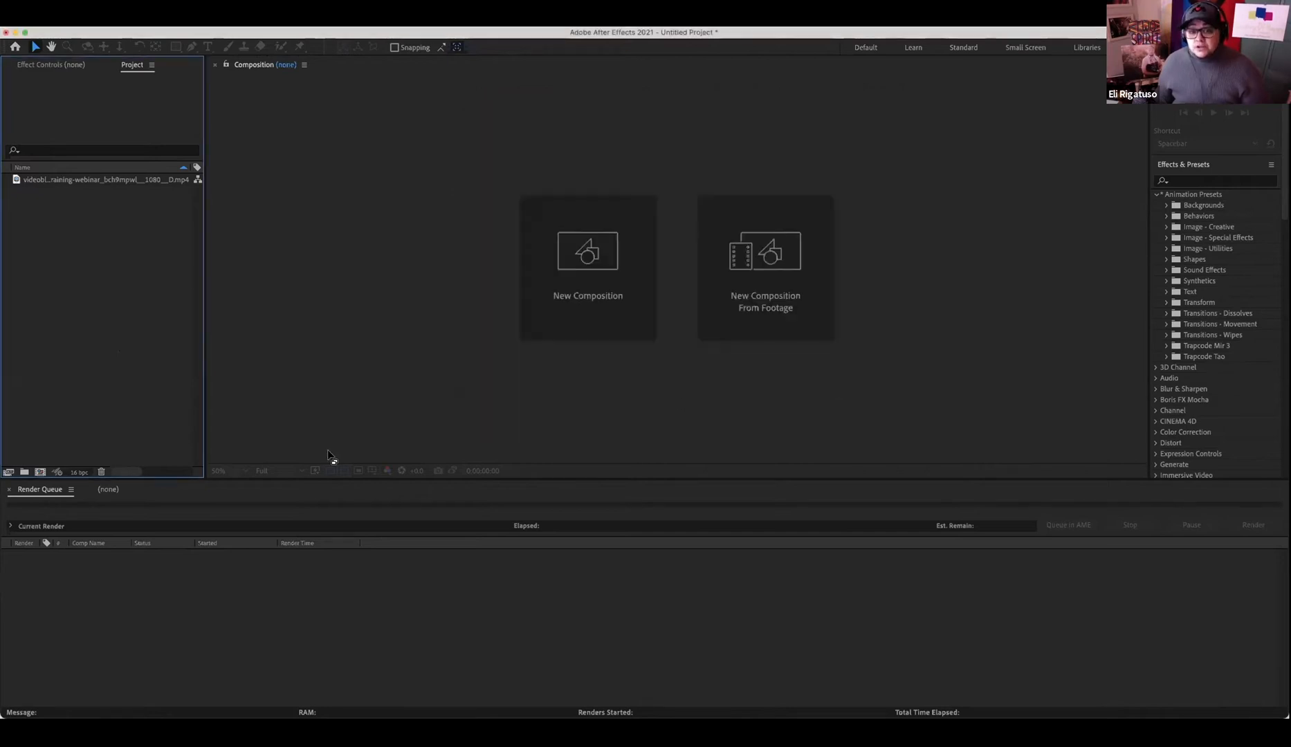
{"action": "left_click", "coordinate": [595, 263]}
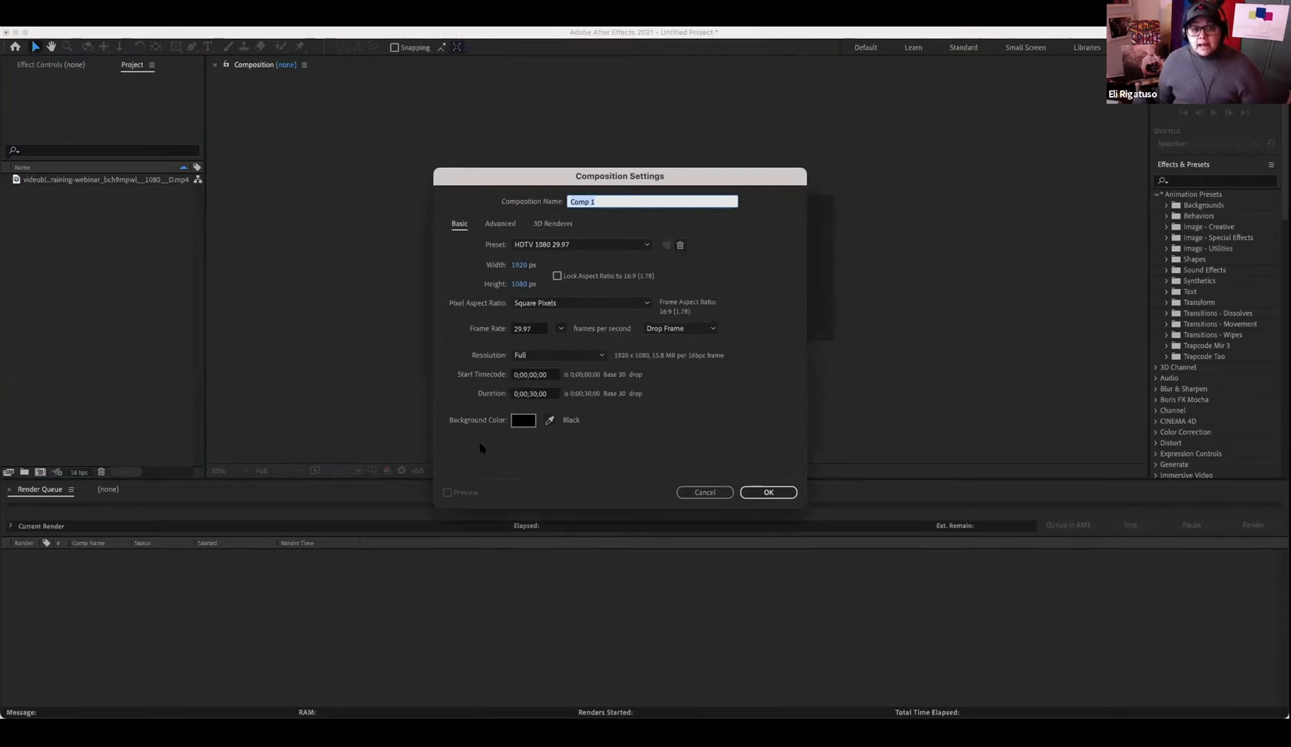
{"action": "left_click", "coordinate": [533, 394]}
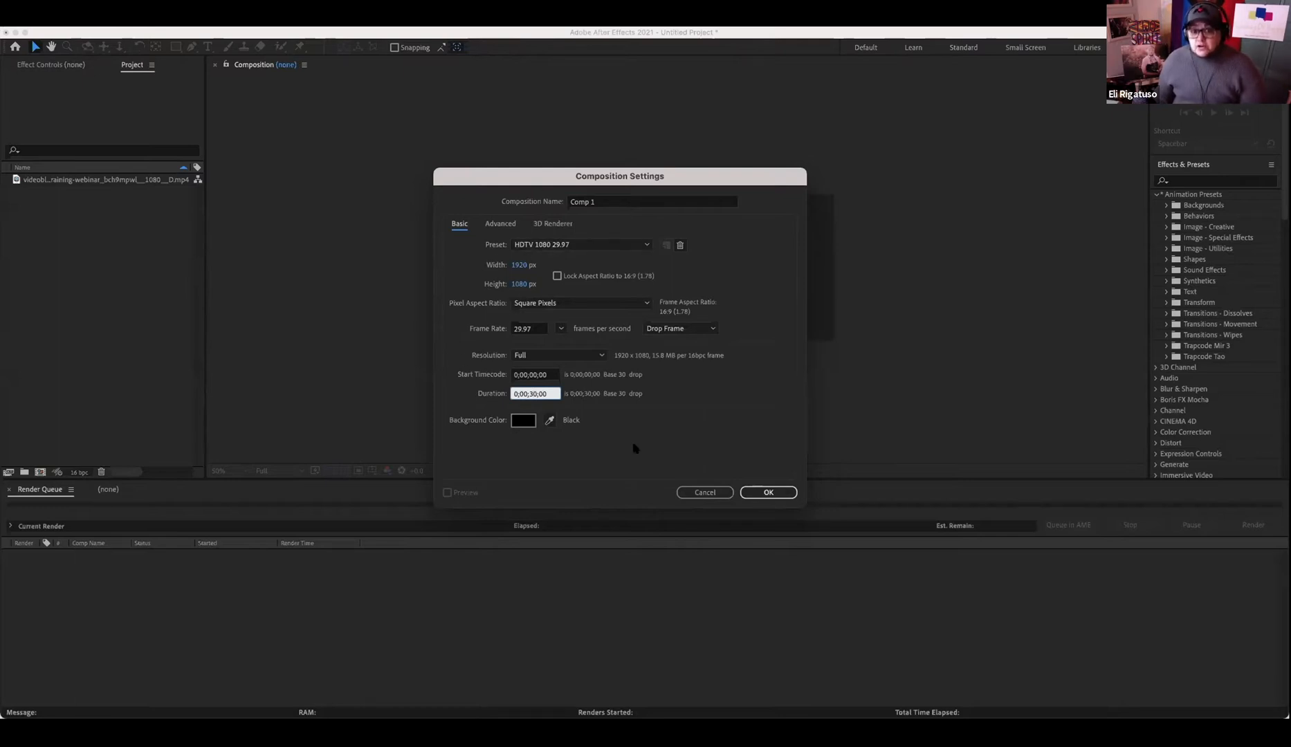
{"action": "left_click", "coordinate": [701, 492]}
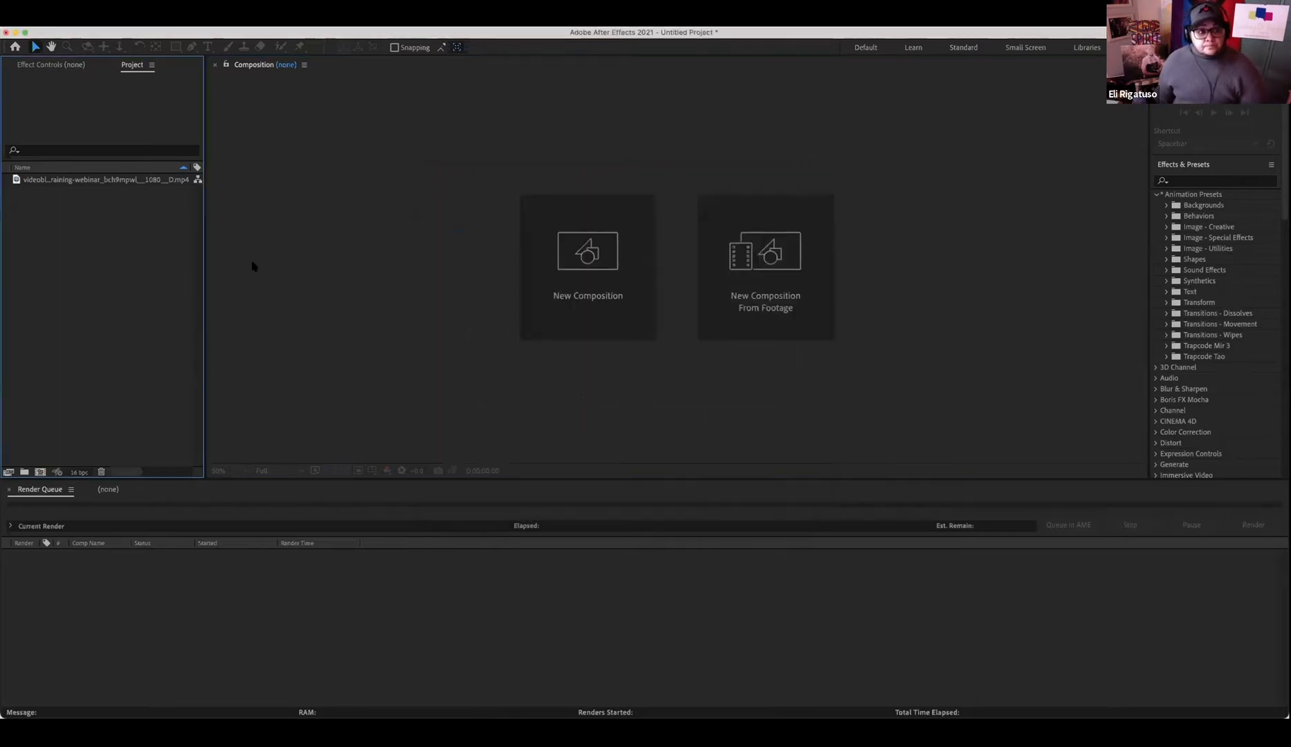
- Create a new composition named Comp 1 with the HDTV 1080 29.97 preset, 1920 x 1080 px, and a 30-second duration
{"action": "left_click", "coordinate": [583, 256]}
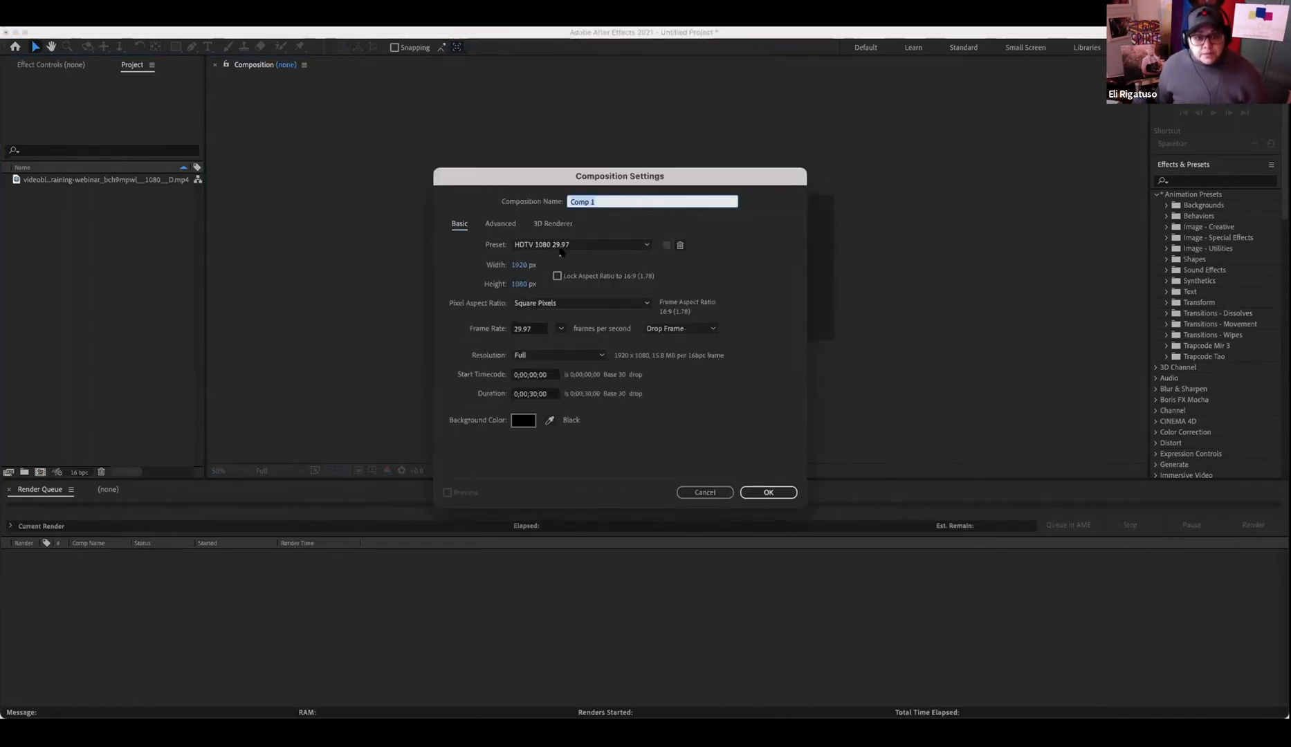
{"action": "left_click", "coordinate": [645, 246]}
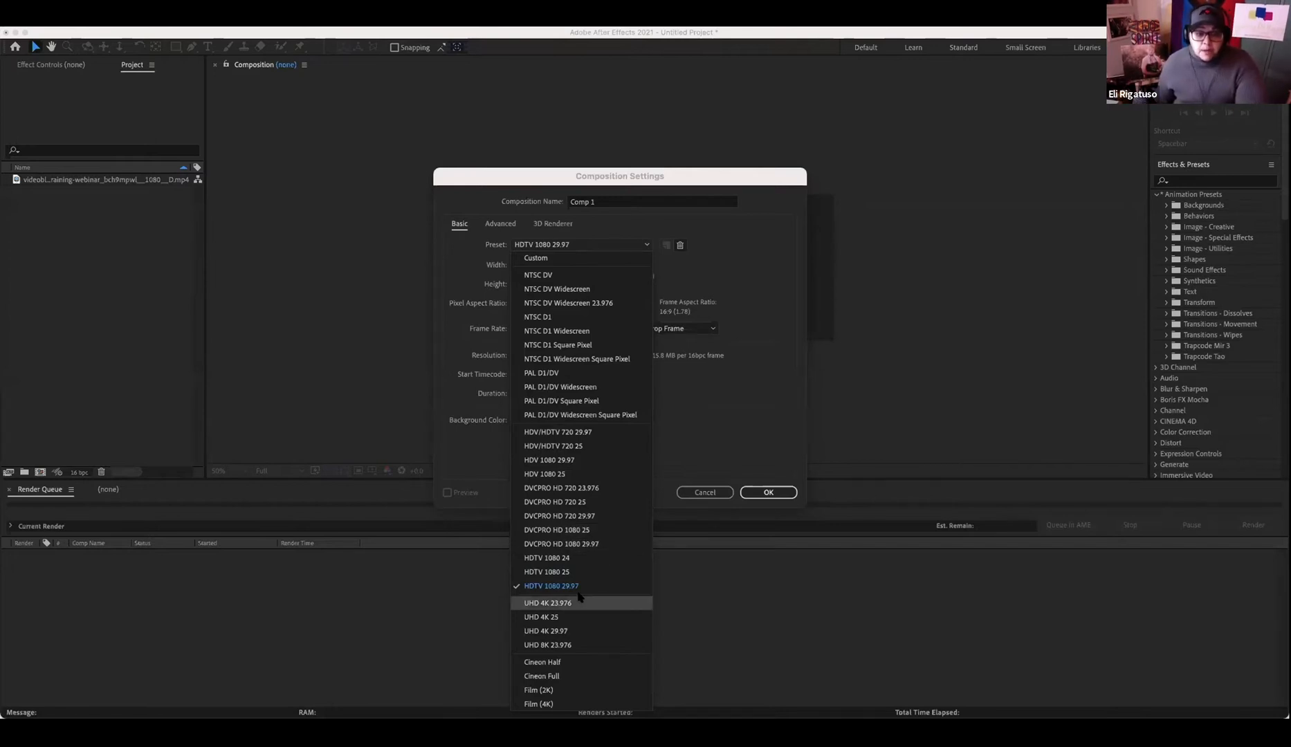
{"action": "left_click", "coordinate": [730, 263]}
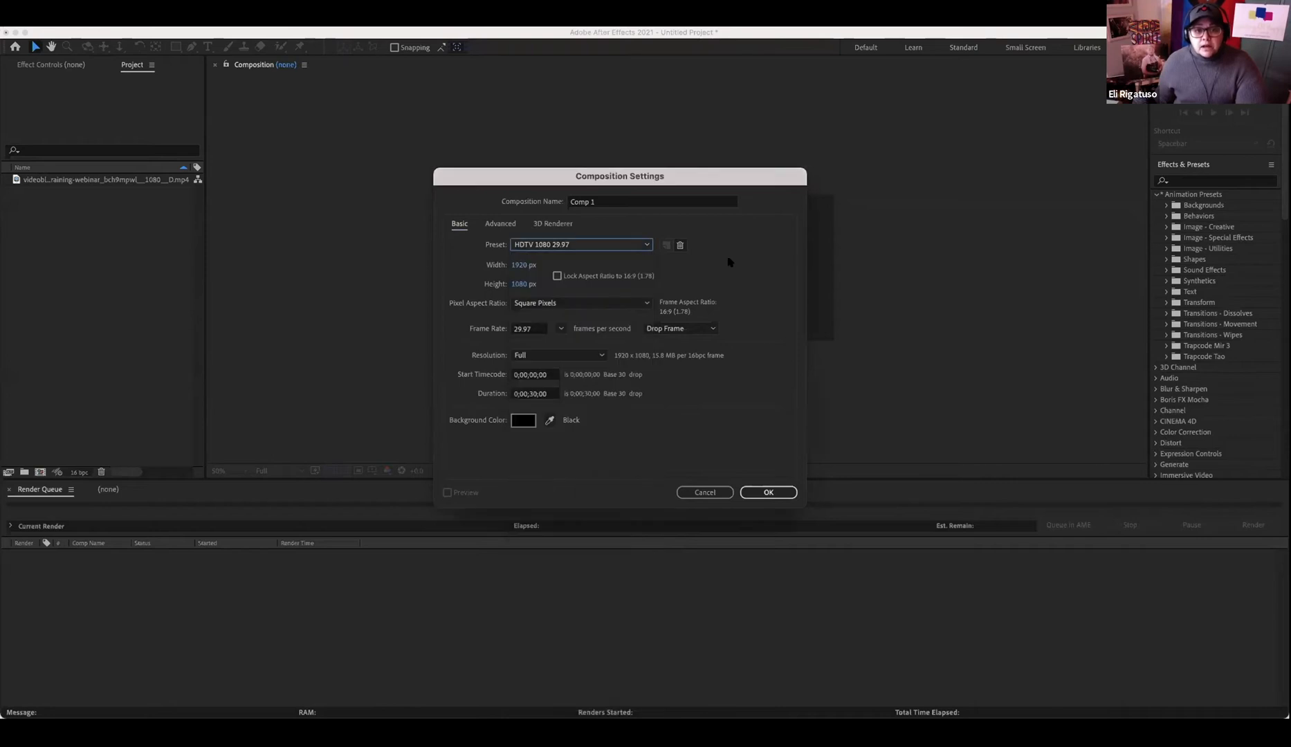
{"action": "left_click", "coordinate": [644, 246]}
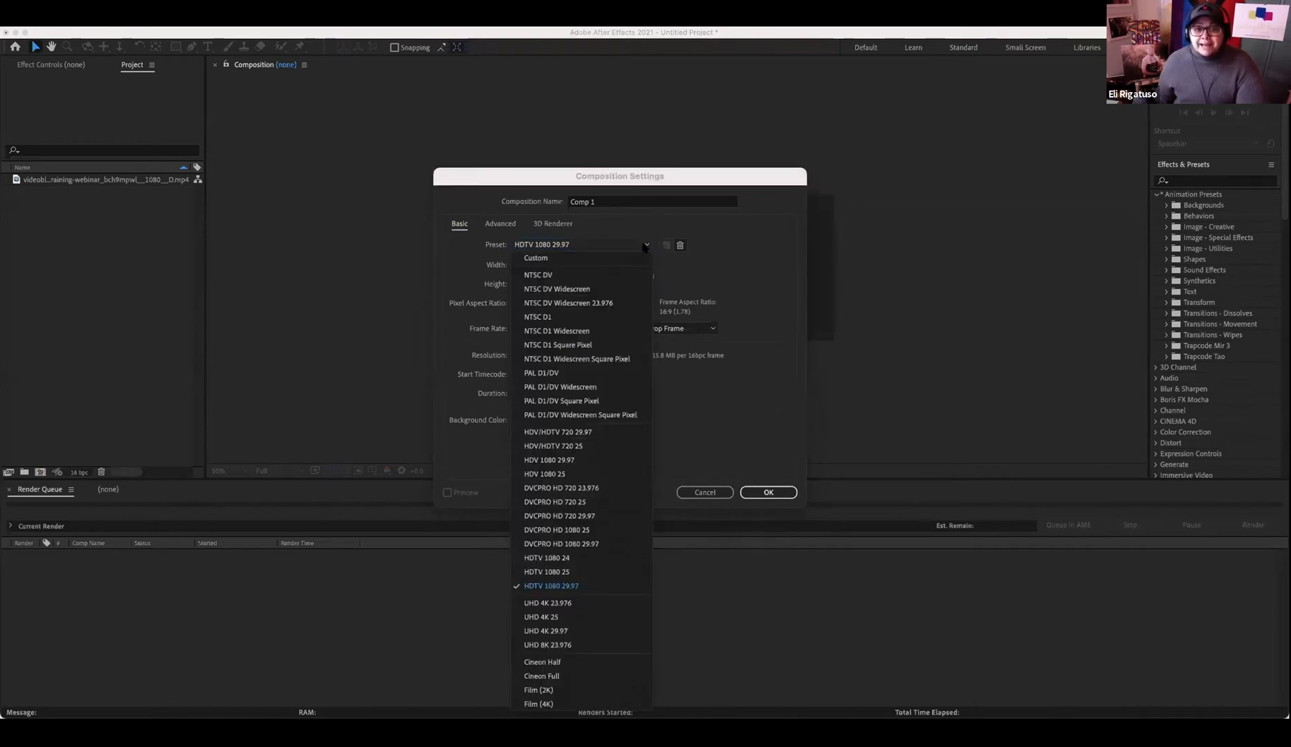
{"action": "left_click", "coordinate": [547, 587]}
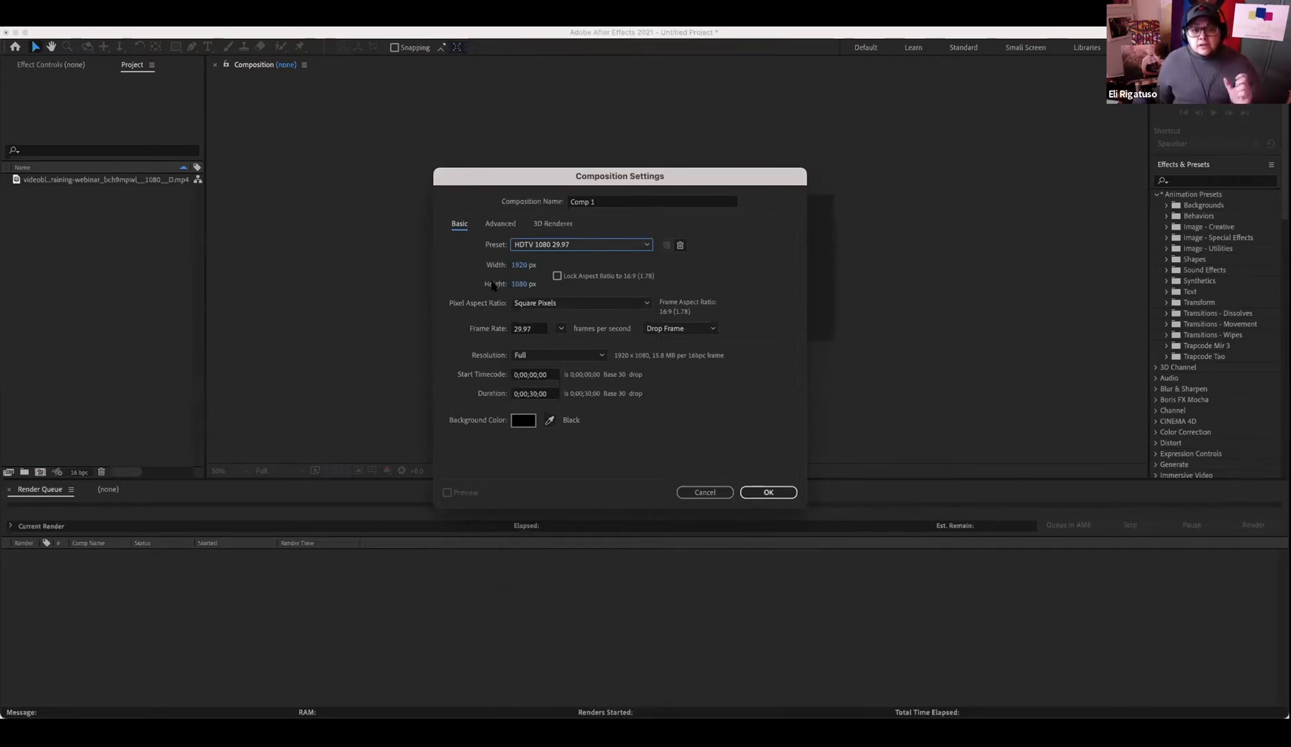
{"action": "left_click", "coordinate": [558, 276]}
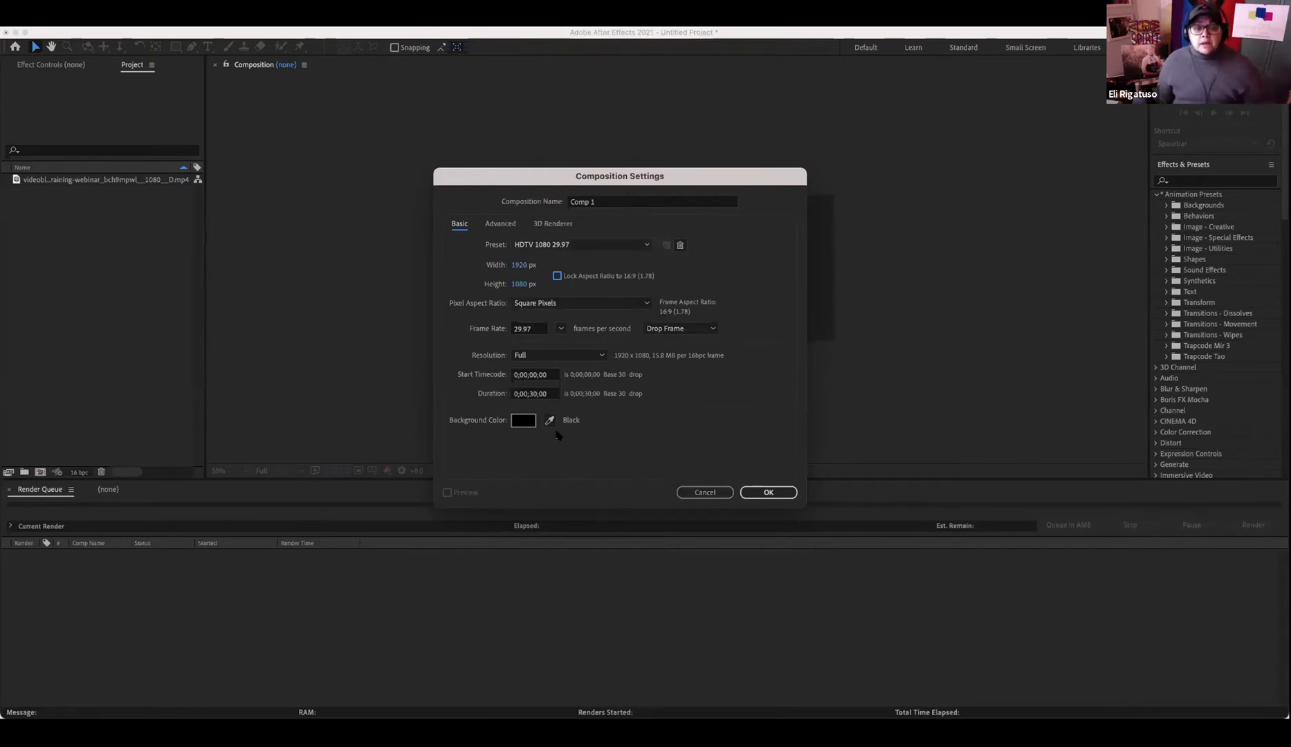
{"action": "left_click", "coordinate": [767, 492]}
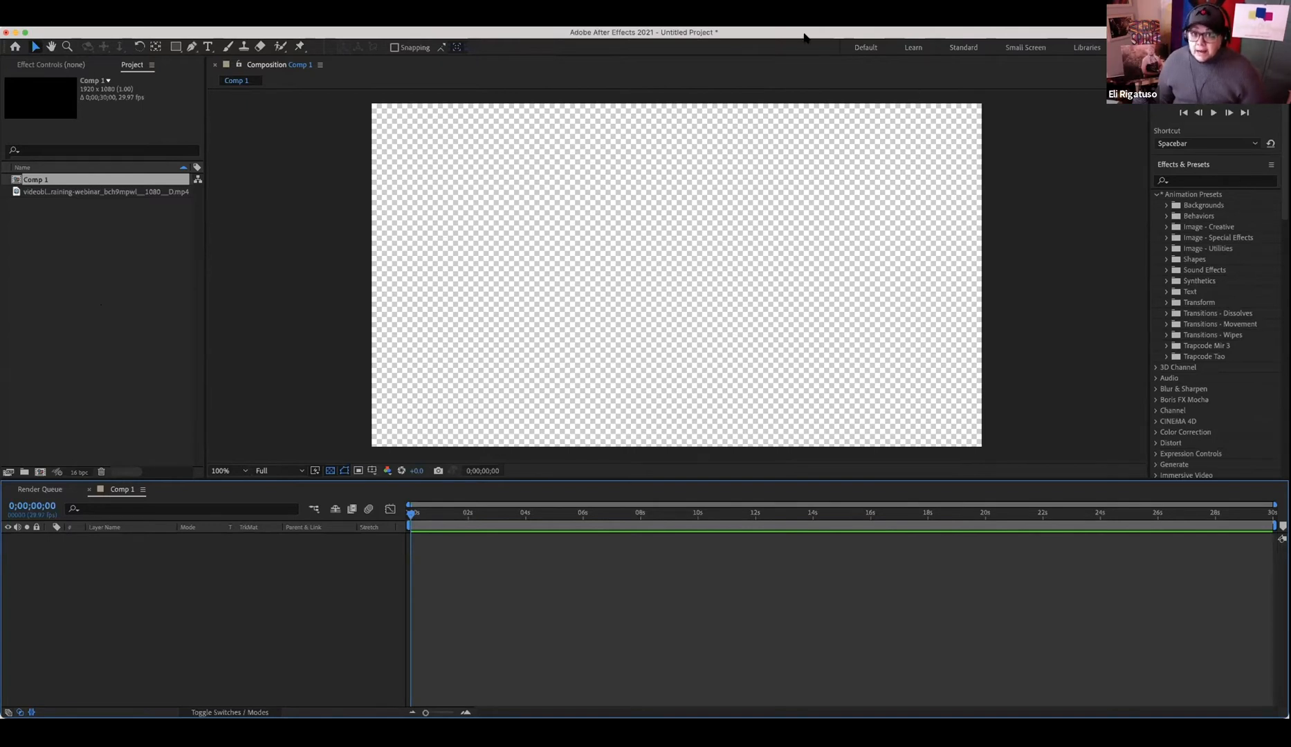
- Switch to the Animation workspace and collapse the Animation Presets group in the effects list
{"action": "left_click", "coordinate": [1129, 48]}
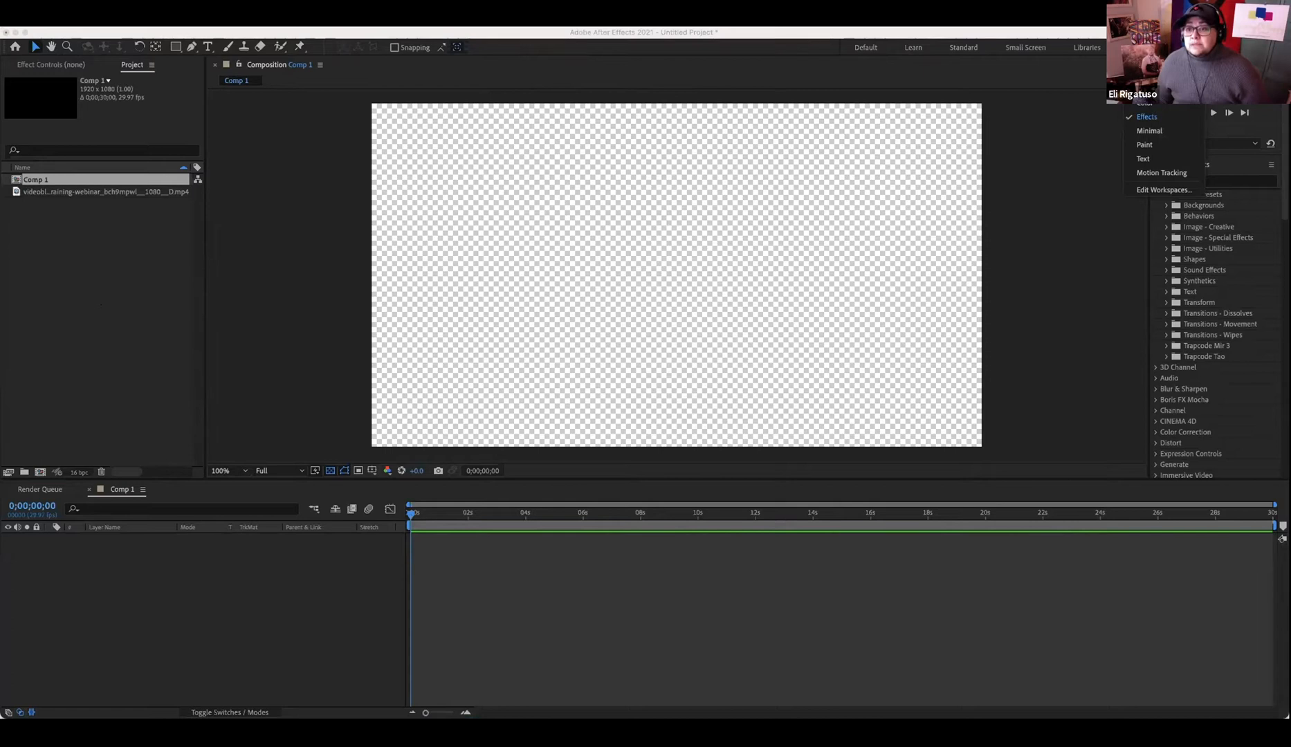
{"action": "left_click", "coordinate": [1129, 48]}
{"action": "left_click", "coordinate": [1129, 47]}
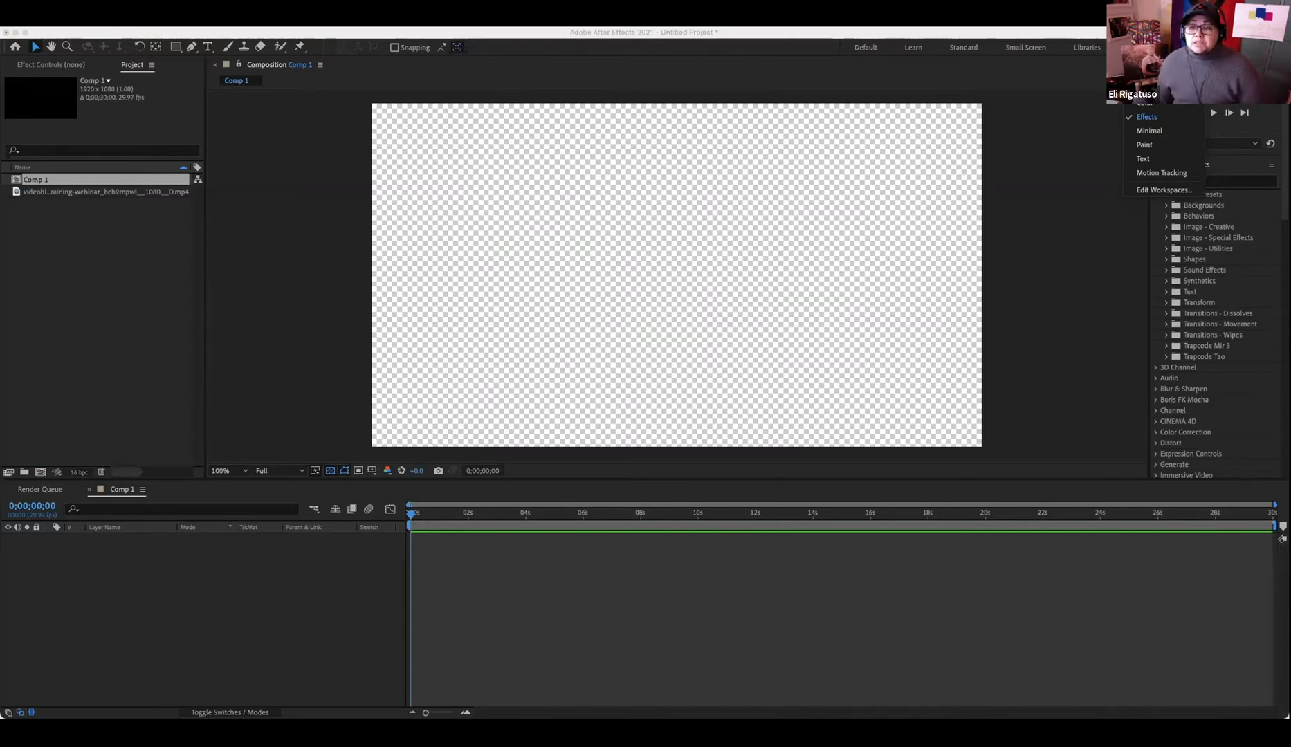
{"action": "left_click", "coordinate": [1152, 75]}
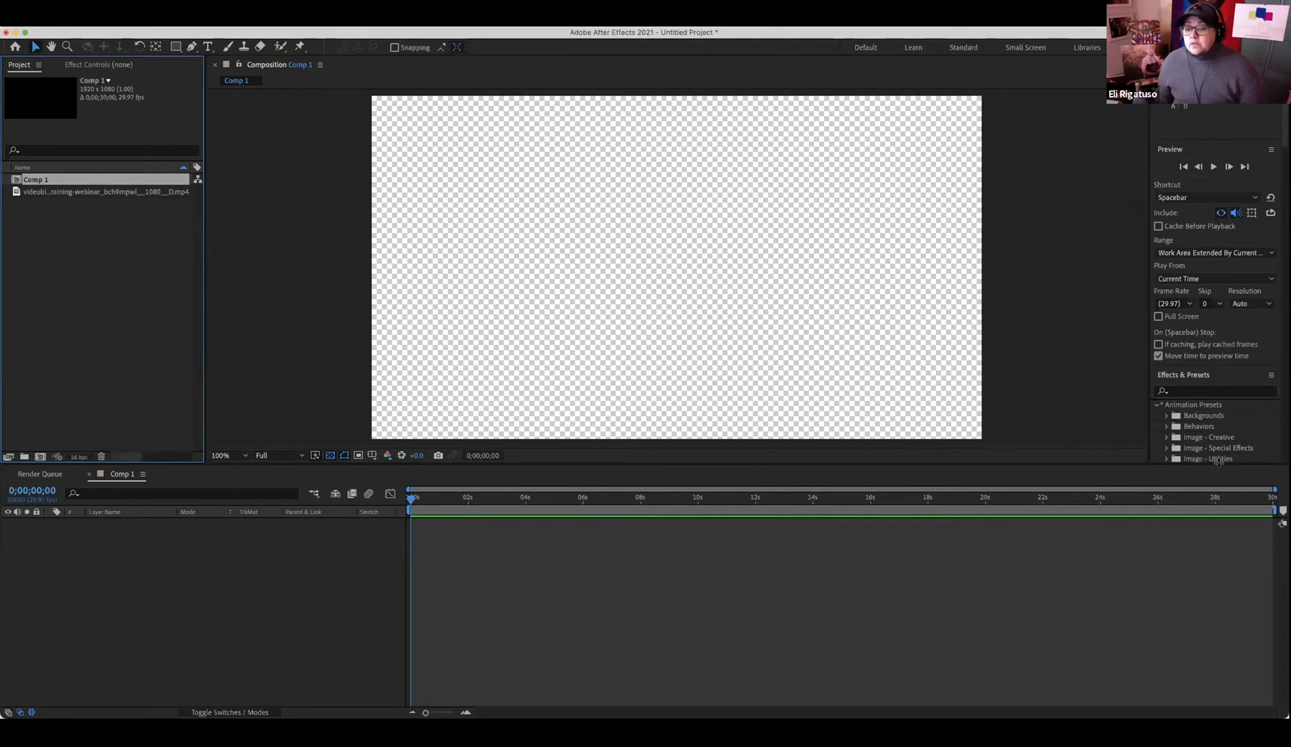
{"action": "left_click", "coordinate": [1154, 410]}
{"action": "scroll", "coordinate": [1207, 417], "scroll_direction": "down", "scroll_amount": 10}
{"action": "scroll", "coordinate": [1207, 418], "scroll_direction": "up", "scroll_amount": 10}
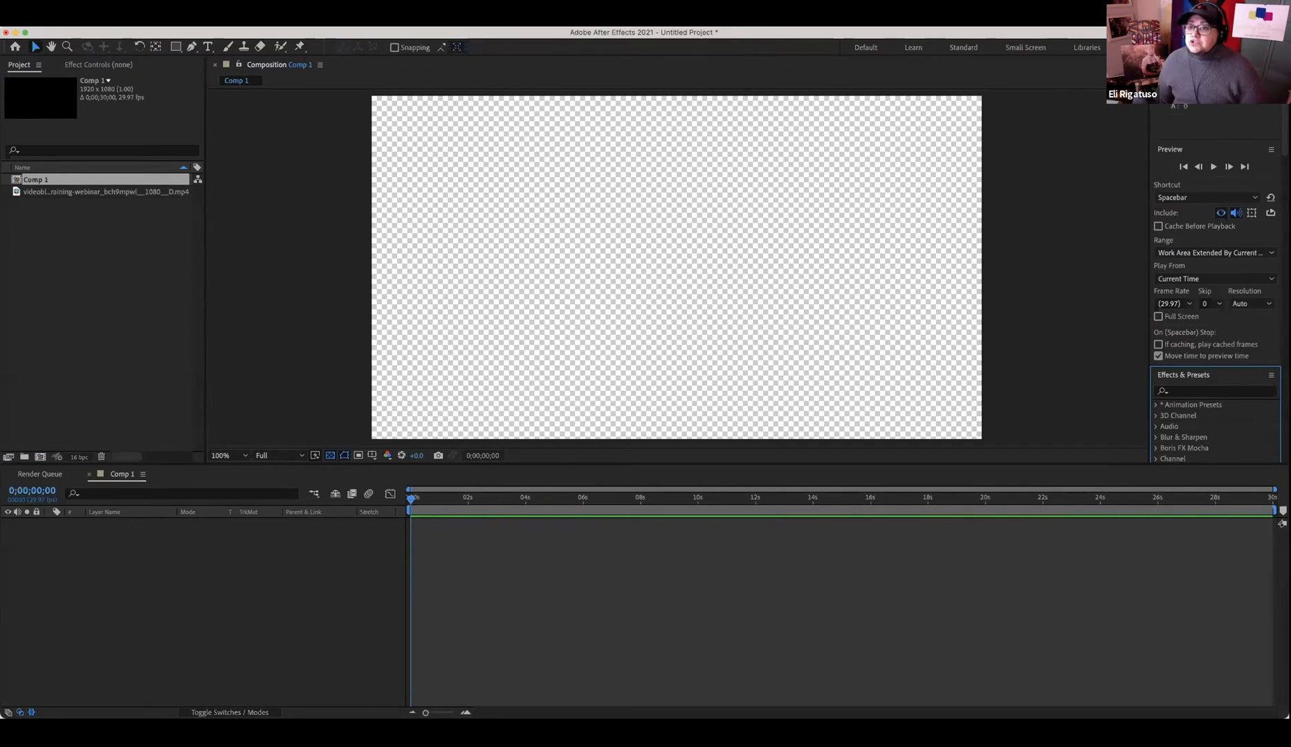
- View the Essential Graphics workspace, followed by the Color workspace with its Lumetri Scopes
{"action": "left_click", "coordinate": [1129, 48]}
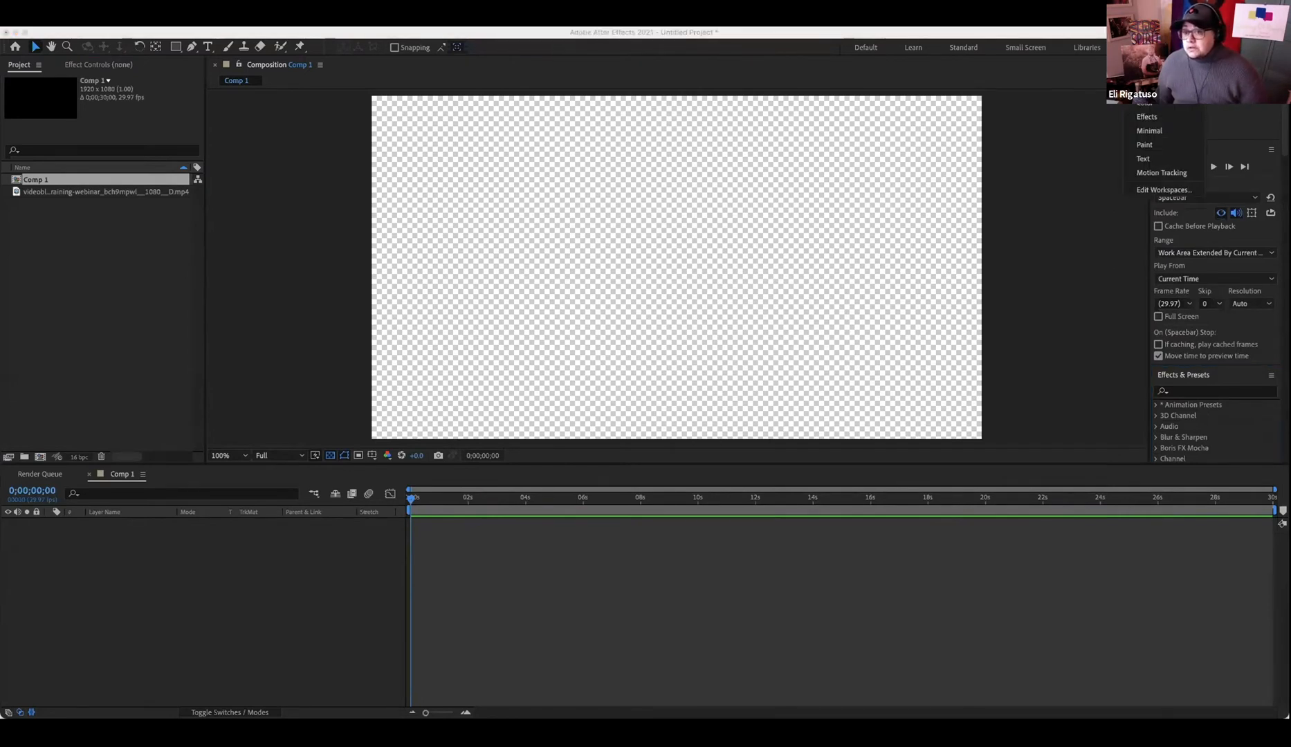
{"action": "left_click", "coordinate": [1163, 89]}
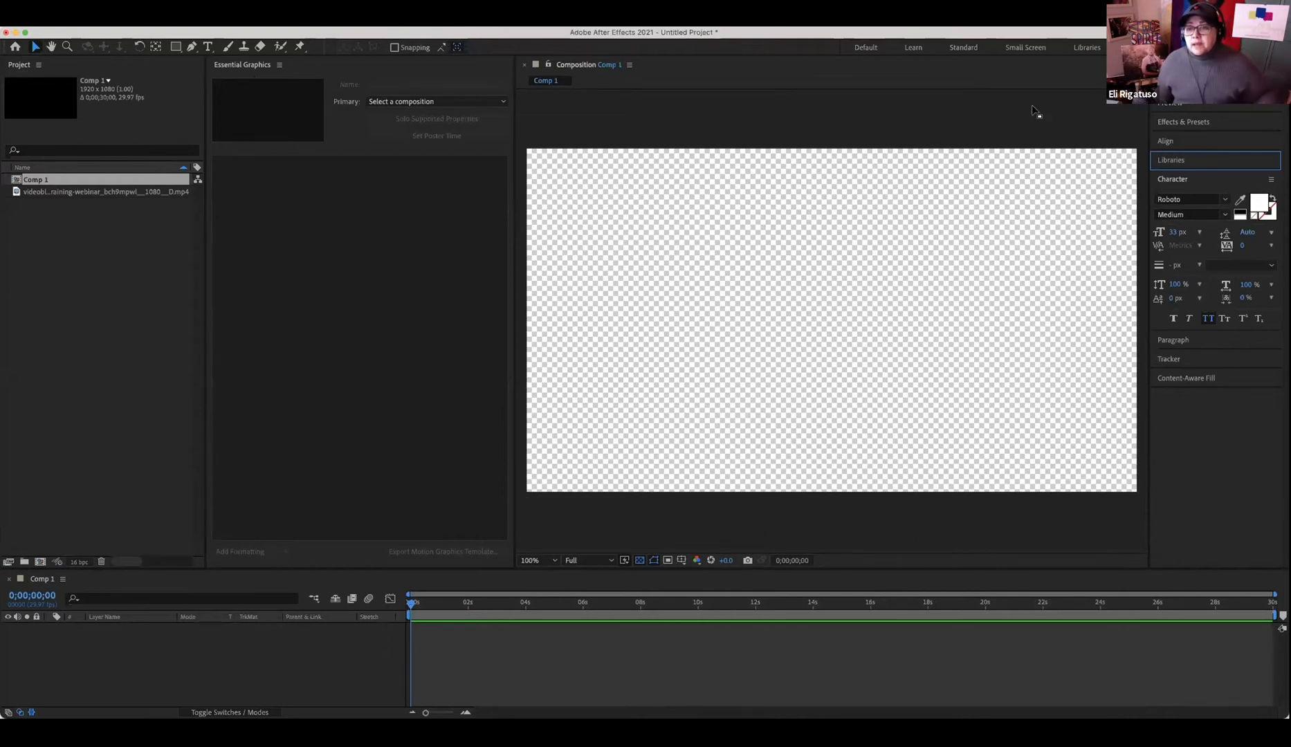
{"action": "left_click", "coordinate": [1128, 47]}
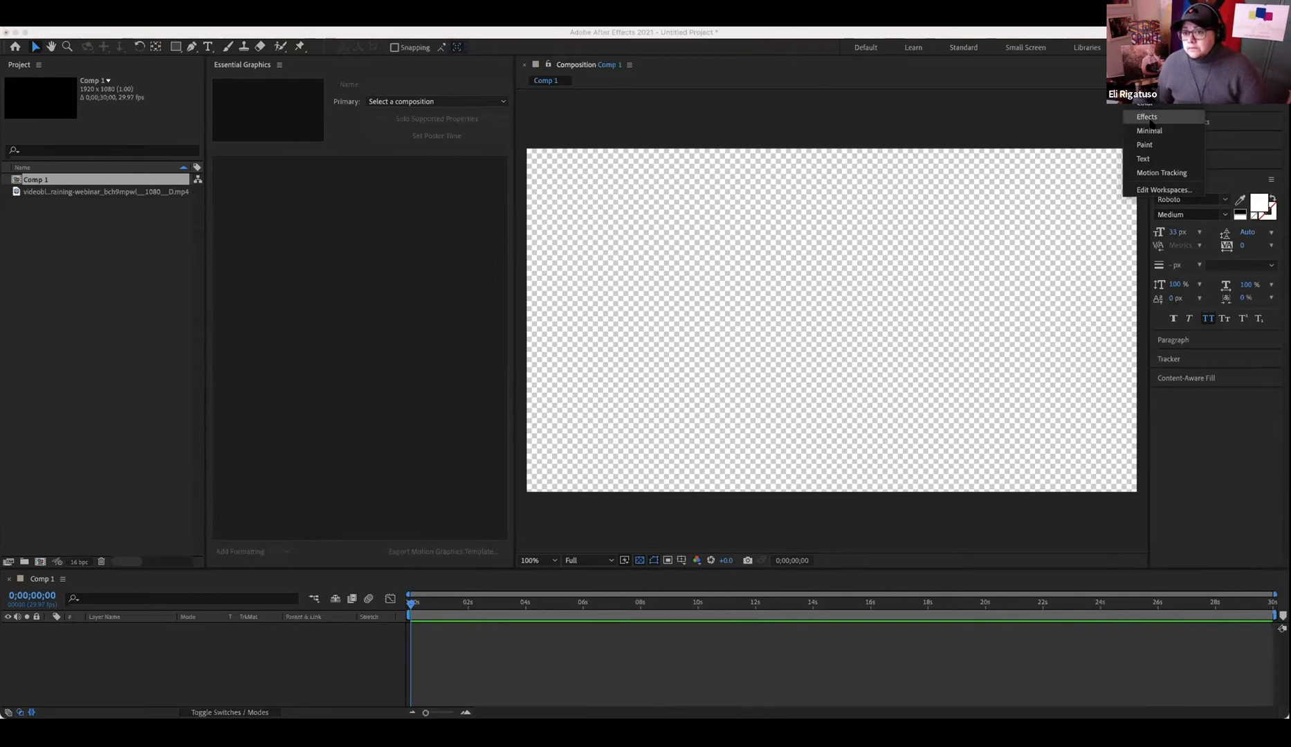
{"action": "left_click", "coordinate": [1199, 102]}
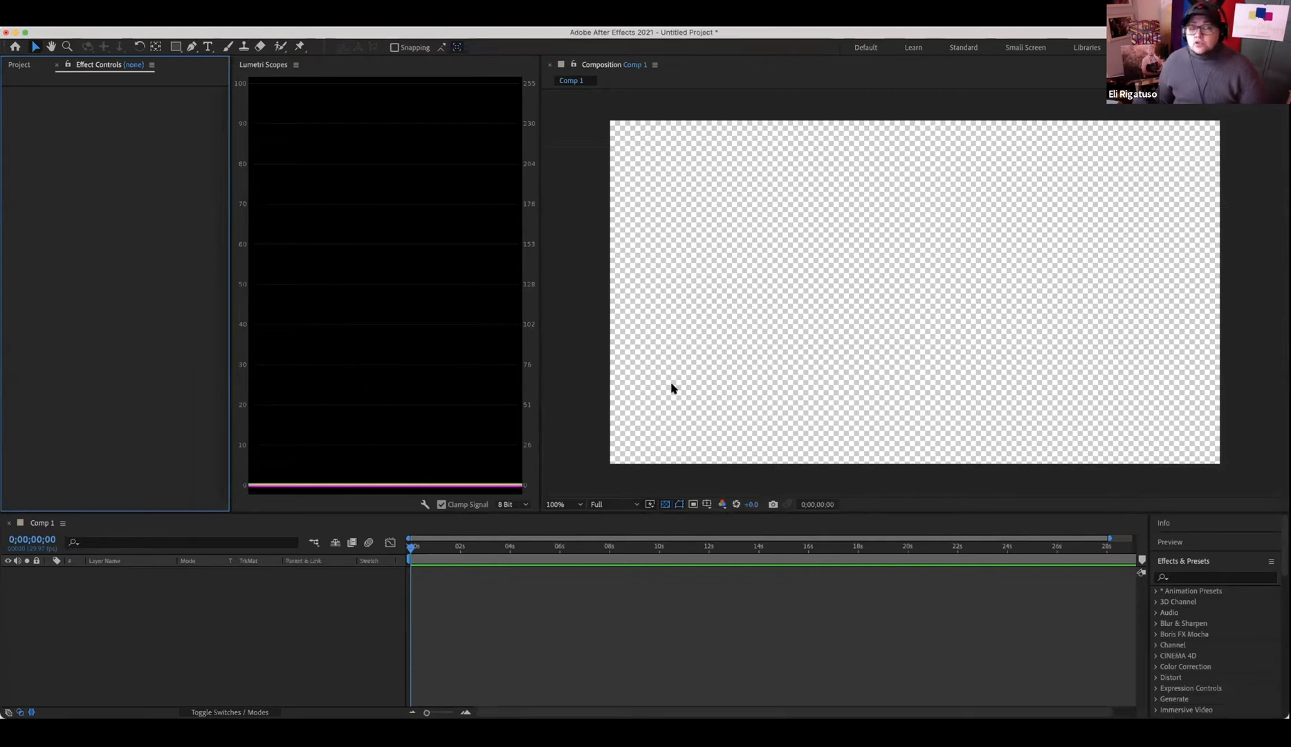
- Switch to the All Panels workspace, collapse the Simulation effects group, and briefly view the audio levels
{"action": "left_click", "coordinate": [1127, 48]}
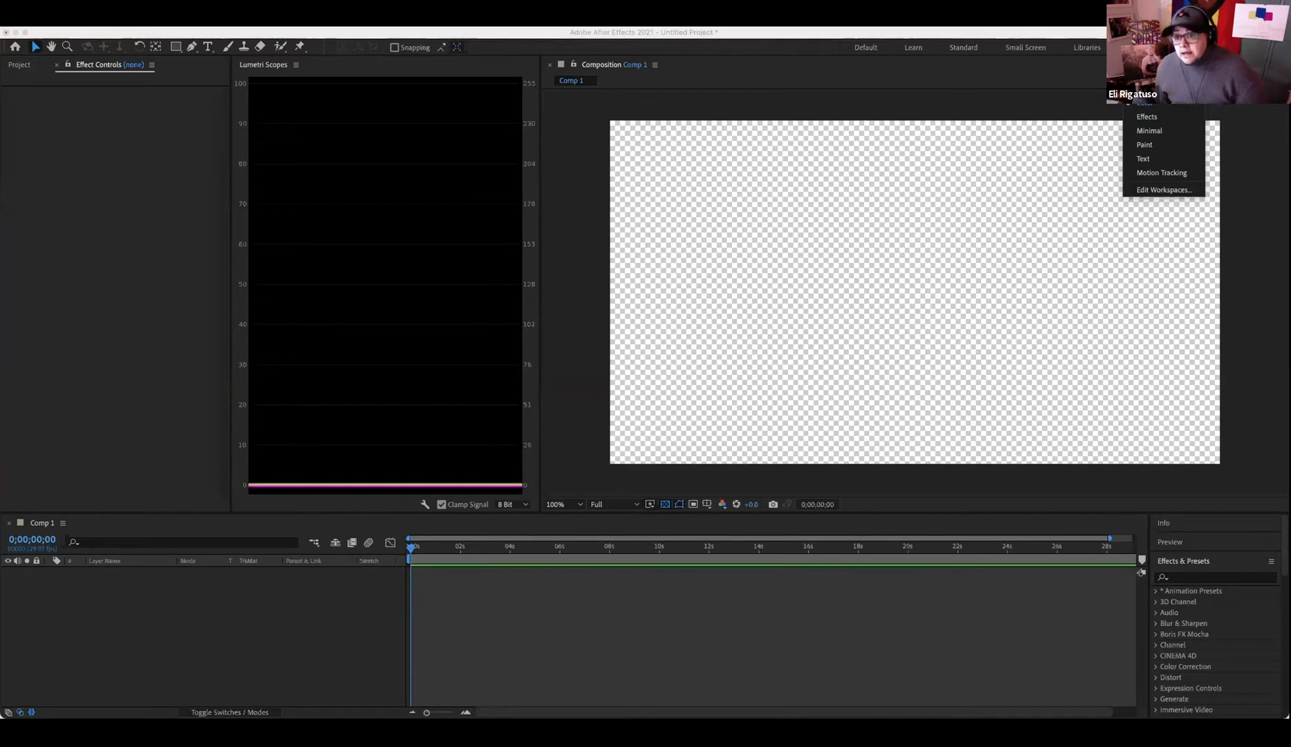
{"action": "left_click", "coordinate": [1152, 75]}
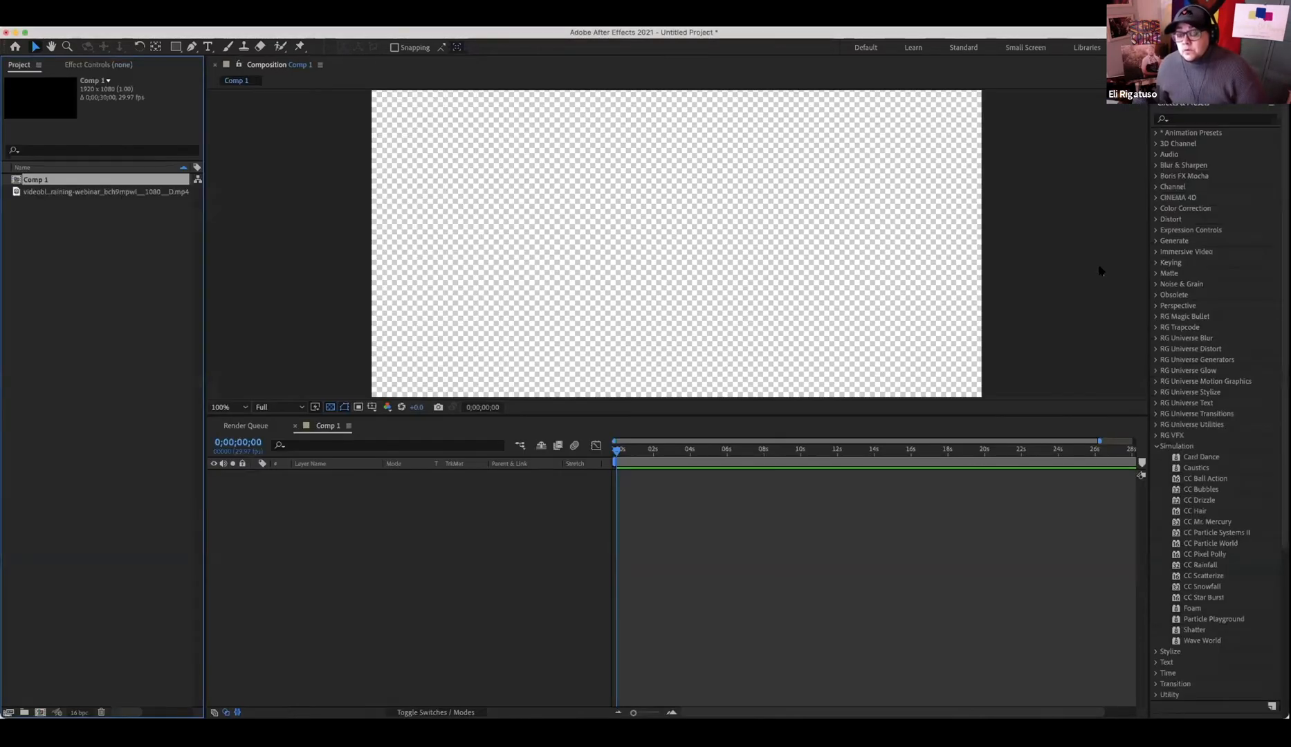
{"action": "left_click", "coordinate": [1154, 447]}
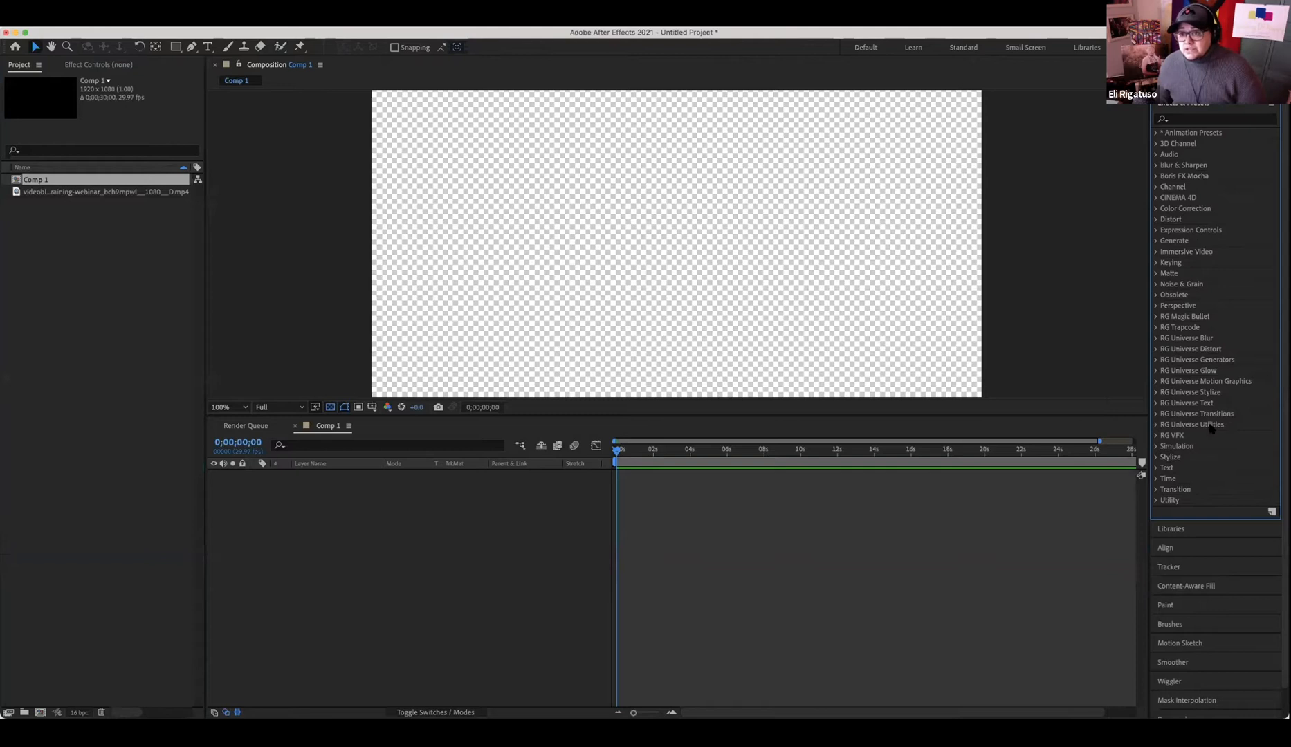
{"action": "left_click", "coordinate": [1186, 84]}
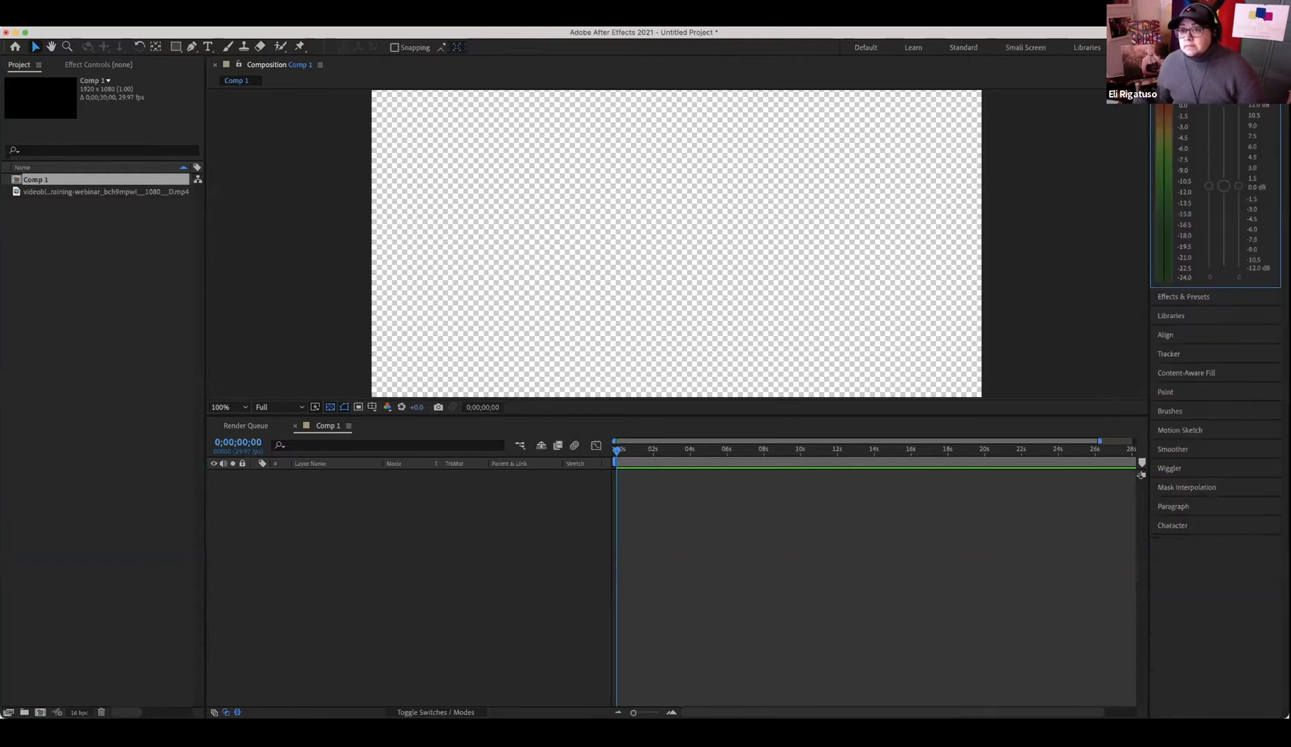
{"action": "left_click", "coordinate": [1187, 83]}
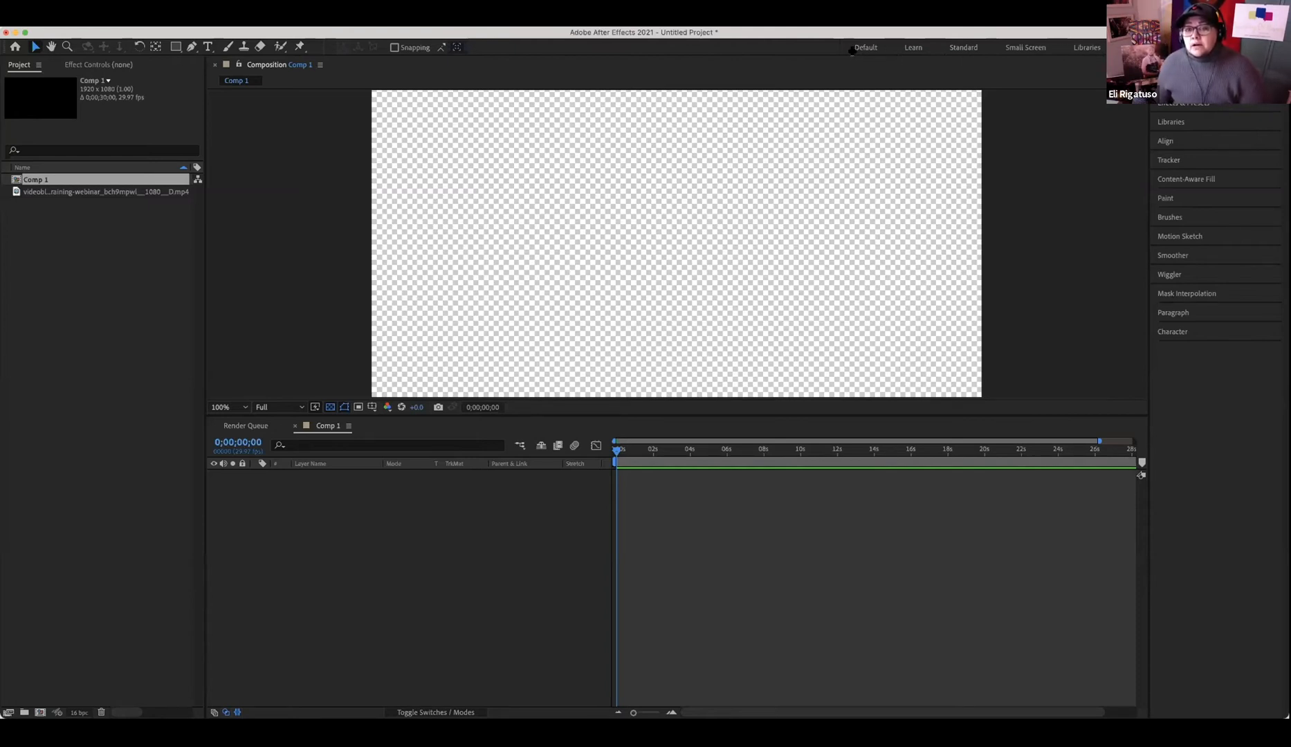
- View the Standard, Small Screen and Libraries workspaces, and look through the list of available libraries
{"action": "left_click", "coordinate": [963, 47]}
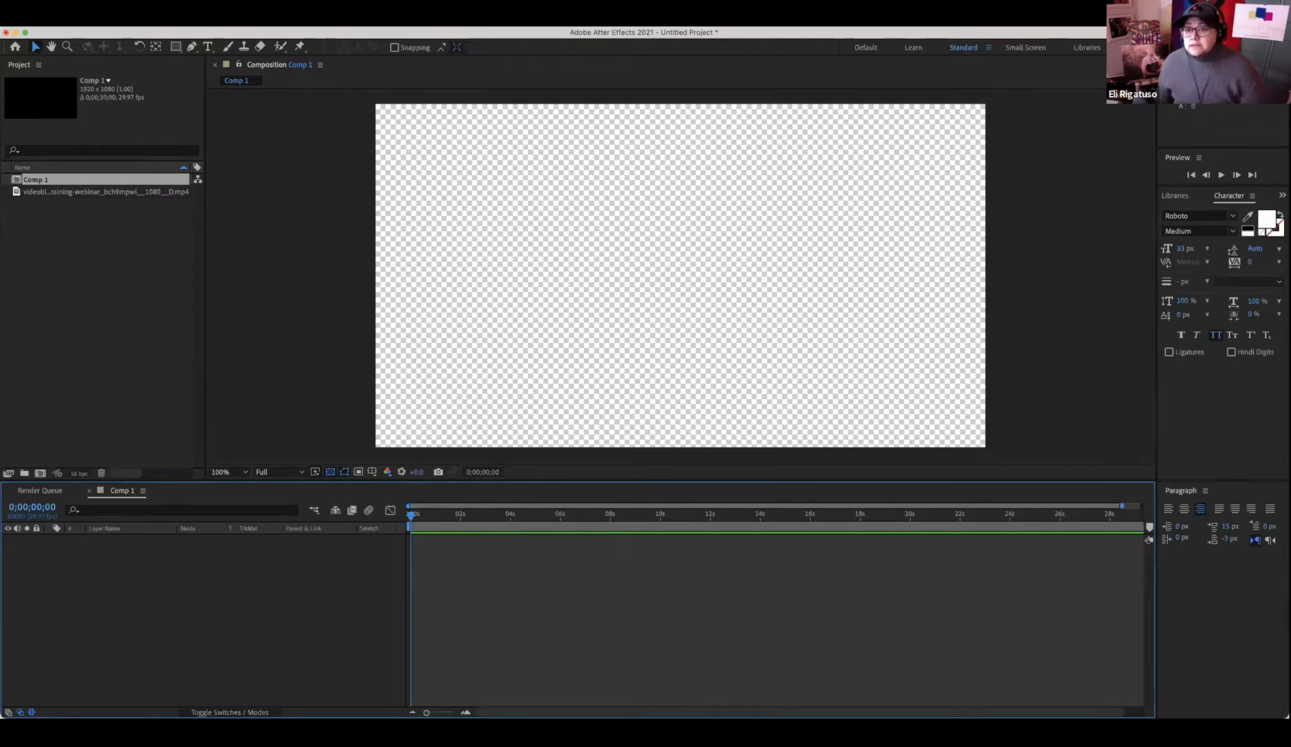
{"action": "left_click", "coordinate": [1022, 48]}
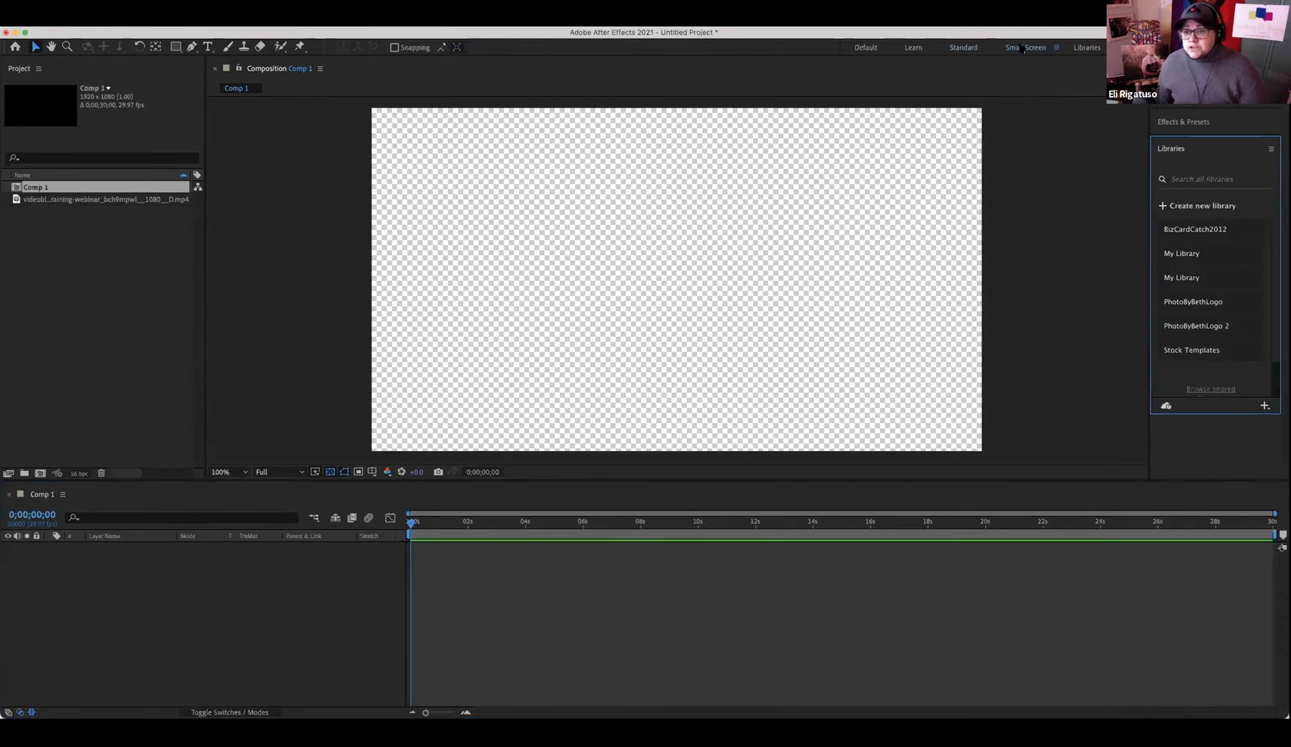
{"action": "scroll", "coordinate": [1205, 312], "scroll_direction": "down", "scroll_amount": 2}
{"action": "scroll", "coordinate": [1205, 311], "scroll_direction": "up", "scroll_amount": 2}
{"action": "scroll", "coordinate": [1216, 324], "scroll_direction": "down", "scroll_amount": 2}
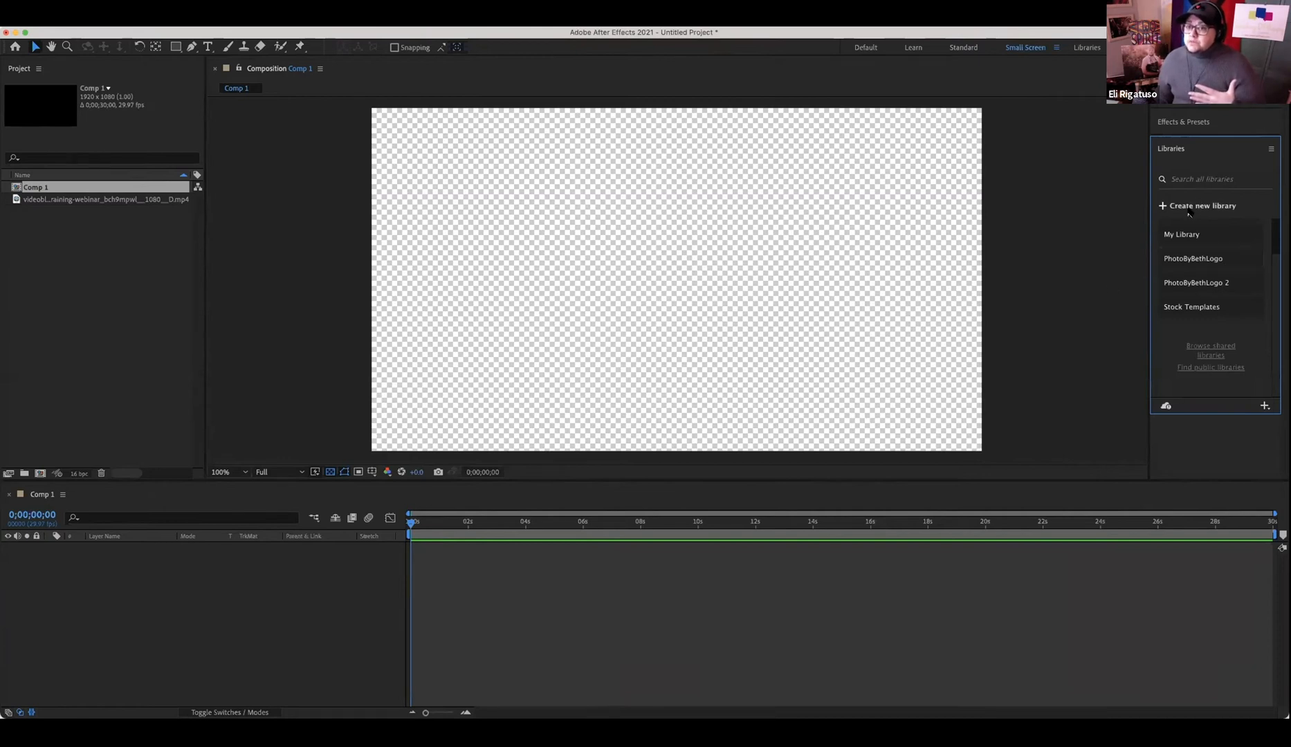
{"action": "left_click", "coordinate": [1085, 46]}
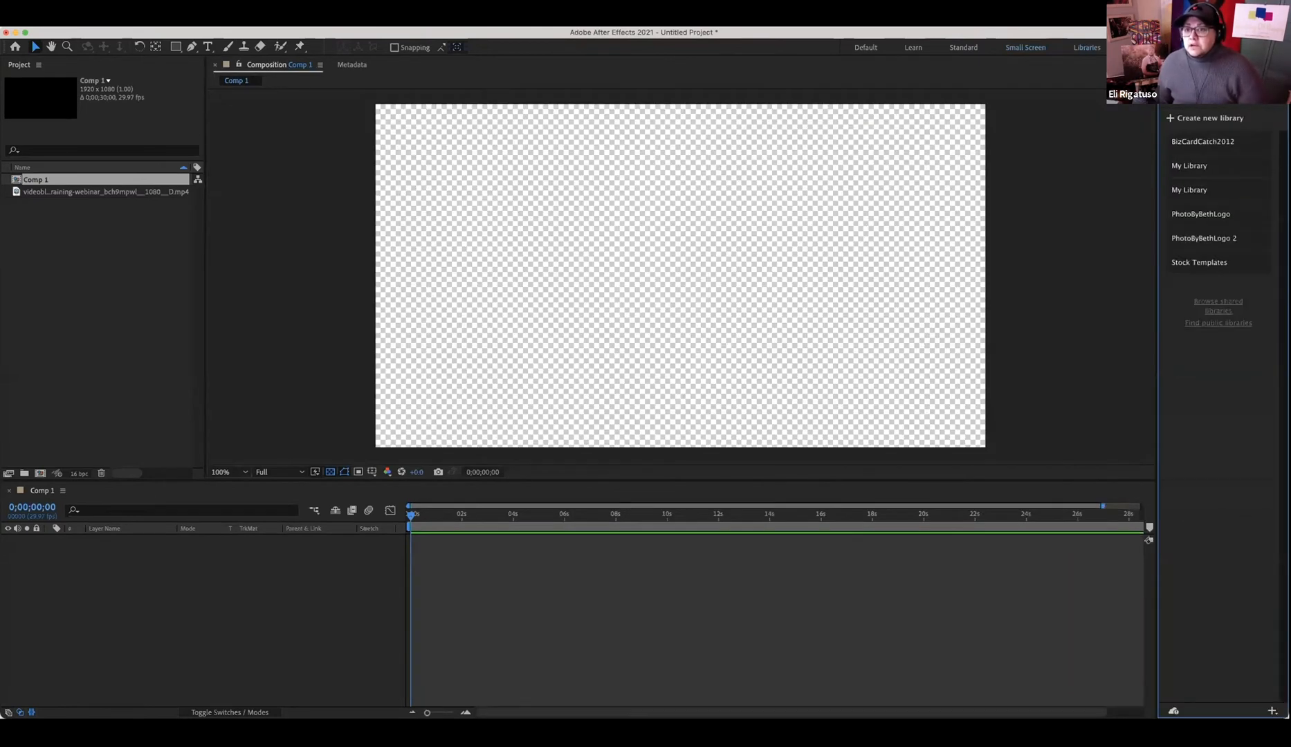
- Return to the All Panels workspace
{"action": "left_click", "coordinate": [1128, 48]}
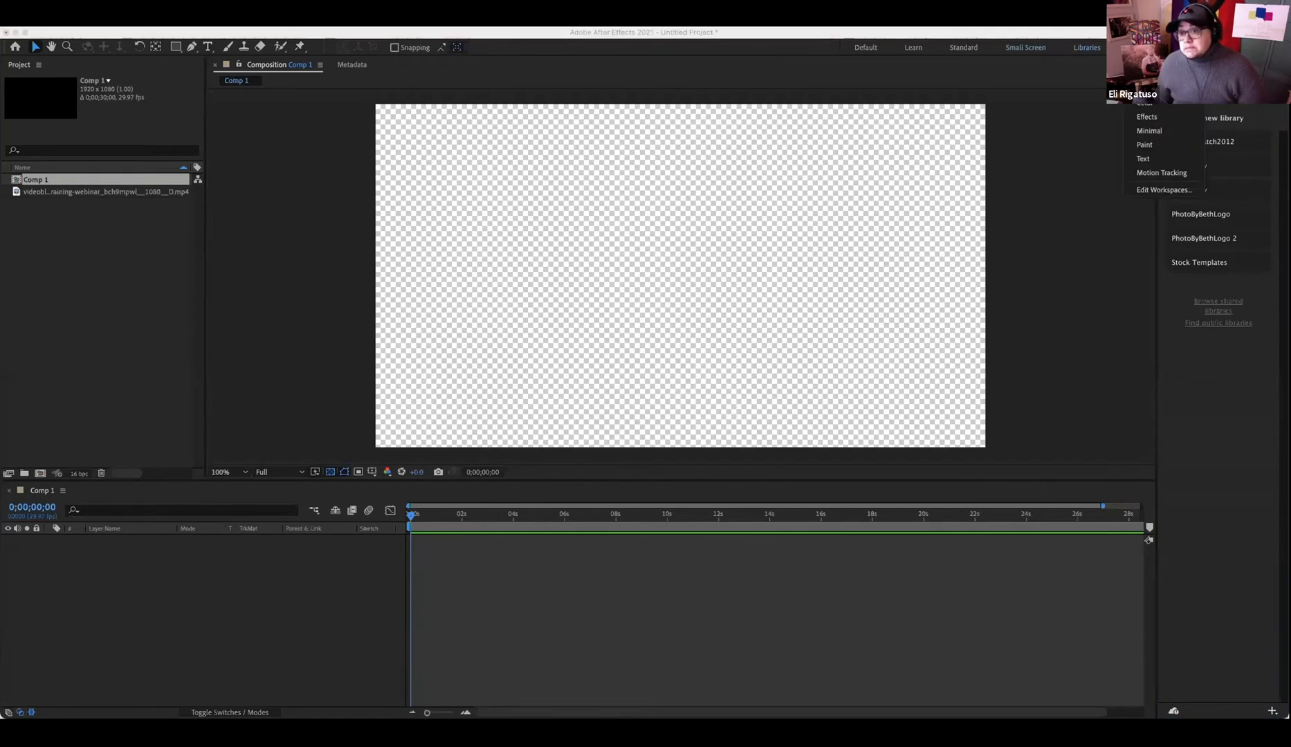
{"action": "left_click", "coordinate": [1150, 61]}
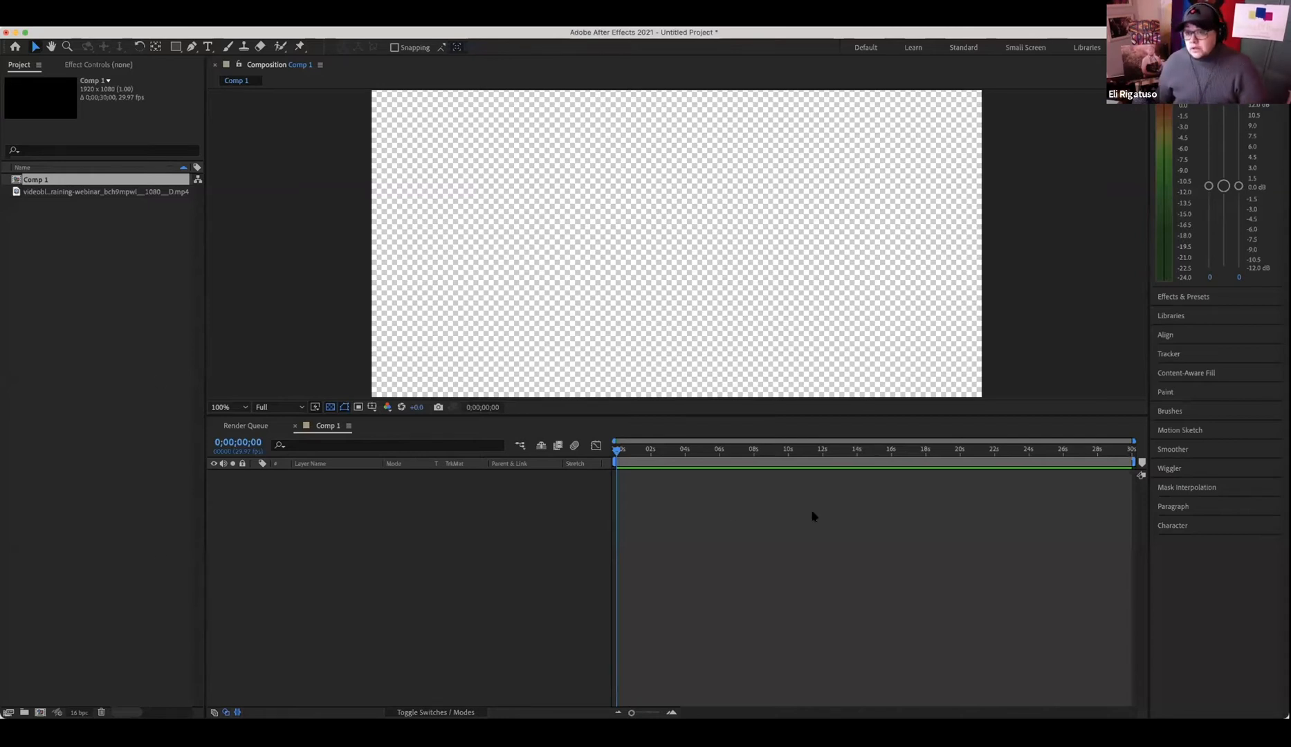
- Review the bar and overflow workspaces in Edit Workspaces, cancel without changes, and reopen the list of additional workspaces
{"action": "left_click", "coordinate": [1128, 47]}
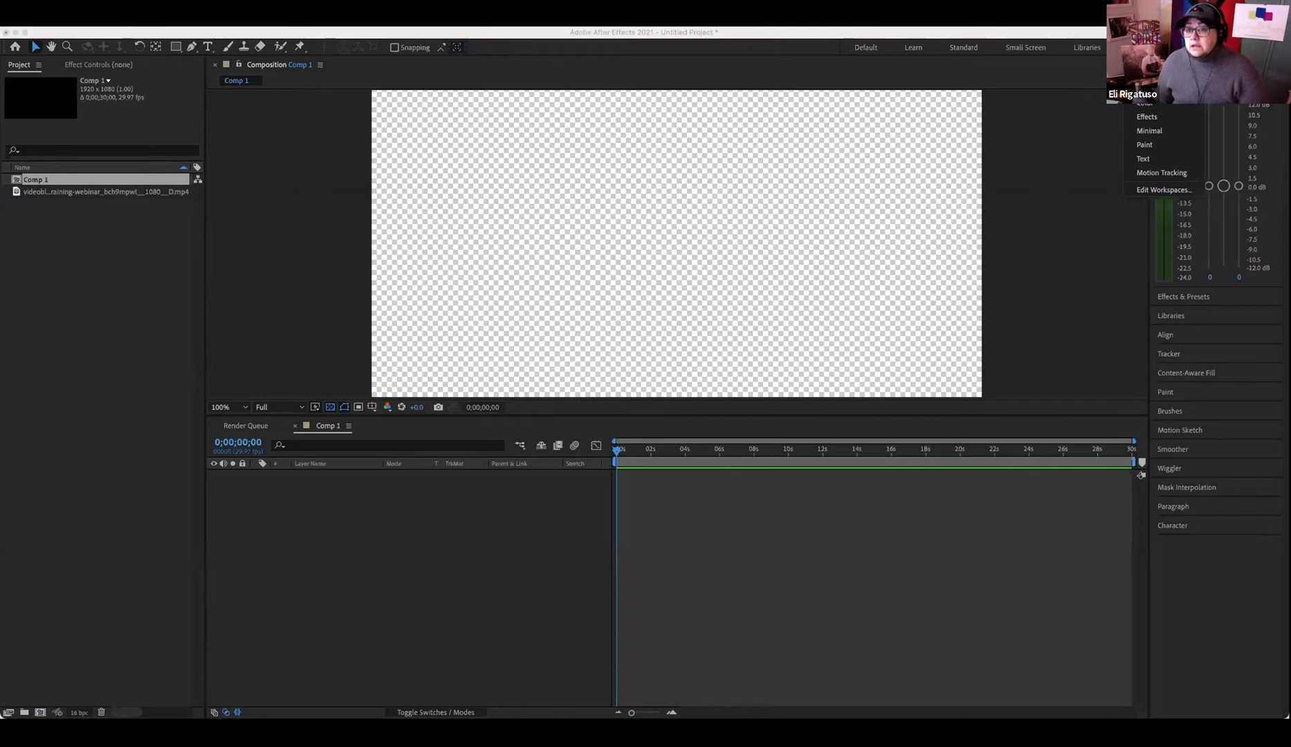
{"action": "left_click", "coordinate": [1163, 189]}
{"action": "scroll", "coordinate": [650, 328], "scroll_direction": "down", "scroll_amount": 5}
{"action": "scroll", "coordinate": [650, 328], "scroll_direction": "up", "scroll_amount": 5}
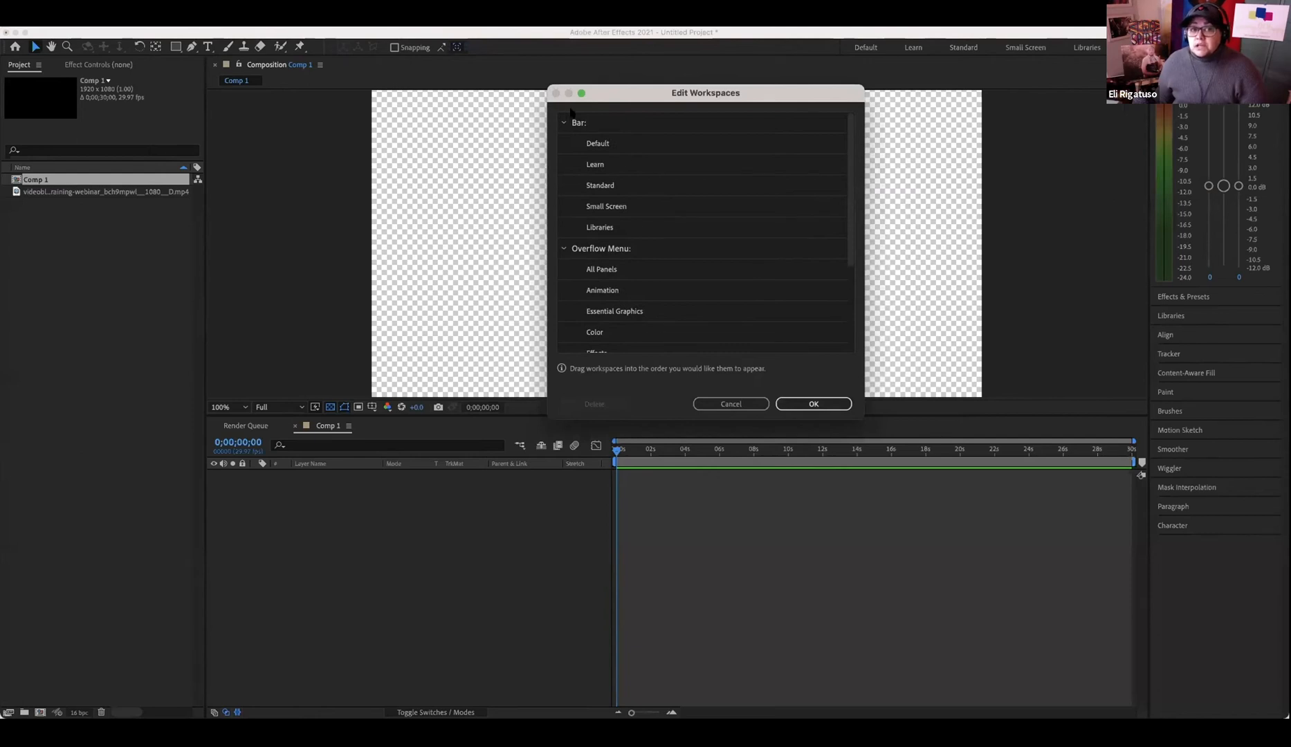
{"action": "left_click", "coordinate": [746, 407]}
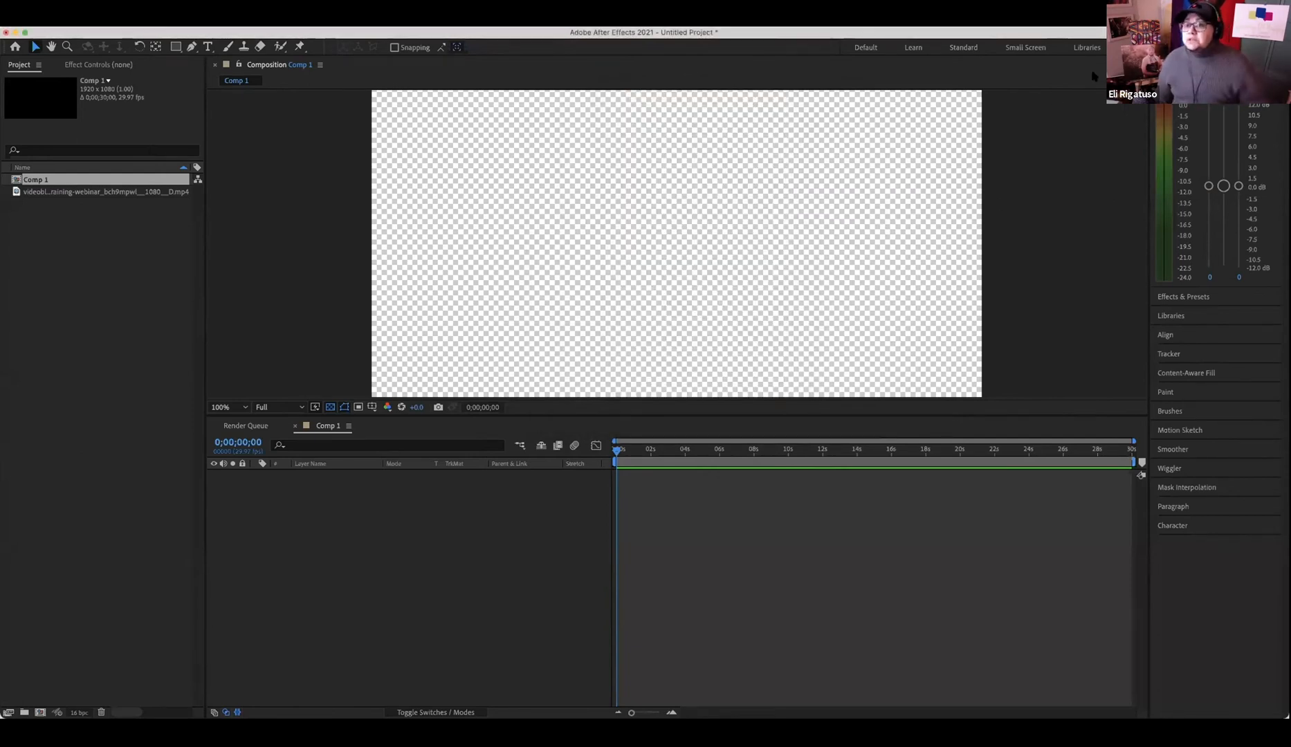
{"action": "left_click", "coordinate": [1135, 47]}
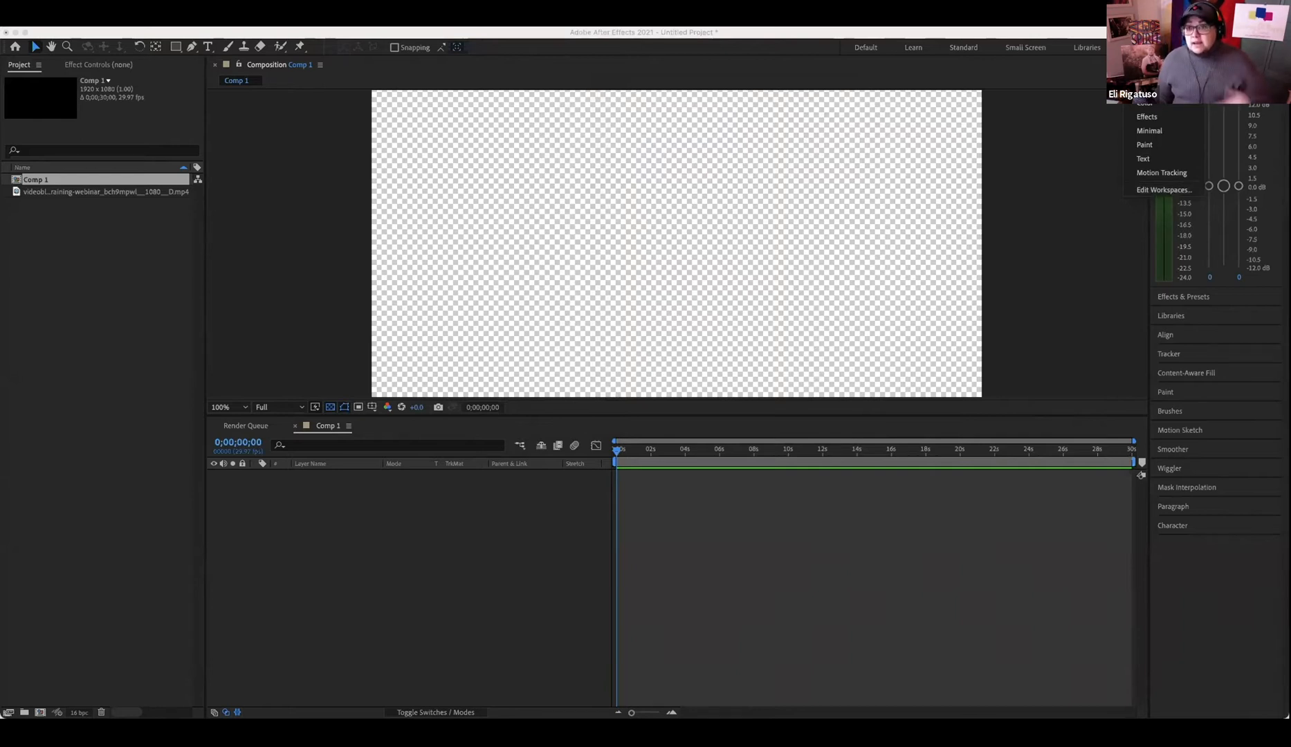
- Open the recent project RSA-Conference-Resilient2021 and discard the changes to the untitled project
{"action": "left_click", "coordinate": [954, 312]}
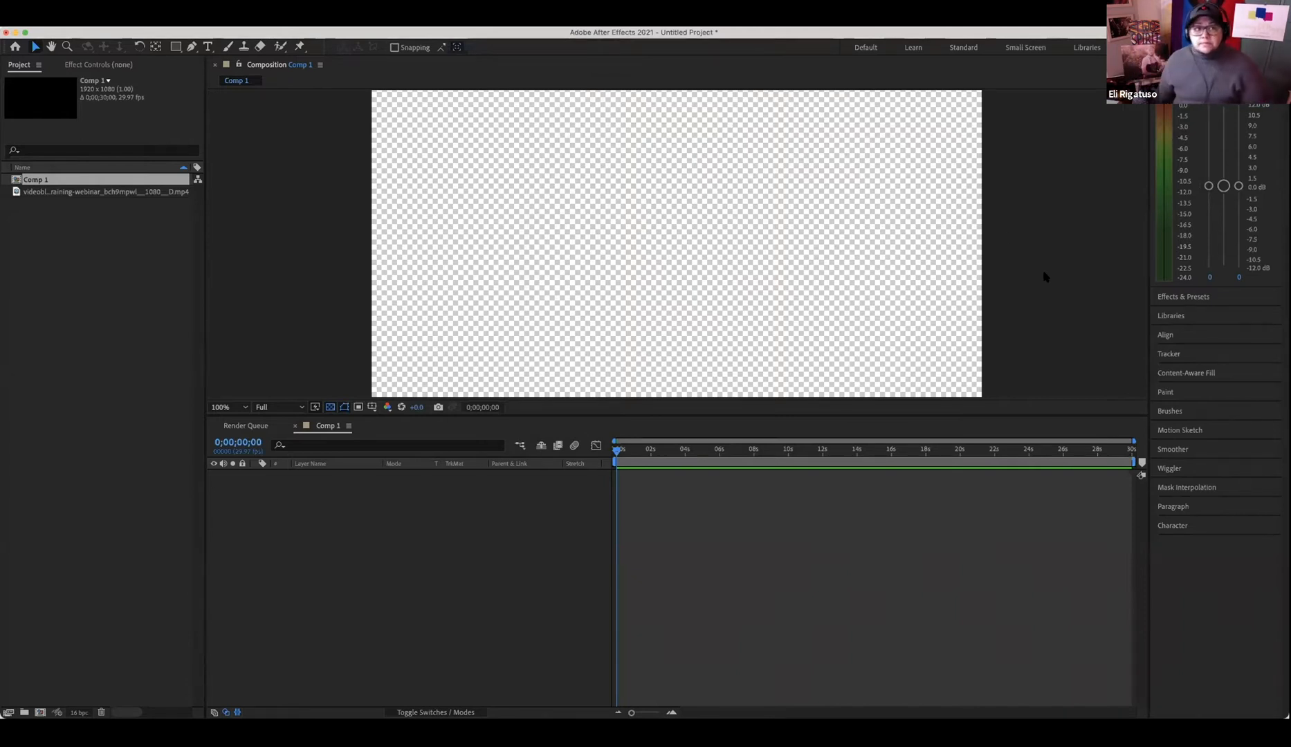
{"action": "left_click", "coordinate": [14, 47]}
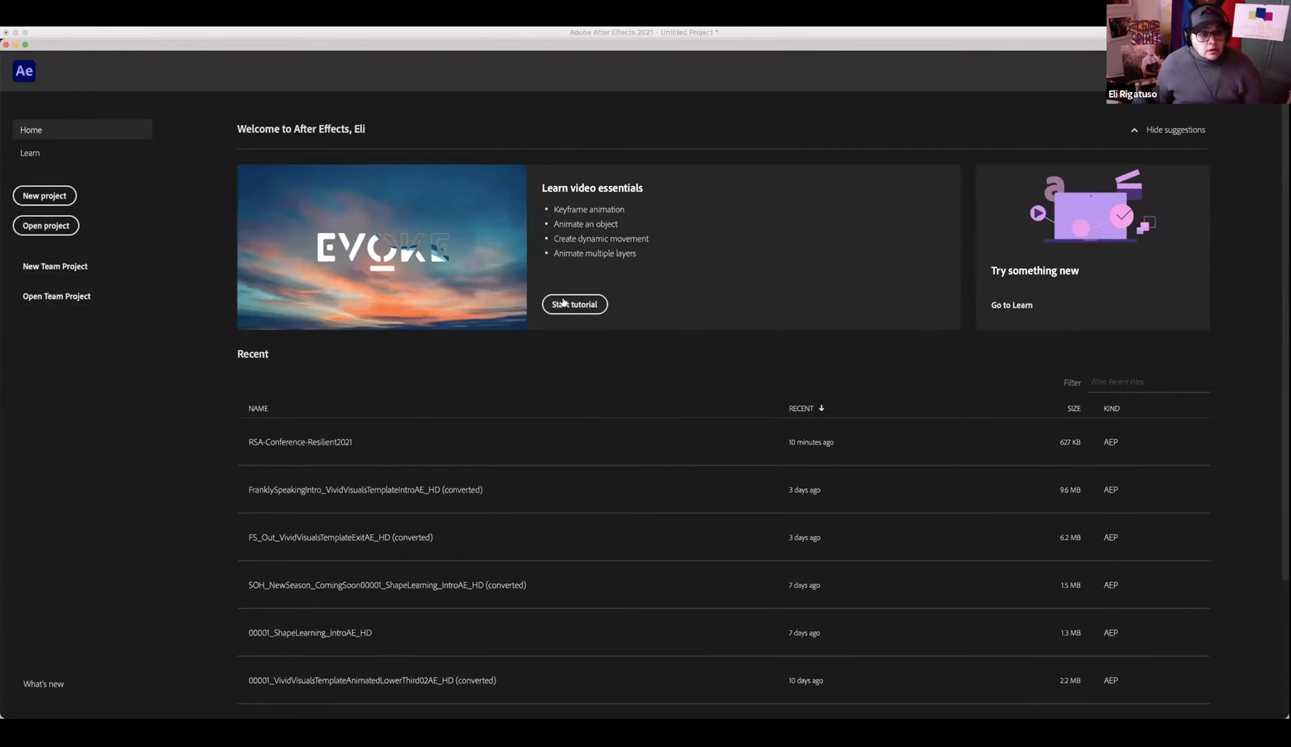
{"action": "left_click", "coordinate": [296, 444]}
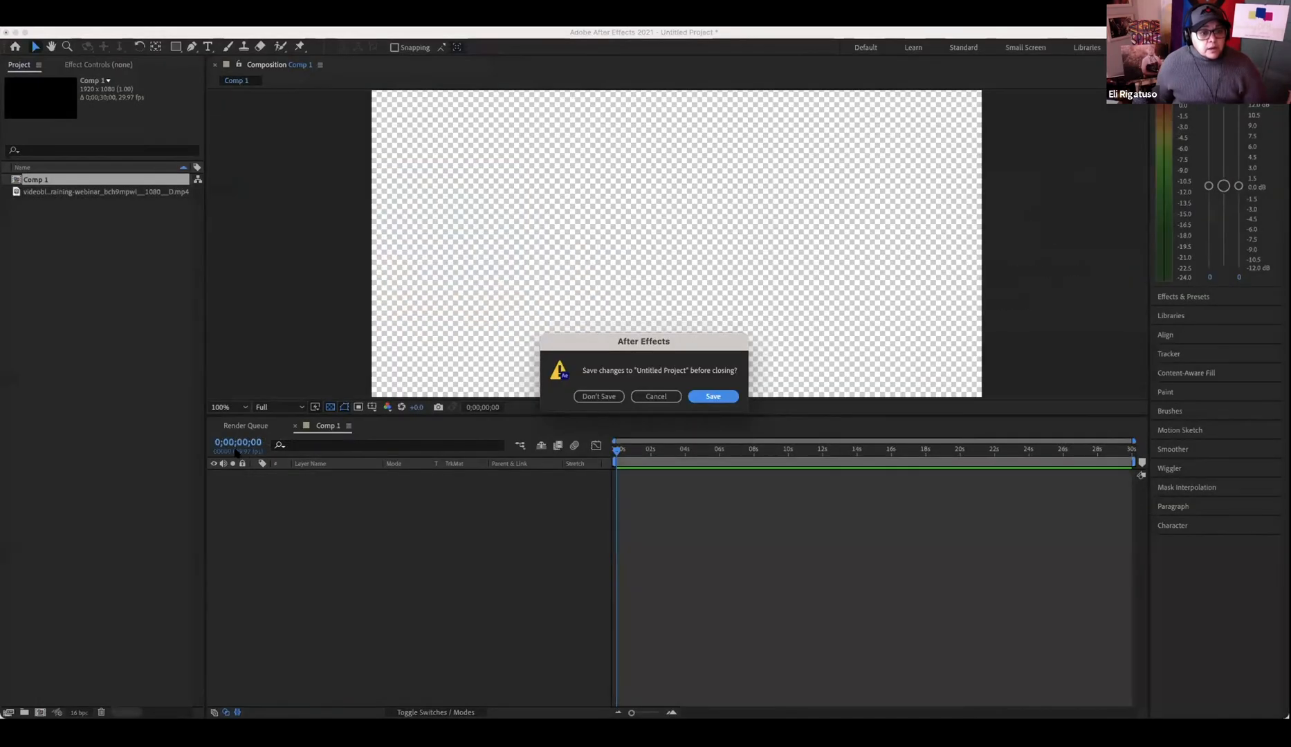
{"action": "left_click", "coordinate": [599, 396]}
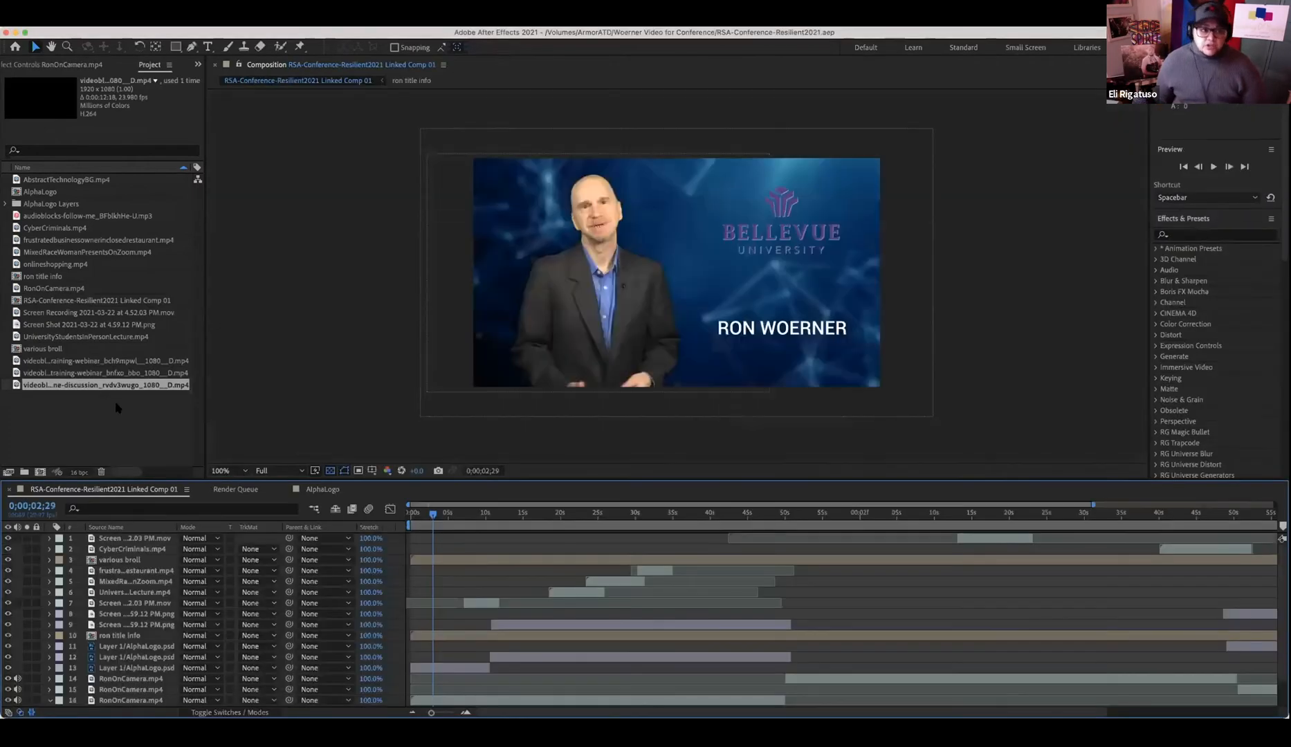
- Shift the composition view slightly within the viewer using the Hand tool
{"action": "left_click", "coordinate": [51, 47]}
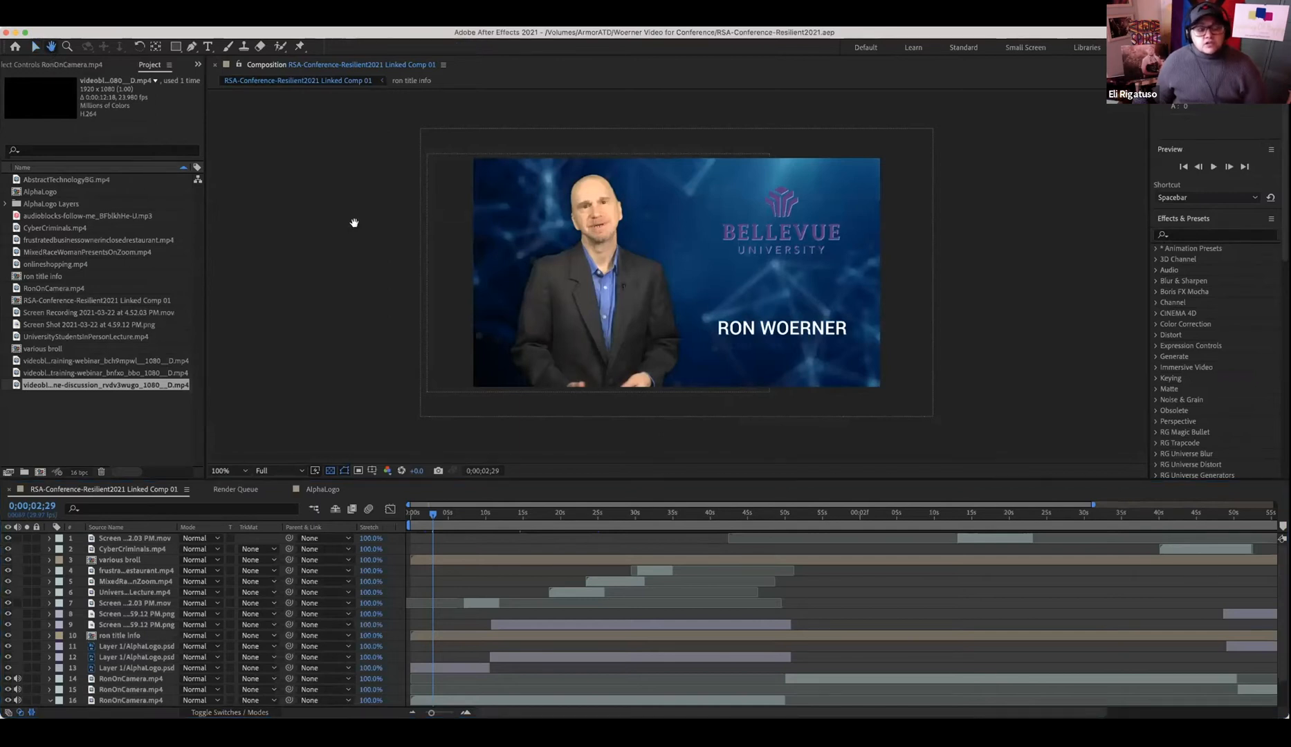
{"action": "left_click", "coordinate": [692, 272]}
{"action": "mouse_move", "coordinate": [692, 272]}
{"action": "left_mouse_down"}
{"action": "mouse_move", "coordinate": [664, 263]}
{"action": "mouse_move", "coordinate": [725, 277]}
{"action": "mouse_move", "coordinate": [711, 289]}
{"action": "left_mouse_up"}
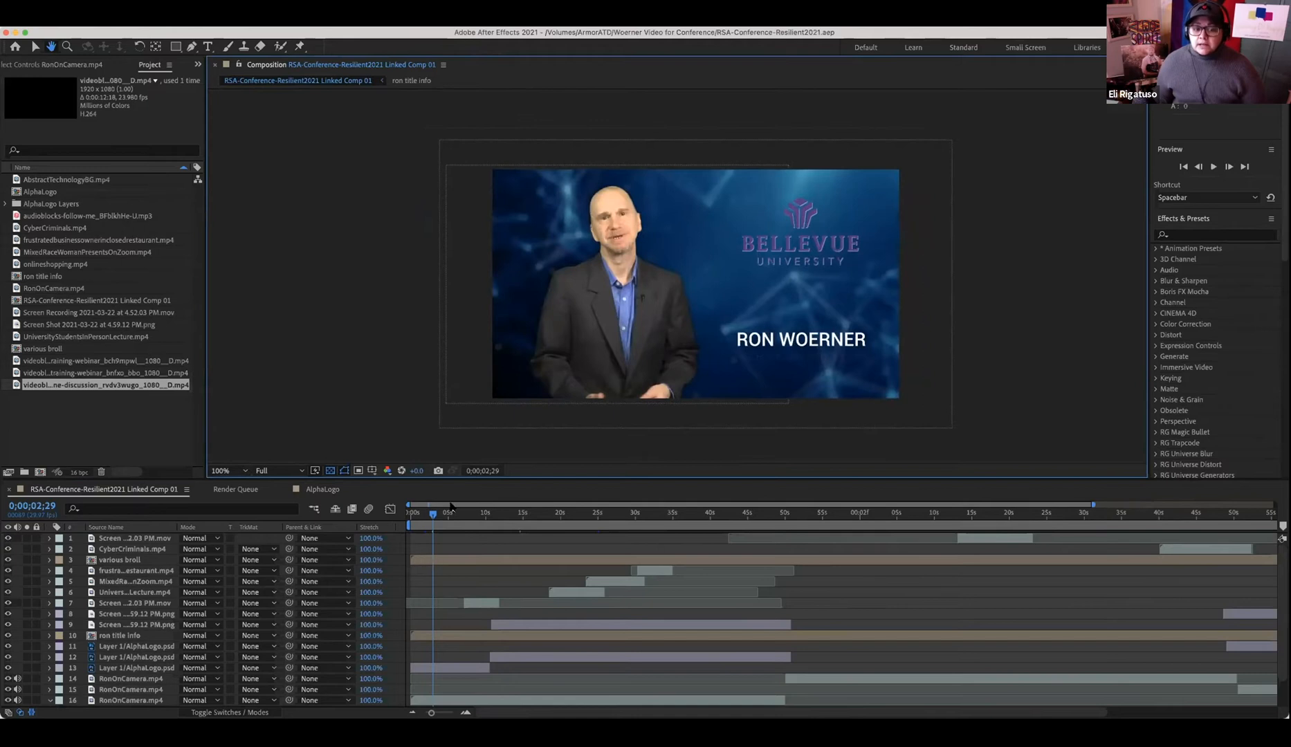
- Move the playhead to 0;00;00;00 and reveal Mask 1 of the RonOnCamera.mp4 layer number 16
{"action": "left_click_drag", "start_coordinate": [441, 514], "coordinate": [410, 515]}
{"action": "left_click", "coordinate": [430, 661]}
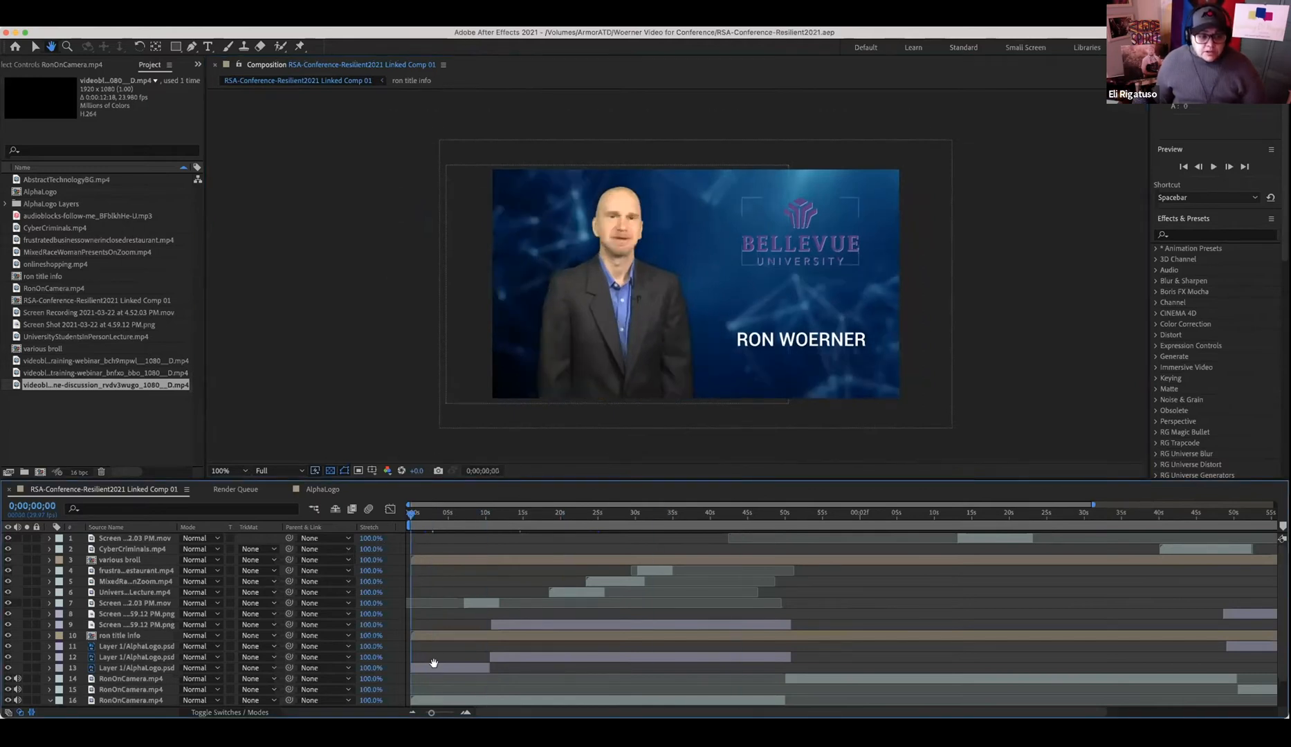
{"action": "left_click", "coordinate": [436, 700]}
{"action": "key", "text": "m"}
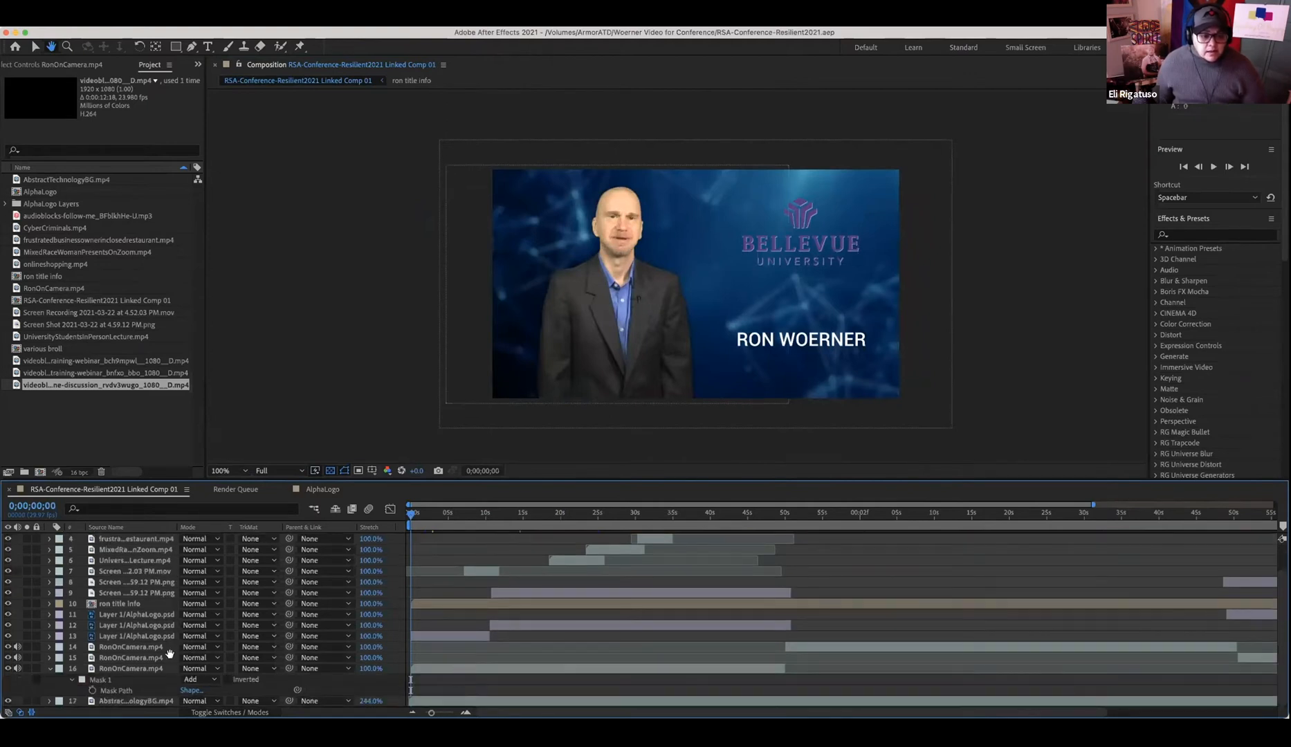
- Select RonOnCamera.mp4 layer 16 with the Selection tool and show its effect controls
{"action": "left_click", "coordinate": [34, 47]}
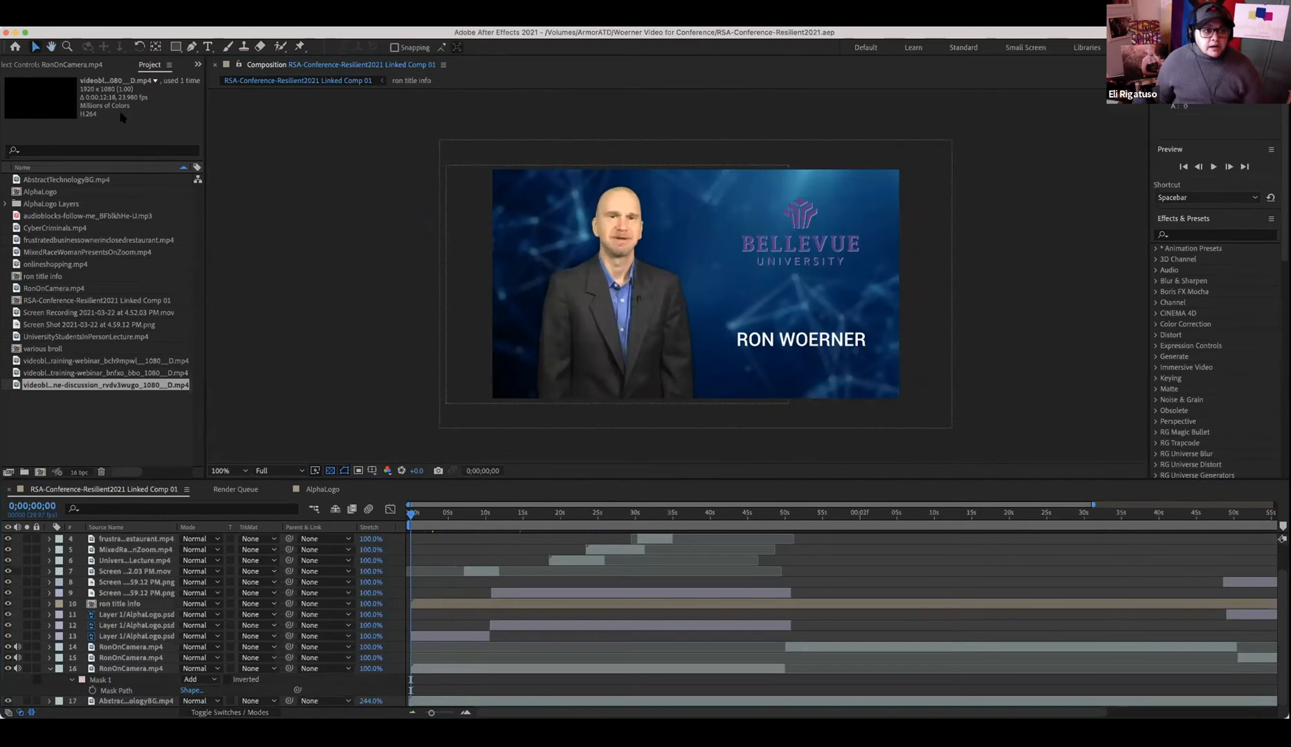
{"action": "left_click", "coordinate": [627, 364]}
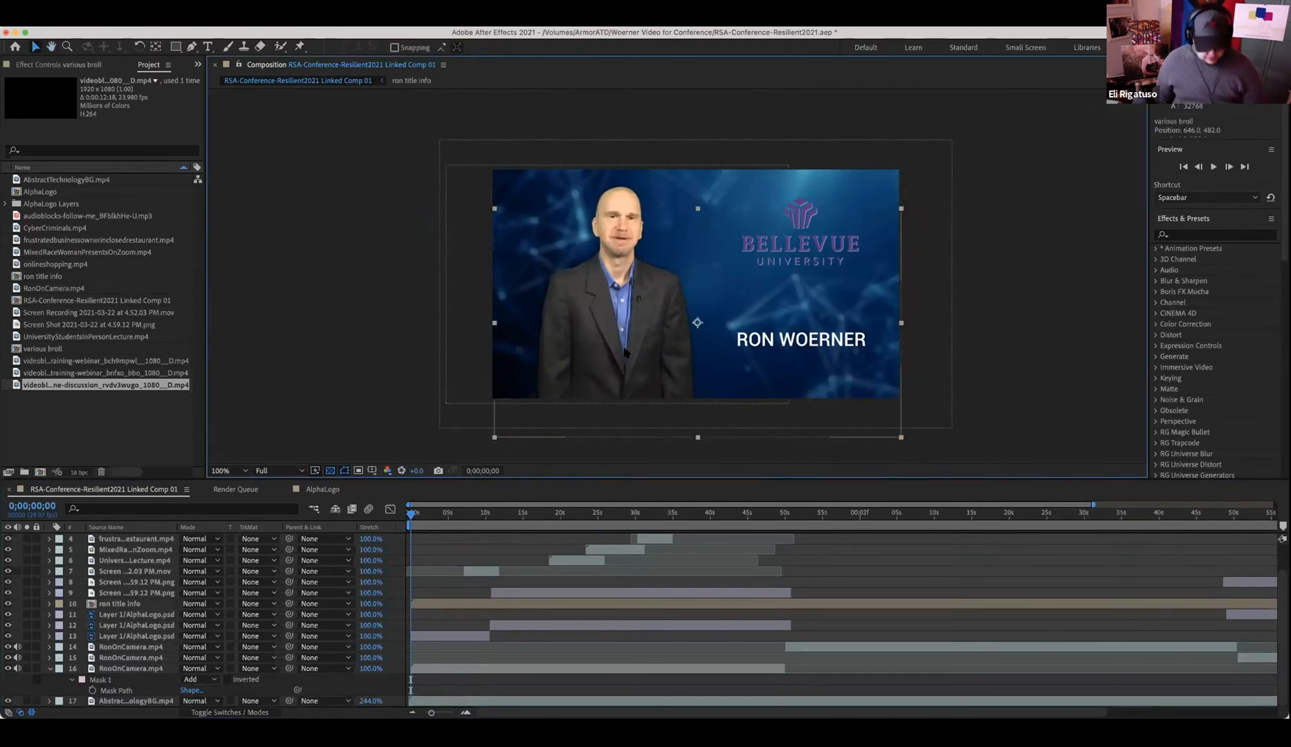
{"action": "key", "text": "super+z"}
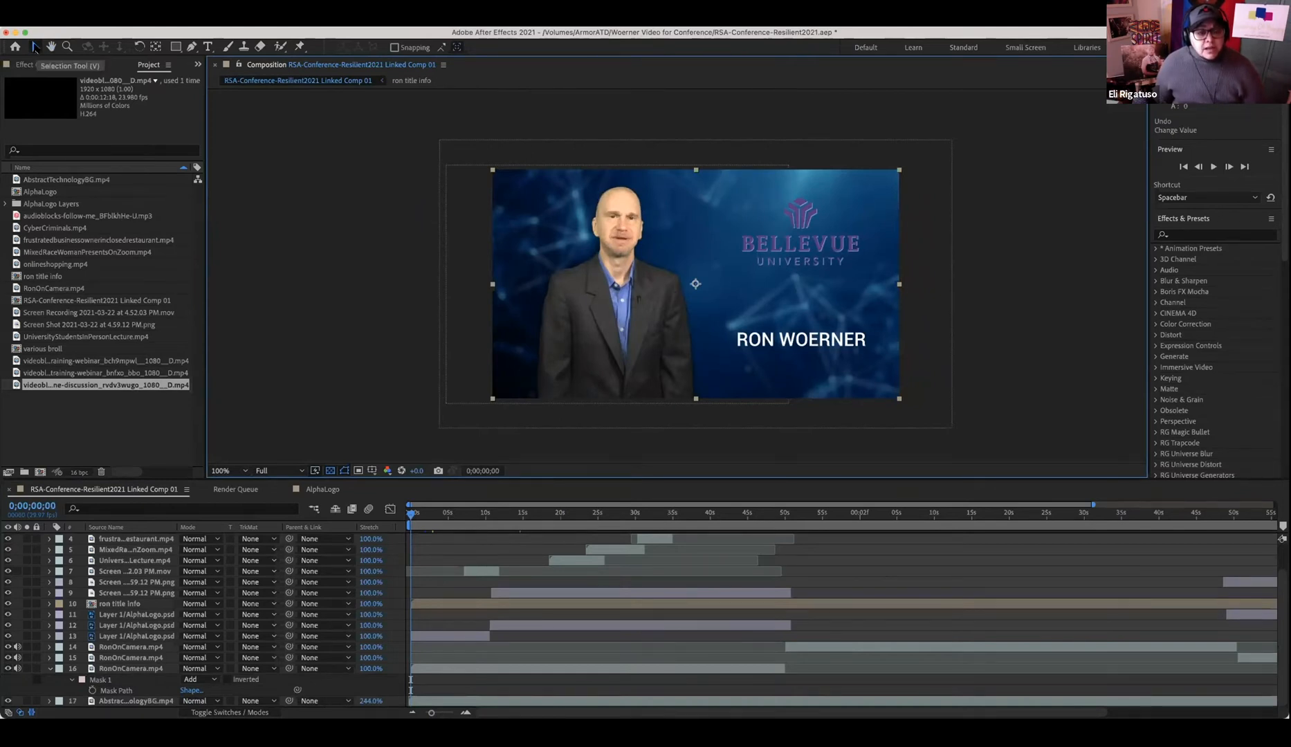
{"action": "left_click", "coordinate": [115, 669]}
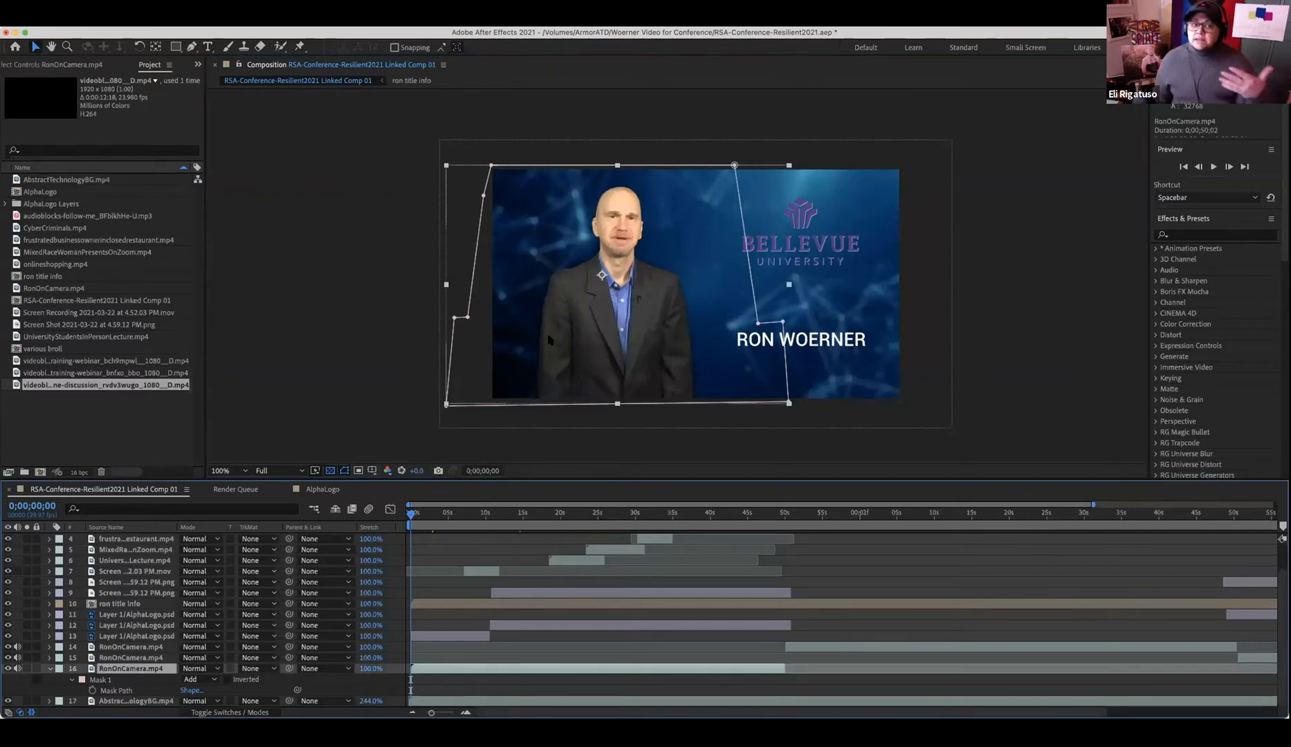
{"action": "left_click", "coordinate": [47, 66]}
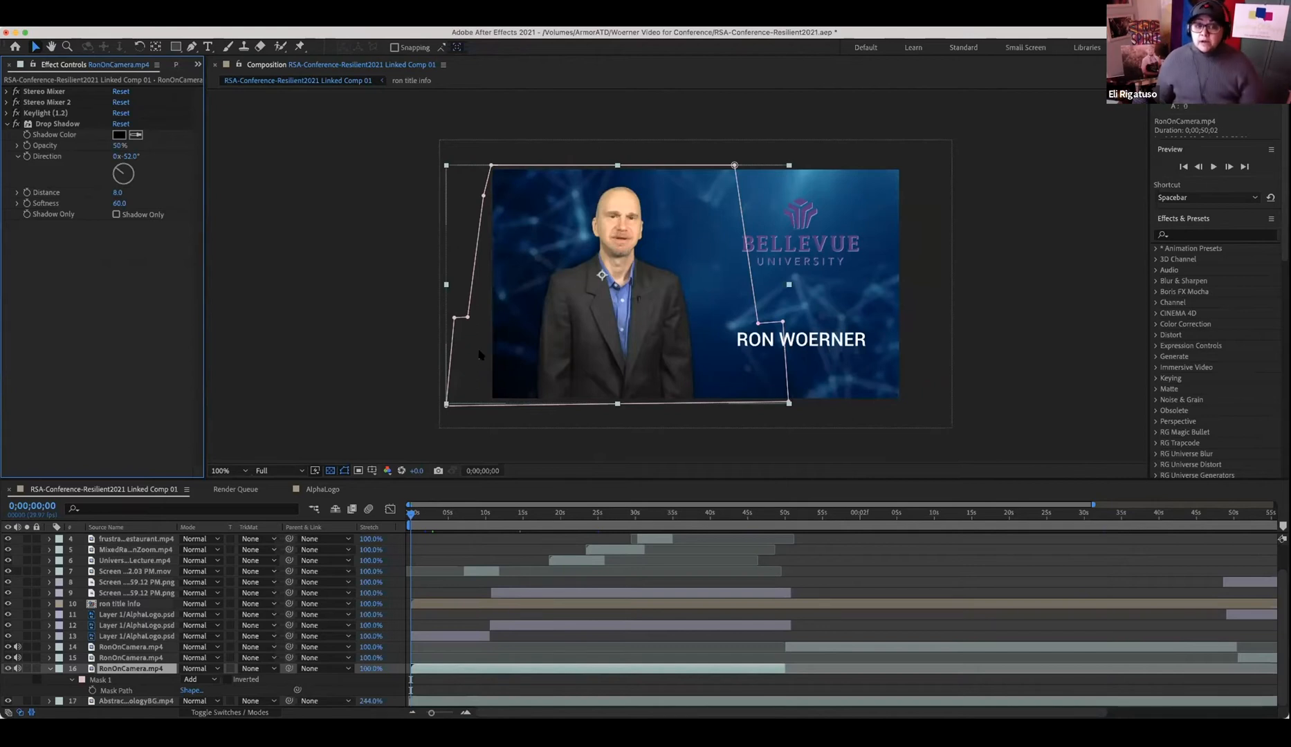
- Briefly switch off the layer's Drop Shadow effect and disable its Keylight (1.2) effect
{"action": "left_click", "coordinate": [37, 680]}
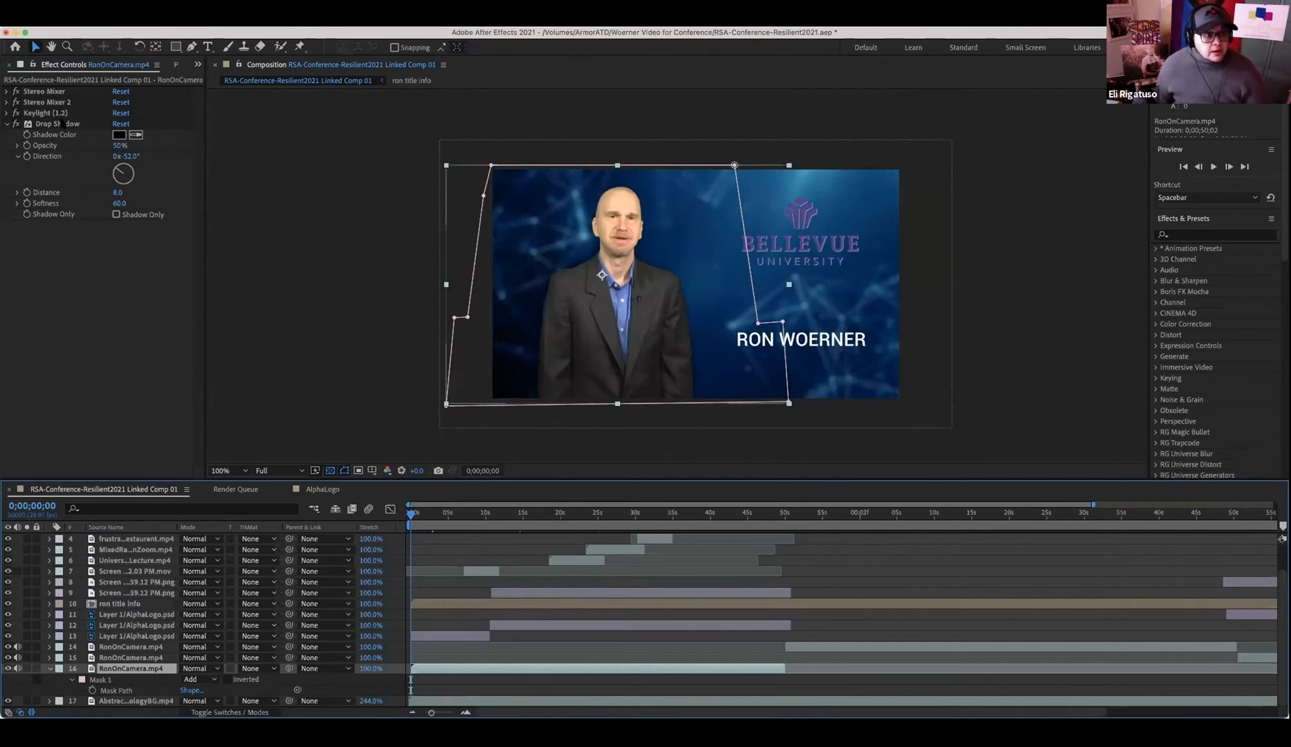
{"action": "left_click", "coordinate": [14, 123]}
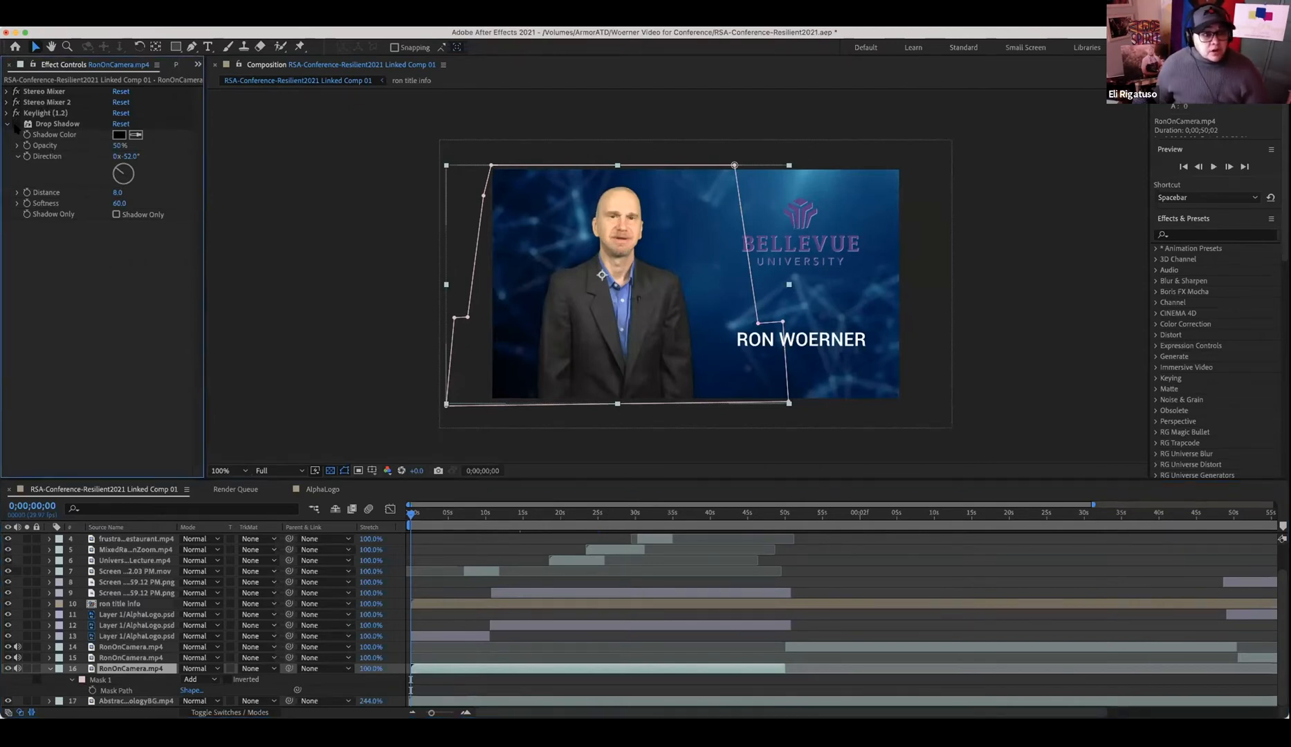
{"action": "left_click", "coordinate": [15, 113]}
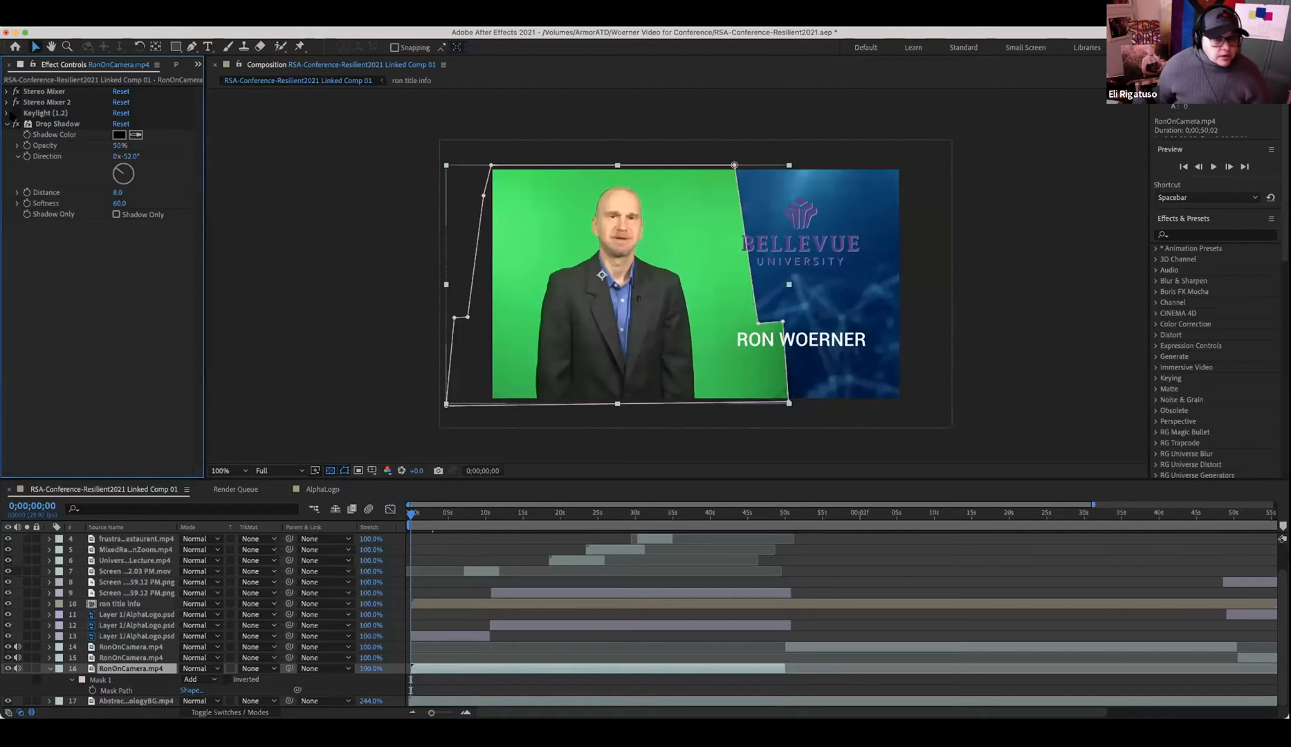
- Expand the Mask 1 properties of layer 16 and toggle the mask's Inverted option on and back off
{"action": "left_click", "coordinate": [72, 681]}
{"action": "left_click", "coordinate": [72, 691]}
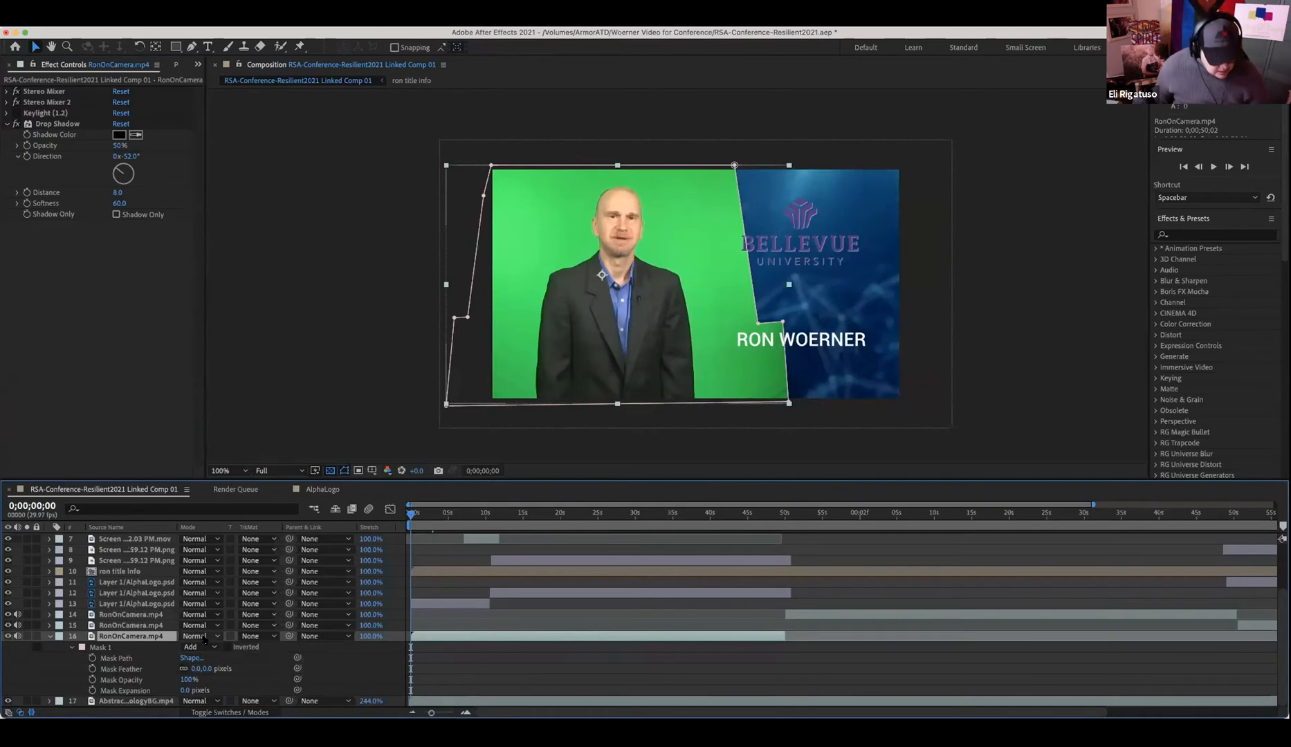
{"action": "left_click", "coordinate": [242, 652]}
{"action": "left_click", "coordinate": [229, 647]}
{"action": "left_click", "coordinate": [228, 647]}
{"action": "left_click", "coordinate": [229, 647]}
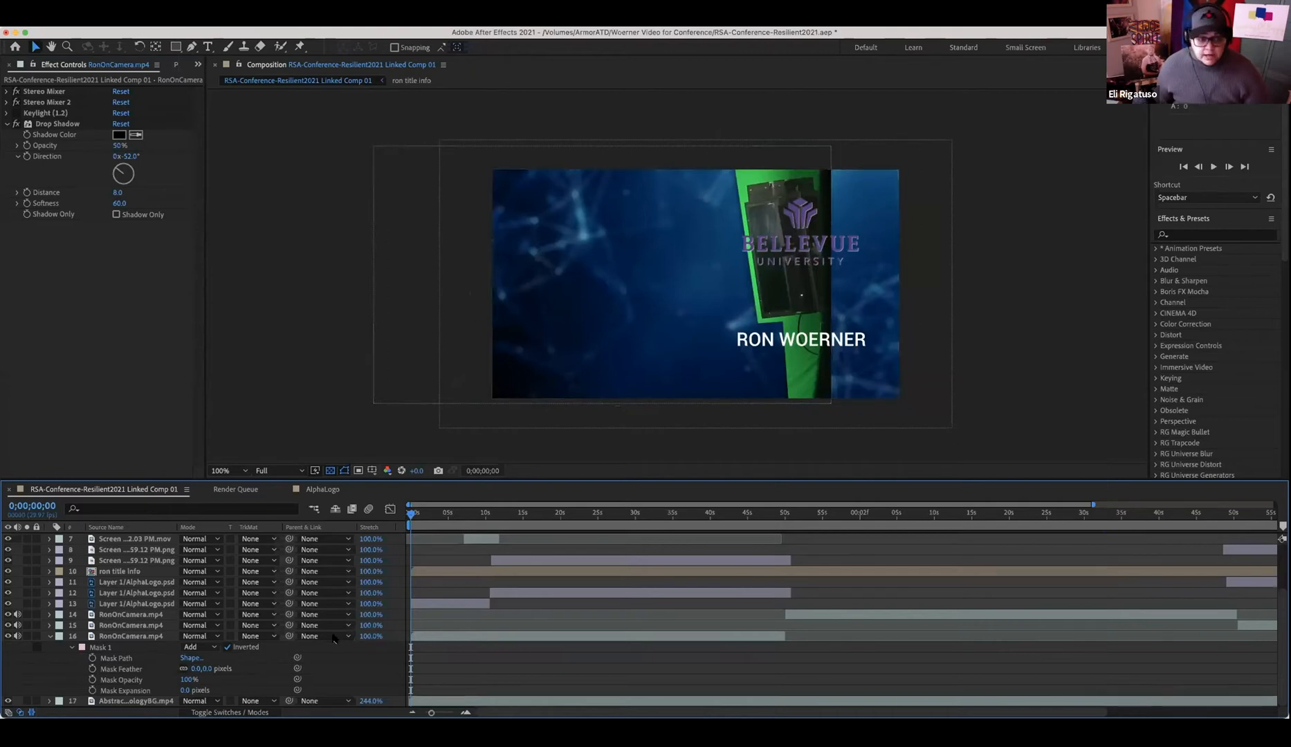
{"action": "left_click", "coordinate": [228, 647]}
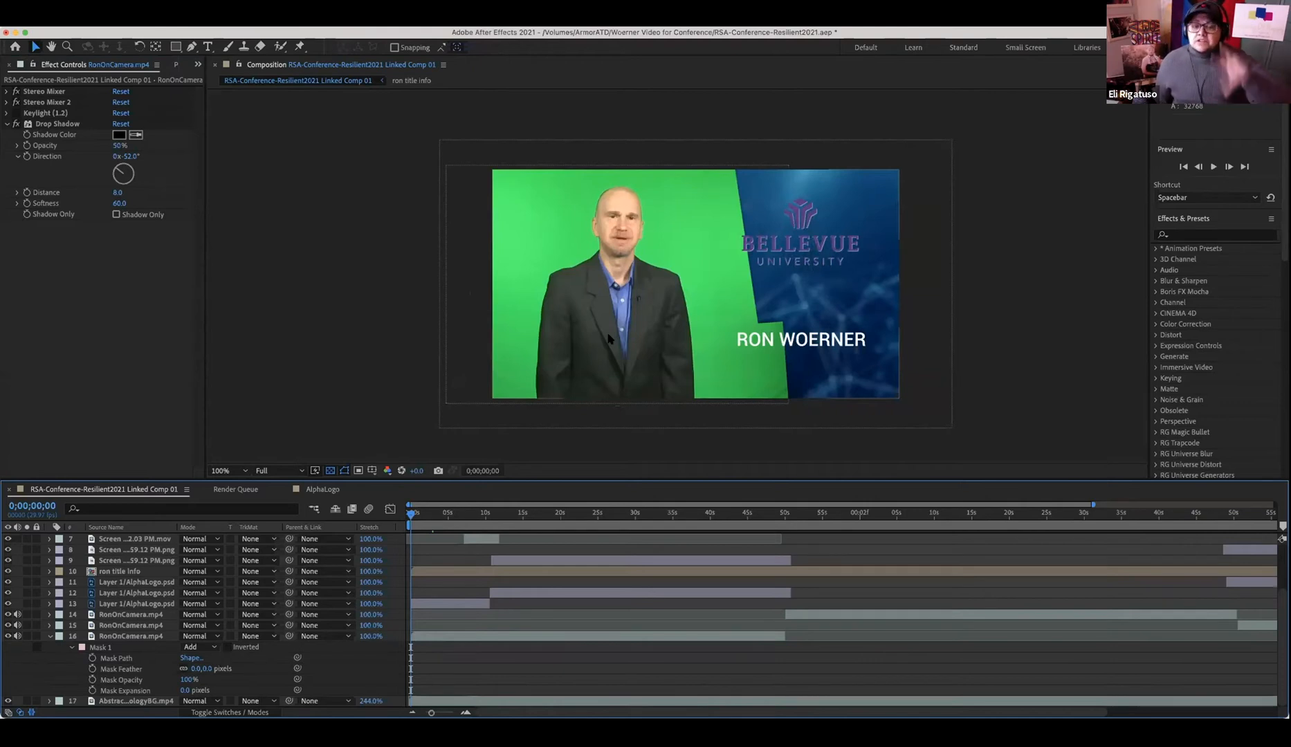
- Preview the composition with the green screen unkeyed, scrub further along the timeline, and return the playhead to the start
{"action": "key", "text": "space"}
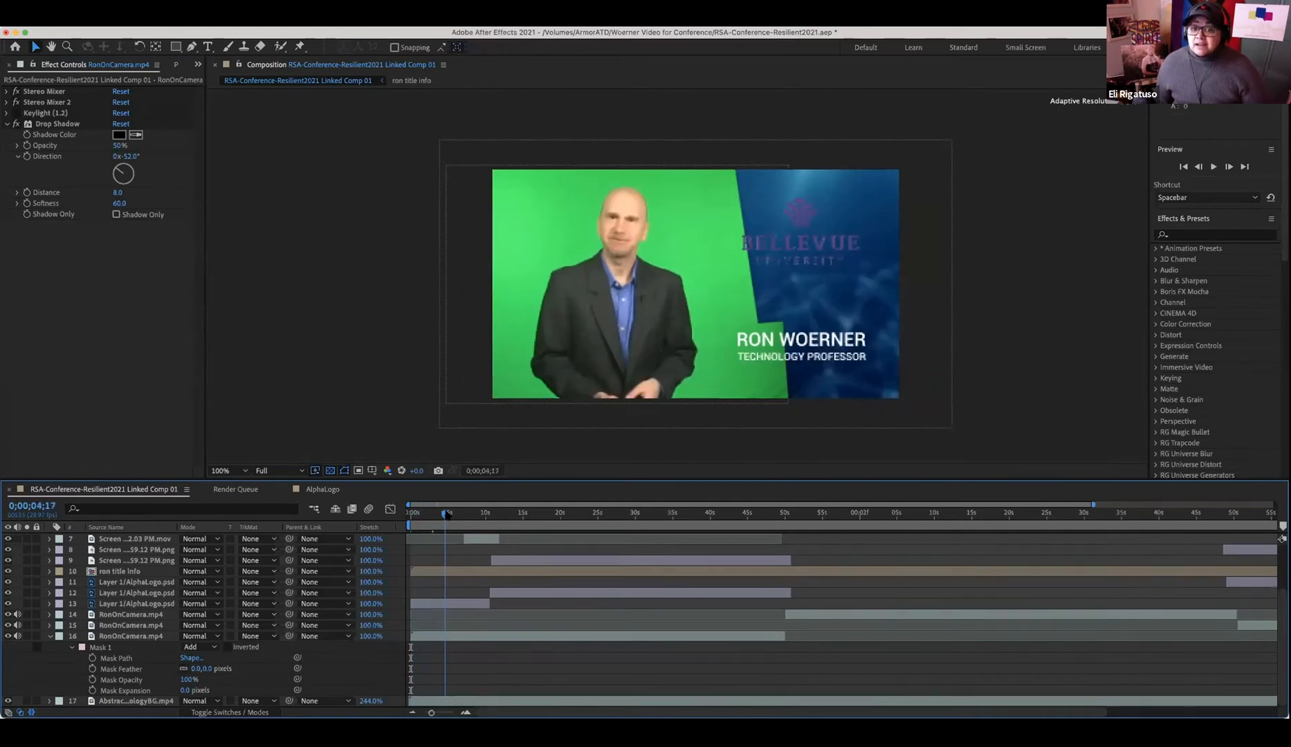
{"action": "mouse_move", "coordinate": [484, 514]}
{"action": "left_mouse_down"}
{"action": "mouse_move", "coordinate": [534, 515]}
{"action": "mouse_move", "coordinate": [501, 524]}
{"action": "left_mouse_up"}
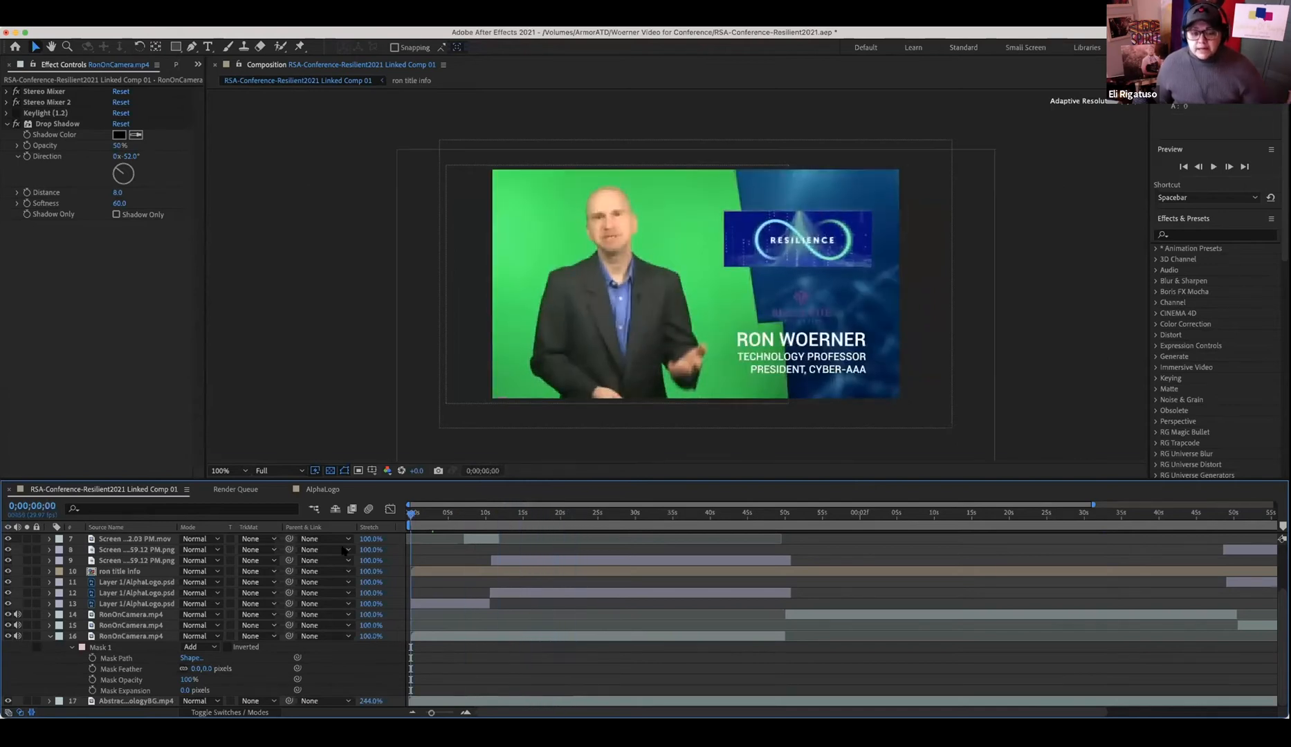
{"action": "key", "text": "Home"}
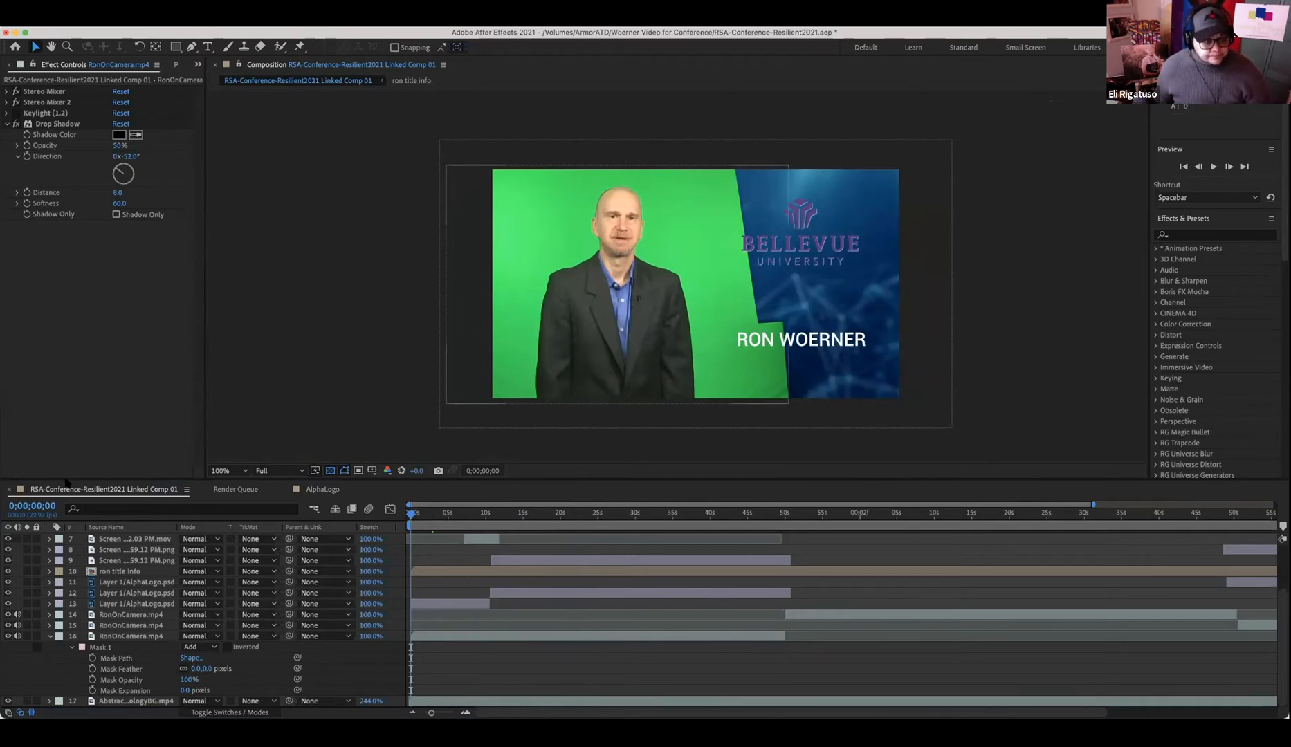
- Re-enable the Keylight (1.2) effect on the layer and collapse the Drop Shadow settings
{"action": "left_click", "coordinate": [16, 112]}
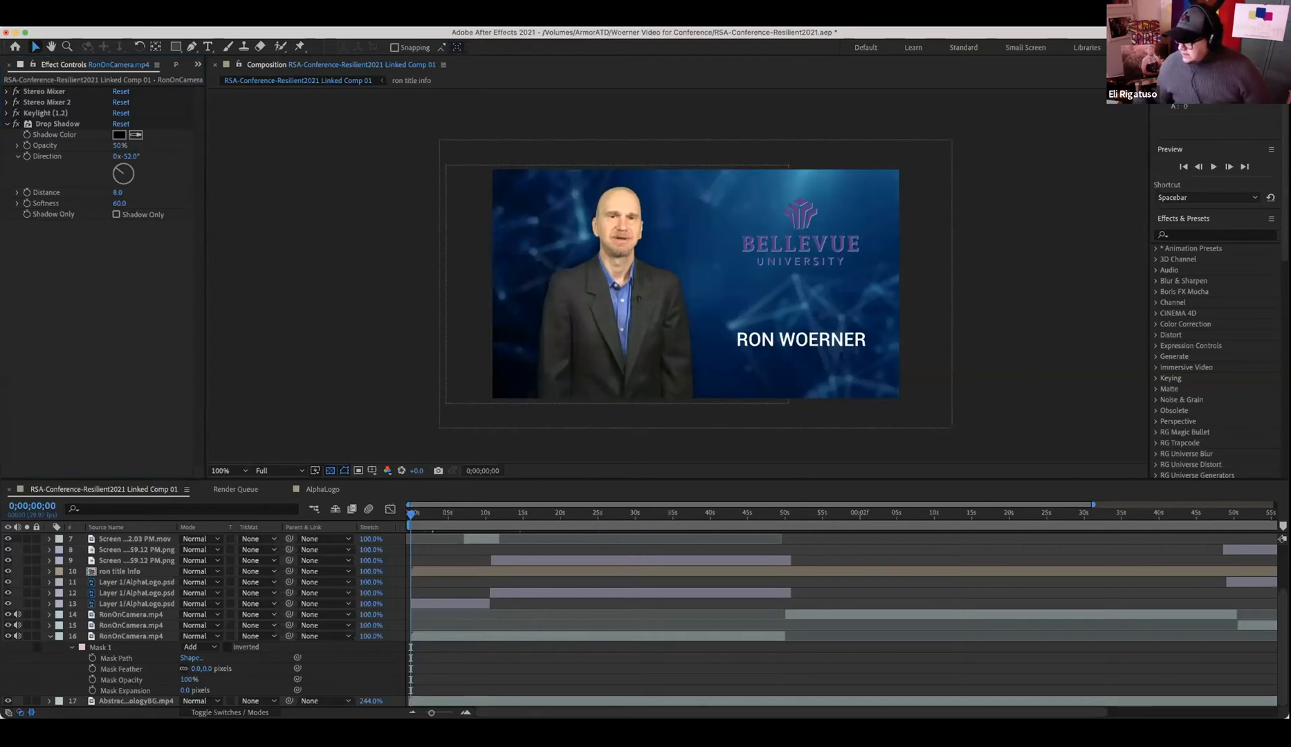
{"action": "key", "text": "super+Tab"}
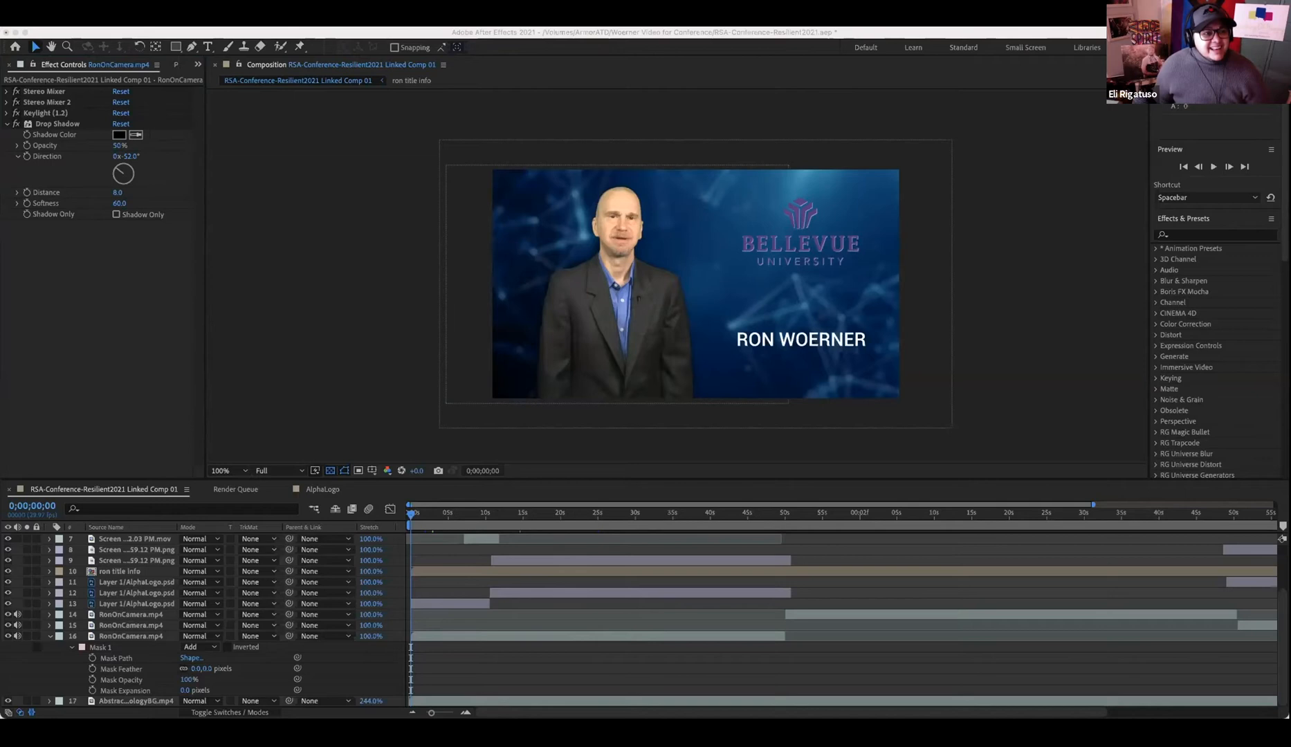
{"action": "left_click", "coordinate": [8, 127]}
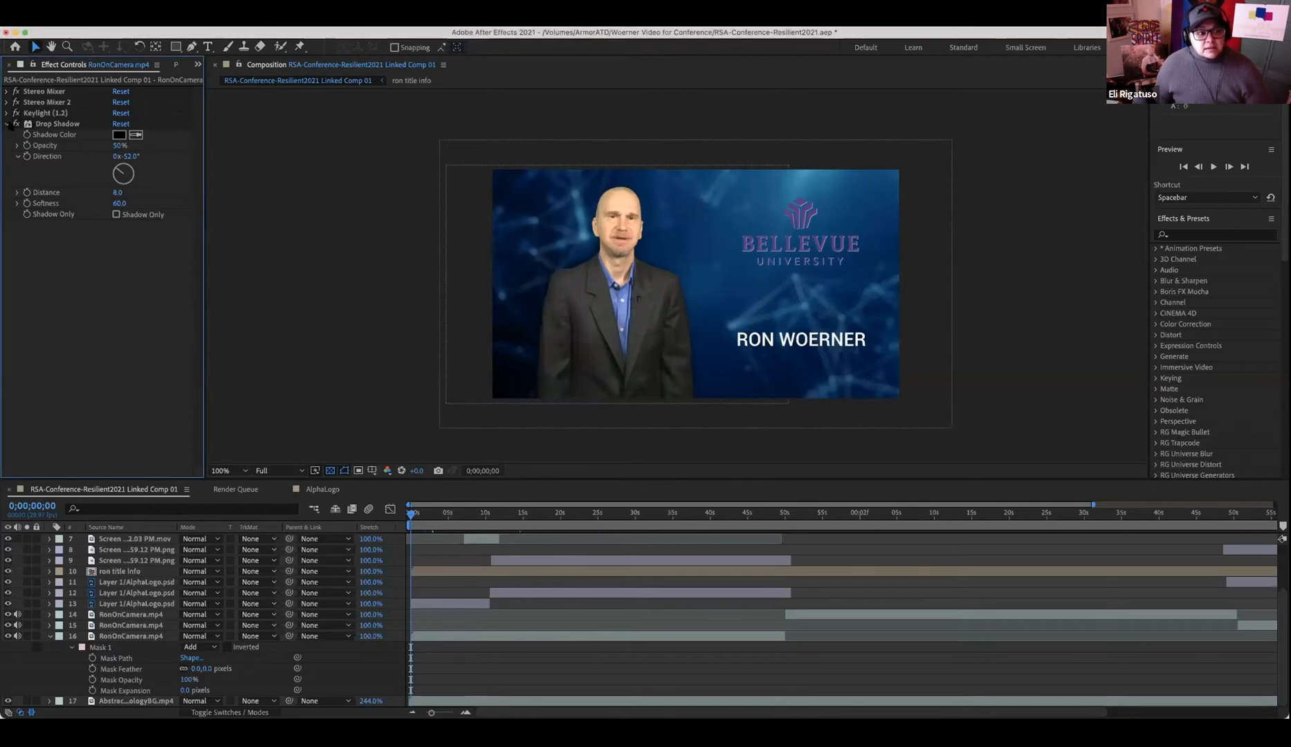
{"action": "left_click", "coordinate": [7, 124]}
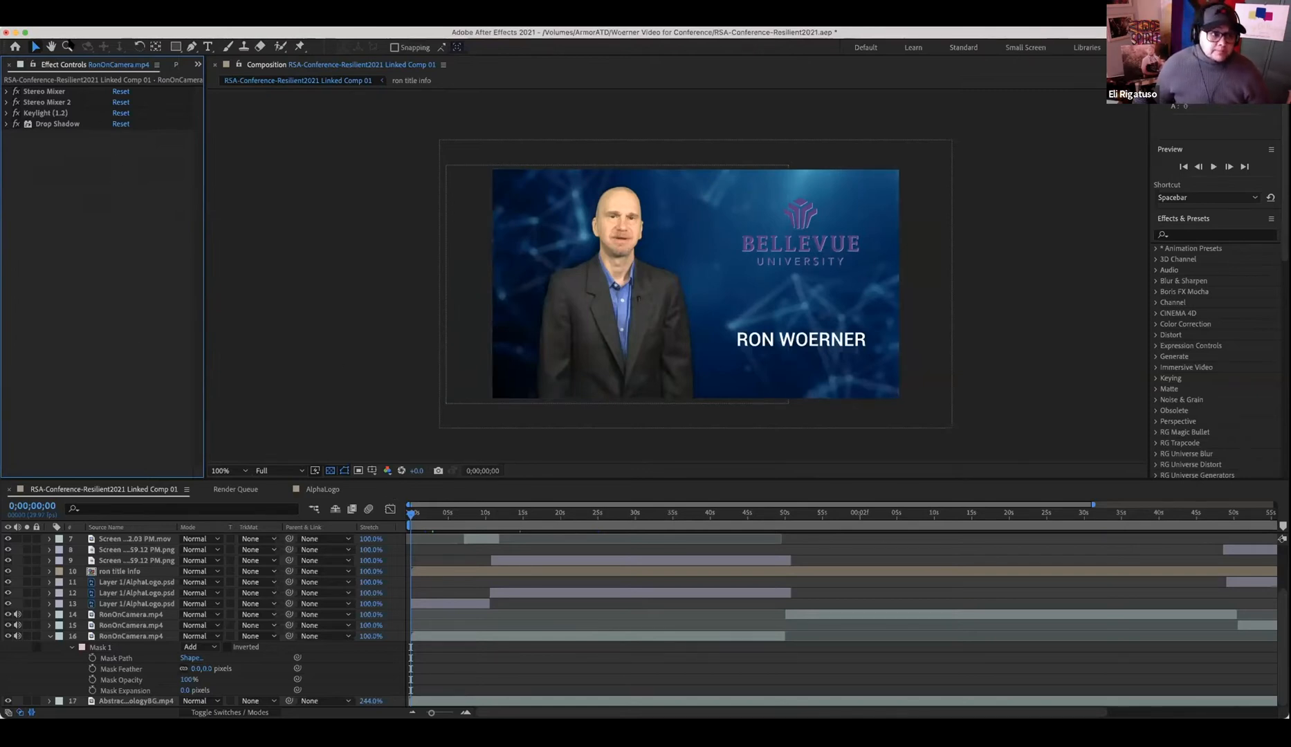
- Play the composition to 0;00;03;07, magnify the presenter's face with the Zoom tool, and return the view to 100%
{"action": "key", "text": "space"}
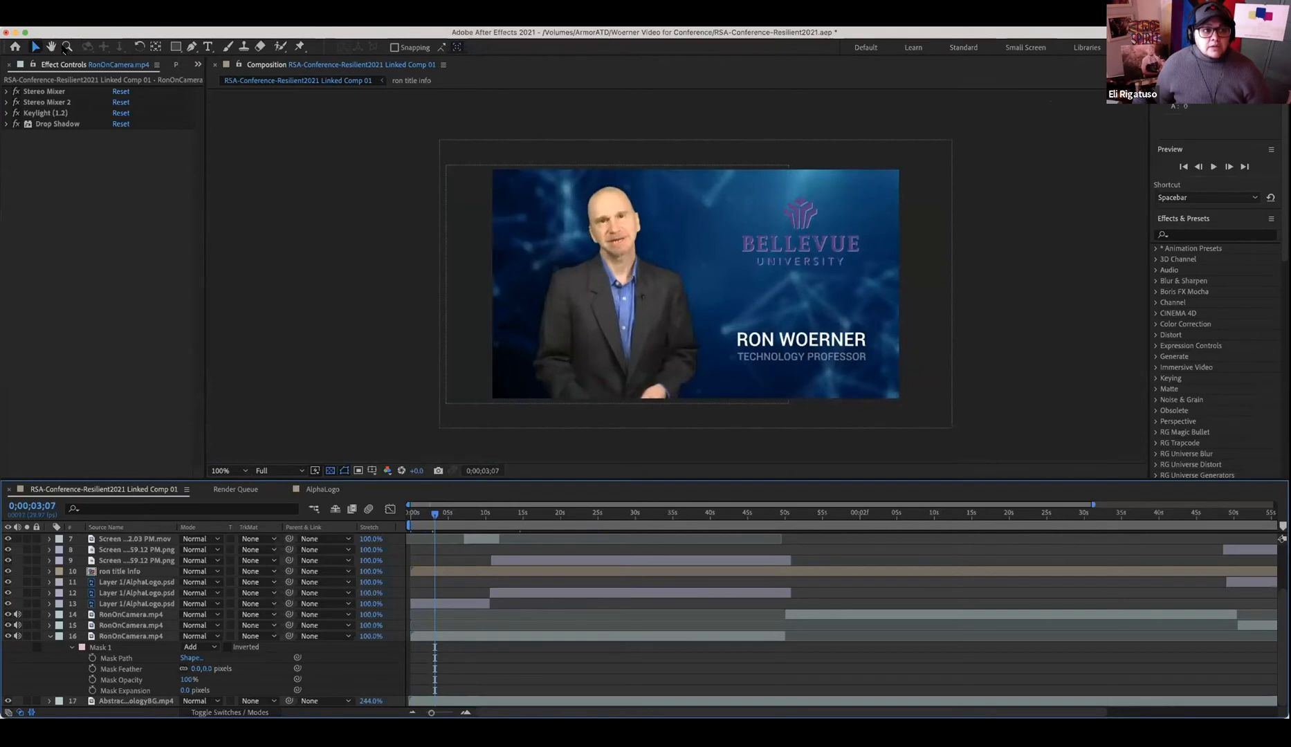
{"action": "left_click", "coordinate": [67, 46]}
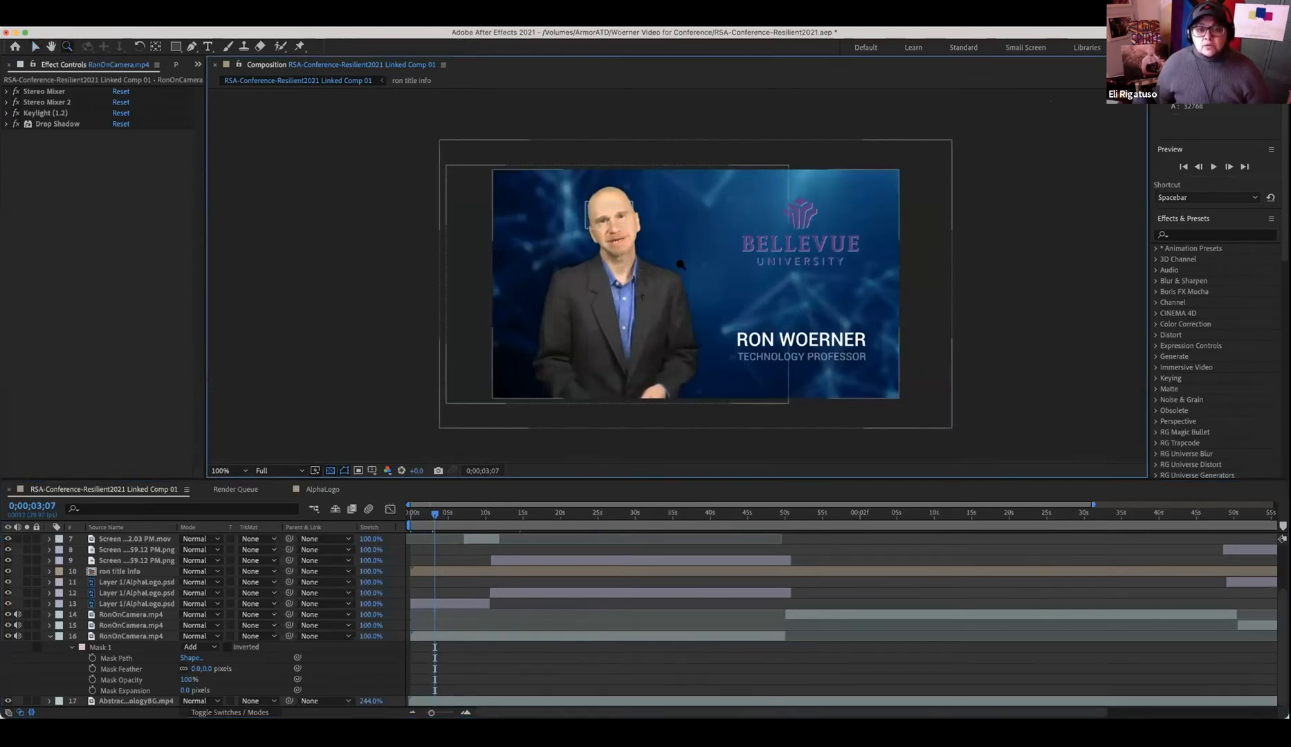
{"action": "double_click", "coordinate": [612, 211]}
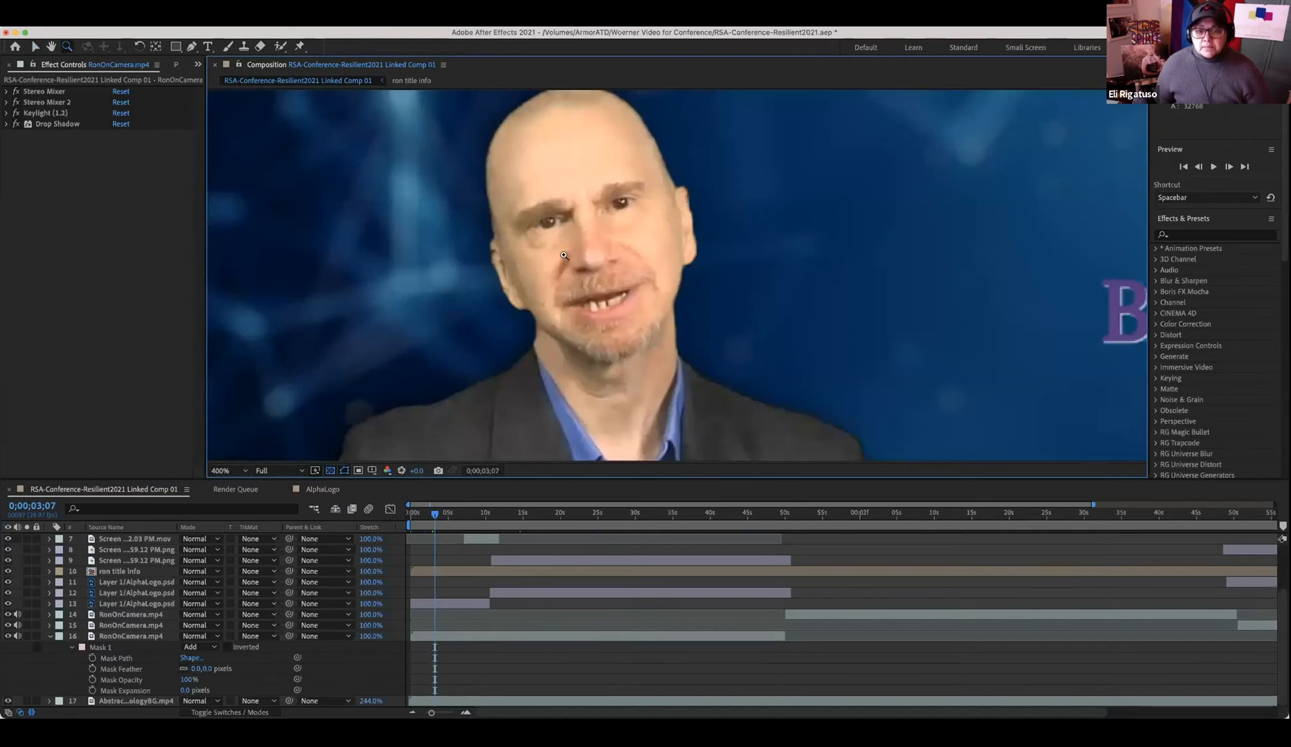
{"action": "scroll", "coordinate": [733, 277], "scroll_direction": "up", "scroll_amount": 5}
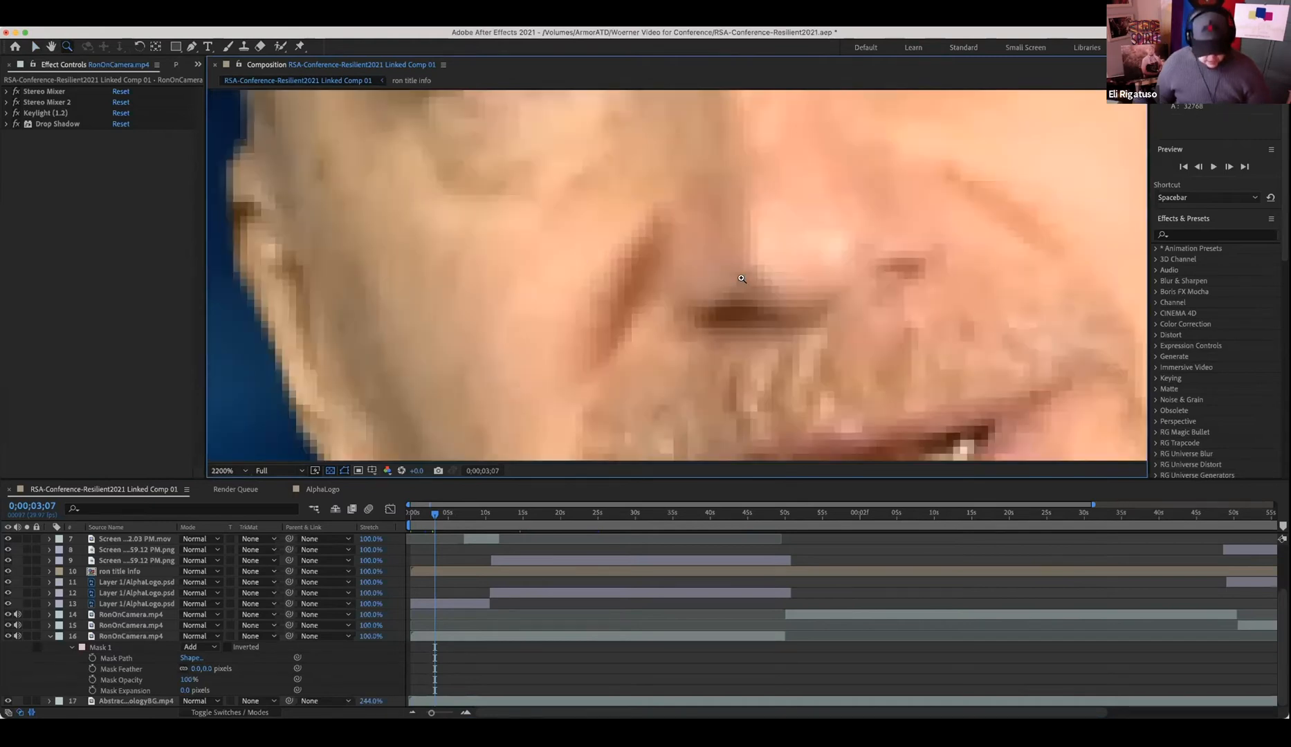
{"action": "scroll", "coordinate": [734, 271], "scroll_direction": "down", "scroll_amount": 6}
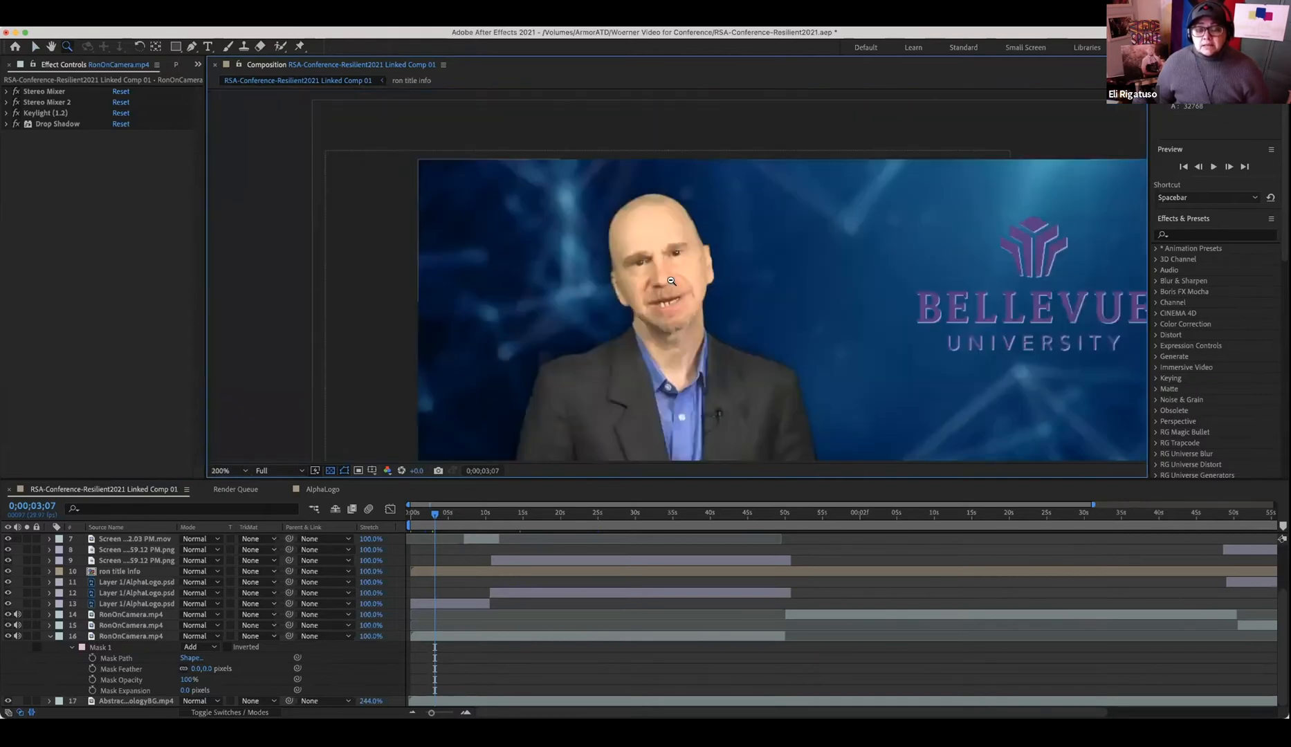
{"action": "scroll", "coordinate": [692, 301], "scroll_direction": "down", "scroll_amount": 1}
{"action": "key", "text": "h"}
{"action": "left_click_drag", "start_coordinate": [717, 320], "coordinate": [612, 276]}
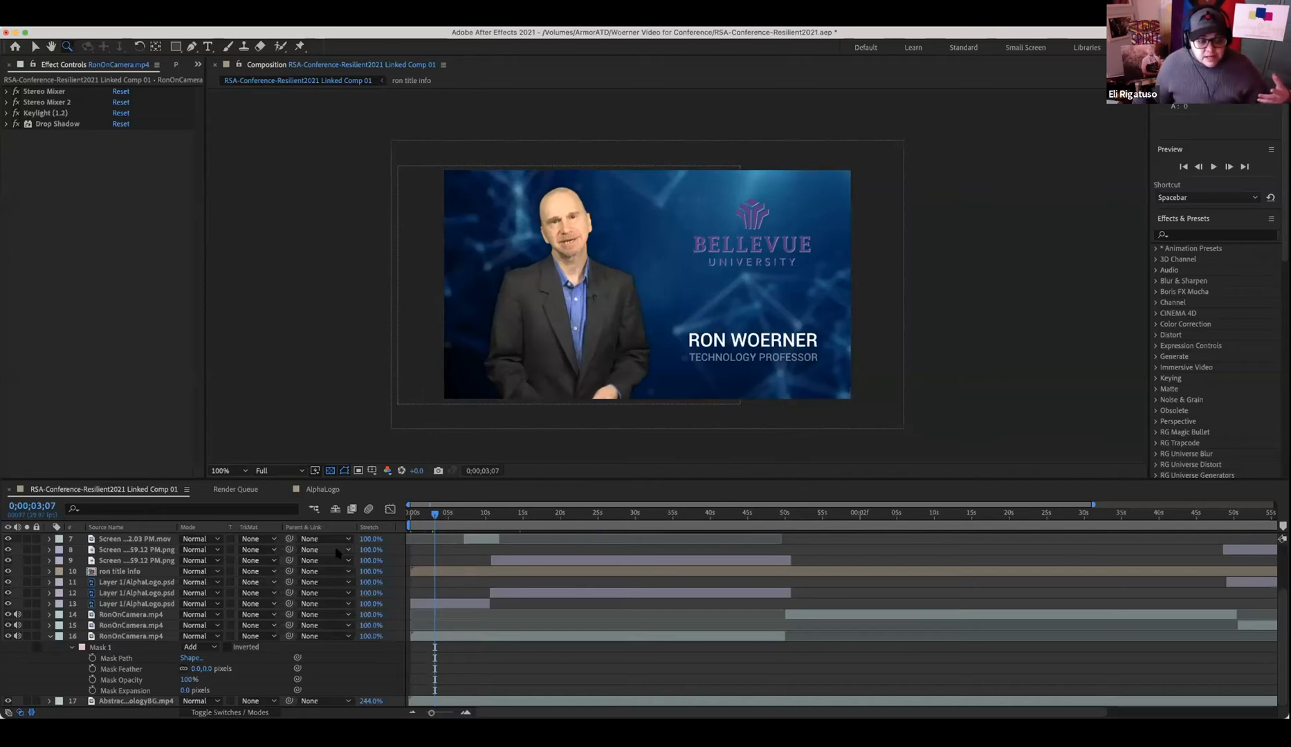
- Add the Switches column to the timeline's layer list
{"action": "right_click", "coordinate": [379, 530]}
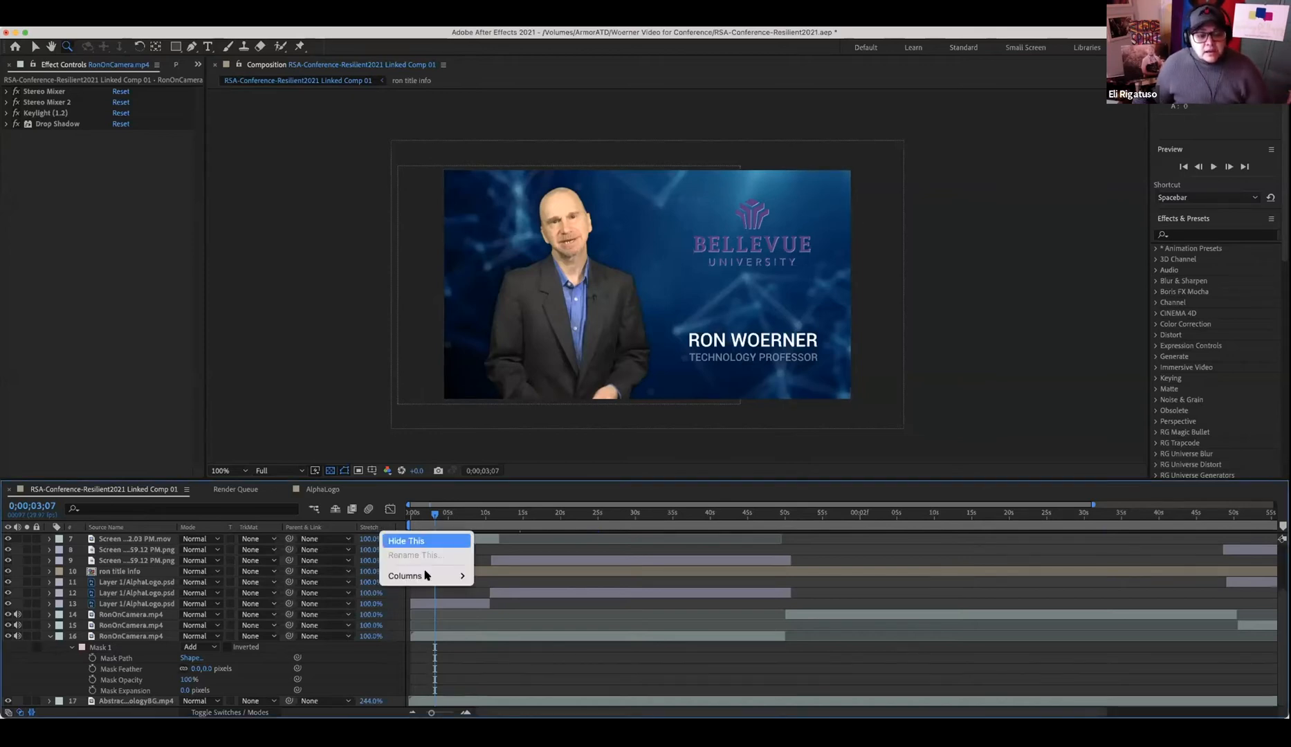
{"action": "mouse_move", "coordinate": [426, 575]}
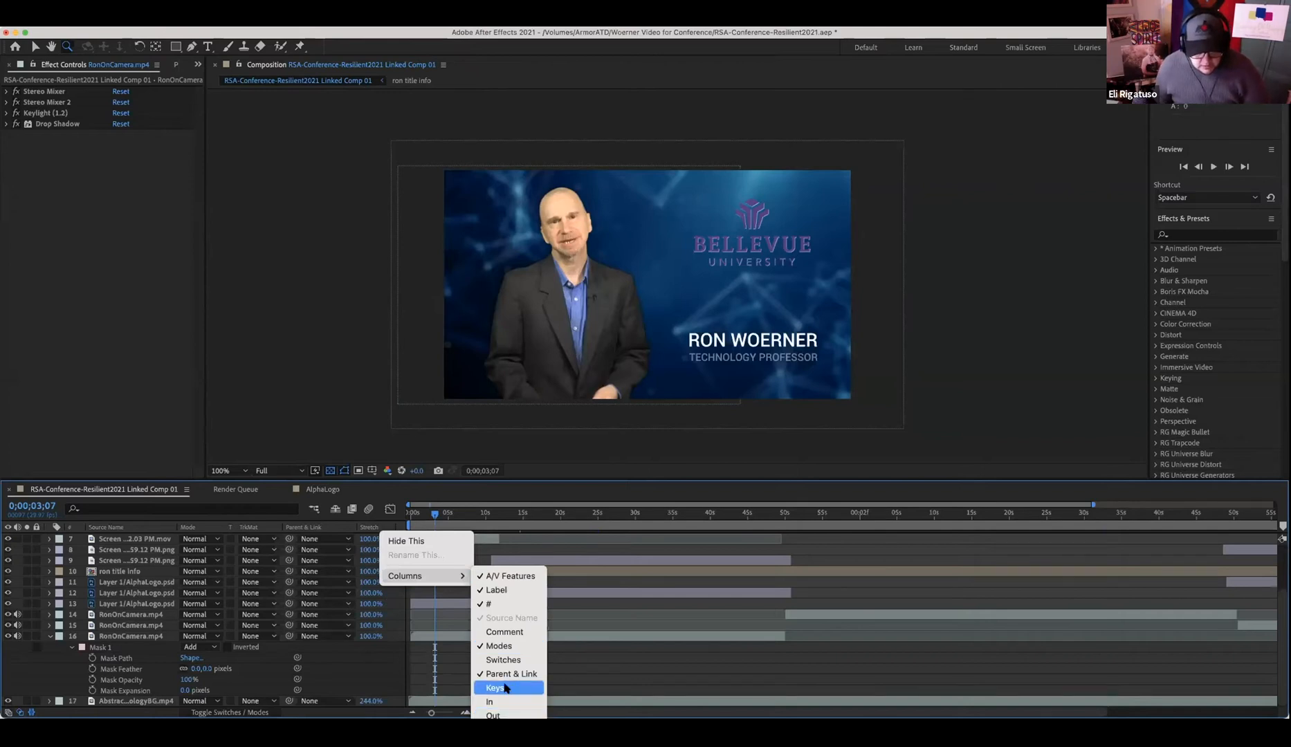
{"action": "left_click", "coordinate": [503, 662]}
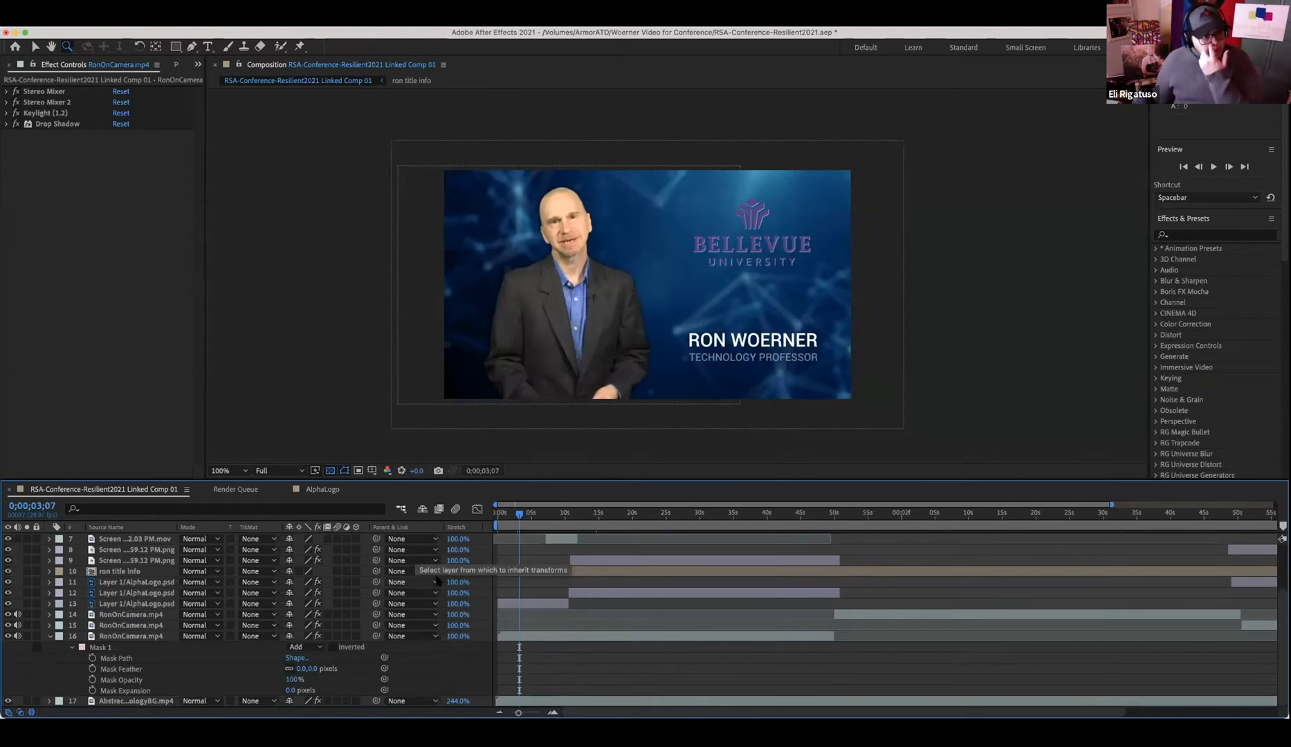
- Bring up the project's list of footage and compositions in place of the effect settings
{"action": "left_click", "coordinate": [135, 321]}
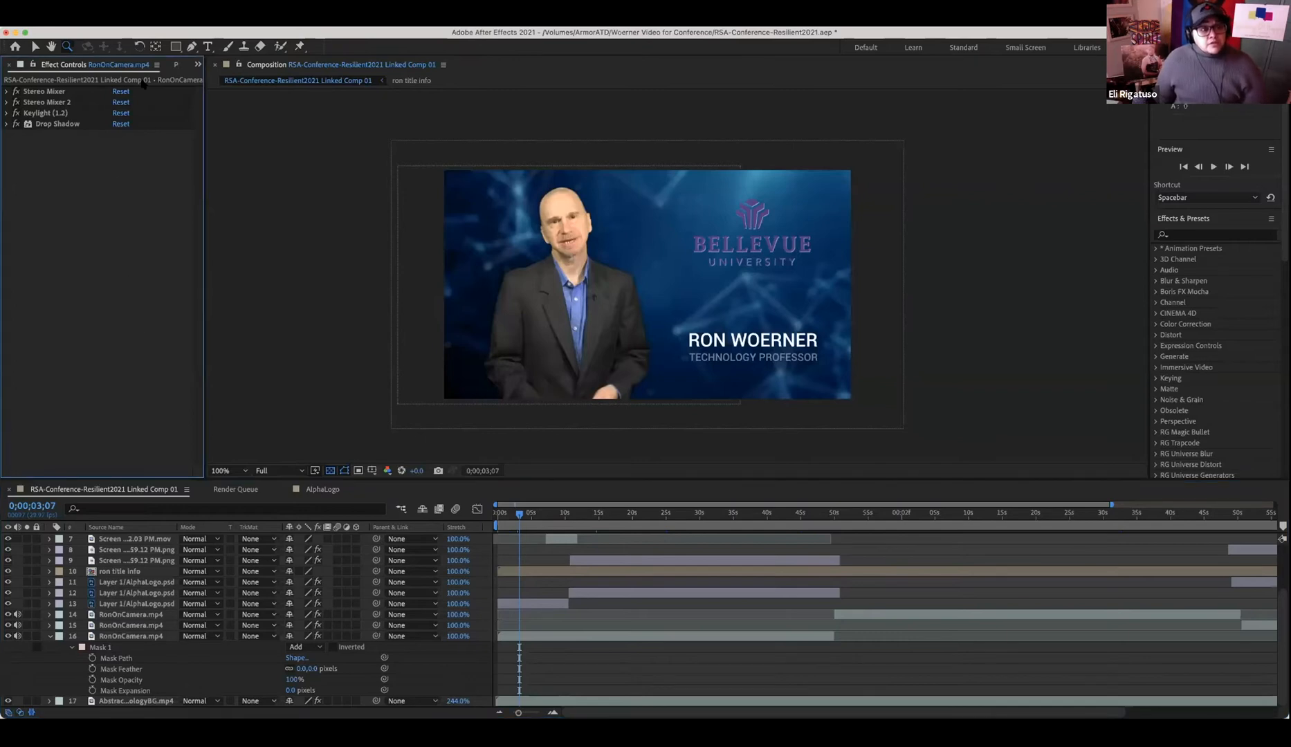
{"action": "left_click", "coordinate": [173, 66]}
{"action": "left_click", "coordinate": [81, 429]}
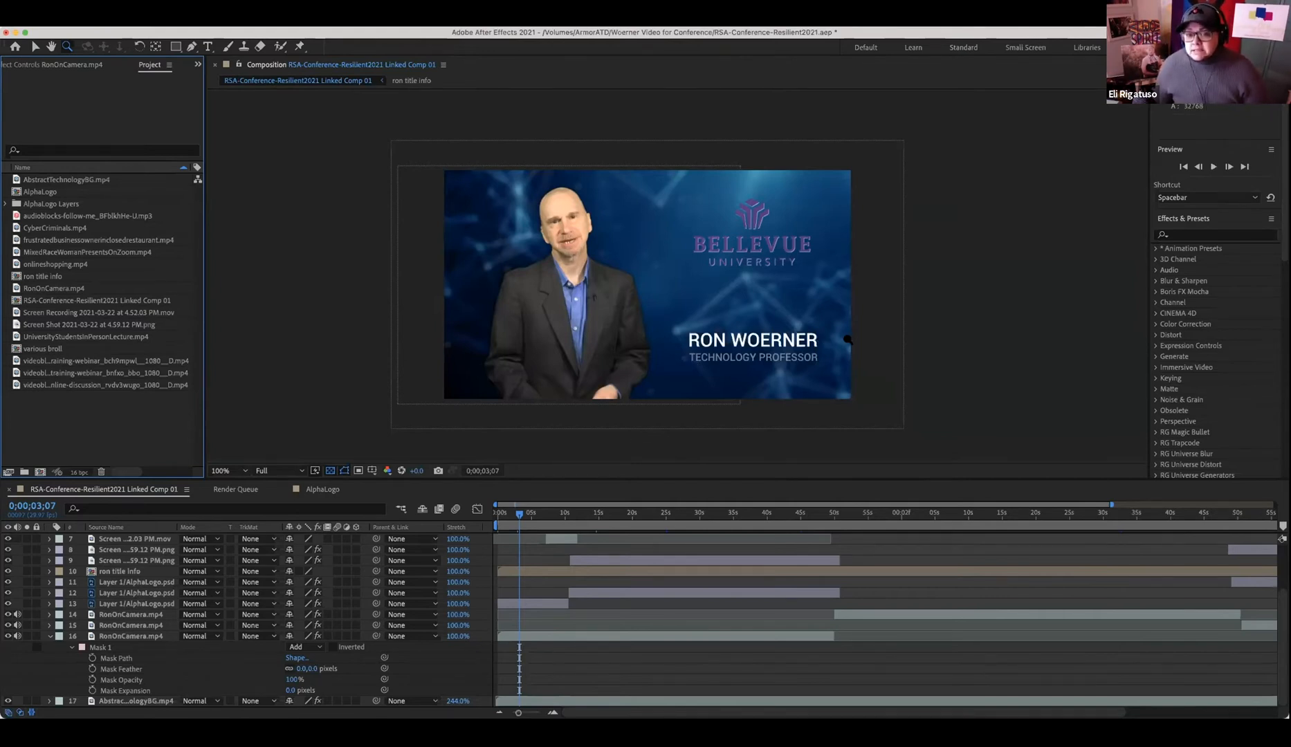
- Activate the Selection tool, scrub back to the composition's start, and move the playhead to 0;00;04;05
{"action": "left_click", "coordinate": [36, 47]}
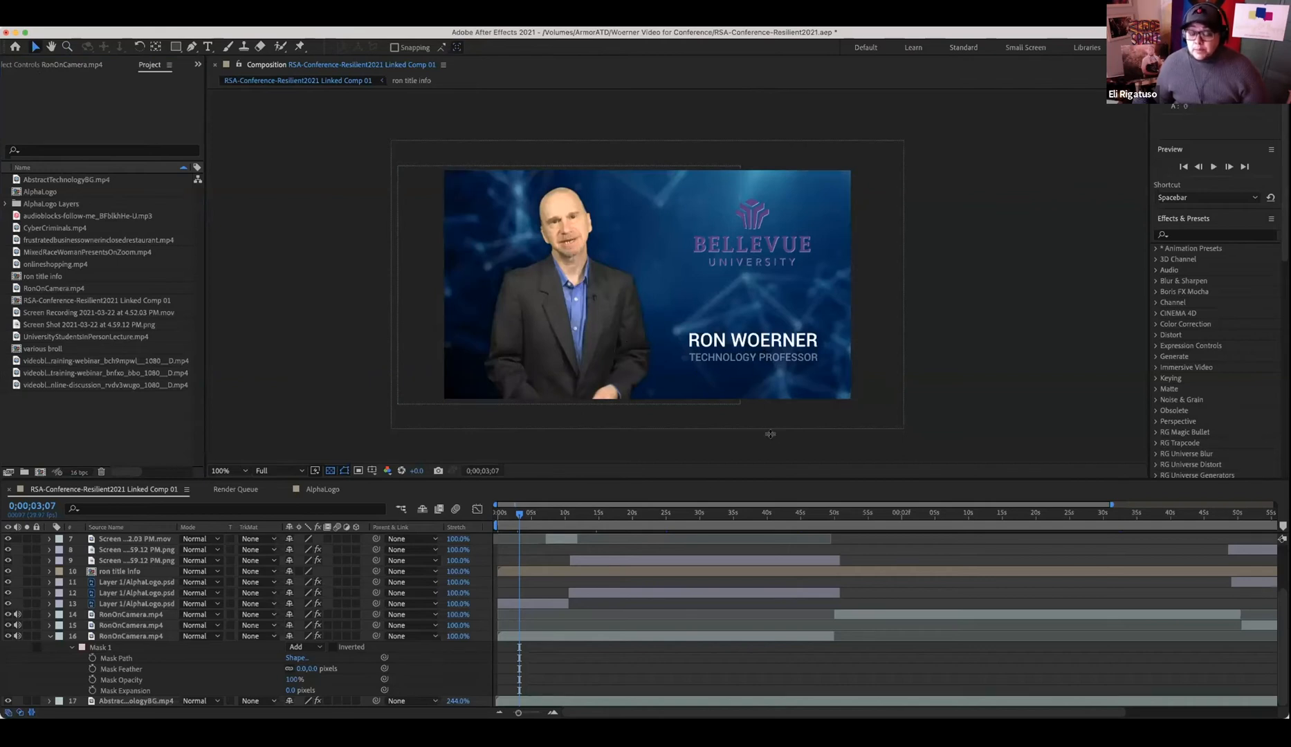
{"action": "mouse_move", "coordinate": [518, 515]}
{"action": "left_mouse_down"}
{"action": "mouse_move", "coordinate": [550, 519]}
{"action": "mouse_move", "coordinate": [495, 523]}
{"action": "left_mouse_up"}
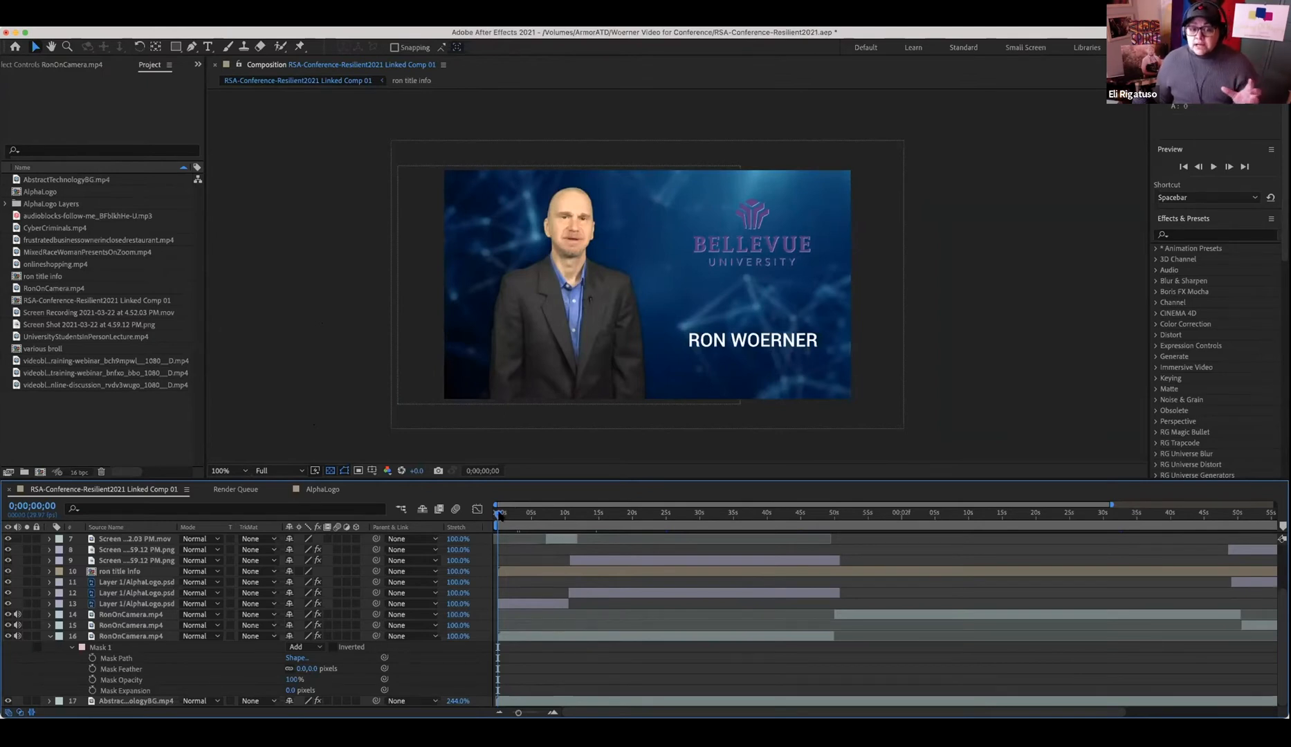
{"action": "left_click_drag", "start_coordinate": [498, 512], "coordinate": [526, 513]}
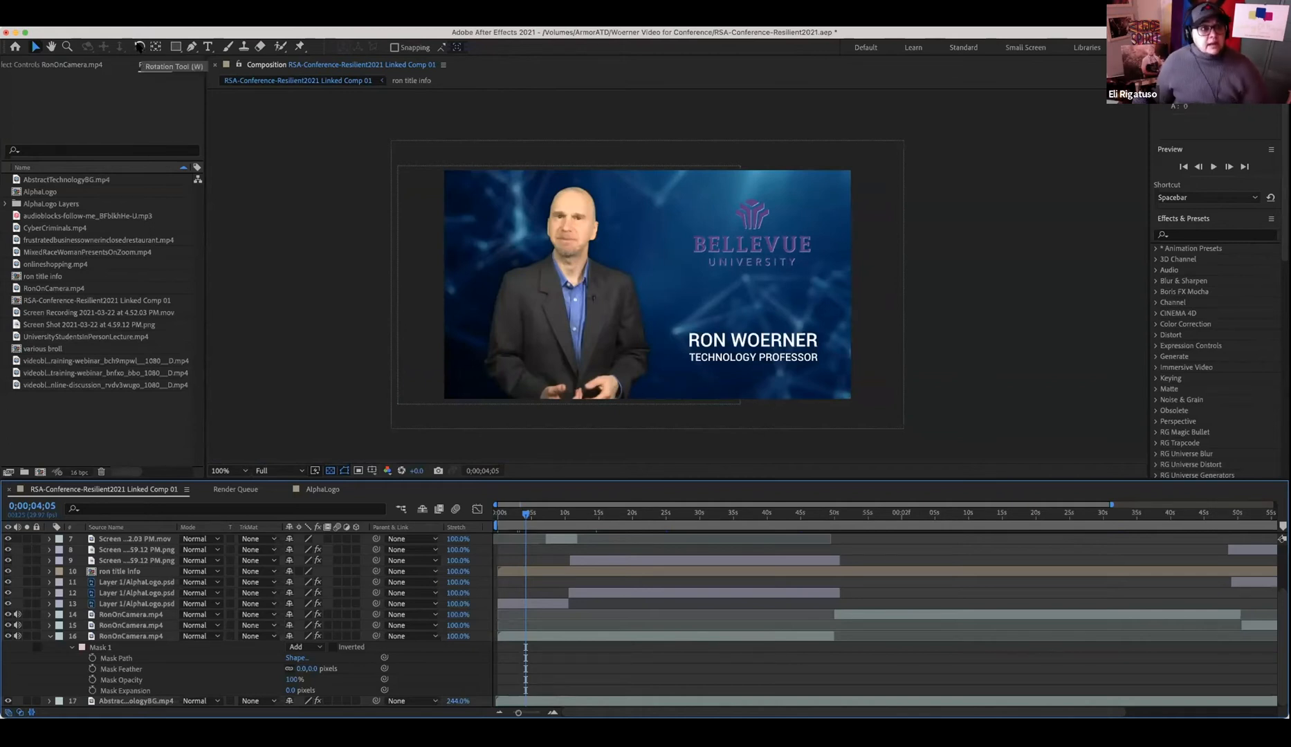
- Try rotating the various broll layer by 0.3° with the Rotation tool, and undo the rotation
{"action": "left_click", "coordinate": [139, 47]}
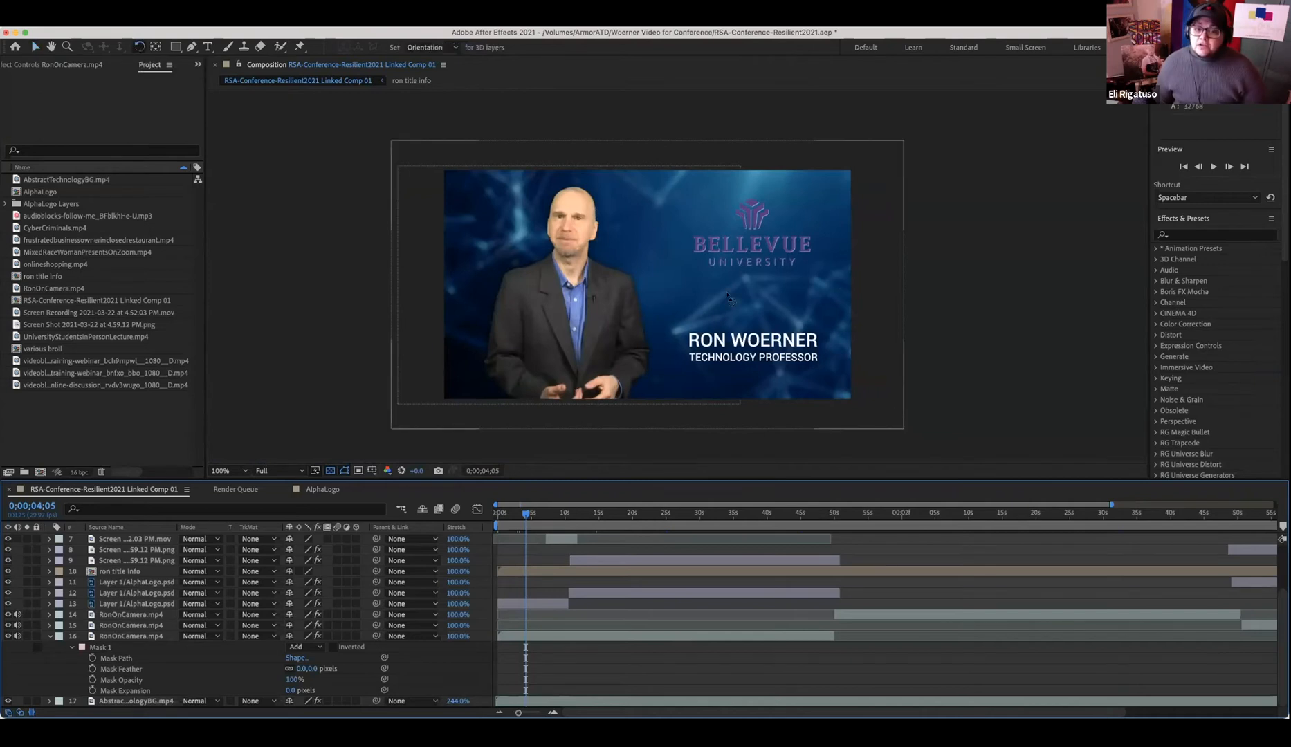
{"action": "mouse_move", "coordinate": [681, 278]}
{"action": "left_mouse_down"}
{"action": "mouse_move", "coordinate": [739, 292]}
{"action": "mouse_move", "coordinate": [694, 275]}
{"action": "left_mouse_up"}
{"action": "key", "text": "v"}
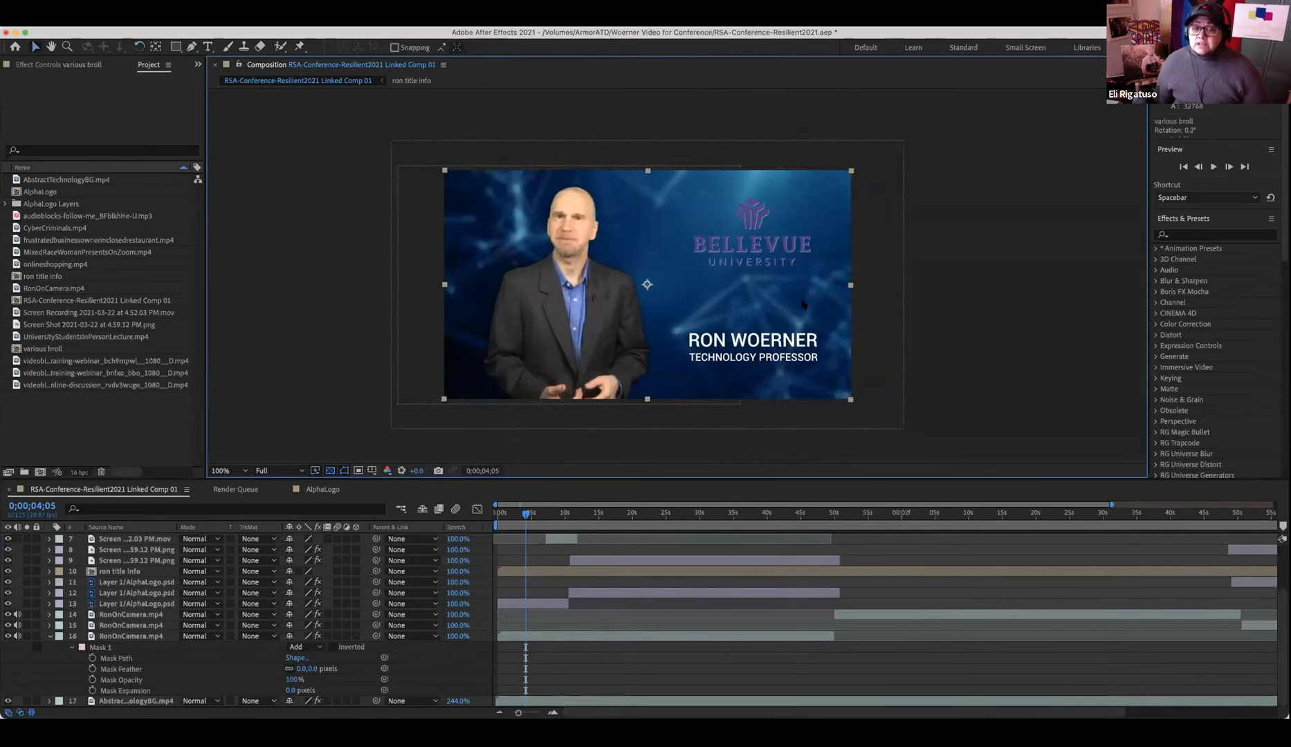
{"action": "key", "text": "super+z"}
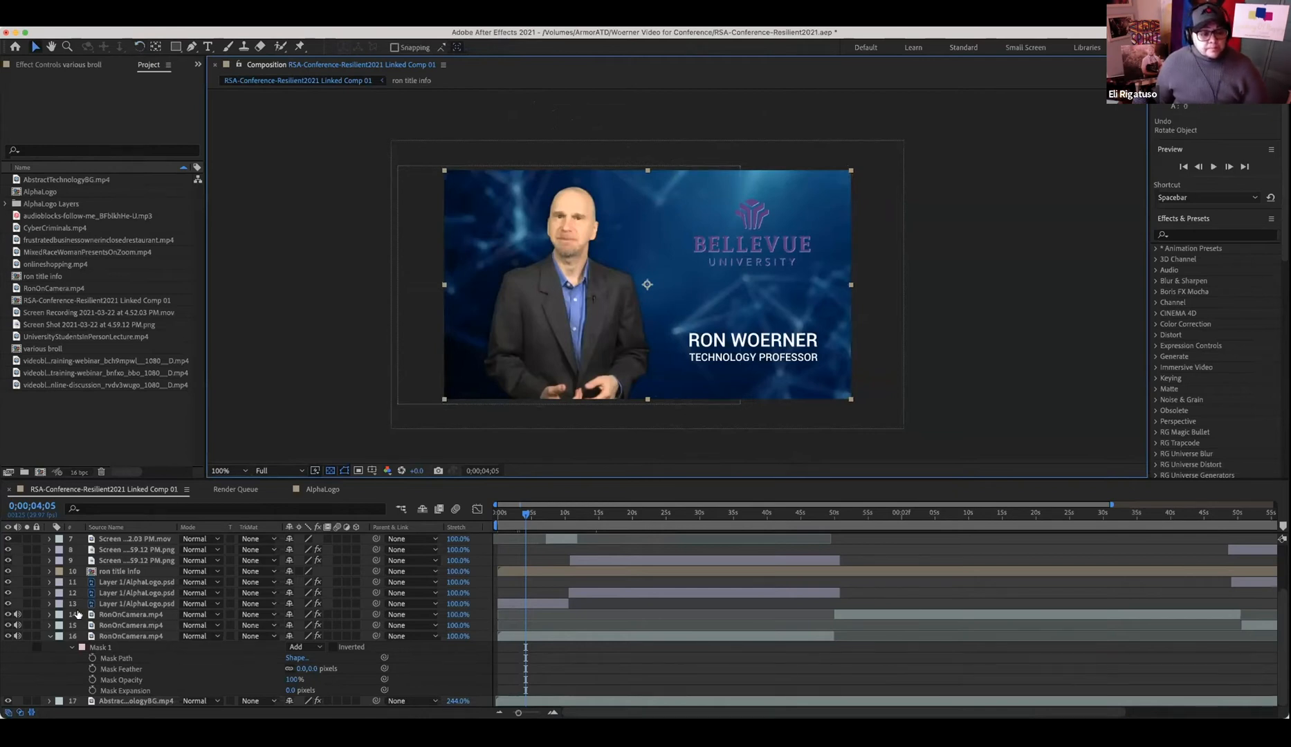
- Collapse the mask properties of presenter layer 16 and activate the Pan Behind (Anchor Point) tool
{"action": "left_click", "coordinate": [49, 637]}
{"action": "scroll", "coordinate": [47, 642], "scroll_direction": "up", "scroll_amount": 5}
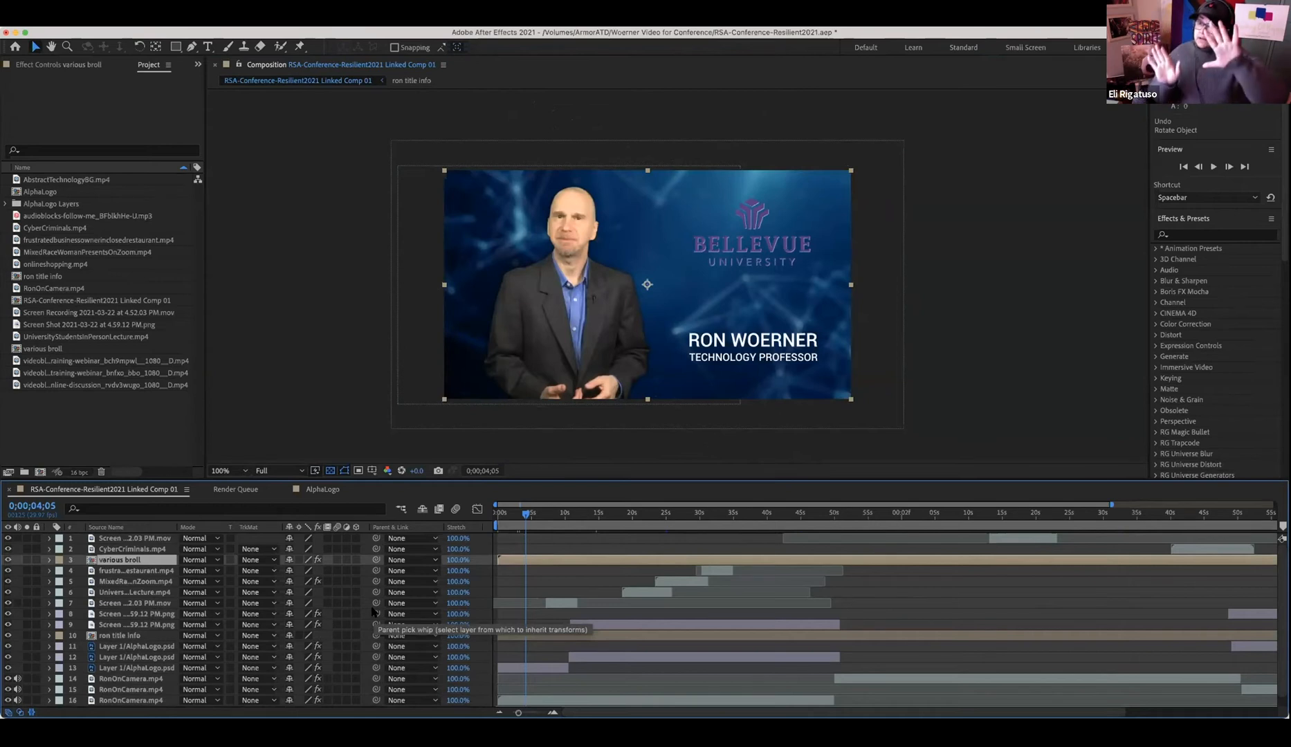
{"action": "left_click", "coordinate": [156, 46]}
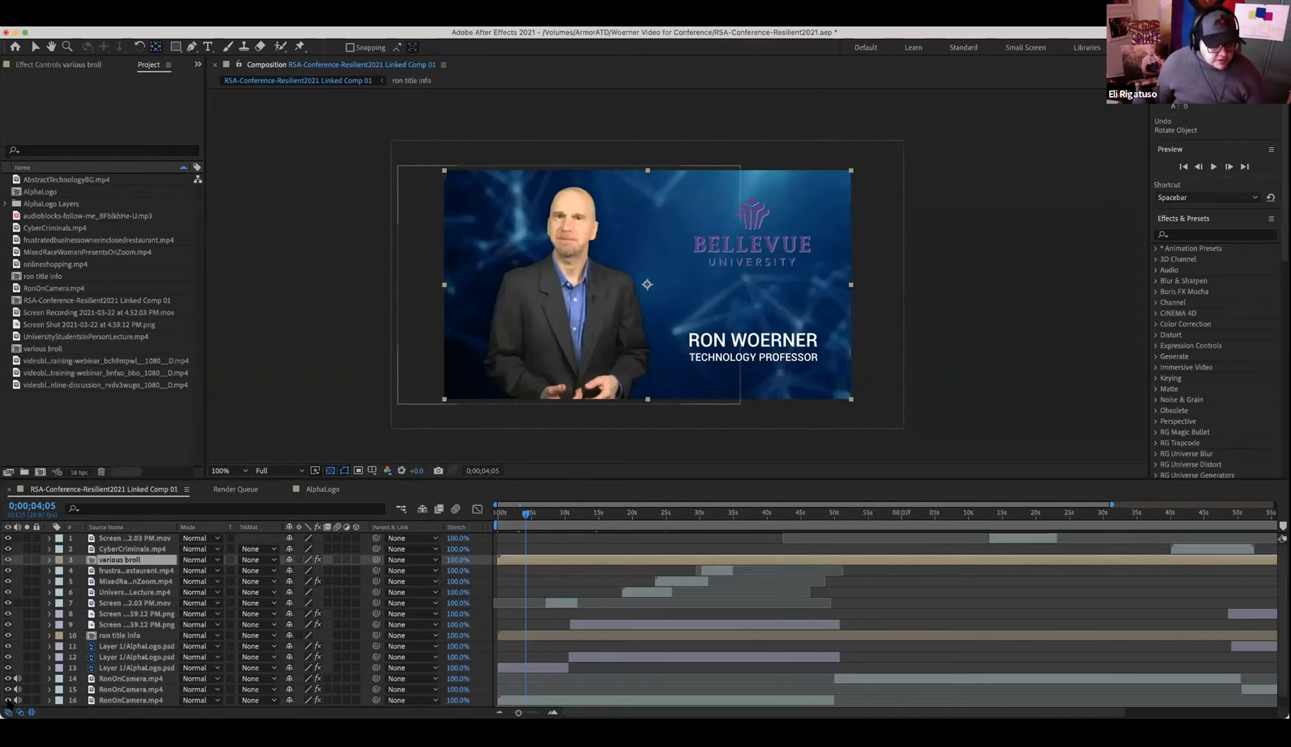
- Hide background layer 17 to view the composition over transparency, and show the layer again
{"action": "scroll", "coordinate": [7, 700], "scroll_direction": "down", "scroll_amount": 1}
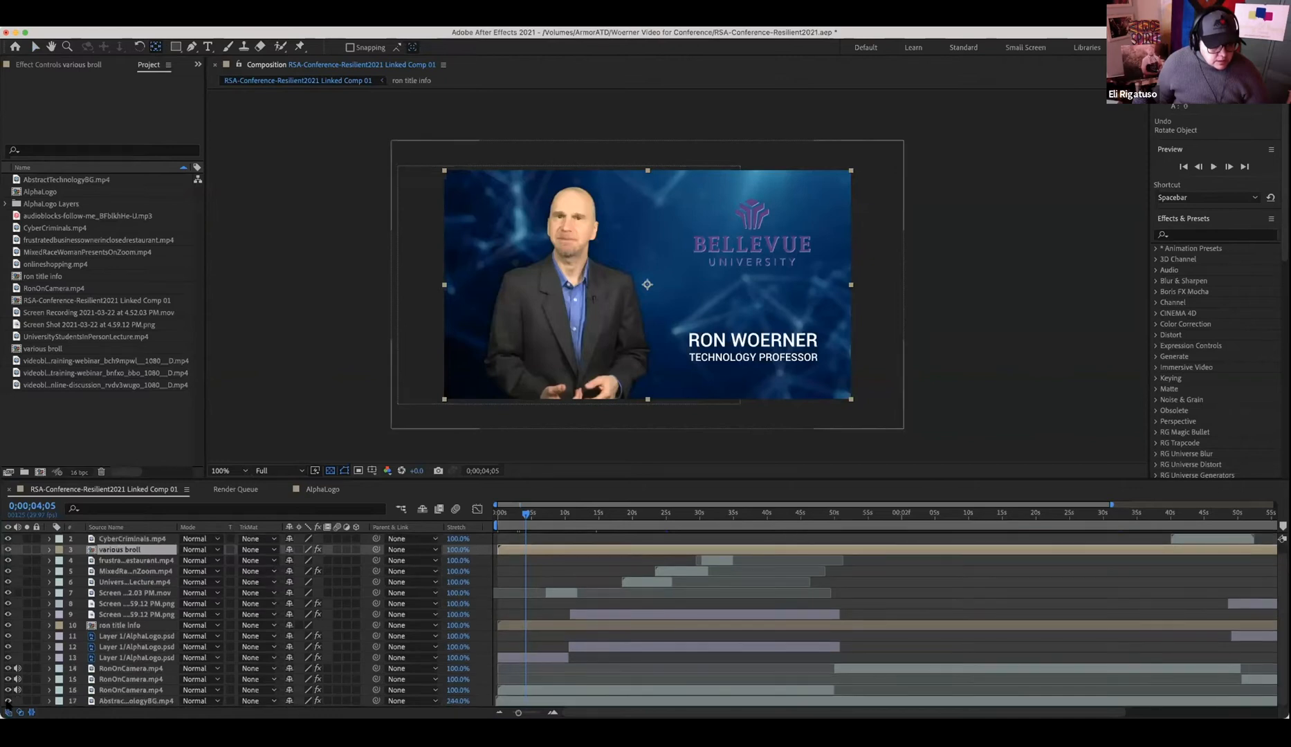
{"action": "left_click", "coordinate": [7, 701]}
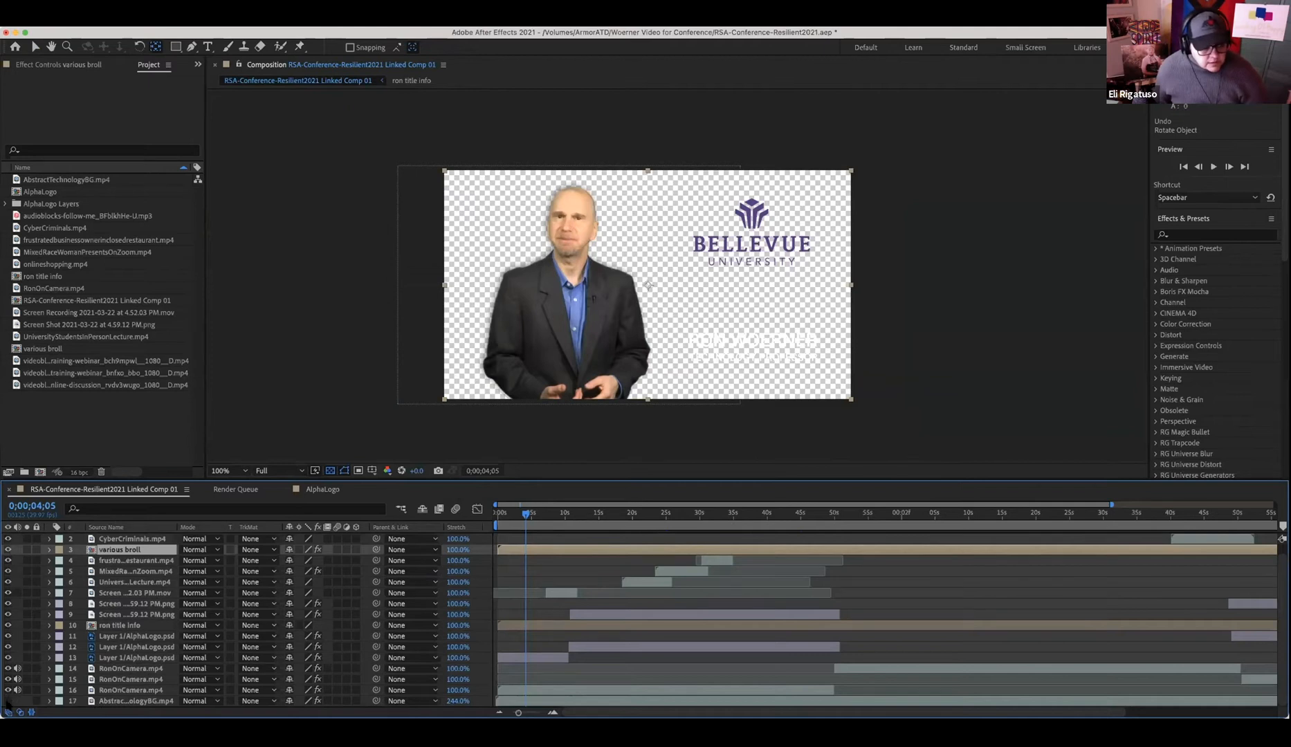
{"action": "left_click", "coordinate": [8, 701]}
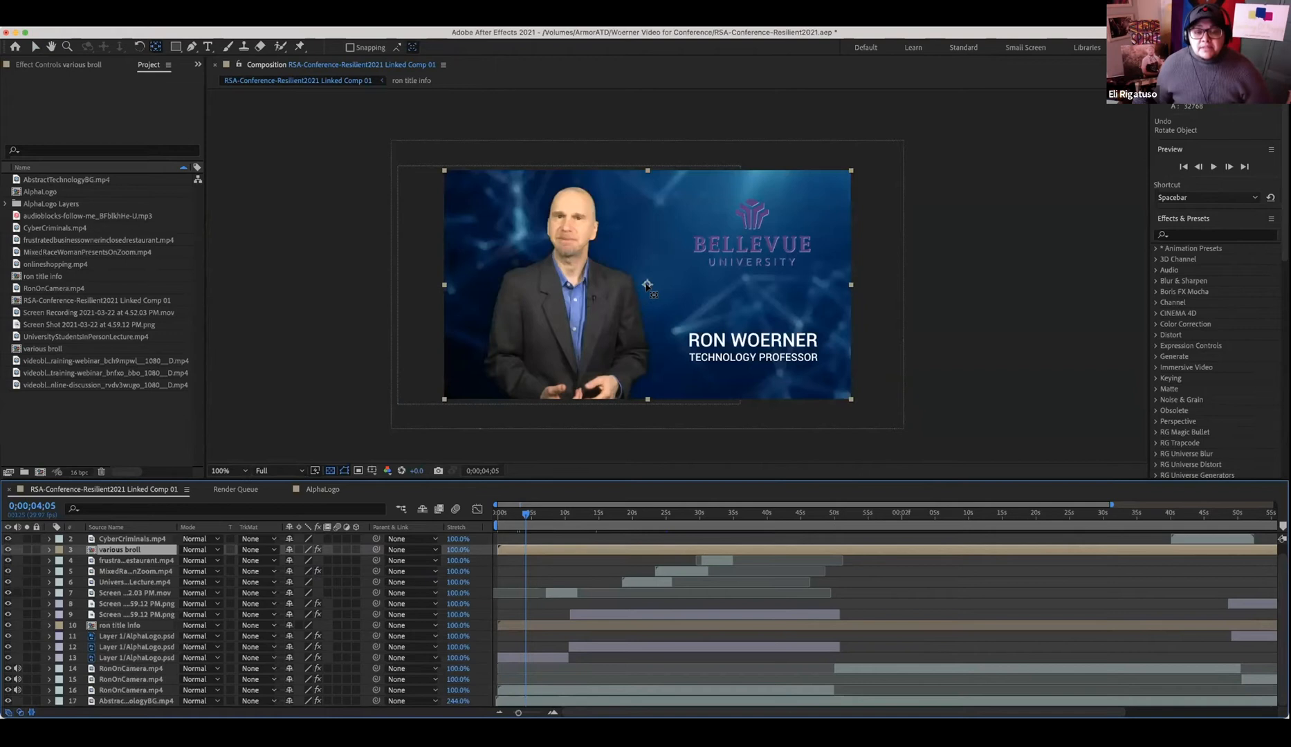
- Reveal the Rotation property of presenter layer 16, try out a rotation change, and undo it
{"action": "left_click", "coordinate": [517, 694]}
{"action": "left_click", "coordinate": [519, 690]}
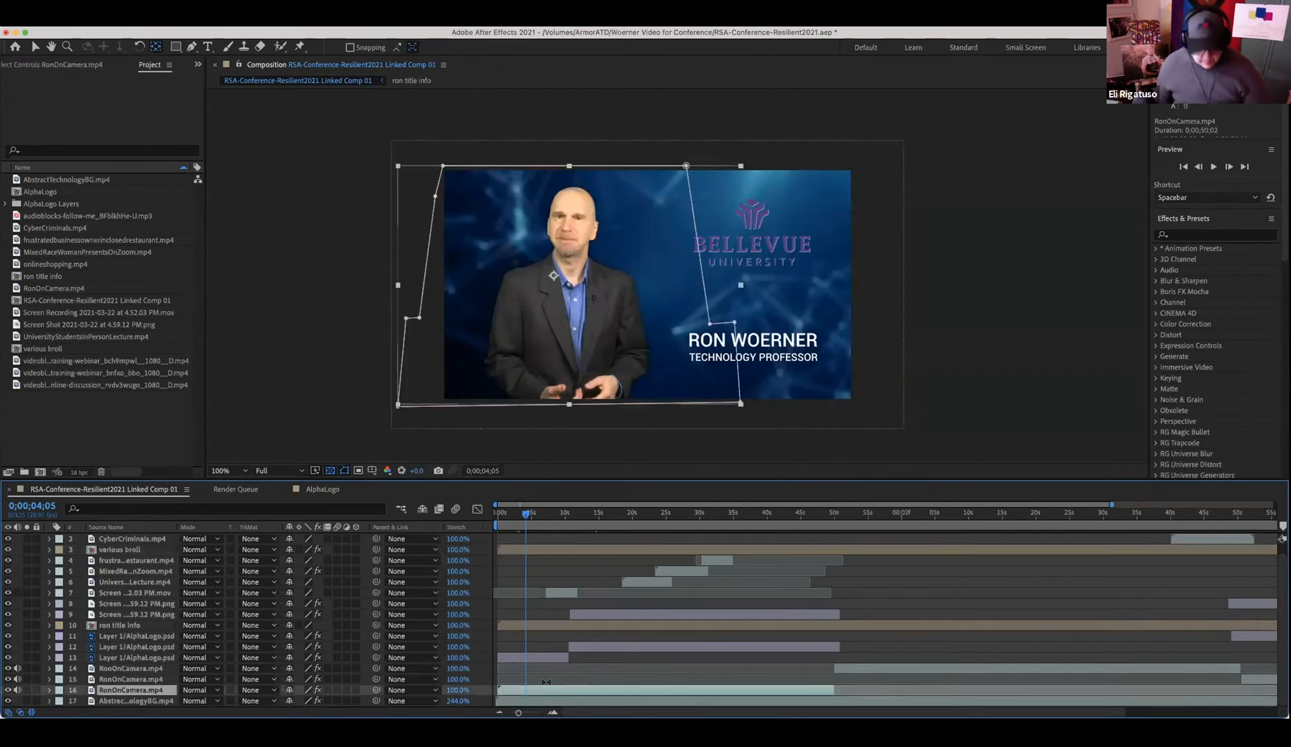
{"action": "key", "text": "r"}
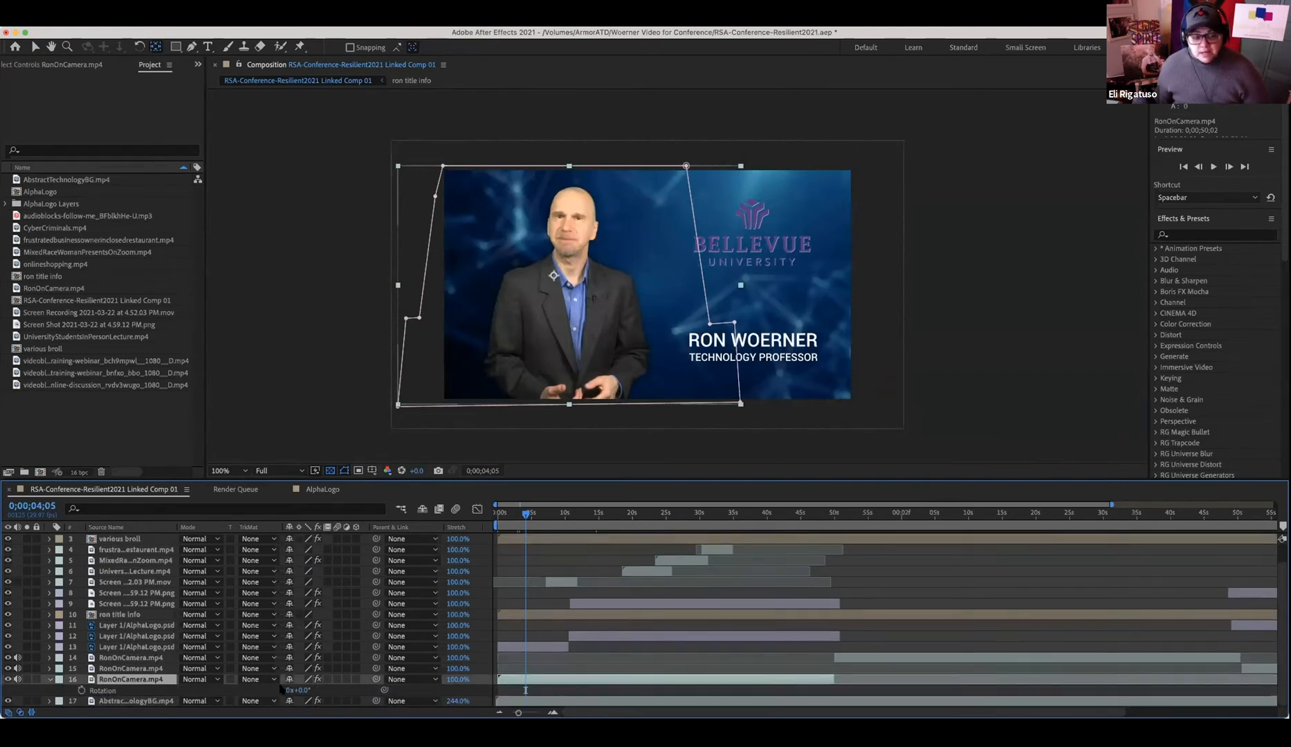
{"action": "left_click_drag", "start_coordinate": [299, 690], "coordinate": [273, 692]}
{"action": "key", "text": "super+z"}
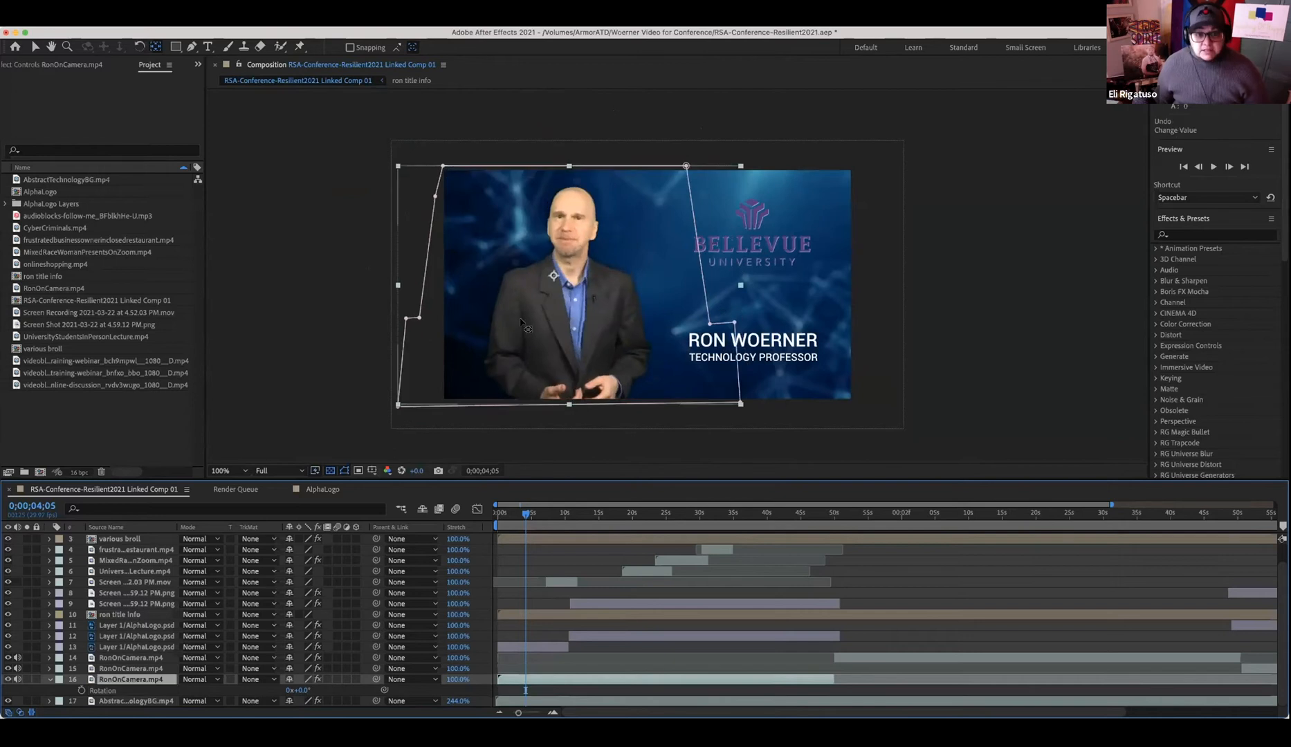
- Move the presenter layer's anchor point up to his neck and the Bellevue logo's anchor point to its lower-right corner
{"action": "mouse_move", "coordinate": [553, 277]}
{"action": "left_mouse_down"}
{"action": "mouse_move", "coordinate": [567, 266]}
{"action": "mouse_move", "coordinate": [576, 284]}
{"action": "mouse_move", "coordinate": [632, 277]}
{"action": "mouse_move", "coordinate": [654, 346]}
{"action": "mouse_move", "coordinate": [593, 258]}
{"action": "mouse_move", "coordinate": [515, 276]}
{"action": "mouse_move", "coordinate": [566, 270]}
{"action": "left_mouse_up"}
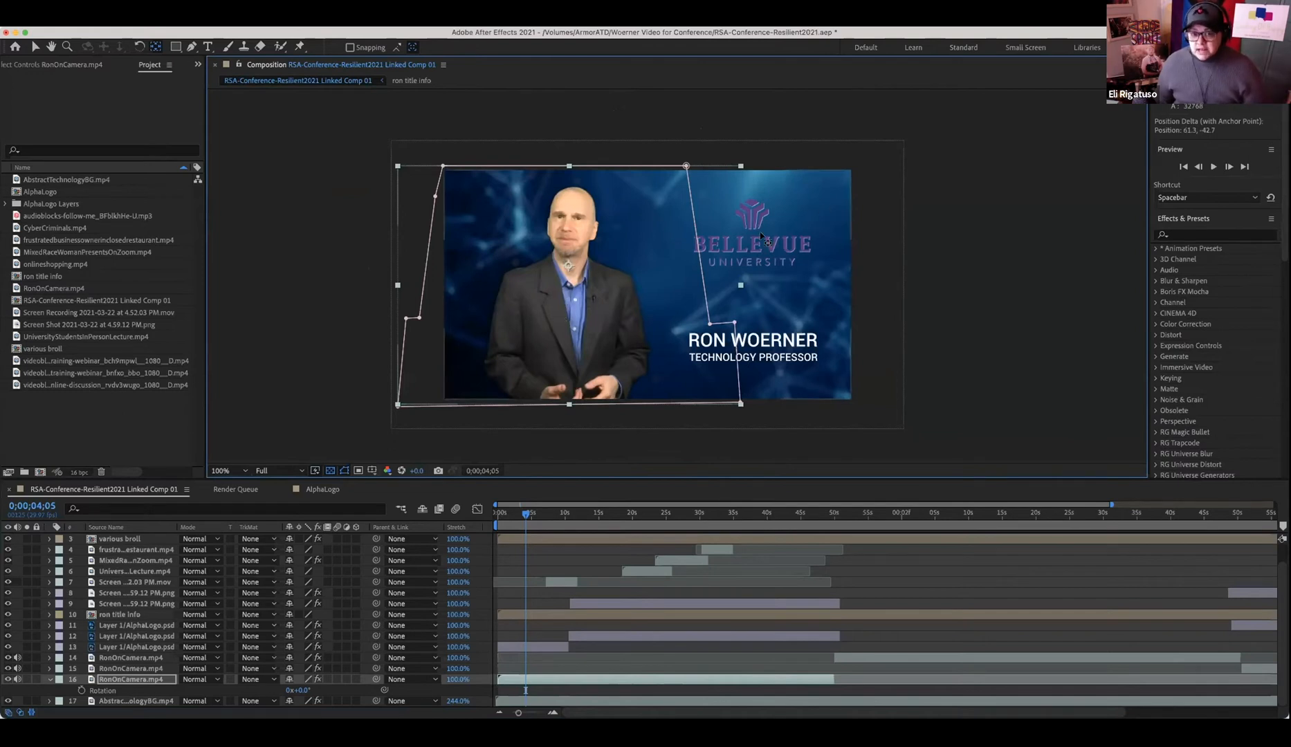
{"action": "left_click", "coordinate": [525, 644]}
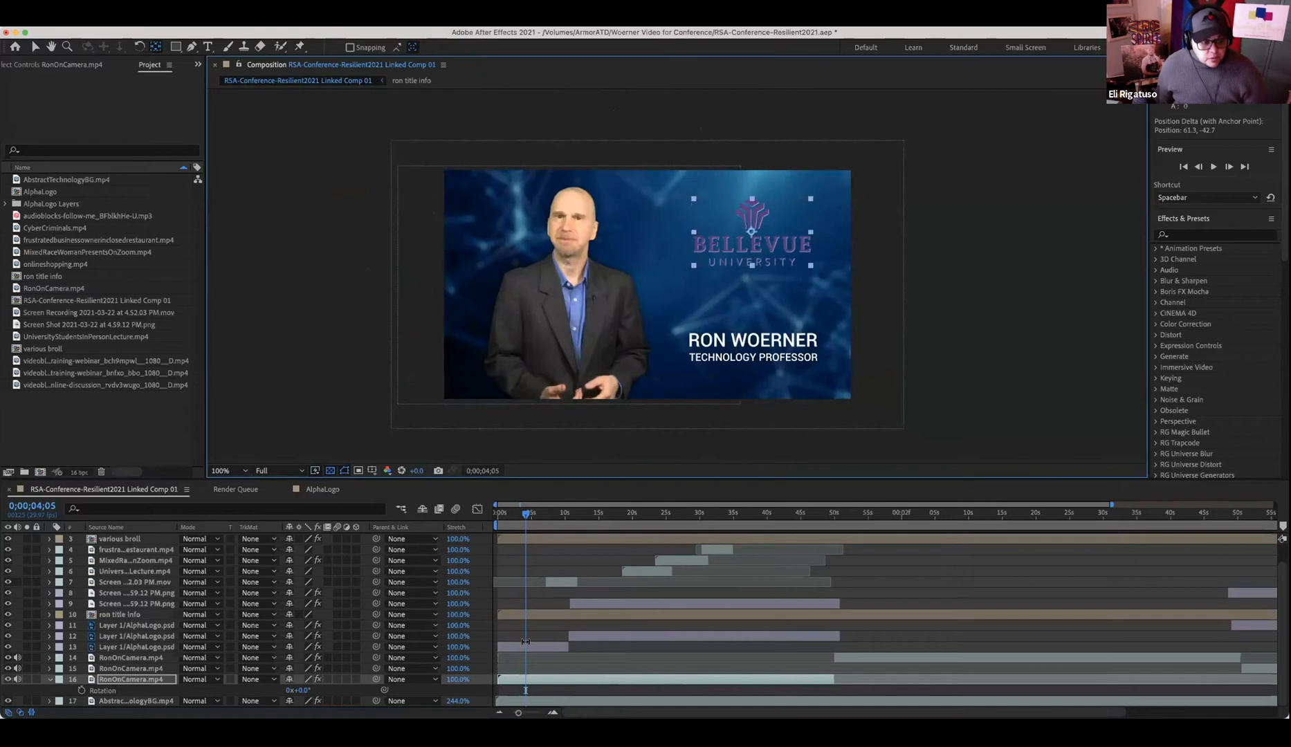
{"action": "left_click", "coordinate": [752, 235]}
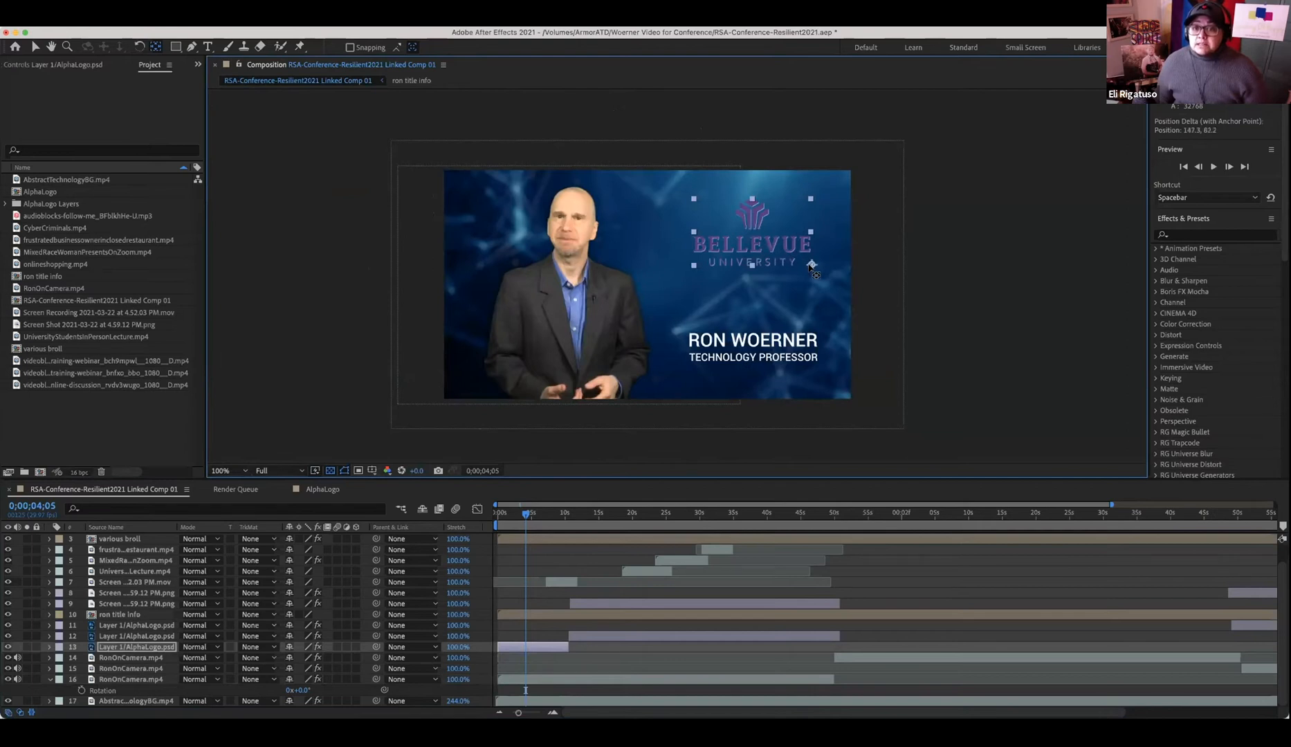
- Try reducing the opacity of logo layer 13 to 59%, and undo the change
{"action": "left_click", "coordinate": [526, 651]}
{"action": "key", "text": "t"}
{"action": "left_click_drag", "start_coordinate": [281, 656], "coordinate": [269, 657]}
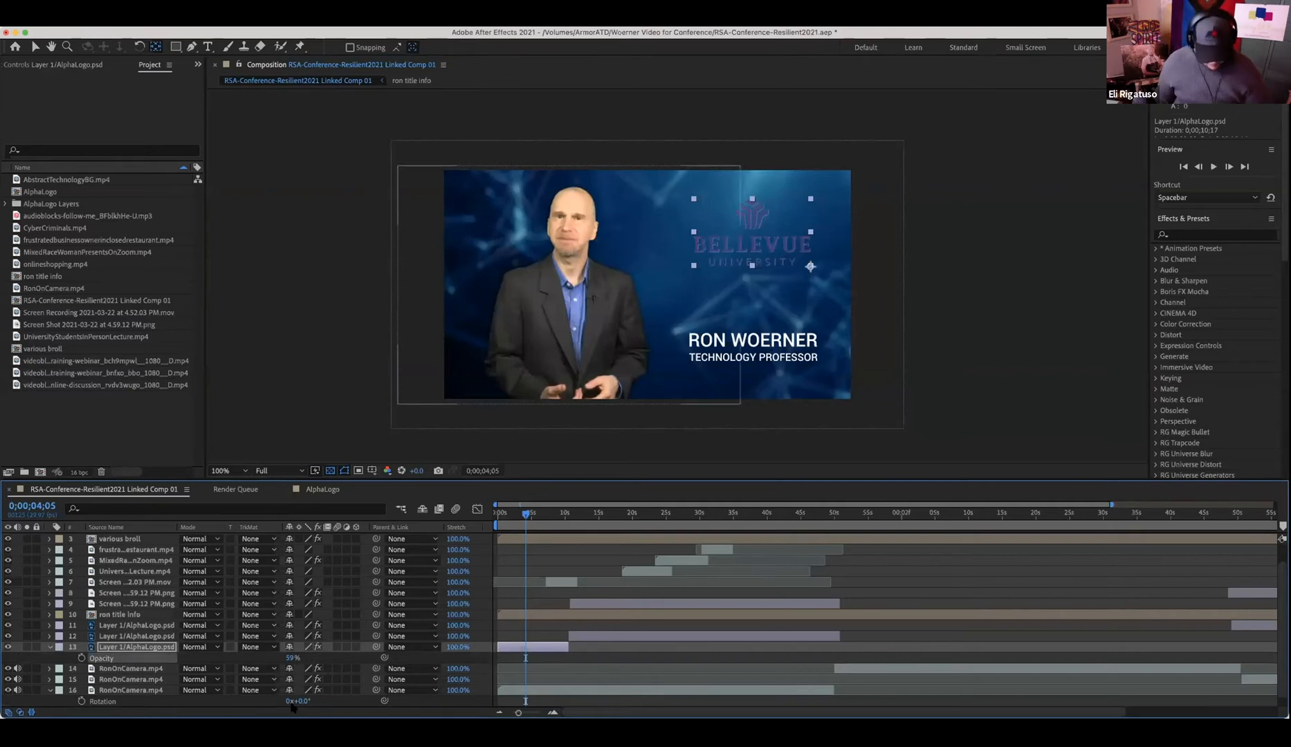
{"action": "key", "text": "super+z"}
- Reveal the logo layer's Rotation property, try setting it to 29 full revolutions, and undo the change
{"action": "key", "text": "r"}
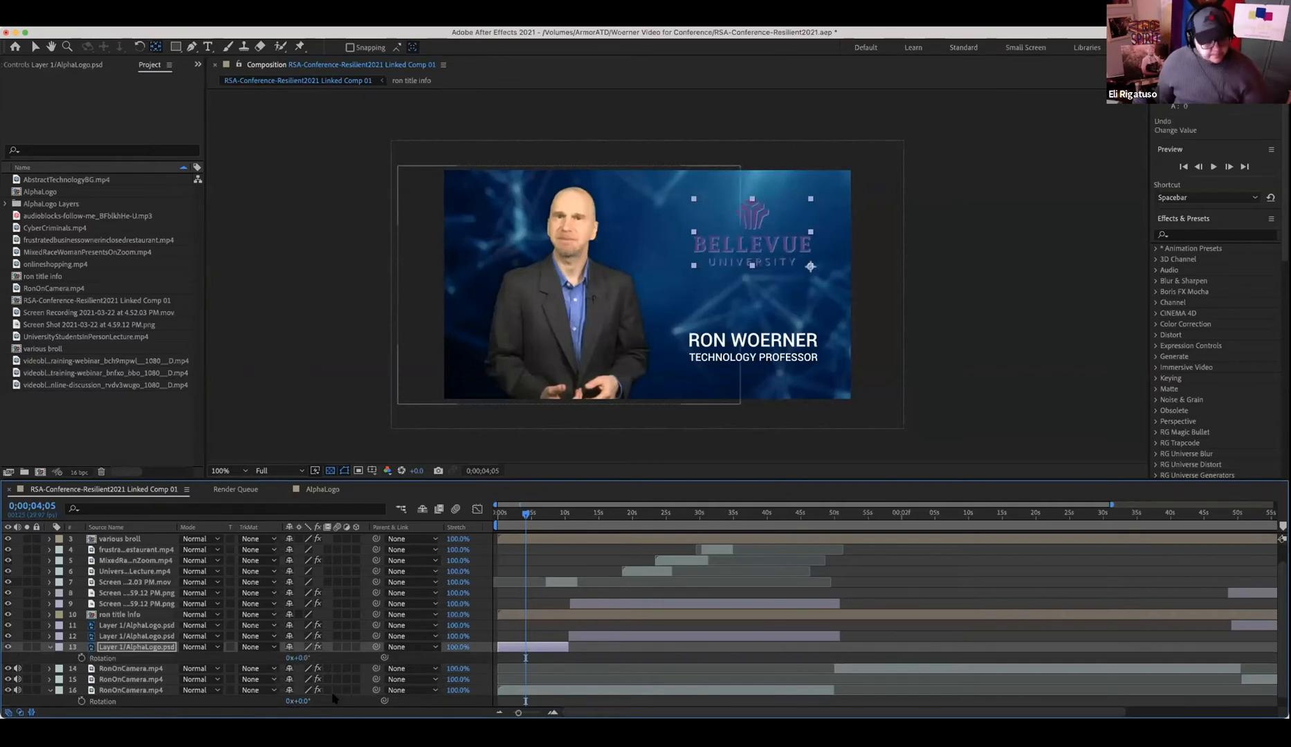
{"action": "left_click", "coordinate": [286, 661]}
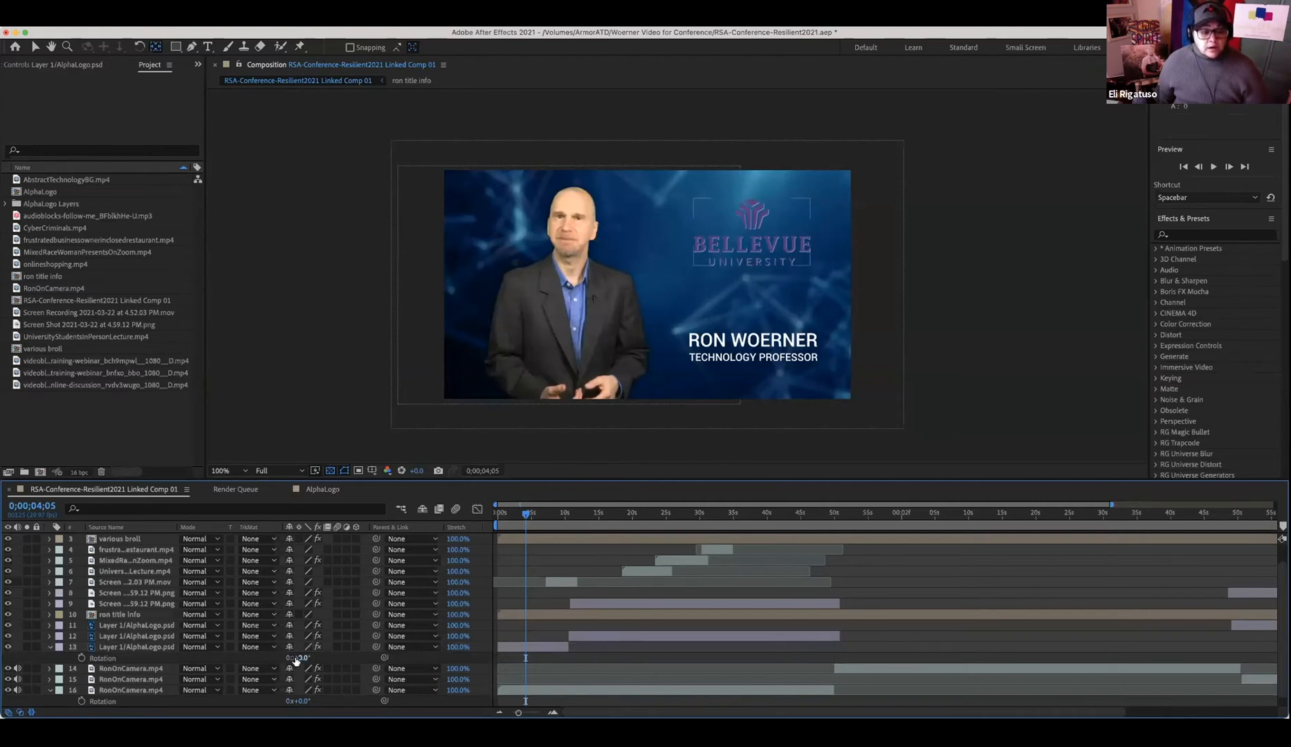
{"action": "mouse_move", "coordinate": [294, 658]}
{"action": "left_mouse_down"}
{"action": "mouse_move", "coordinate": [320, 656]}
{"action": "mouse_move", "coordinate": [302, 658]}
{"action": "left_mouse_up"}
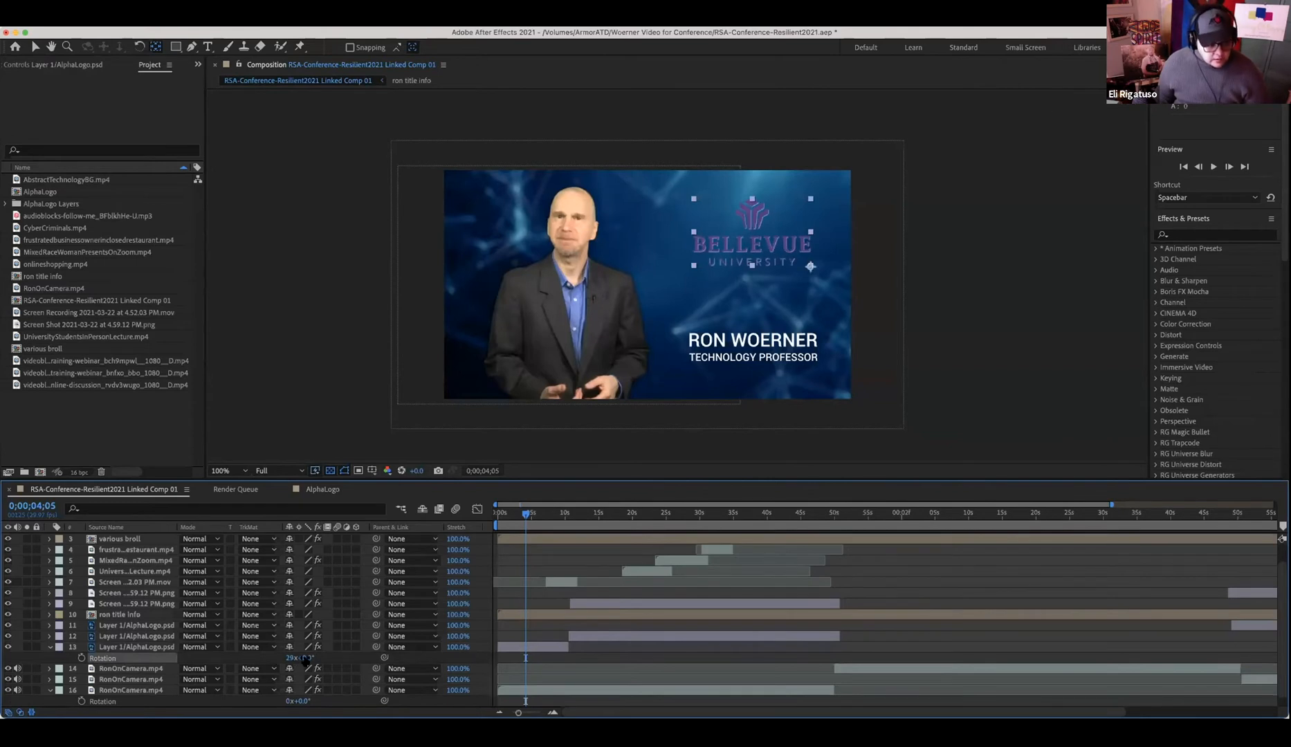
{"action": "key", "text": "super+z"}
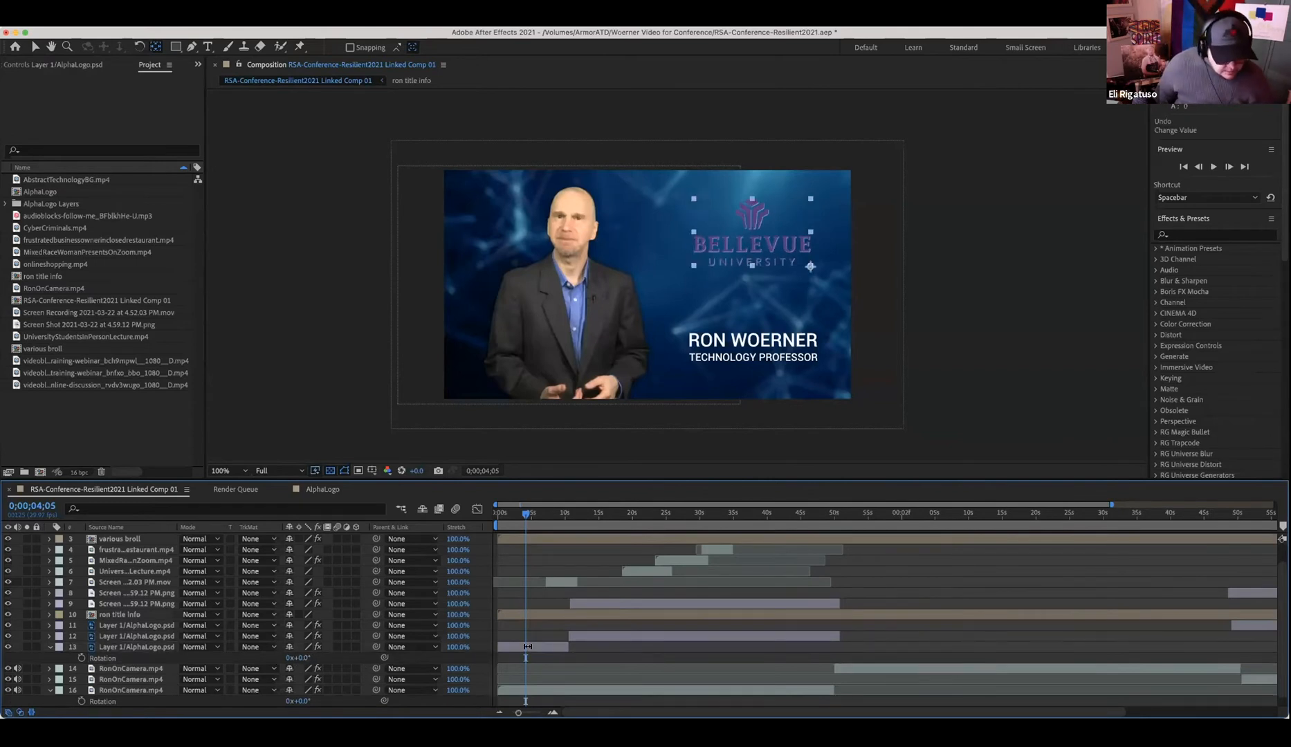
- Try rotating the logo by 3° around its corner anchor point, and undo the rotation
{"action": "left_click", "coordinate": [527, 646]}
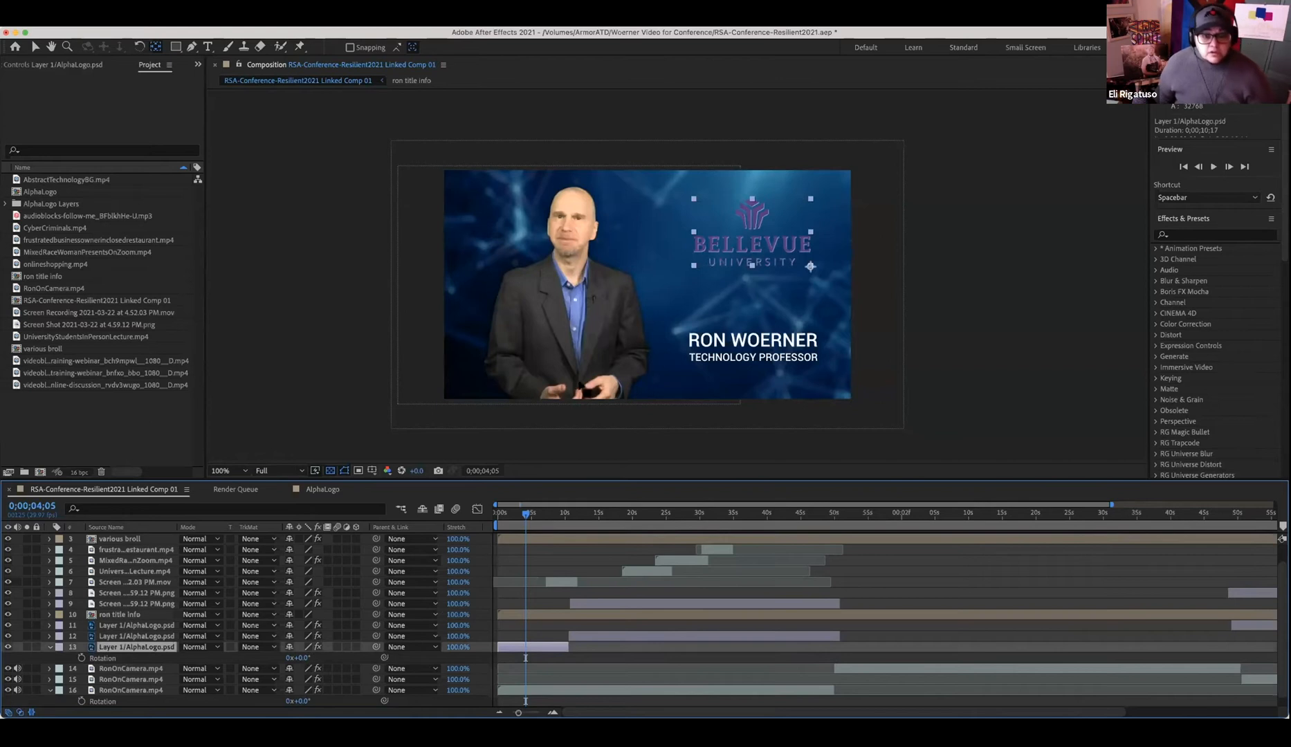
{"action": "mouse_move", "coordinate": [306, 664]}
{"action": "left_mouse_down"}
{"action": "mouse_move", "coordinate": [288, 668]}
{"action": "mouse_move", "coordinate": [365, 658]}
{"action": "mouse_move", "coordinate": [314, 659]}
{"action": "left_mouse_up"}
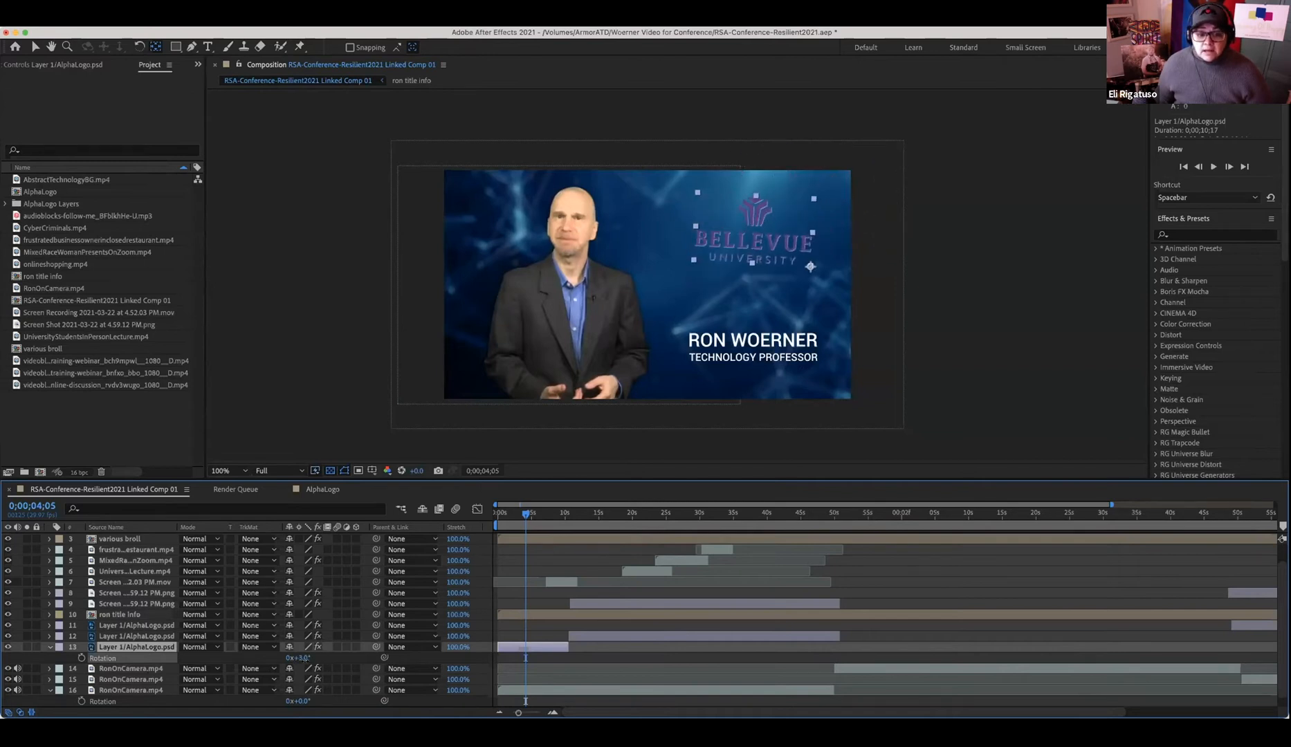
{"action": "key", "text": "super+z"}
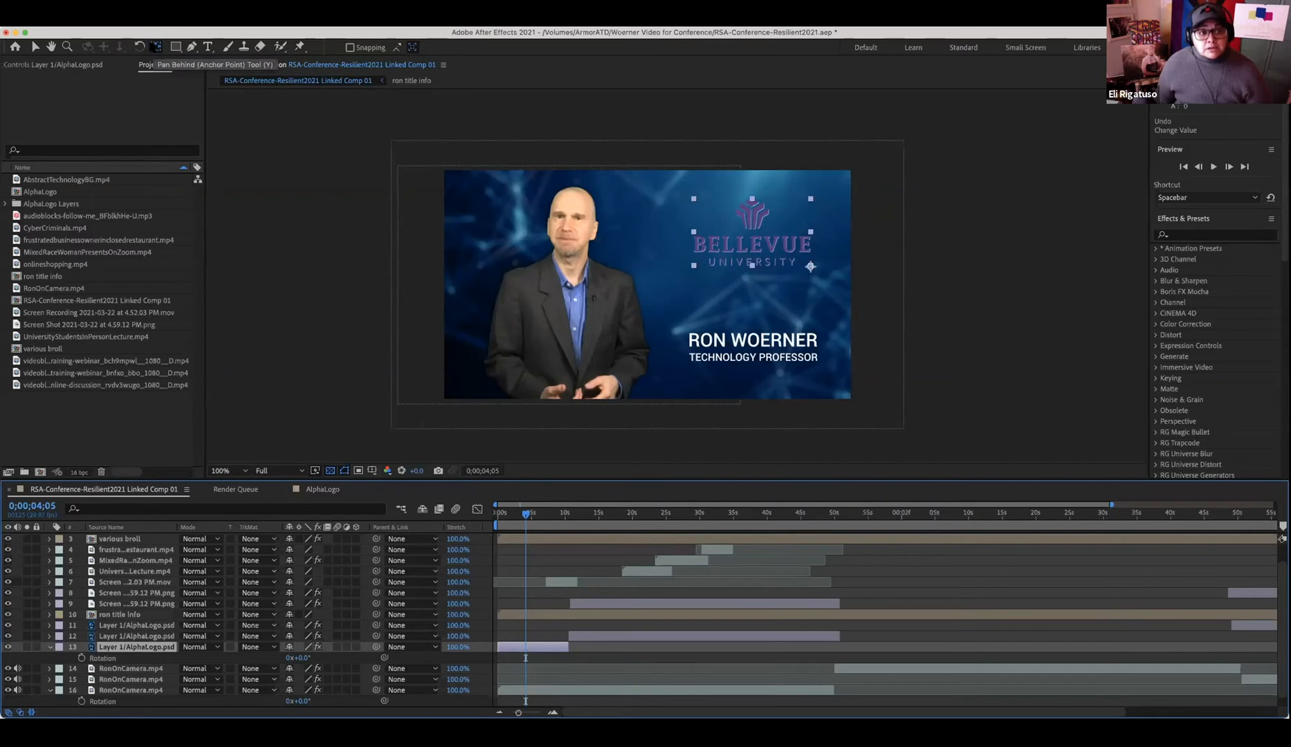
- Move the logo layer's anchor point back to about the centre of the logo with the Pan Behind tool
{"action": "left_click", "coordinate": [156, 46]}
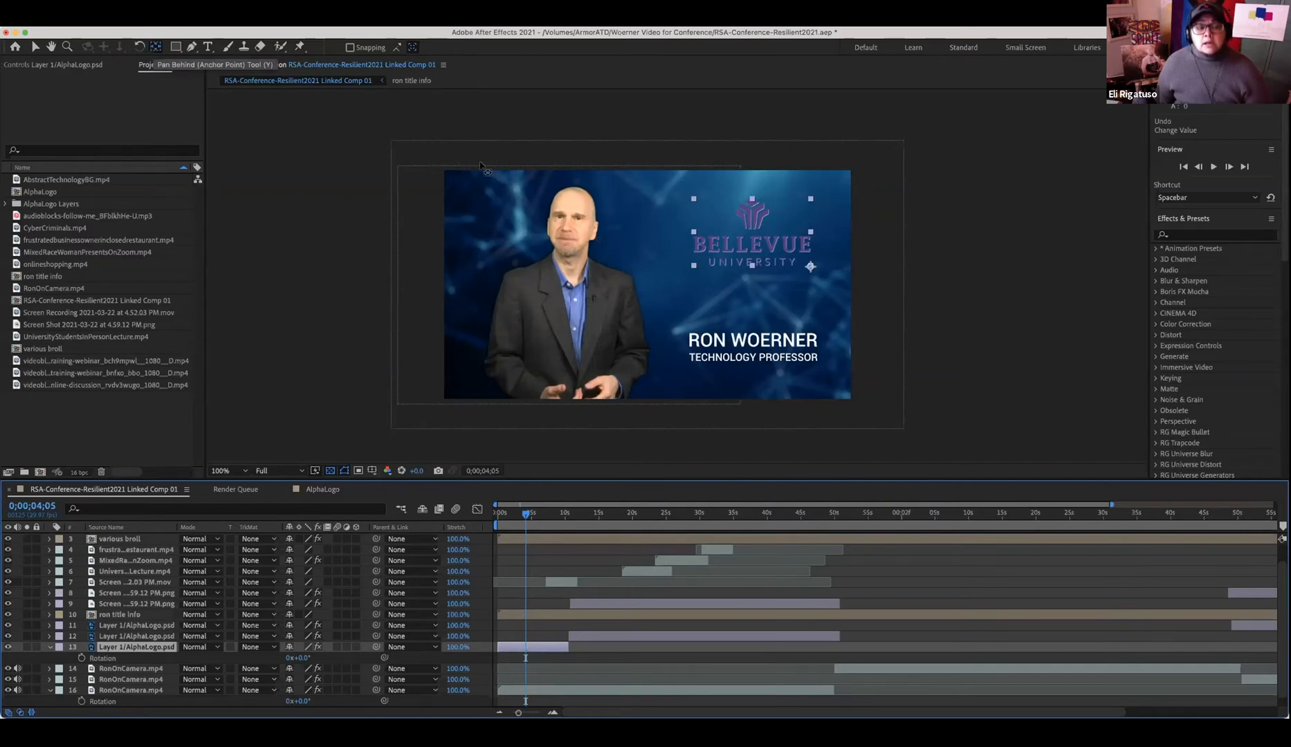
{"action": "left_click", "coordinate": [761, 248]}
{"action": "left_click_drag", "start_coordinate": [761, 248], "coordinate": [754, 237]}
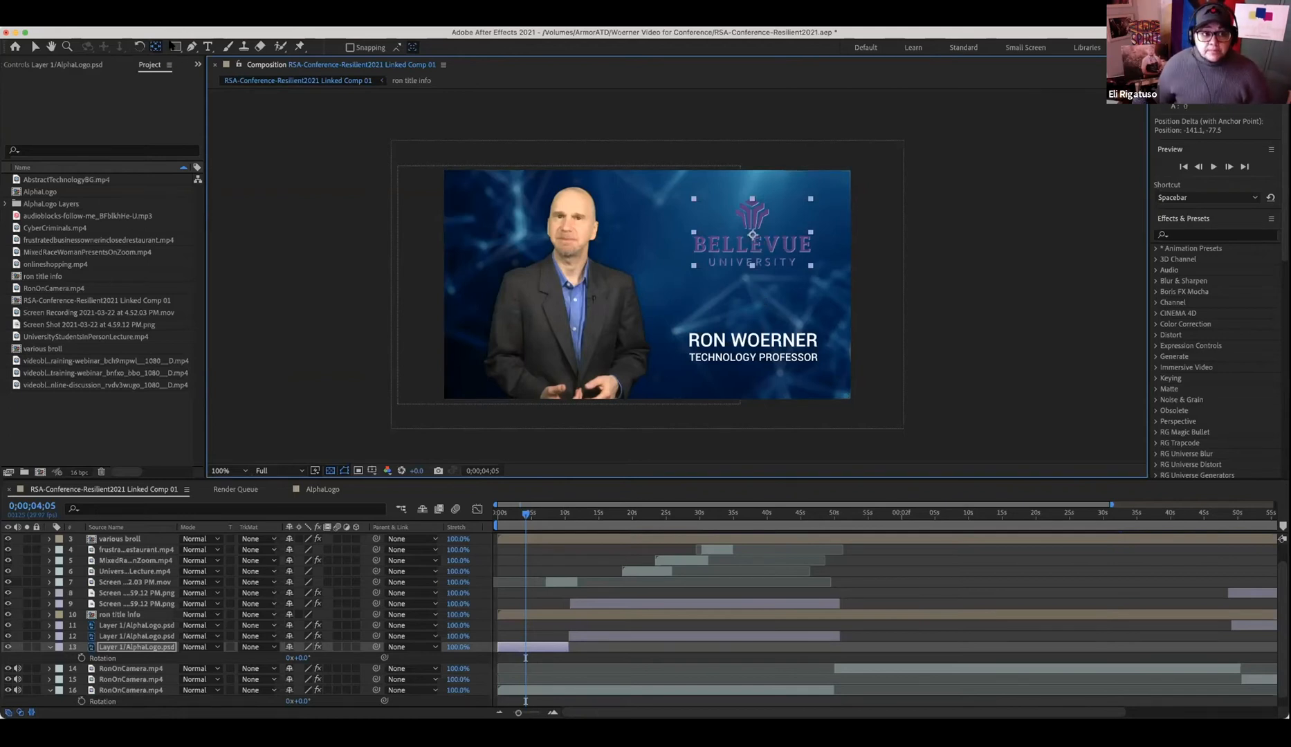
- Activate the Rectangle tool for drawing shapes or masks
{"action": "left_click", "coordinate": [176, 47]}
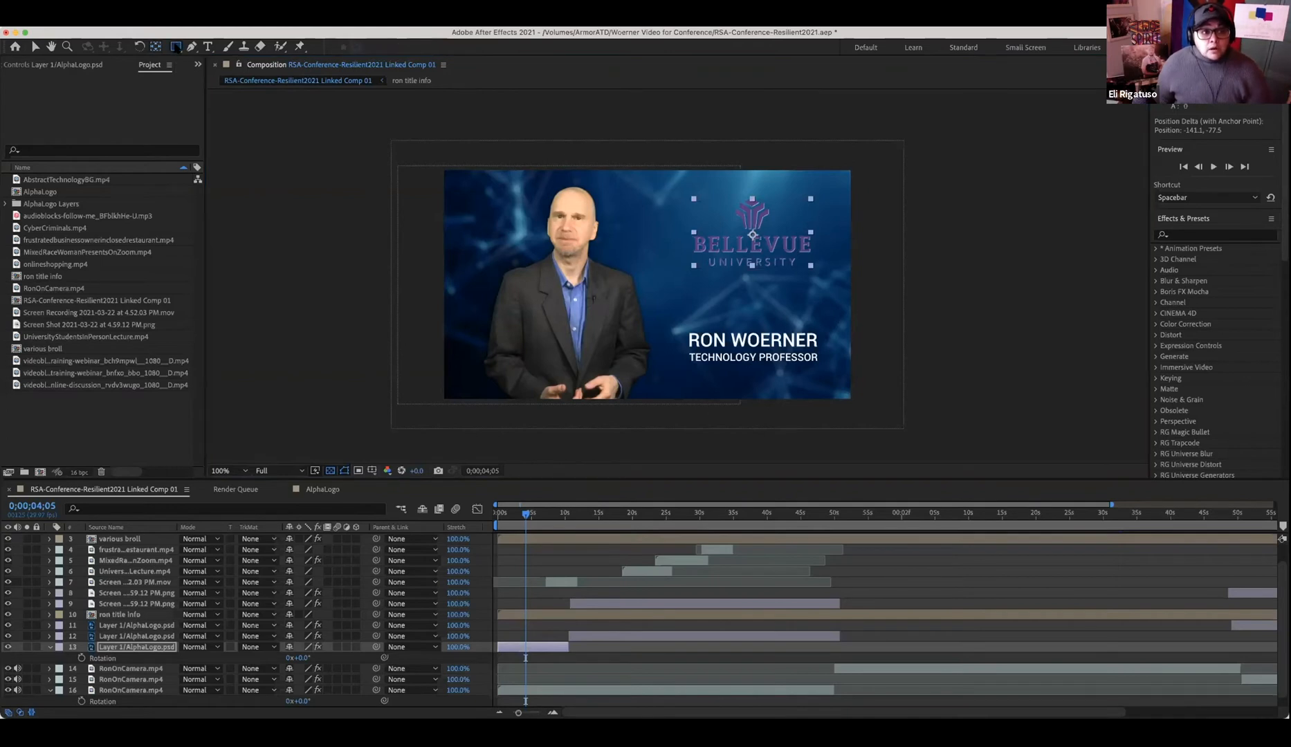
{"action": "left_click", "coordinate": [156, 46]}
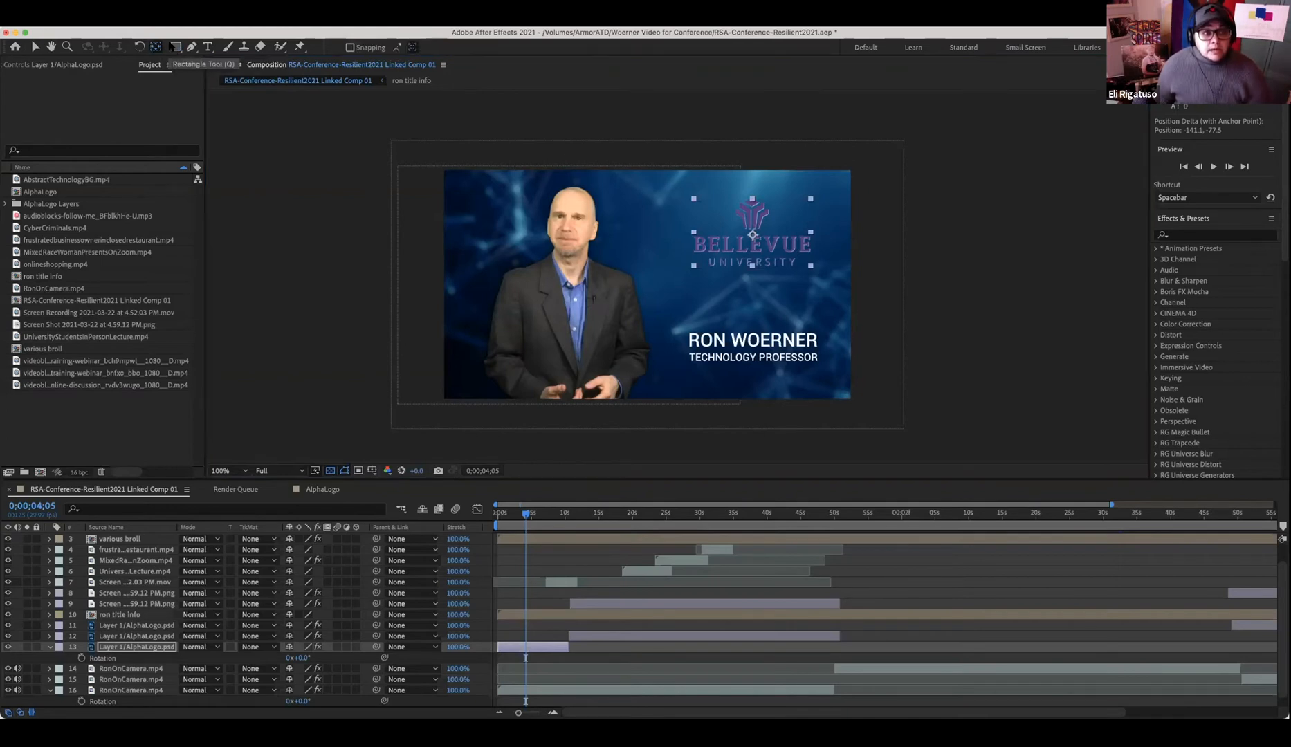
{"action": "left_click", "coordinate": [175, 47]}
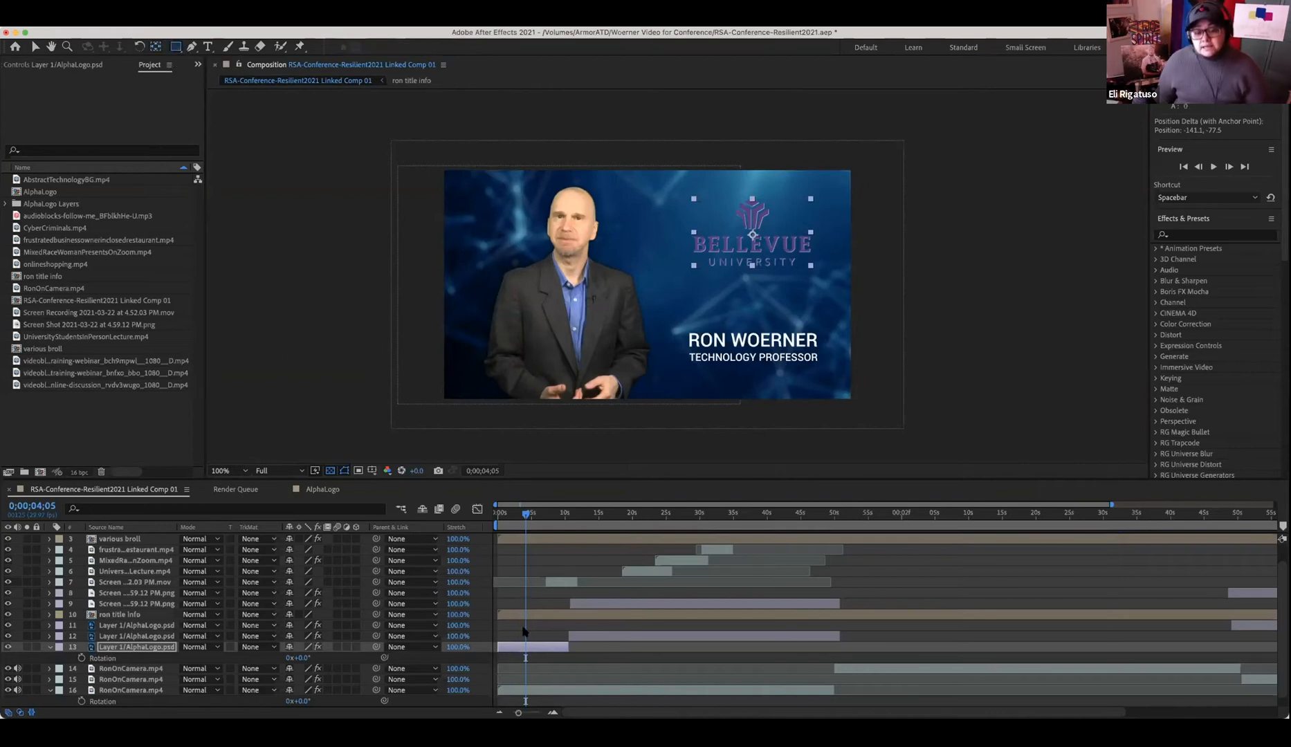
- Hide the logo layer's Rotation property, then reveal and select Mask 1 on the RonOnCamera.mp4 layer 16
{"action": "left_click", "coordinate": [520, 648]}
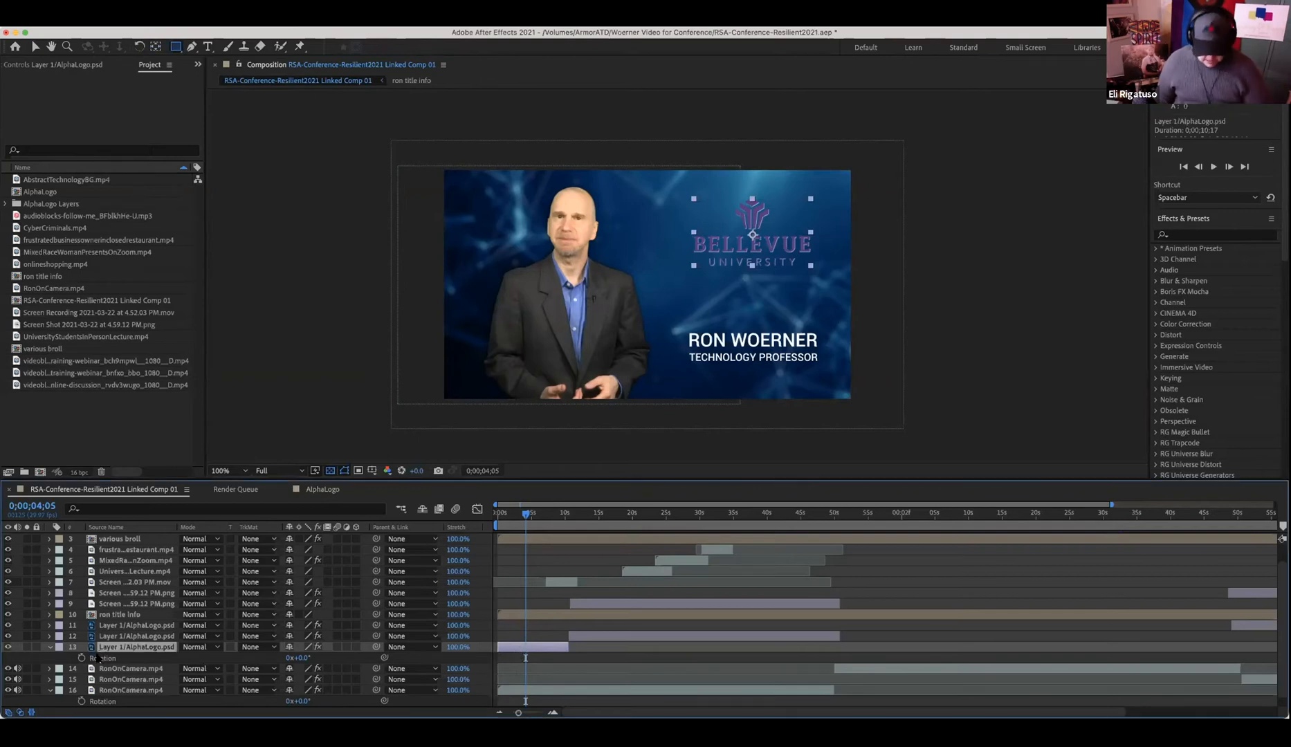
{"action": "key", "text": "r"}
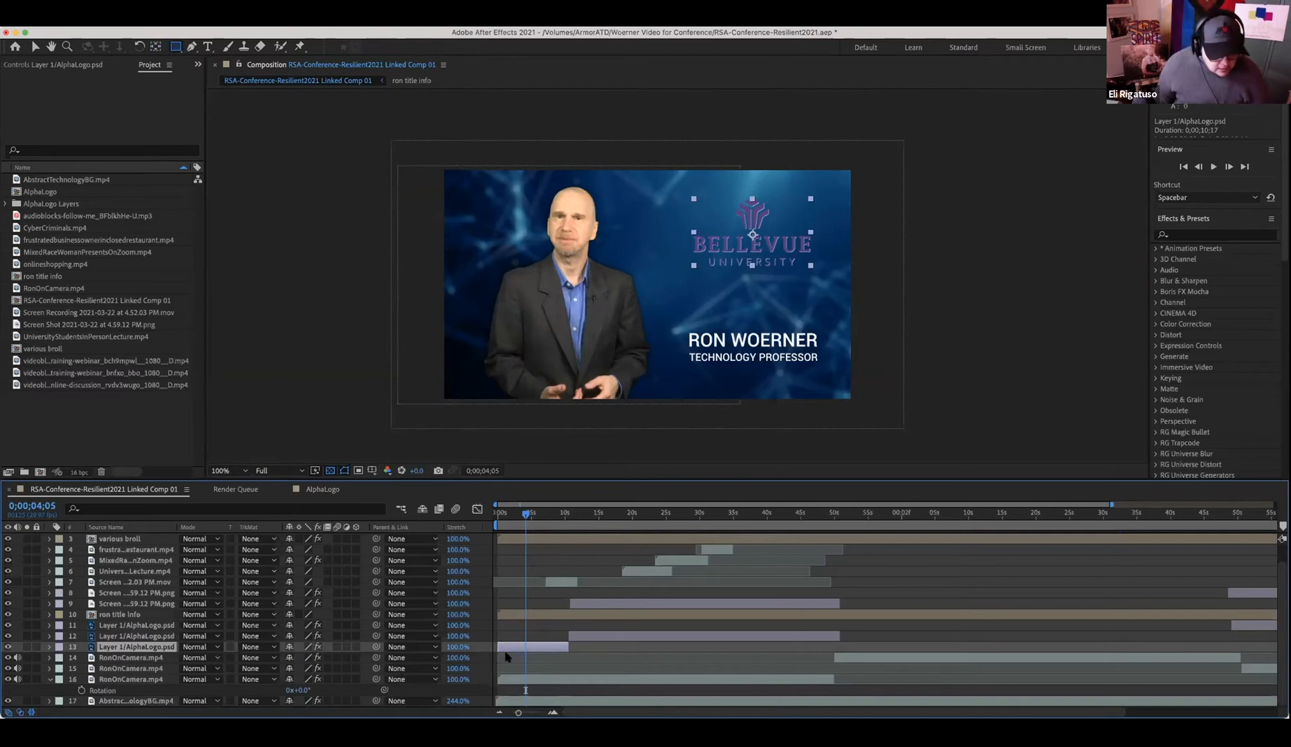
{"action": "left_click", "coordinate": [516, 680]}
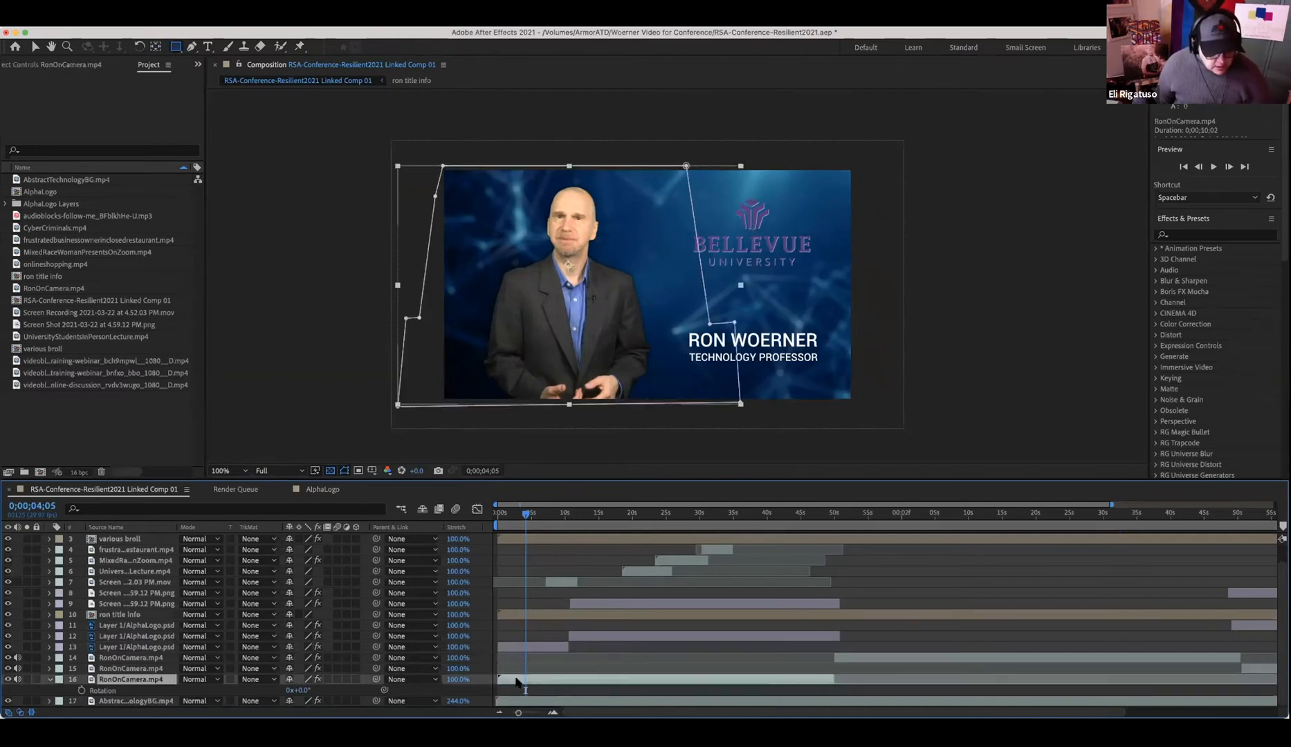
{"action": "key", "text": "m"}
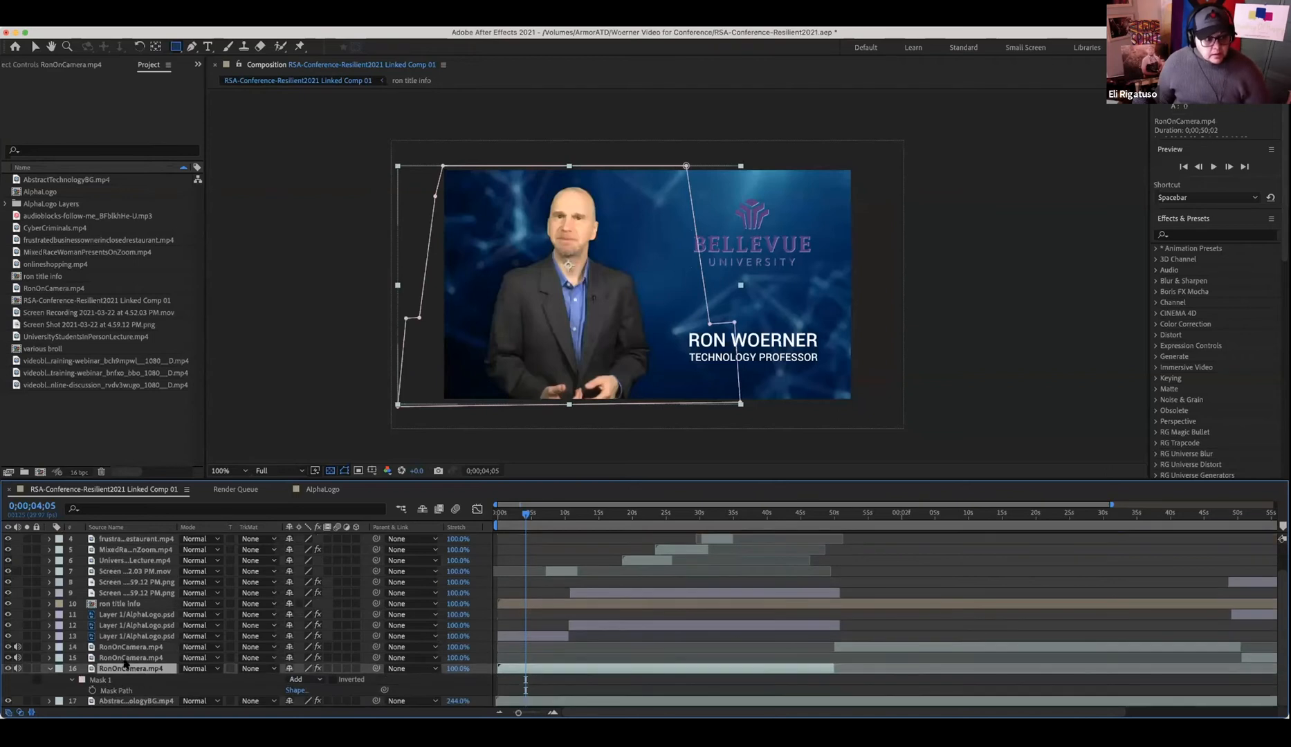
{"action": "left_click", "coordinate": [96, 680]}
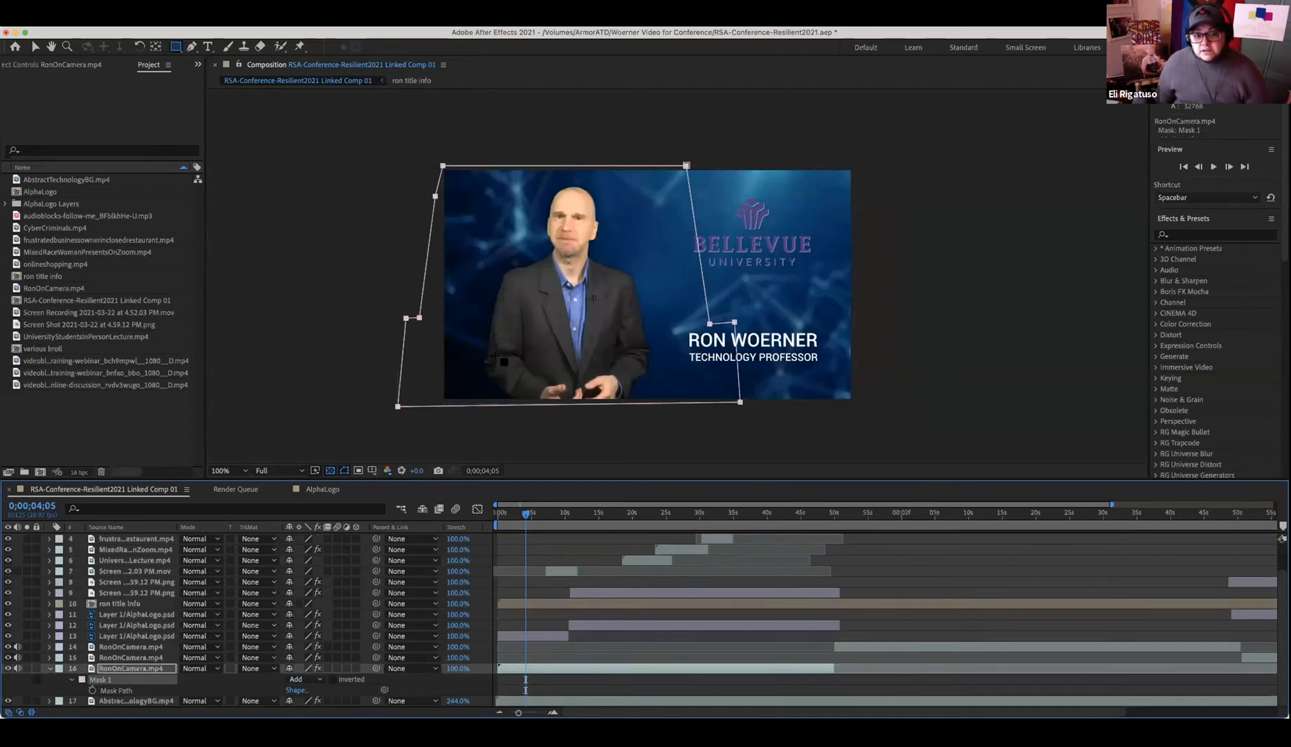
- Try replacing Mask 1 on RonOnCamera.mp4 layer 16 with a rectangular mask drawn closely around the presenter
{"action": "left_click", "coordinate": [552, 668]}
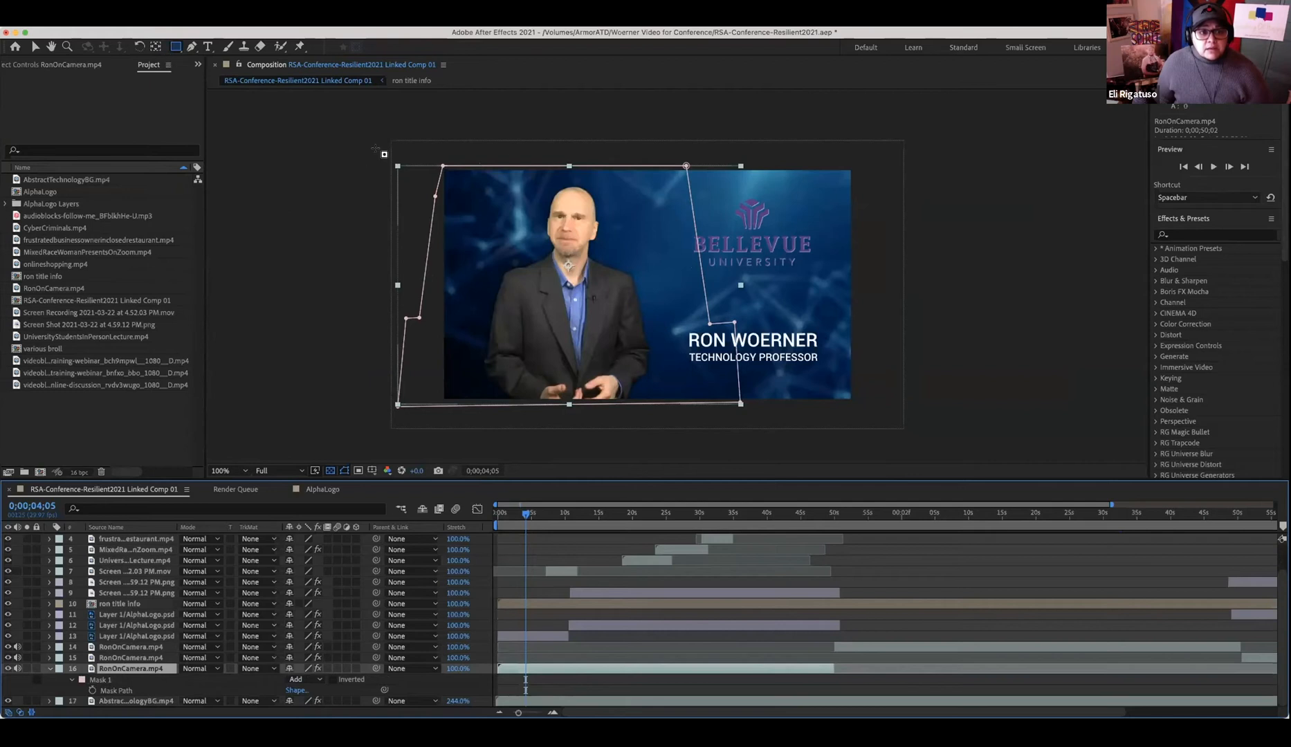
{"action": "left_click_drag", "start_coordinate": [462, 173], "coordinate": [672, 400]}
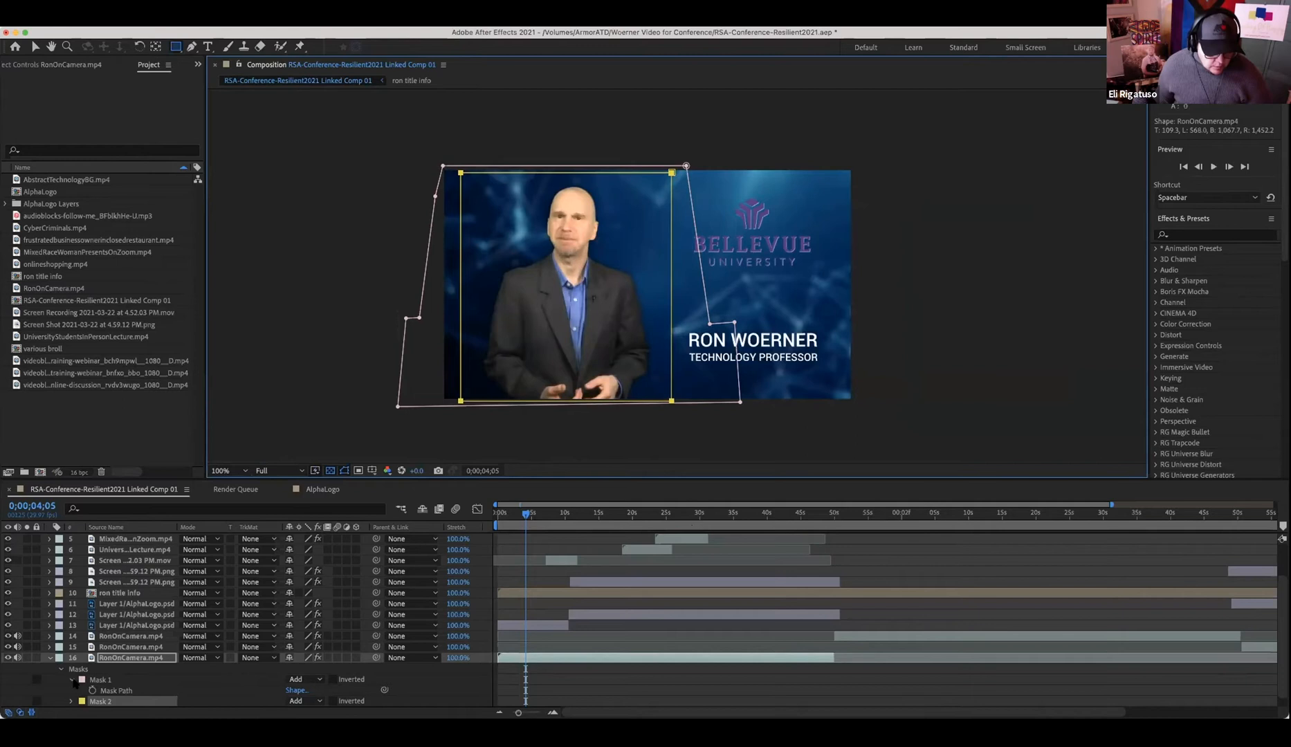
{"action": "left_click", "coordinate": [96, 680]}
{"action": "key", "text": "Delete"}
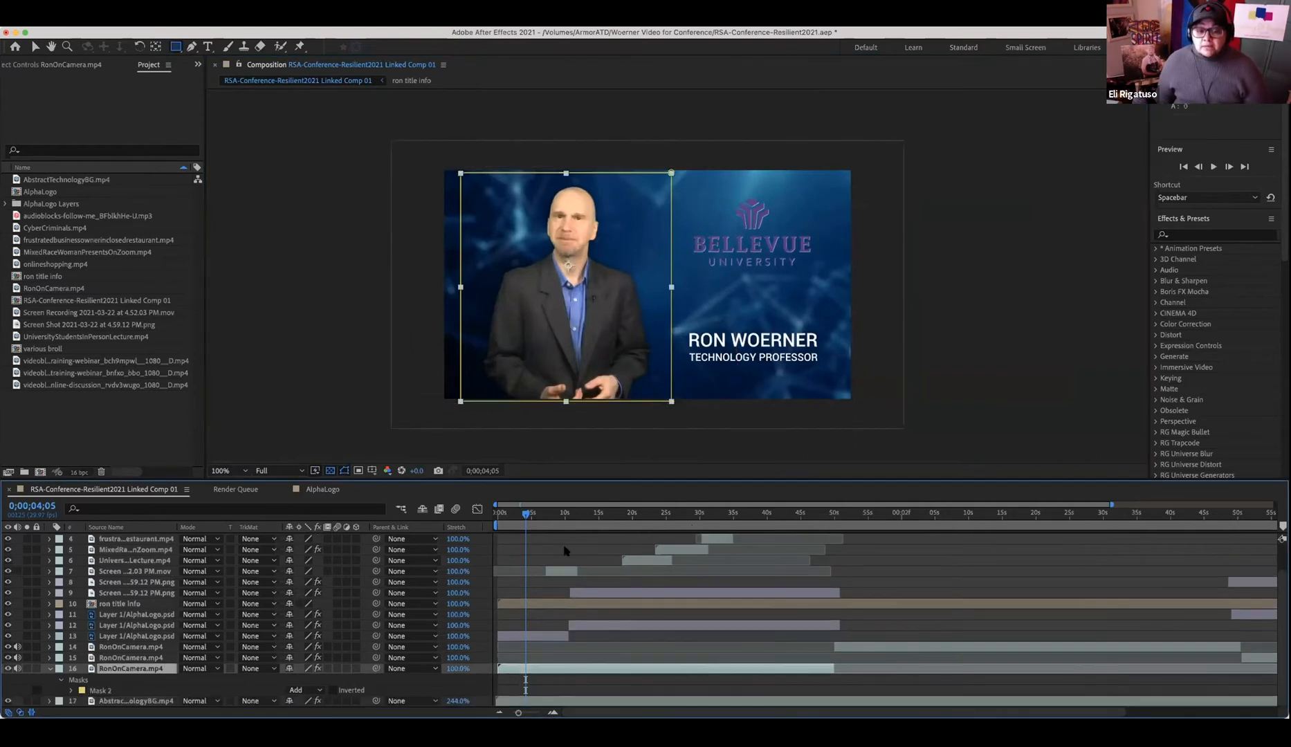
- Scrub through the composition to 0;00;42;09 to check the rectangular mask against the presenter's movement, and undo the mask replacement
{"action": "mouse_move", "coordinate": [527, 513]}
{"action": "left_mouse_down"}
{"action": "mouse_move", "coordinate": [563, 514]}
{"action": "mouse_move", "coordinate": [507, 518]}
{"action": "mouse_move", "coordinate": [539, 519]}
{"action": "left_mouse_up"}
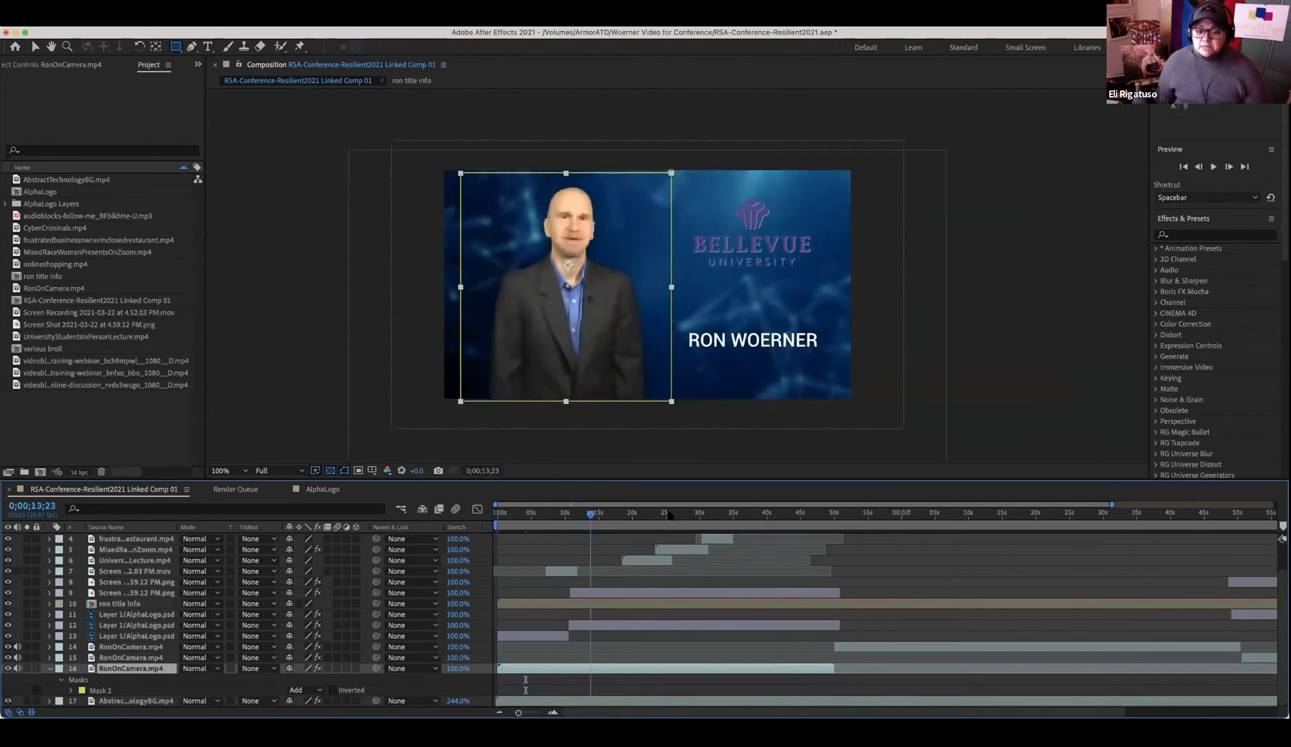
{"action": "left_click", "coordinate": [742, 513]}
{"action": "left_click_drag", "start_coordinate": [741, 513], "coordinate": [784, 513]}
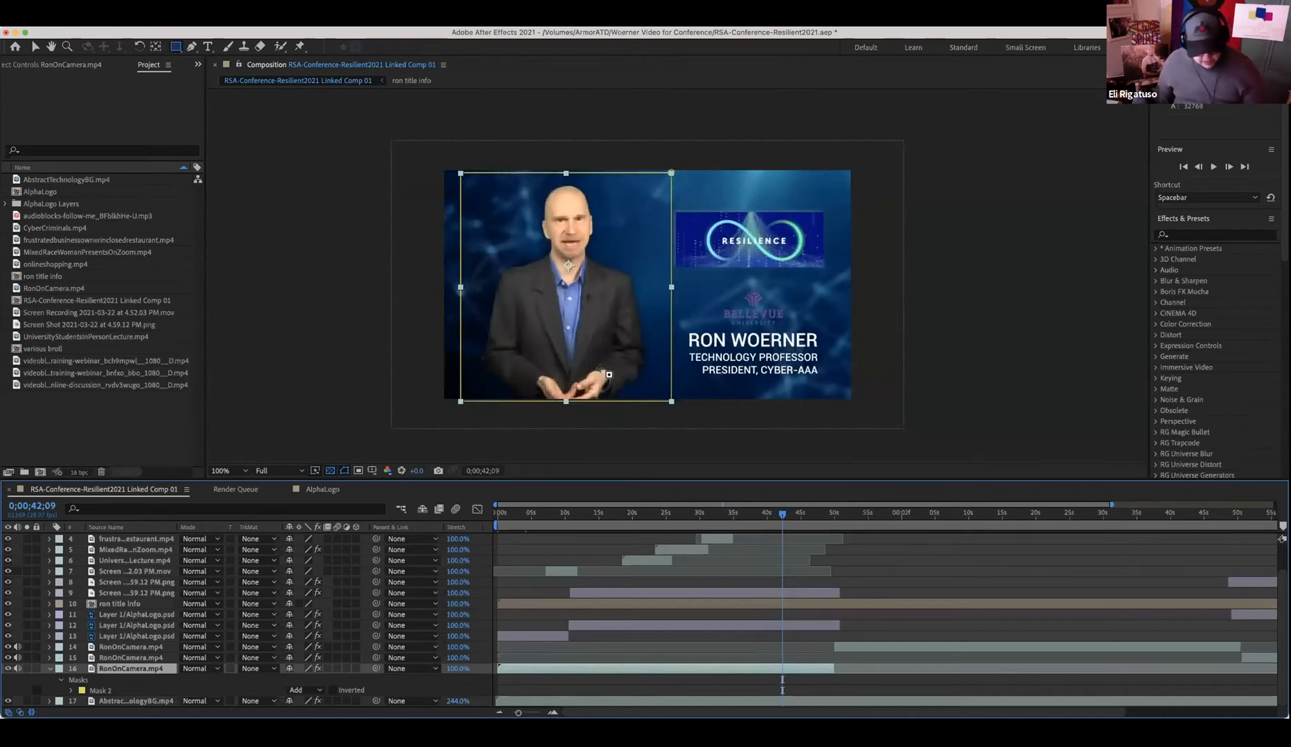
{"action": "key", "text": "super+z"}
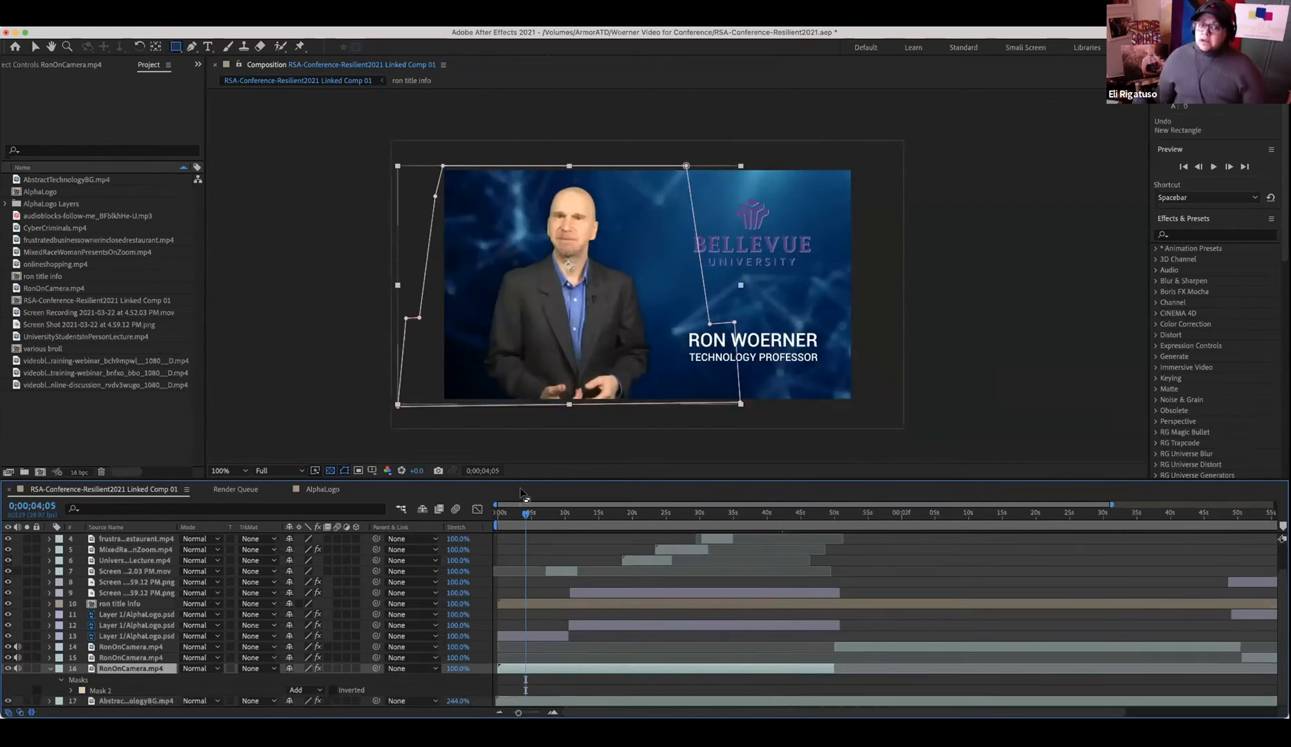
- Activate the Pen tool for drawing freeform masks
{"action": "left_click", "coordinate": [175, 47]}
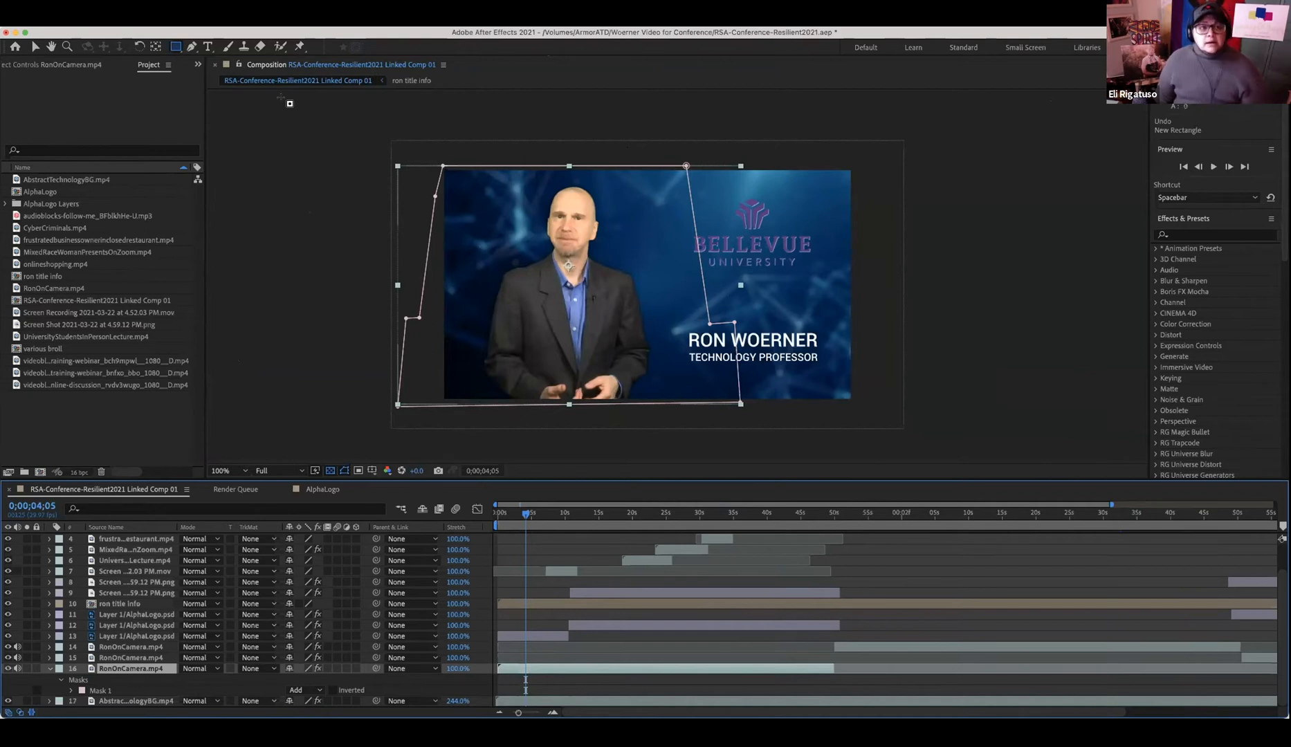
{"action": "left_click", "coordinate": [192, 47]}
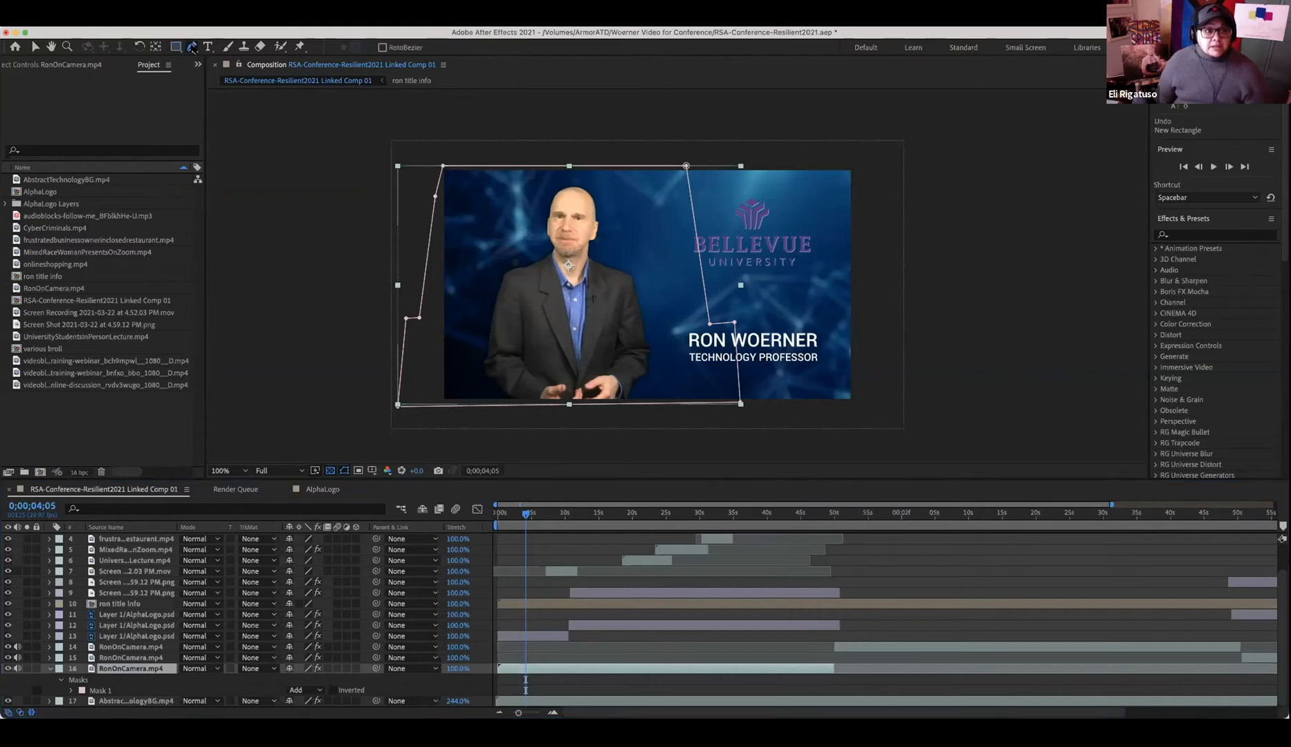
- Examine the presenter's head at 400% magnification, then return the composition view to 100% and recentre it
{"action": "scroll", "coordinate": [529, 339], "scroll_direction": "down", "scroll_amount": 2}
{"action": "scroll", "coordinate": [529, 339], "scroll_direction": "up", "scroll_amount": 4}
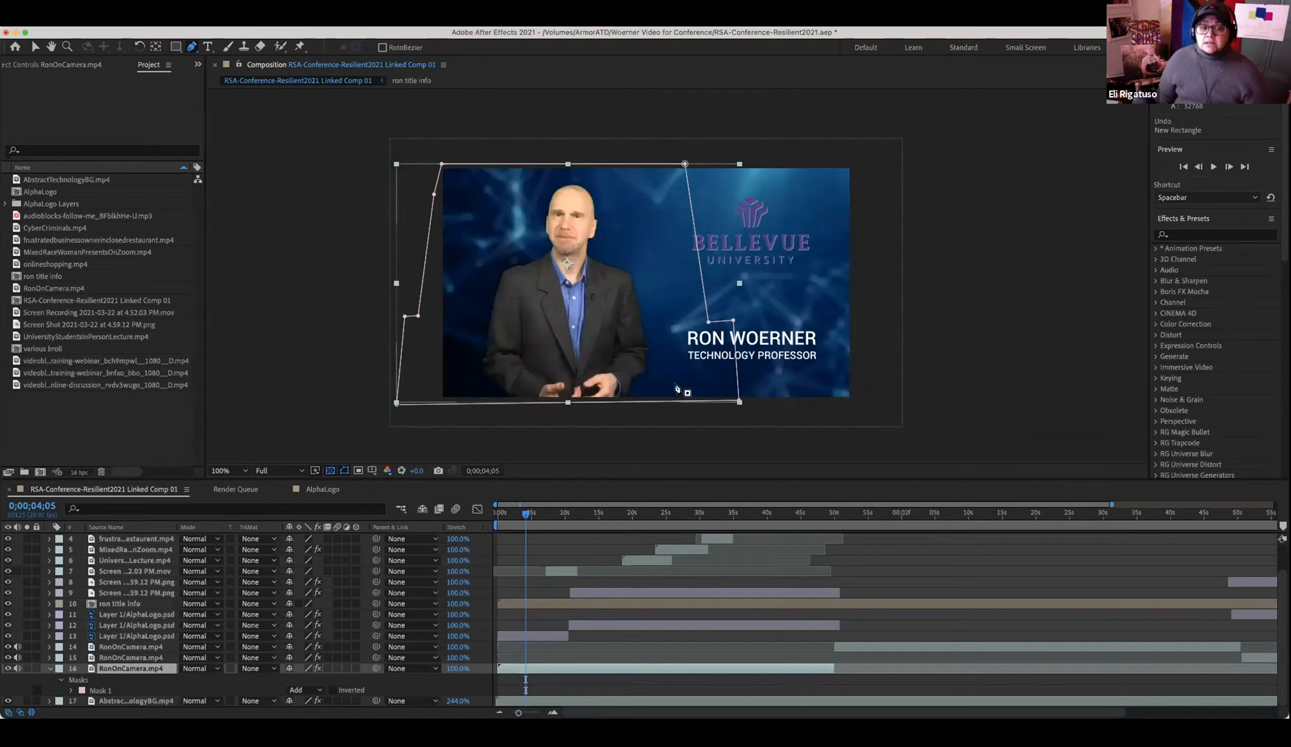
{"action": "key", "text": "period"}
{"action": "key", "text": "period"}
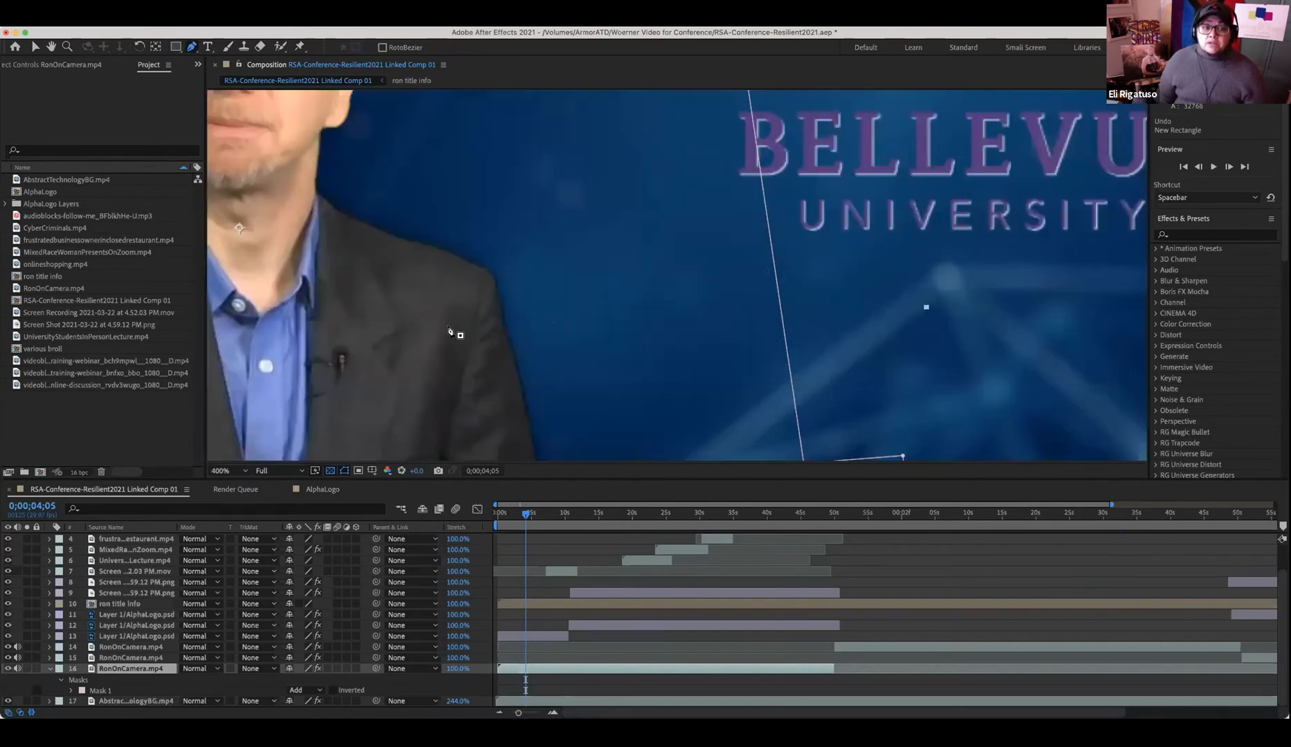
{"action": "key", "text": "h"}
{"action": "left_click_drag", "start_coordinate": [322, 245], "coordinate": [717, 436]}
{"action": "key", "text": "g"}
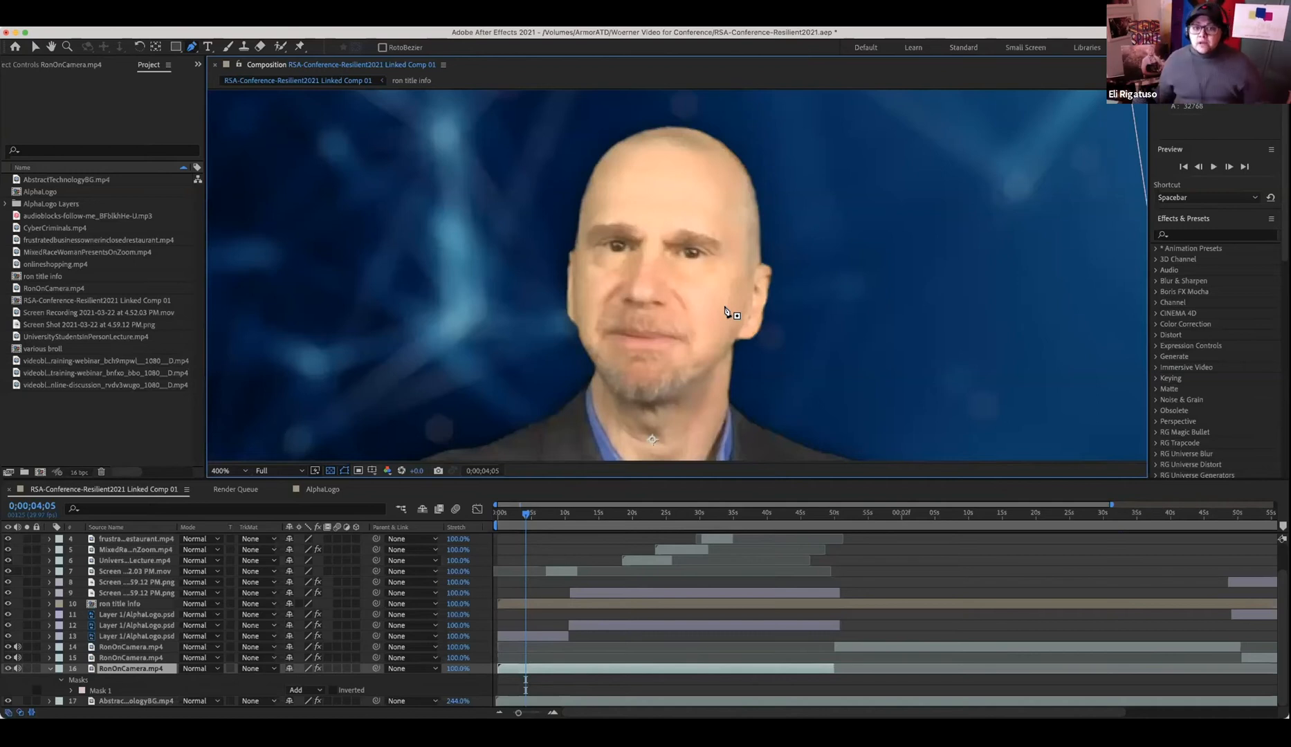
{"action": "scroll", "coordinate": [728, 312], "scroll_direction": "down", "scroll_amount": 1}
{"action": "scroll", "coordinate": [728, 311], "scroll_direction": "down", "scroll_amount": 1}
{"action": "scroll", "coordinate": [658, 328], "scroll_direction": "up", "scroll_amount": 1}
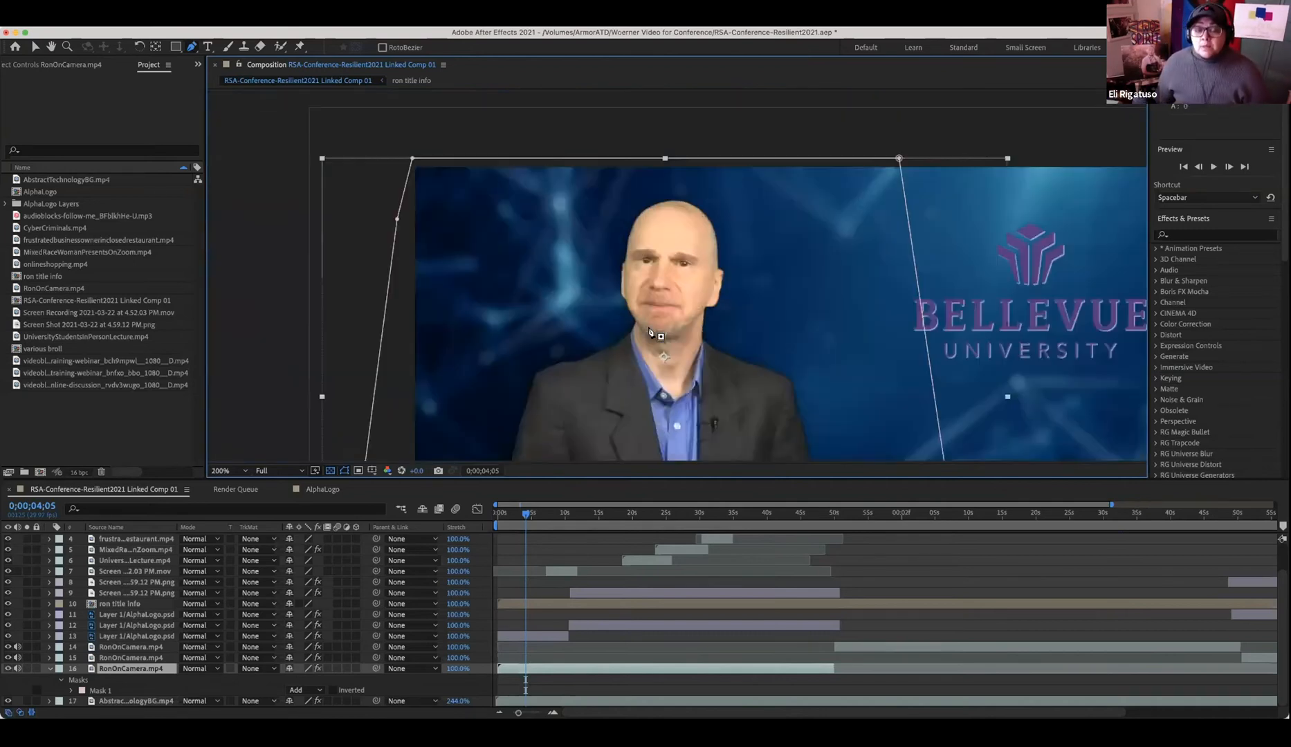
{"action": "scroll", "coordinate": [658, 328], "scroll_direction": "down", "scroll_amount": 1}
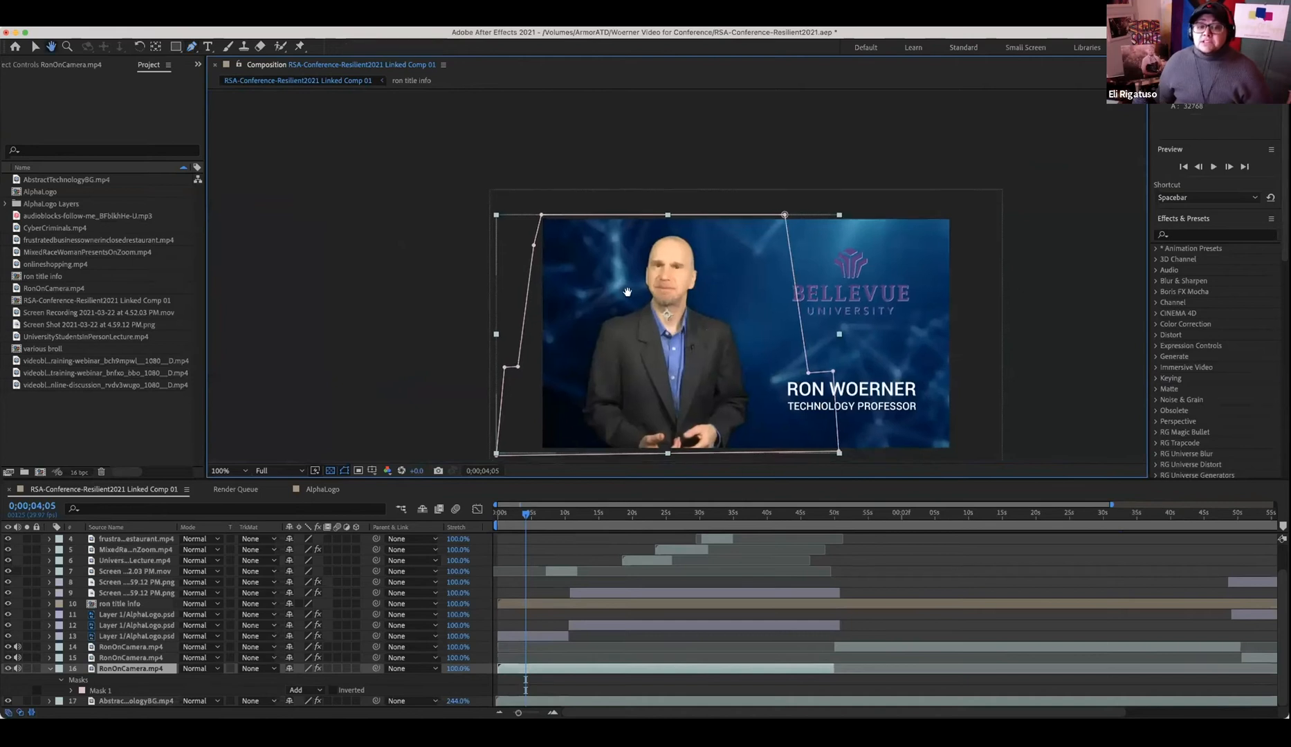
{"action": "left_click_drag", "start_coordinate": [683, 337], "coordinate": [614, 279]}
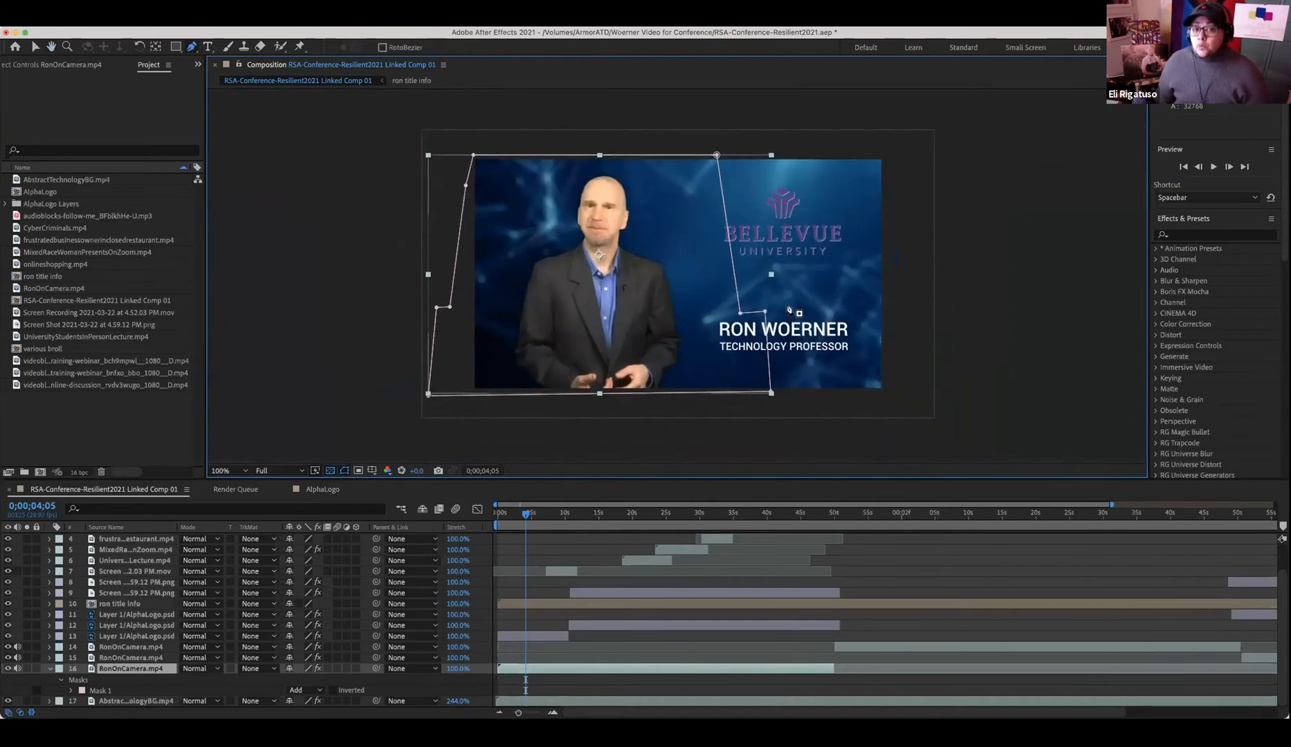
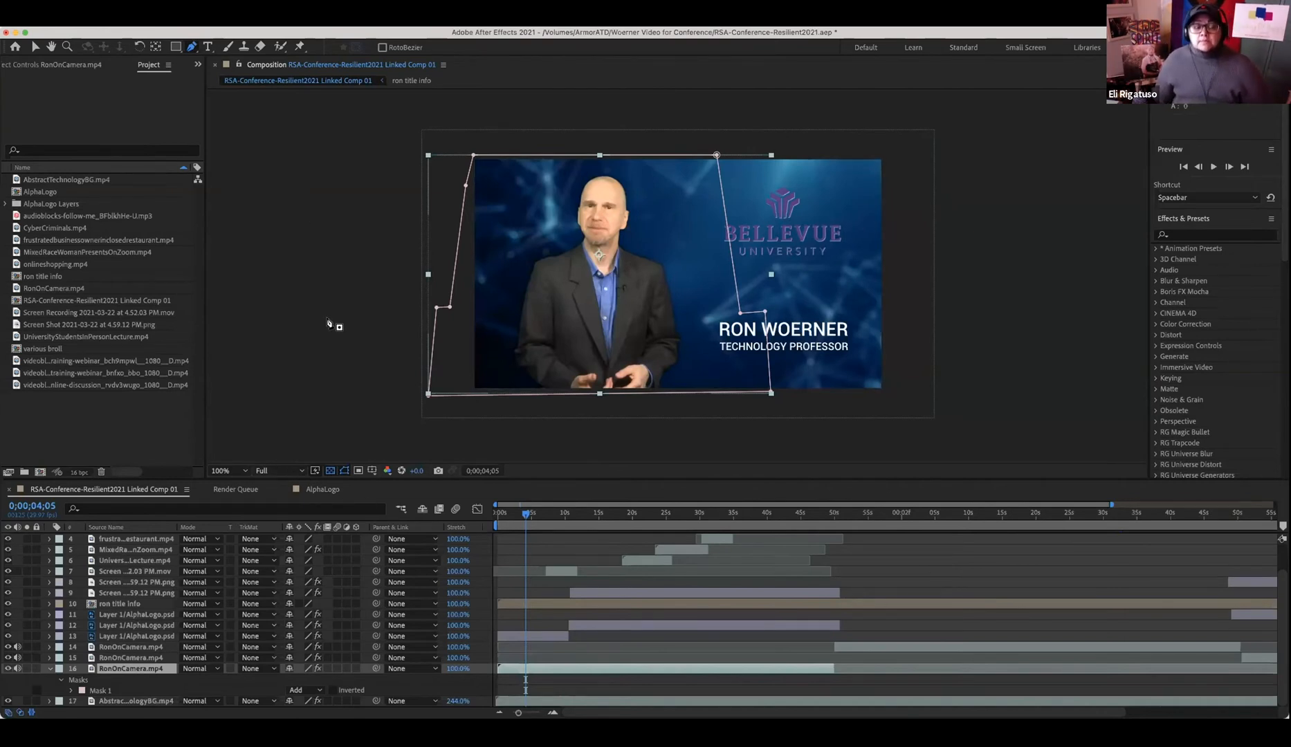
- Set the composition's preview resolution to Quarter
{"action": "left_click", "coordinate": [276, 472]}
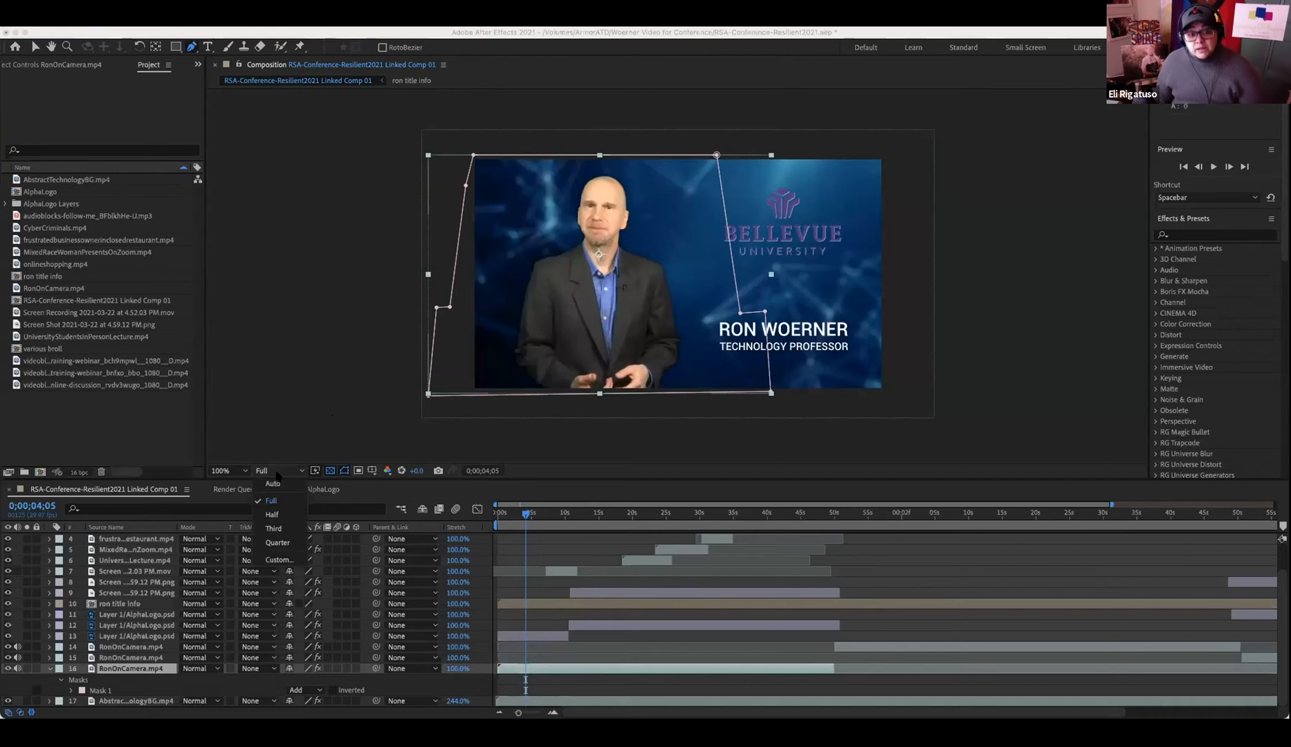
{"action": "left_click", "coordinate": [267, 546]}
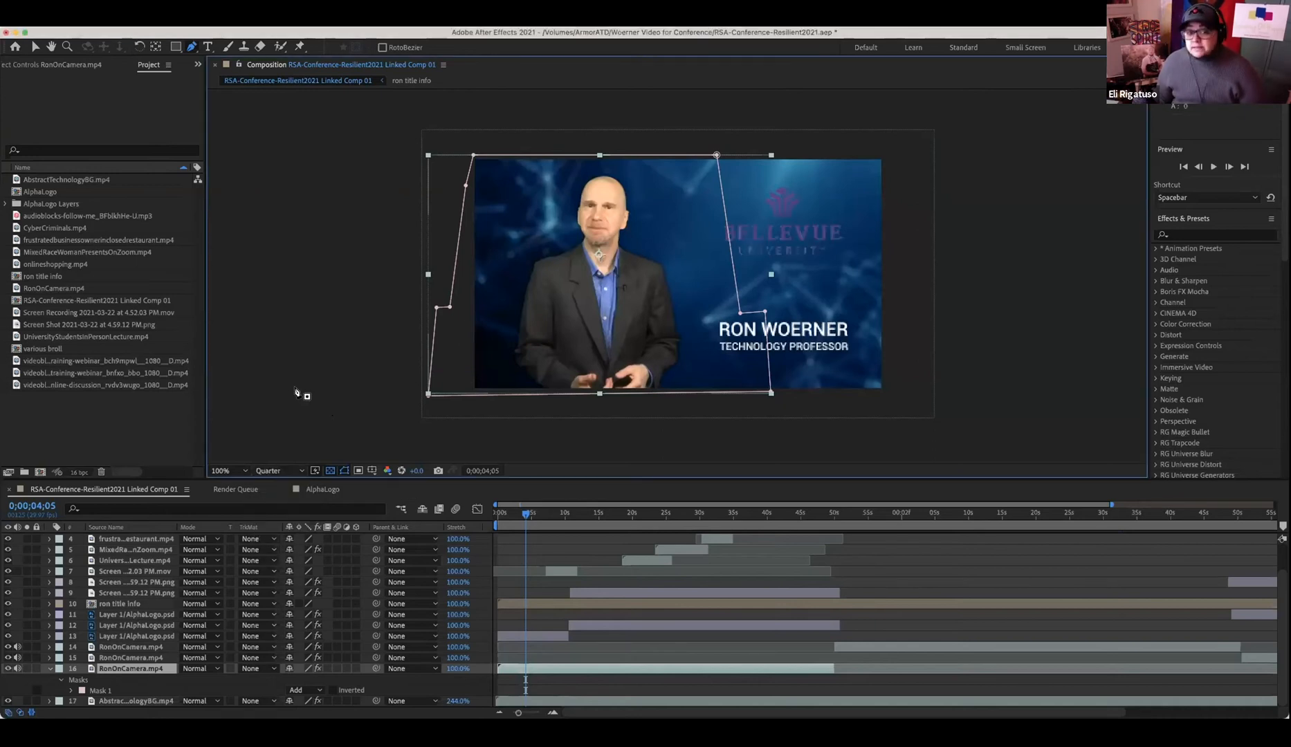
{"action": "left_click", "coordinate": [525, 517]}
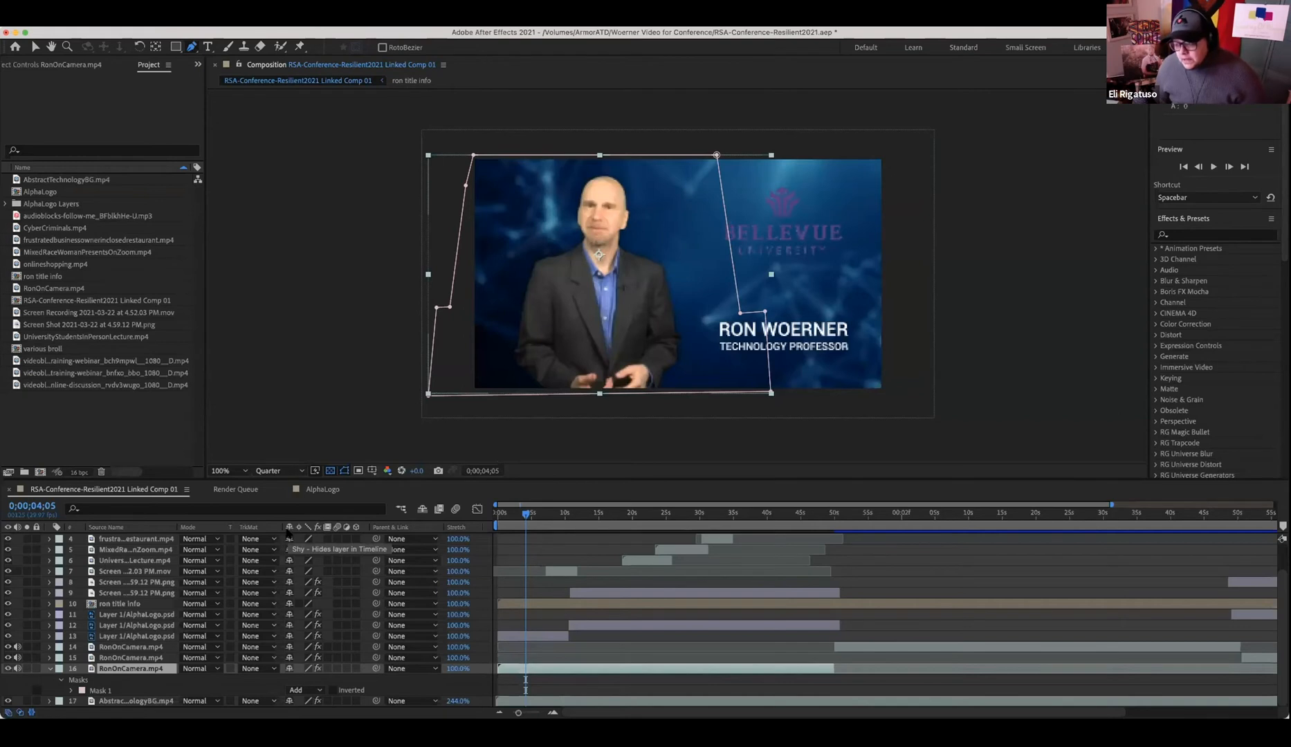
{"action": "left_click", "coordinate": [287, 529]}
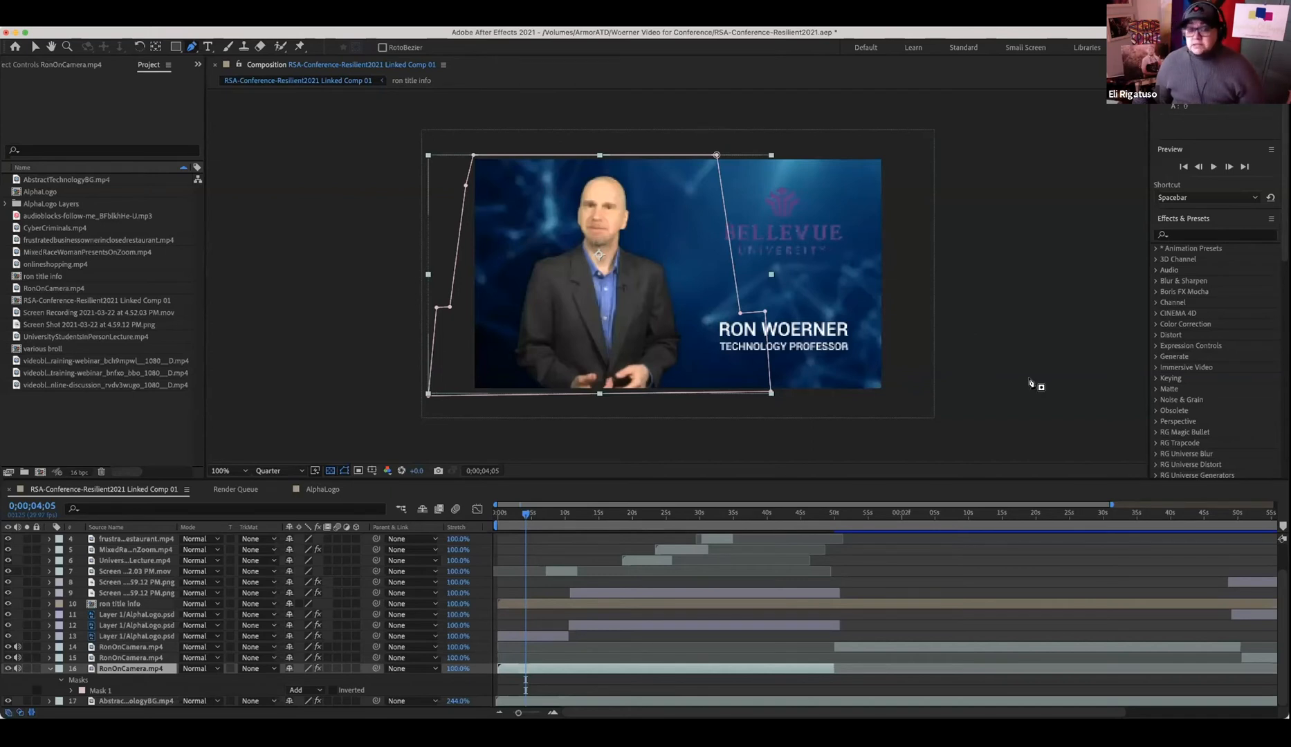
- Select the logo layer on layer 13 and set the composition's preview resolution to Full
{"action": "left_click", "coordinate": [537, 636]}
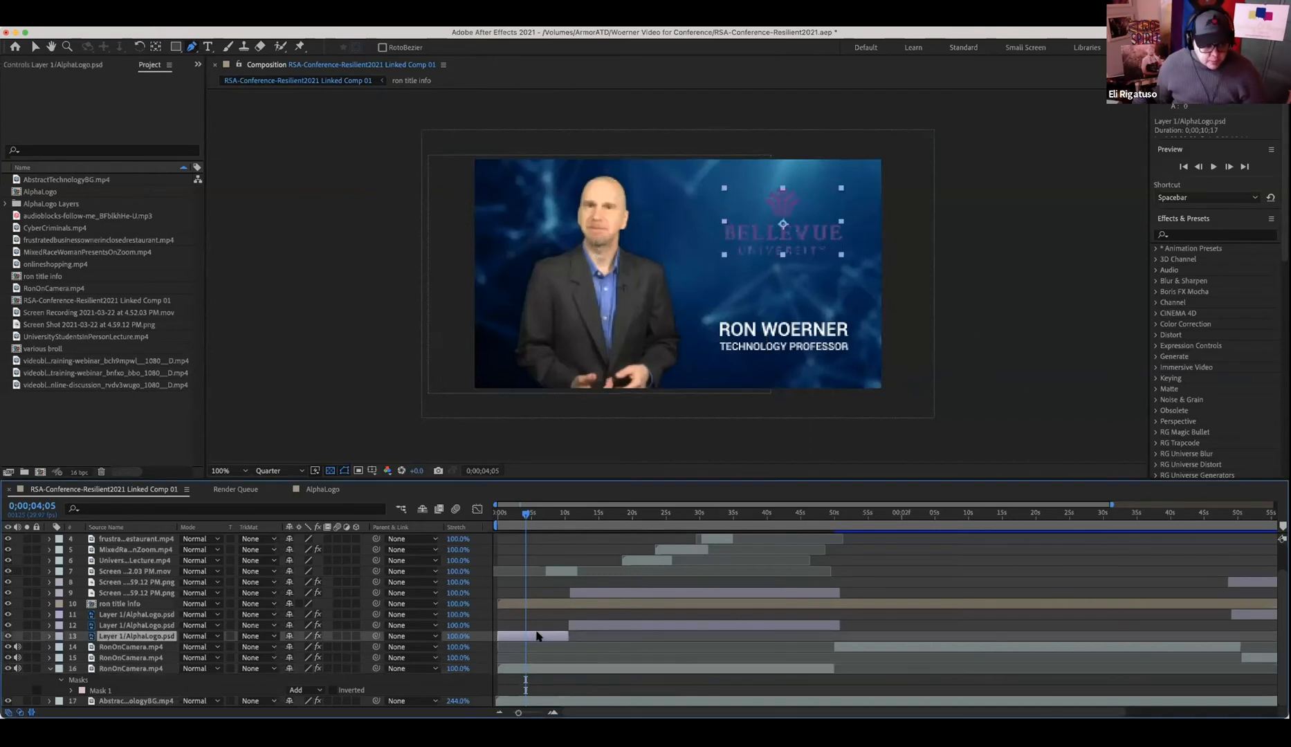
{"action": "left_click", "coordinate": [276, 471]}
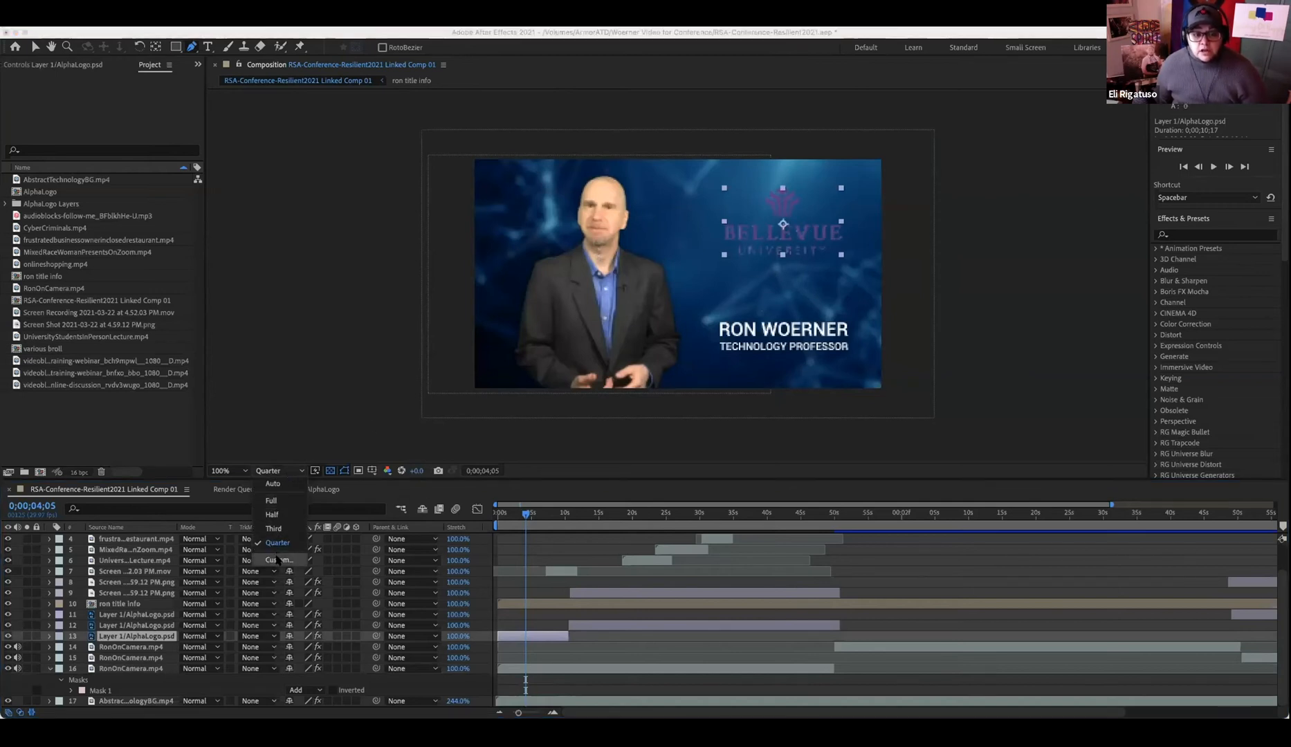
{"action": "left_click", "coordinate": [281, 471]}
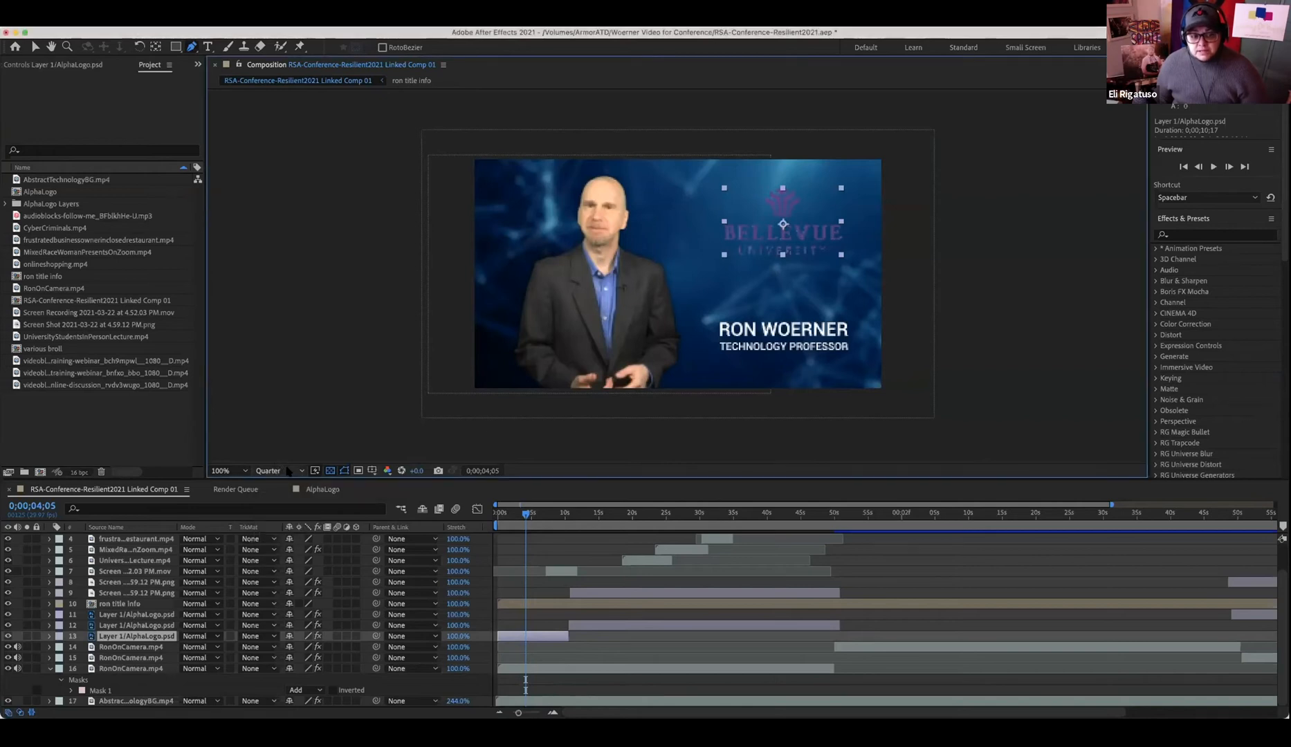
{"action": "left_click", "coordinate": [289, 471]}
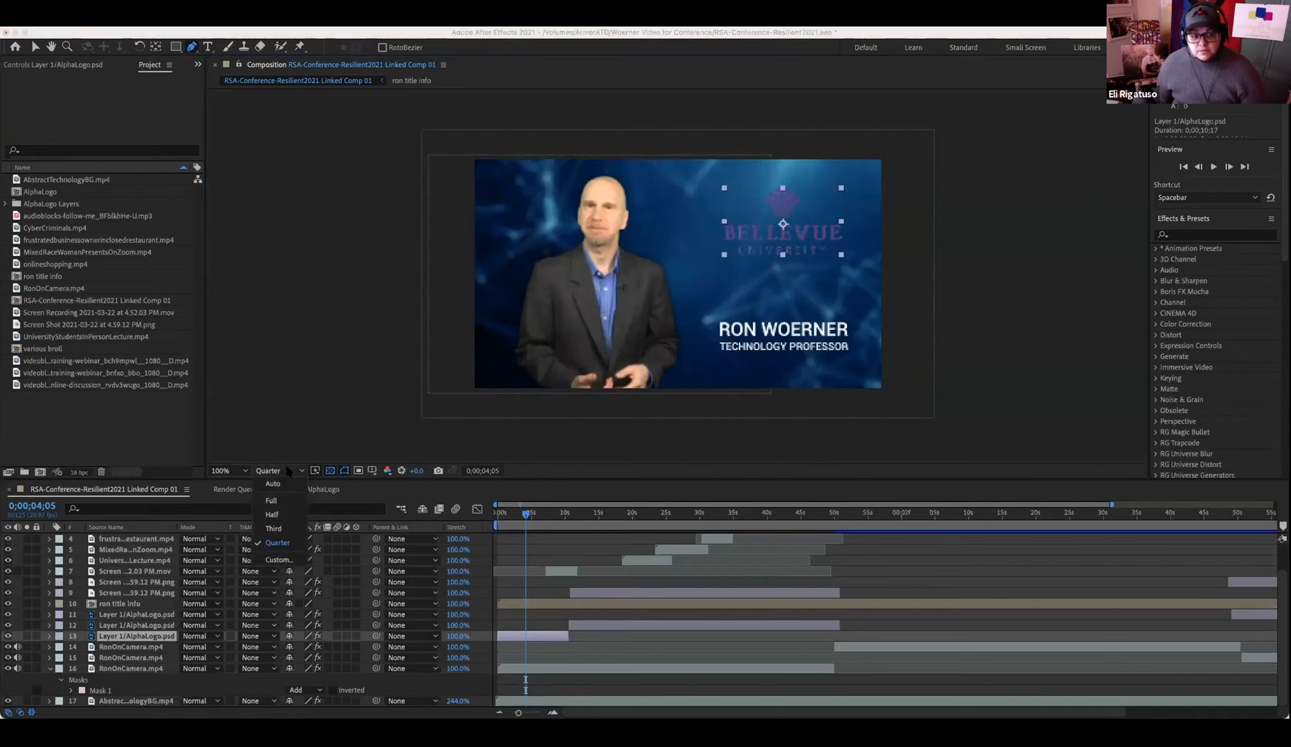
{"action": "left_click", "coordinate": [280, 501]}
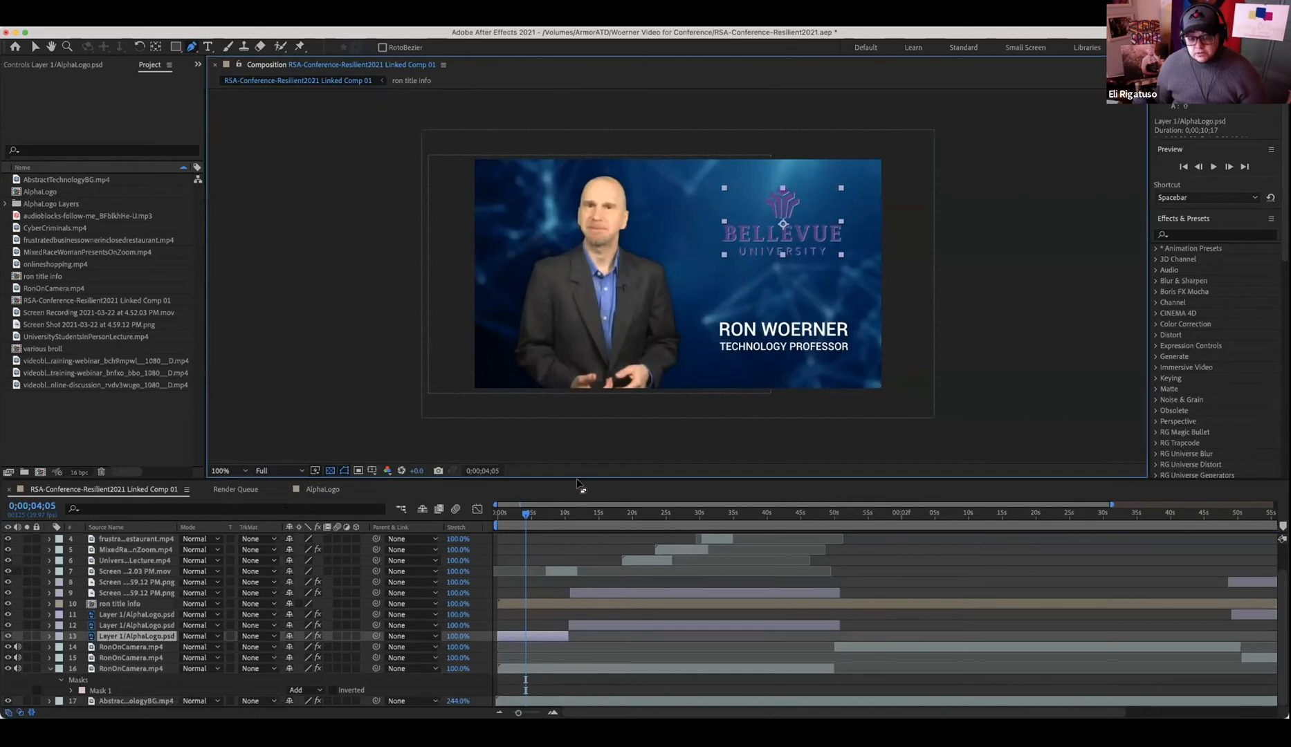
- Magnify the composition to 200% and enlarge its viewing area by shrinking the timeline's height
{"action": "key", "text": "comma"}
{"action": "key", "text": "period"}
{"action": "key", "text": "period"}
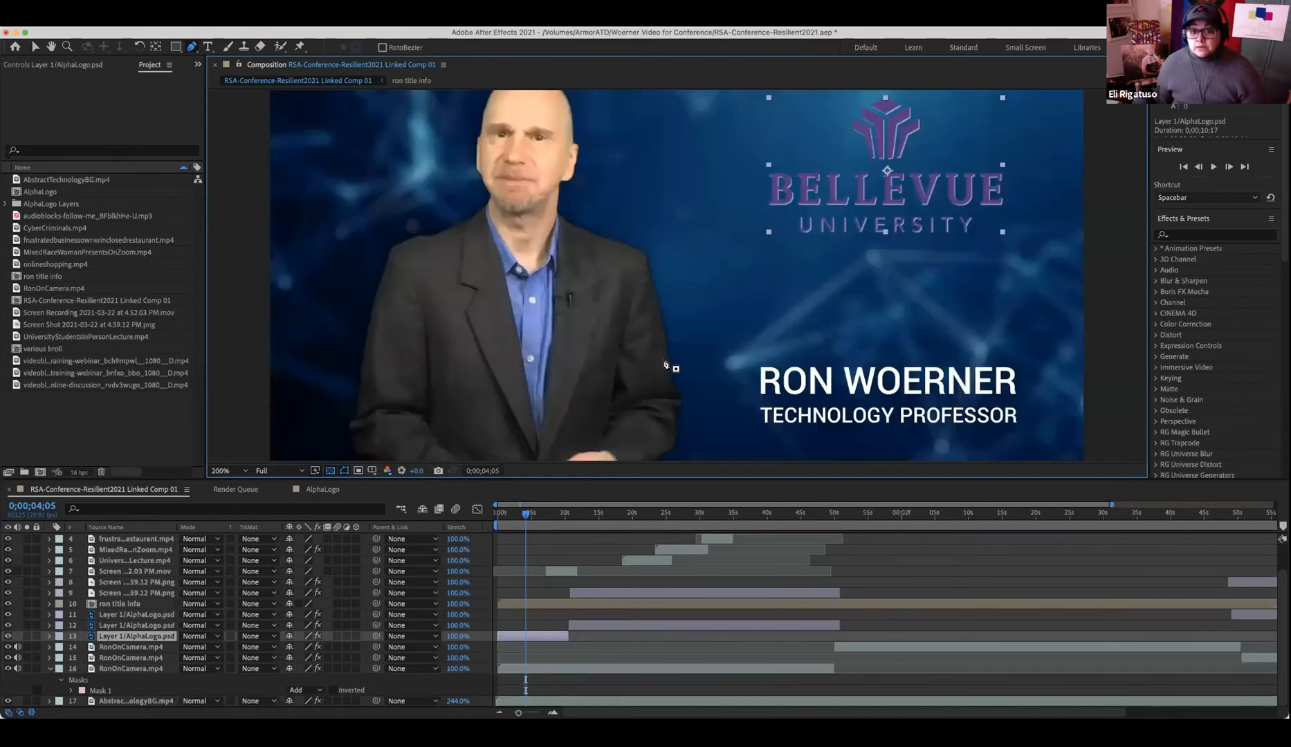
{"action": "key", "text": "comma"}
{"action": "key", "text": "period"}
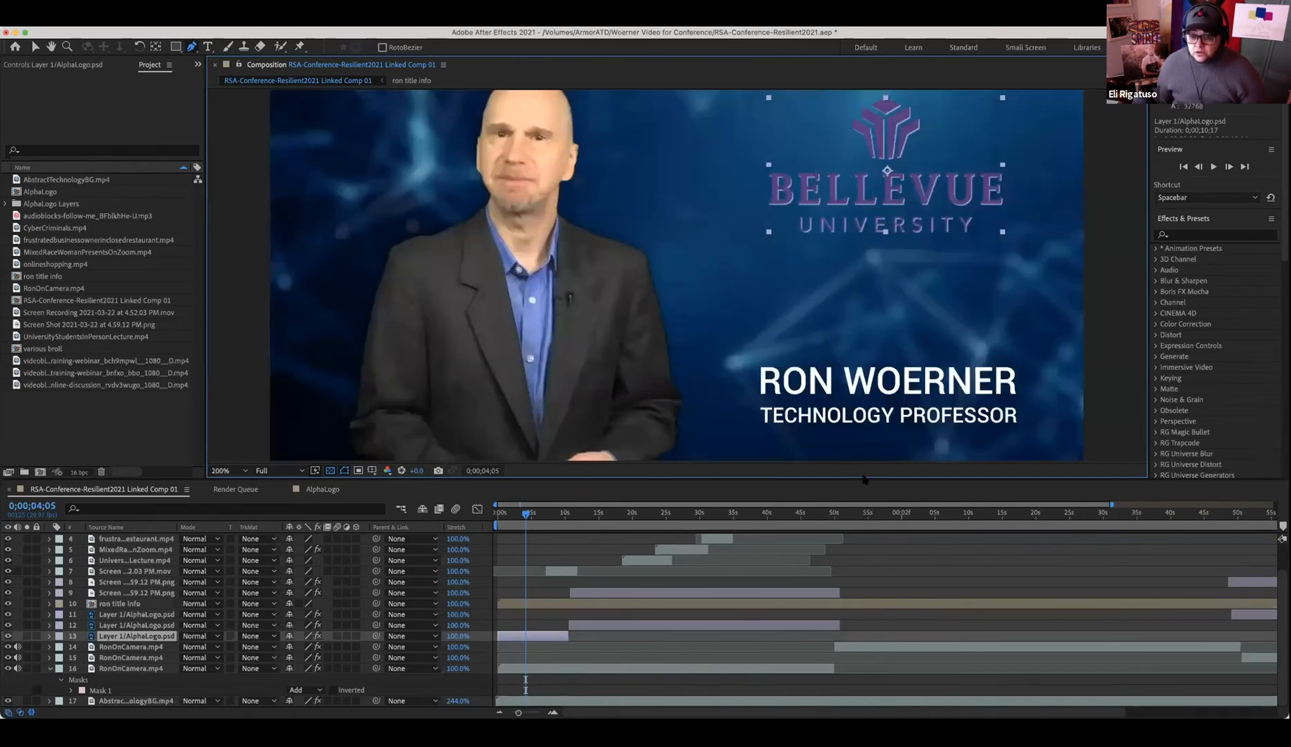
{"action": "left_click_drag", "start_coordinate": [861, 477], "coordinate": [862, 589]}
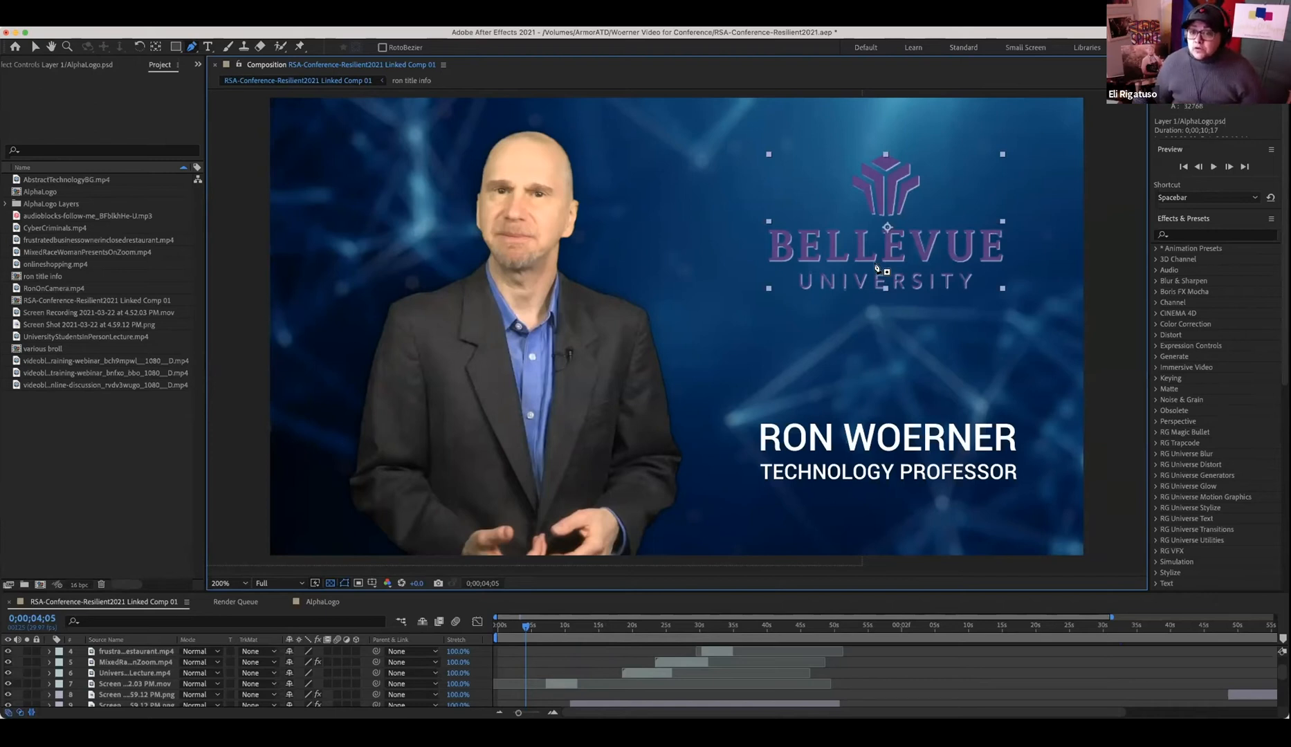
- Reveal the Scale property of the logo layer on layer 13 and set it to 147%
{"action": "scroll", "coordinate": [535, 650], "scroll_direction": "down", "scroll_amount": 5}
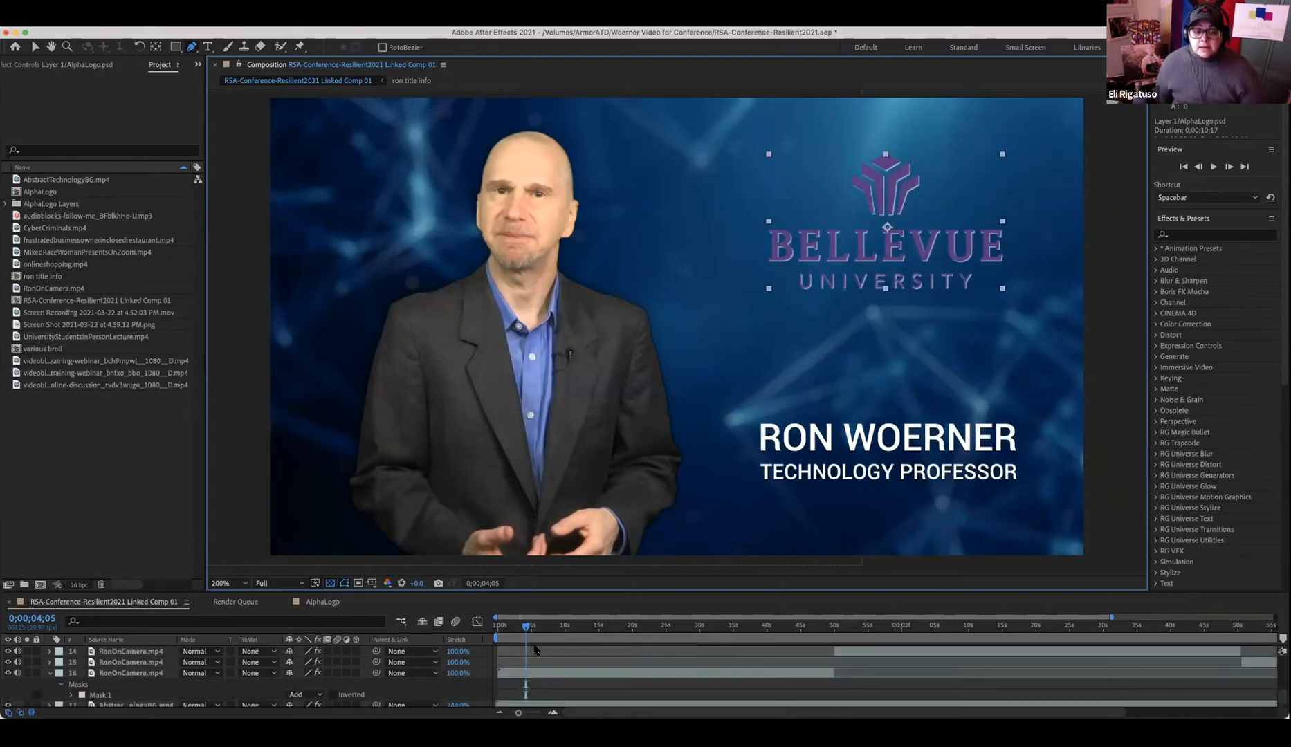
{"action": "scroll", "coordinate": [535, 650], "scroll_direction": "down", "scroll_amount": 1}
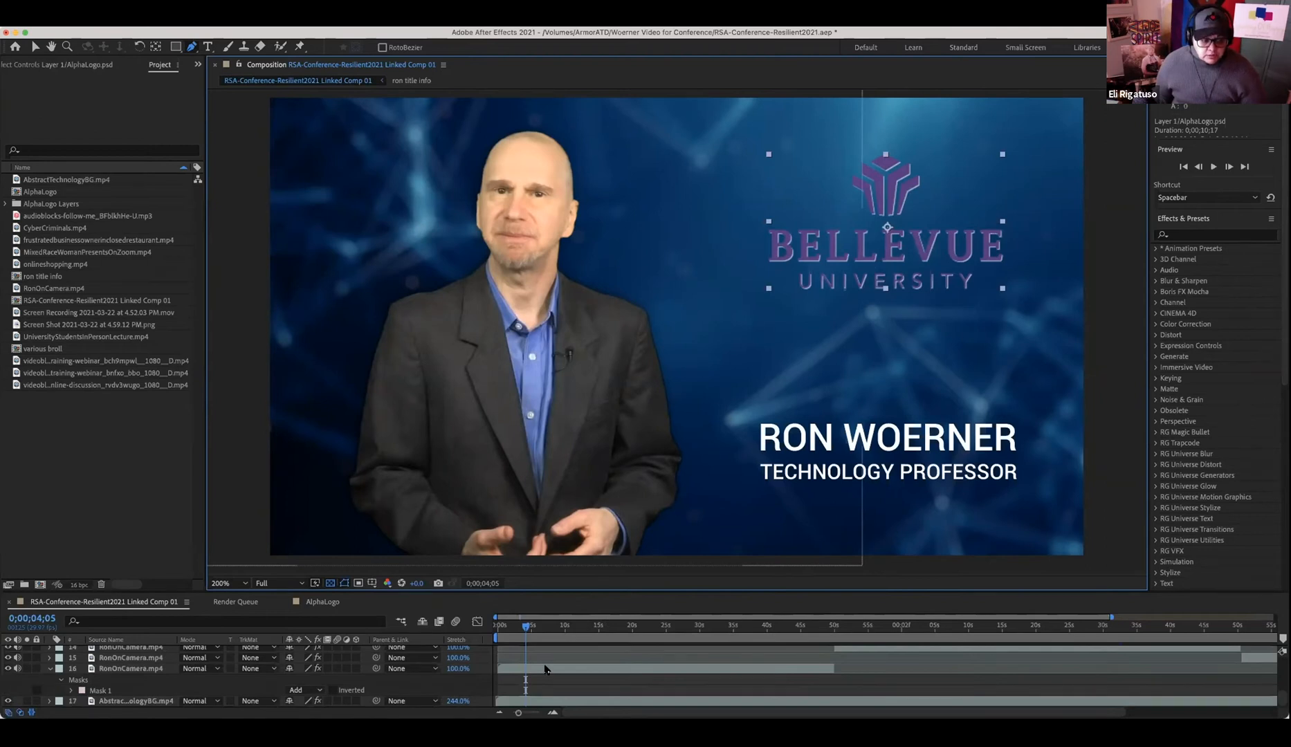
{"action": "left_click", "coordinate": [95, 467]}
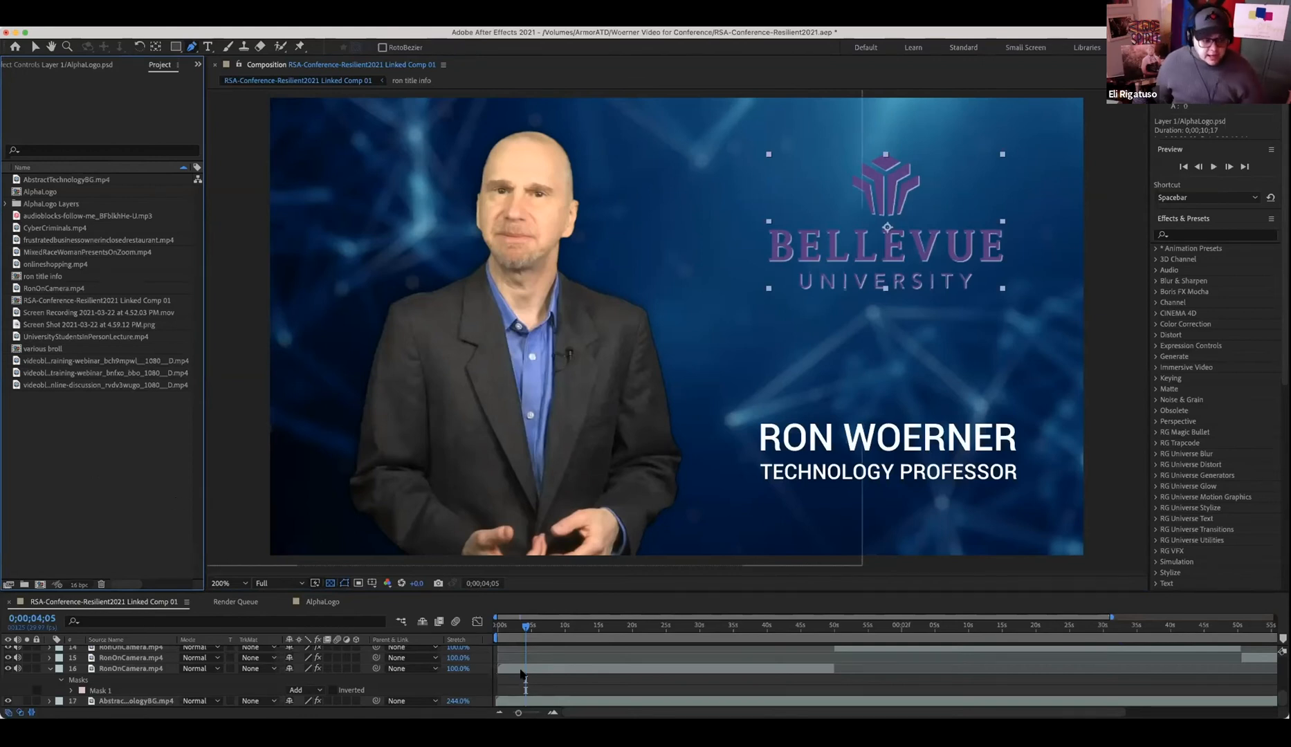
{"action": "scroll", "coordinate": [512, 693], "scroll_direction": "up", "scroll_amount": 3}
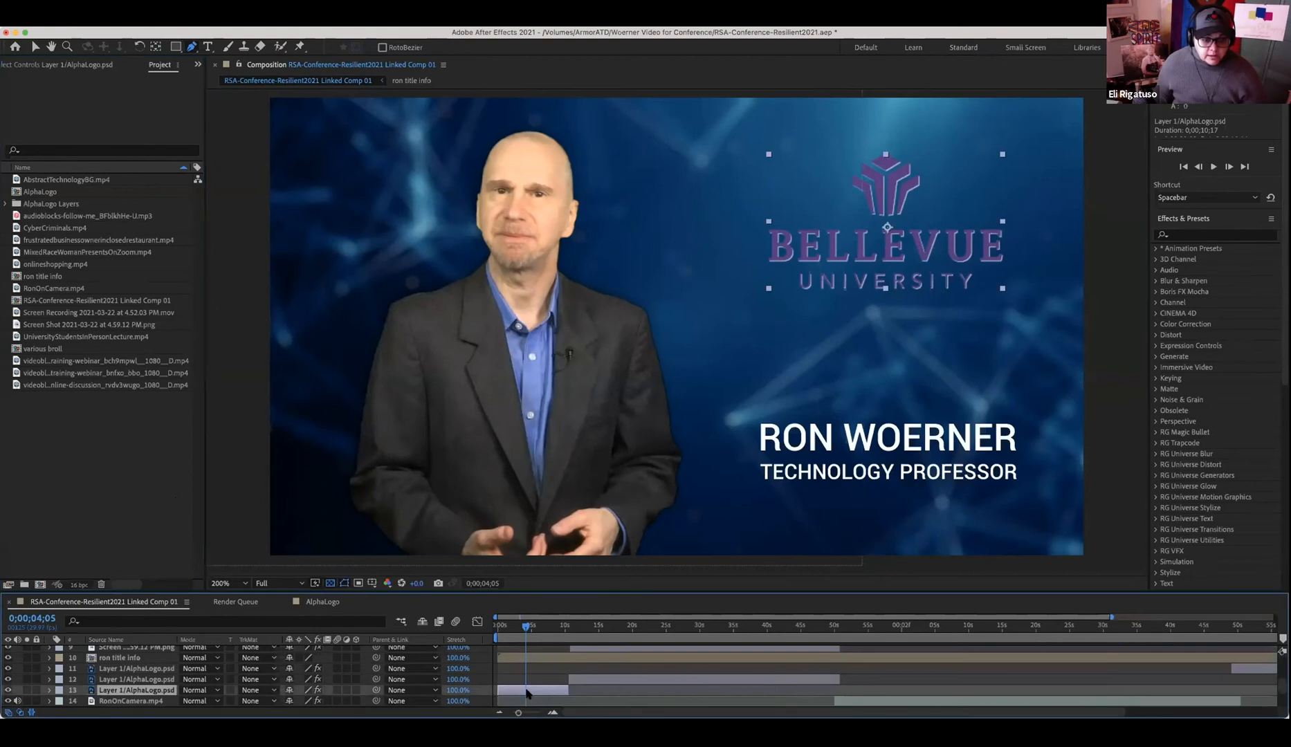
{"action": "key", "text": "s"}
{"action": "left_click_drag", "start_coordinate": [299, 704], "coordinate": [359, 701]}
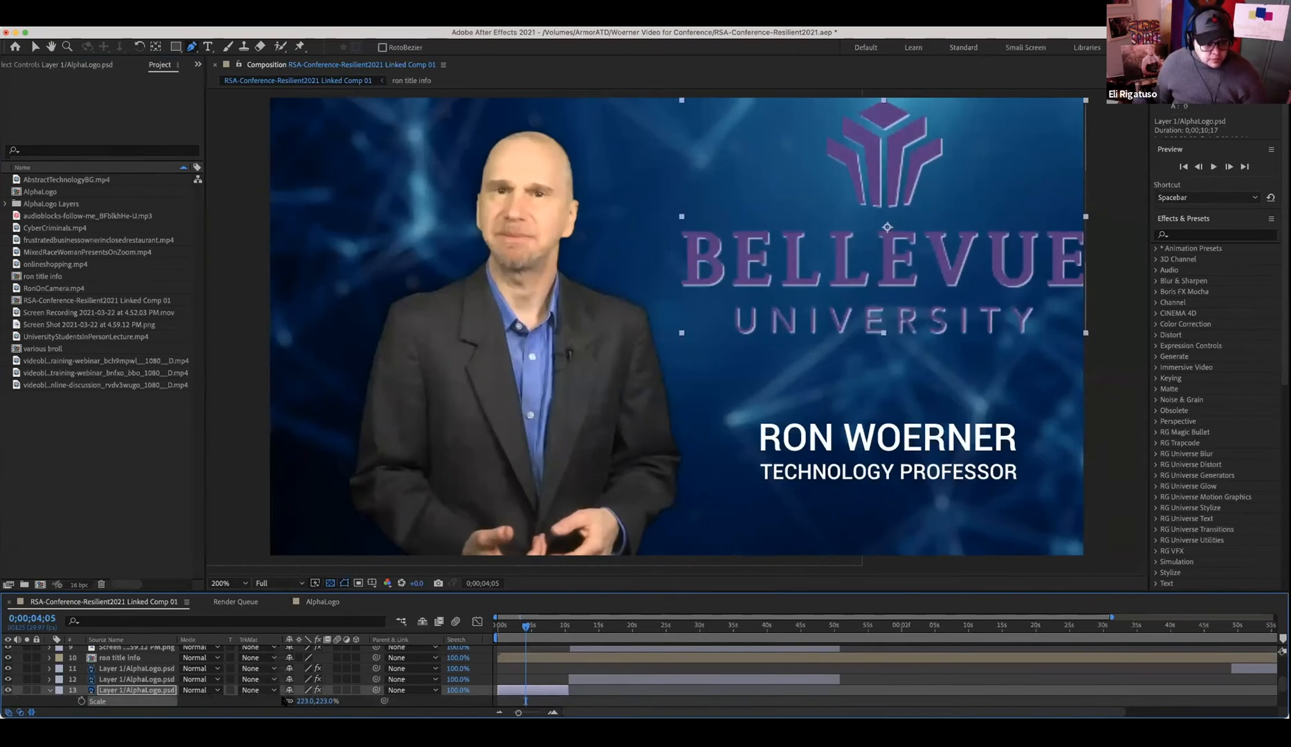
{"action": "left_click_drag", "start_coordinate": [305, 701], "coordinate": [270, 706]}
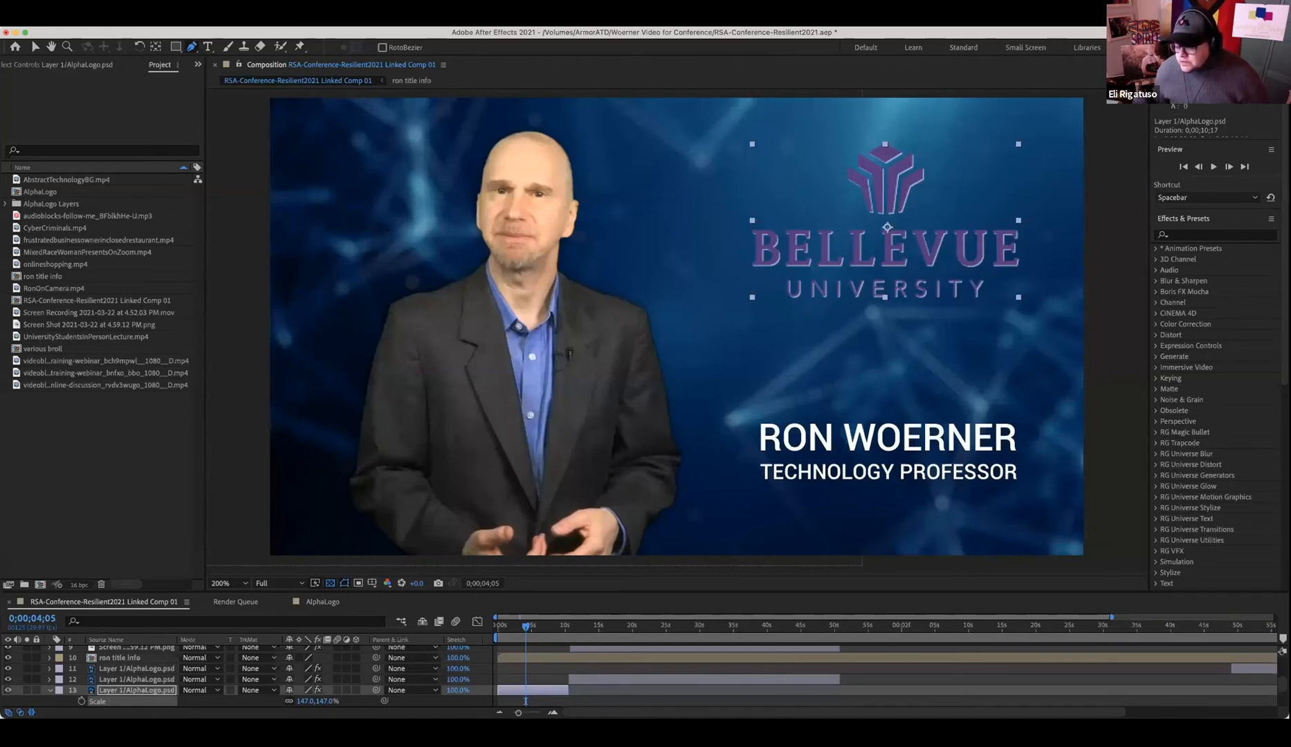
- Close the current project to open another one, saving the changes to RSA-Conference-Resilient2021.aep
{"action": "left_click", "coordinate": [137, 434]}
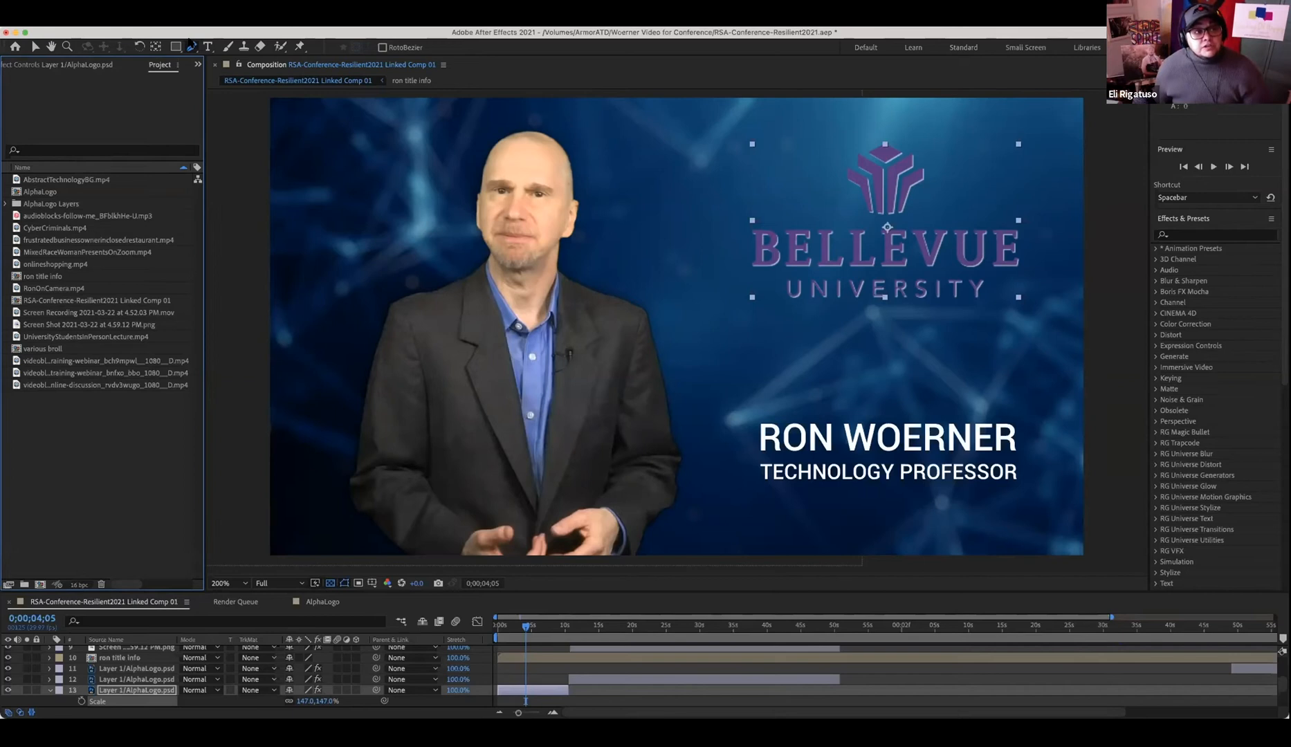
{"action": "left_click", "coordinate": [4, 27]}
{"action": "left_click", "coordinate": [23, 45]}
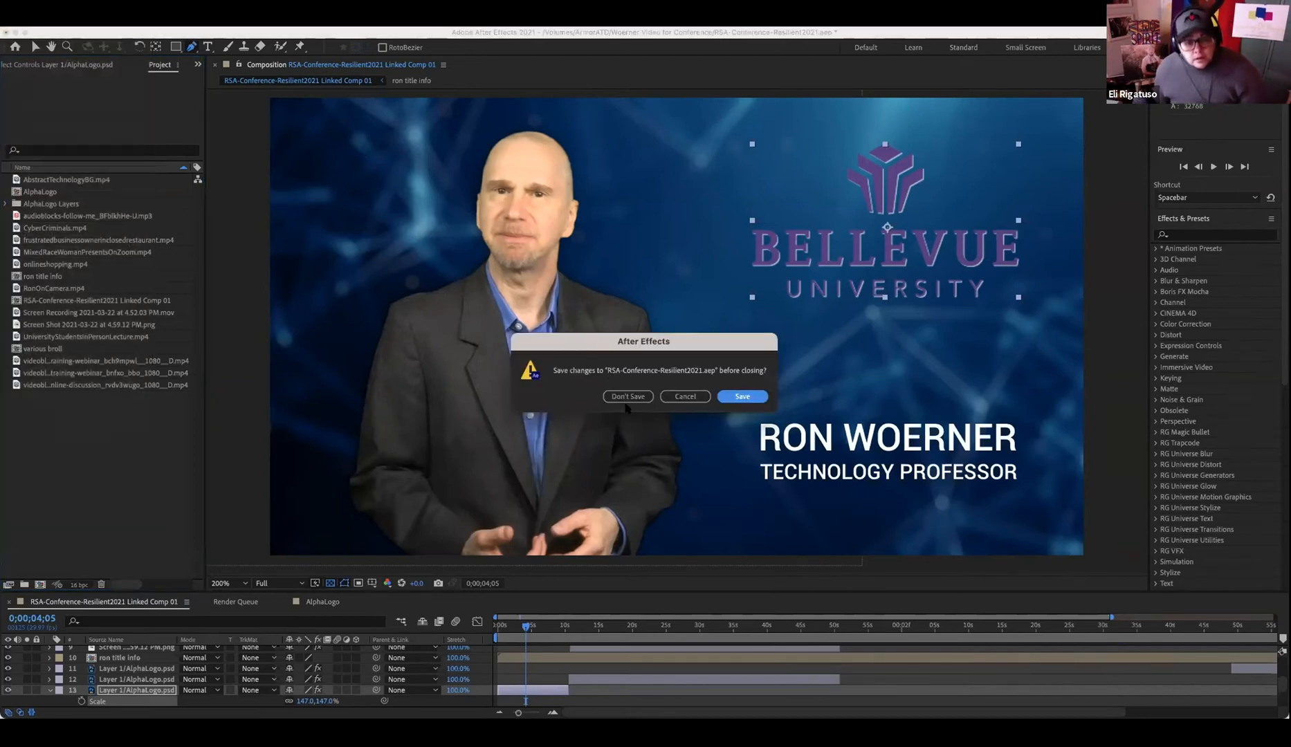
{"action": "left_click", "coordinate": [735, 397]}
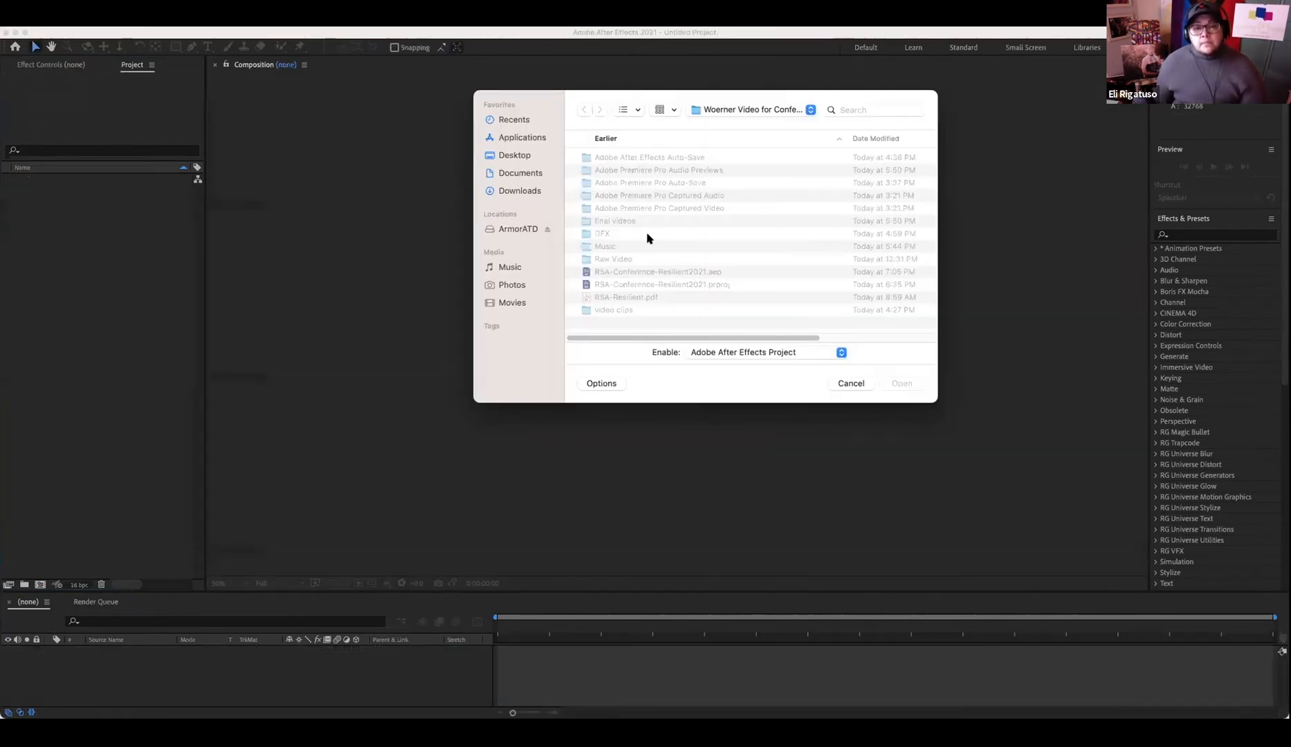
- Open MenomineeStoriesAll.aep from the Menominee Loon Story folder, inside the IAI Workshop folder in Documents on the ArmorATD drive
{"action": "left_click", "coordinate": [739, 125]}
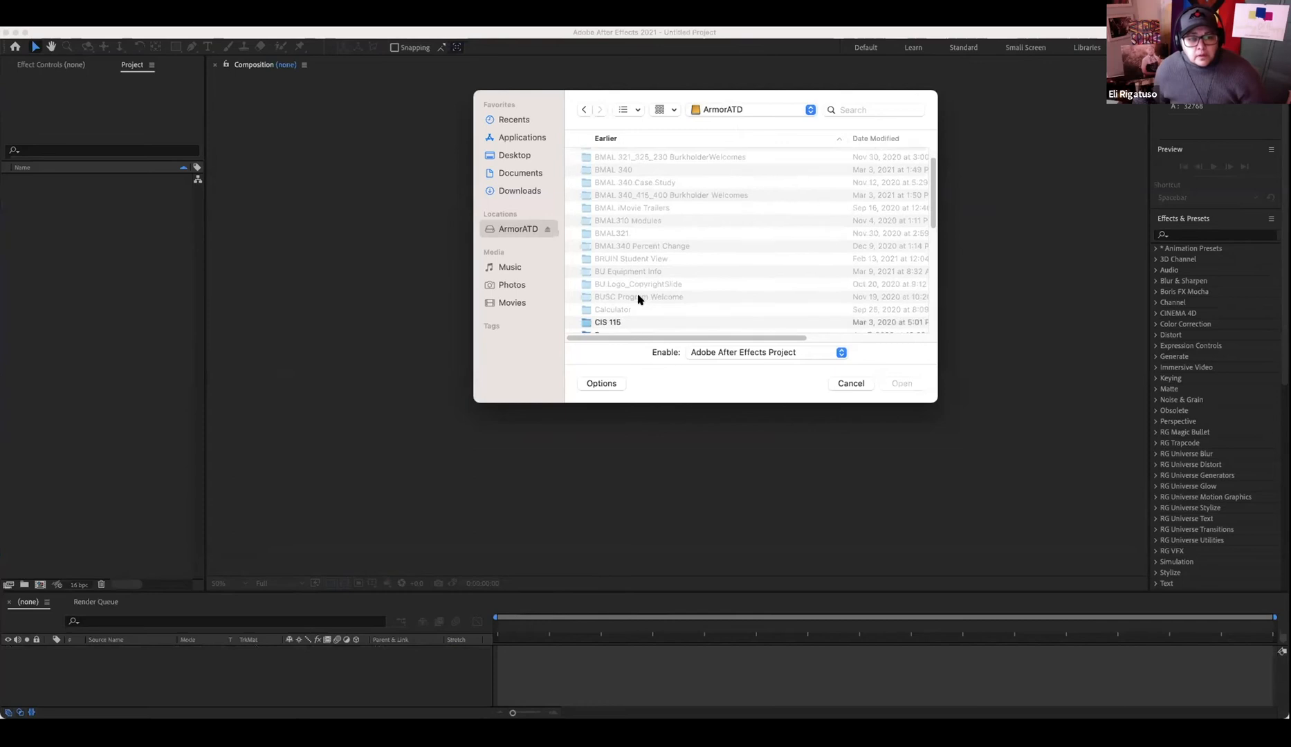
{"action": "scroll", "coordinate": [638, 299], "scroll_direction": "down", "scroll_amount": 3}
{"action": "double_click", "coordinate": [627, 279]}
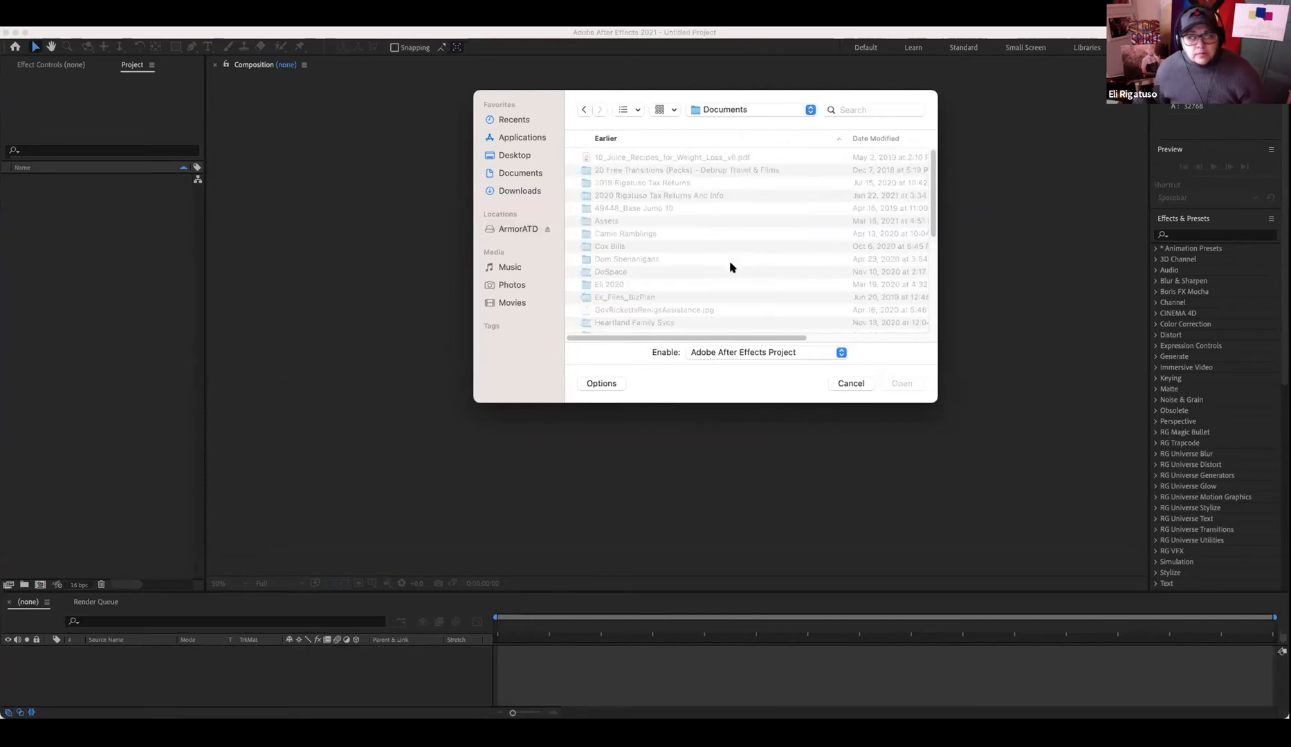
{"action": "scroll", "coordinate": [648, 289], "scroll_direction": "down", "scroll_amount": 3}
{"action": "double_click", "coordinate": [750, 269]}
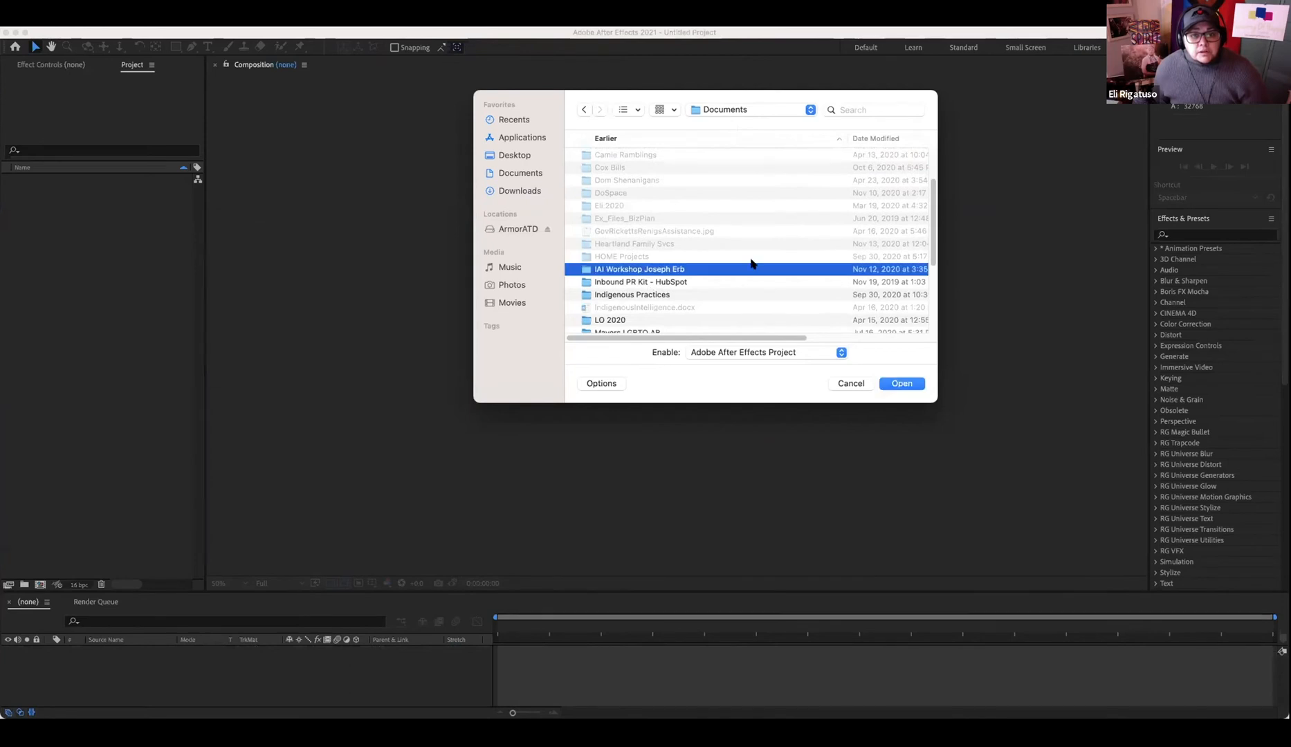
{"action": "scroll", "coordinate": [704, 282], "scroll_direction": "down", "scroll_amount": 3}
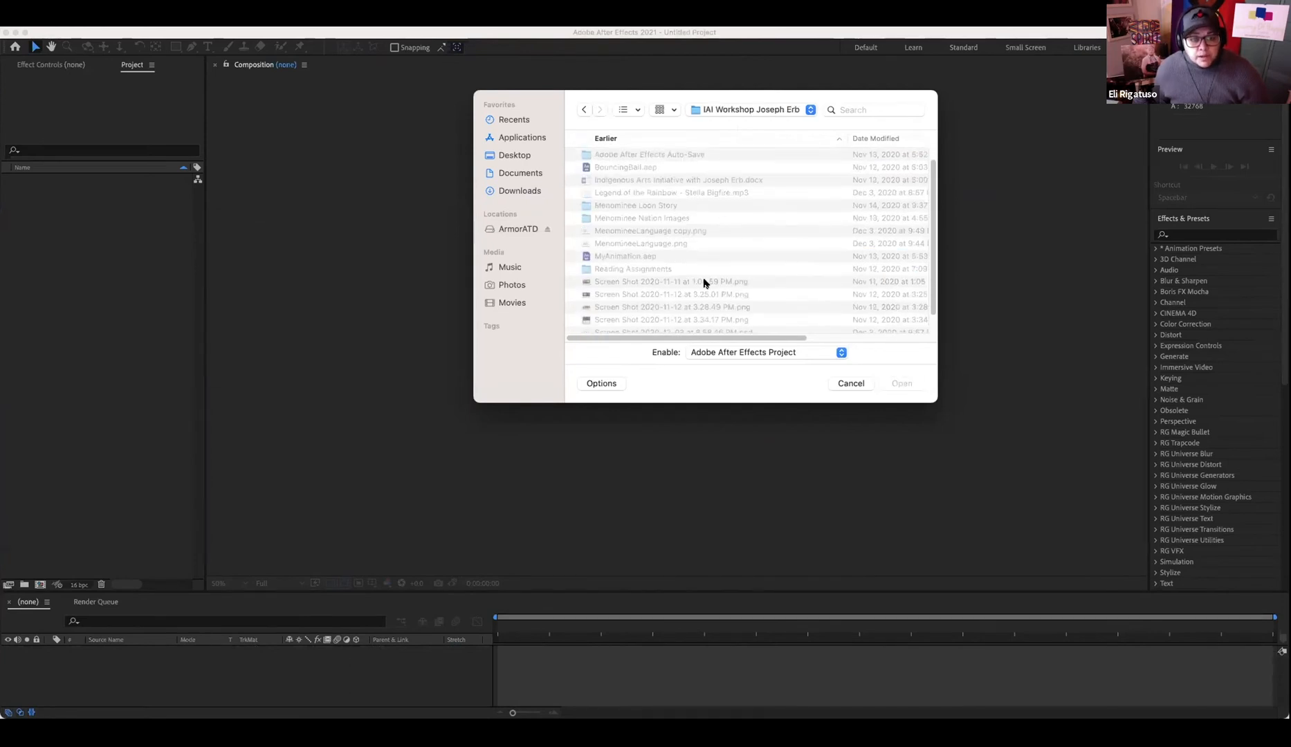
{"action": "scroll", "coordinate": [704, 281], "scroll_direction": "up", "scroll_amount": 3}
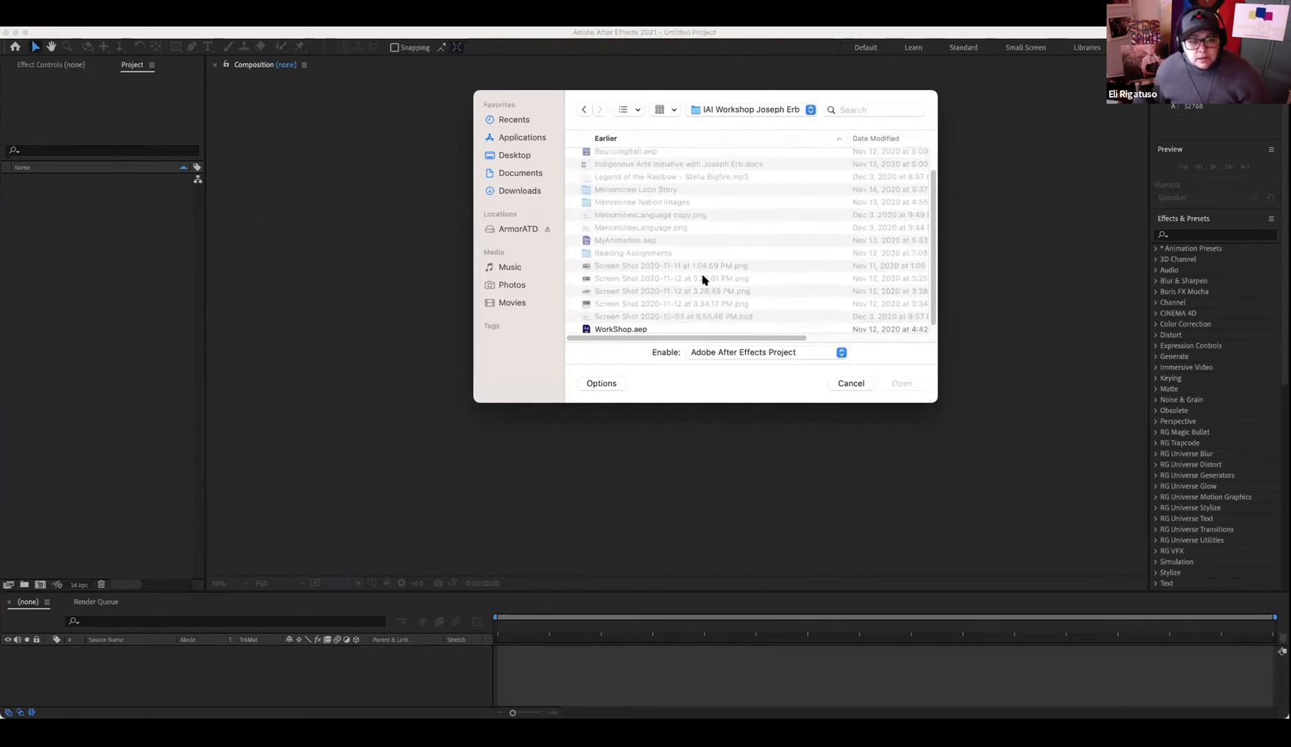
{"action": "double_click", "coordinate": [641, 220]}
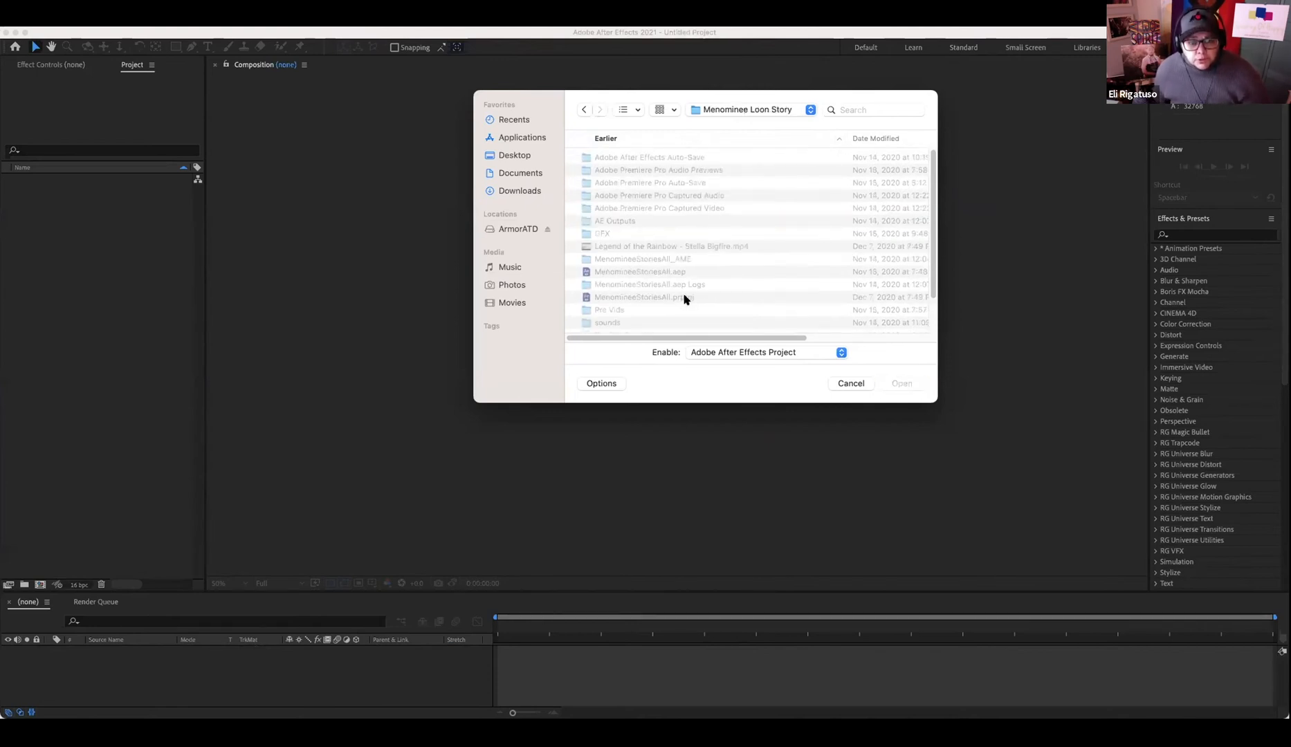
{"action": "left_click", "coordinate": [619, 272]}
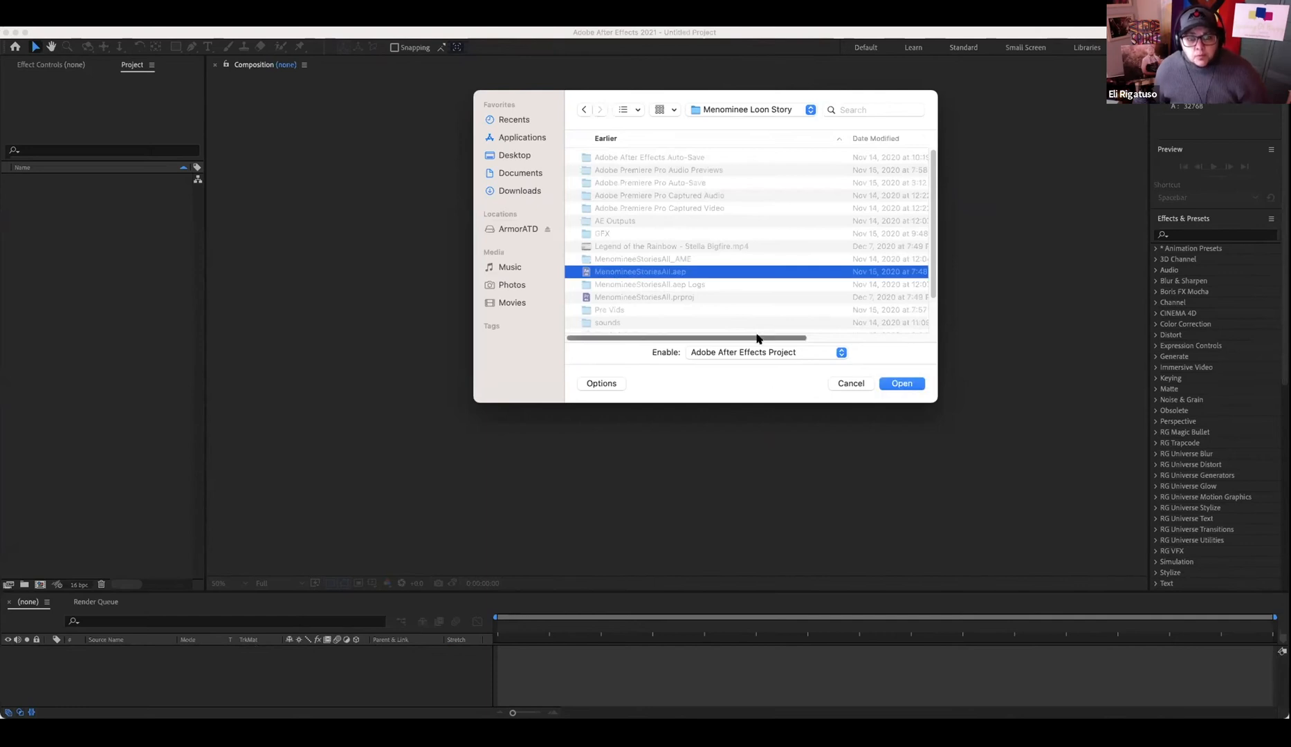
{"action": "left_click", "coordinate": [901, 384]}
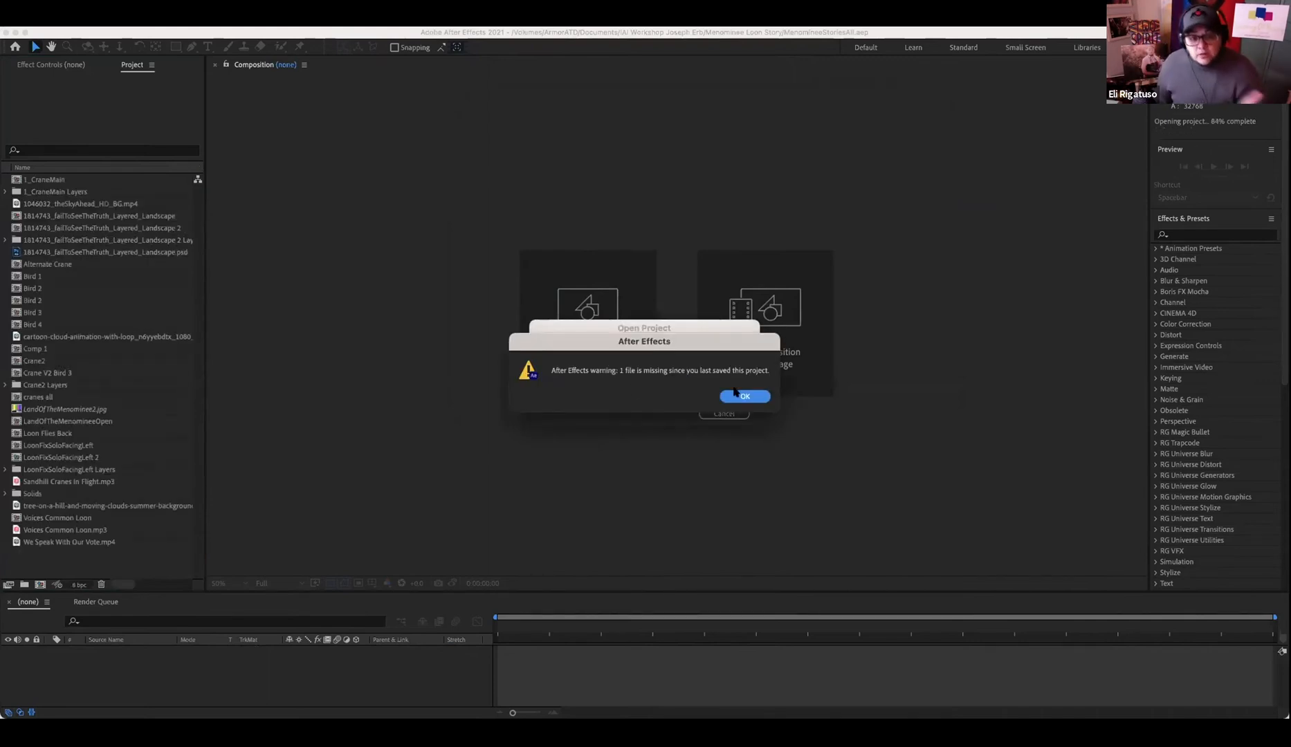
{"action": "left_click", "coordinate": [735, 393]}
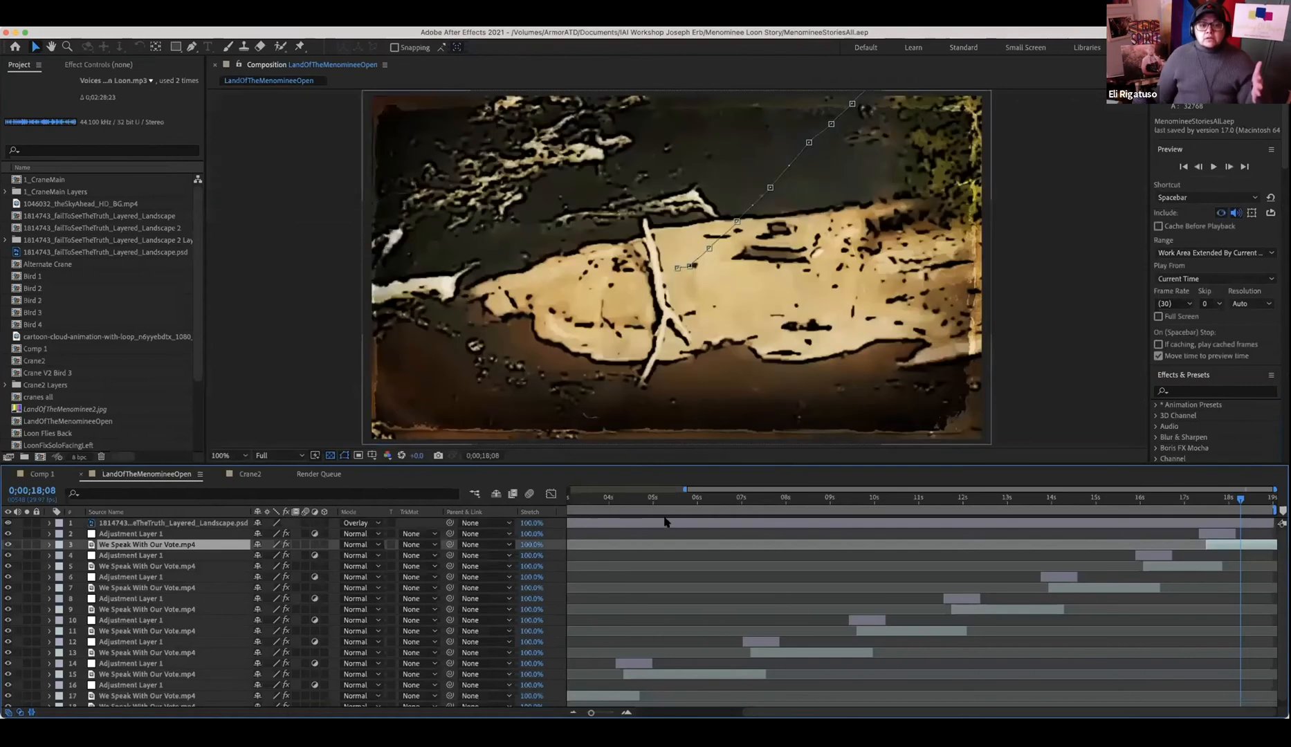
- Scrub the LandOfTheMenomineeOpen composition to 0;00;04;13, then switch to Crane2, scrub its flying cranes and play them from 0;00;01;05
{"action": "left_click_drag", "start_coordinate": [587, 499], "coordinate": [618, 508]}
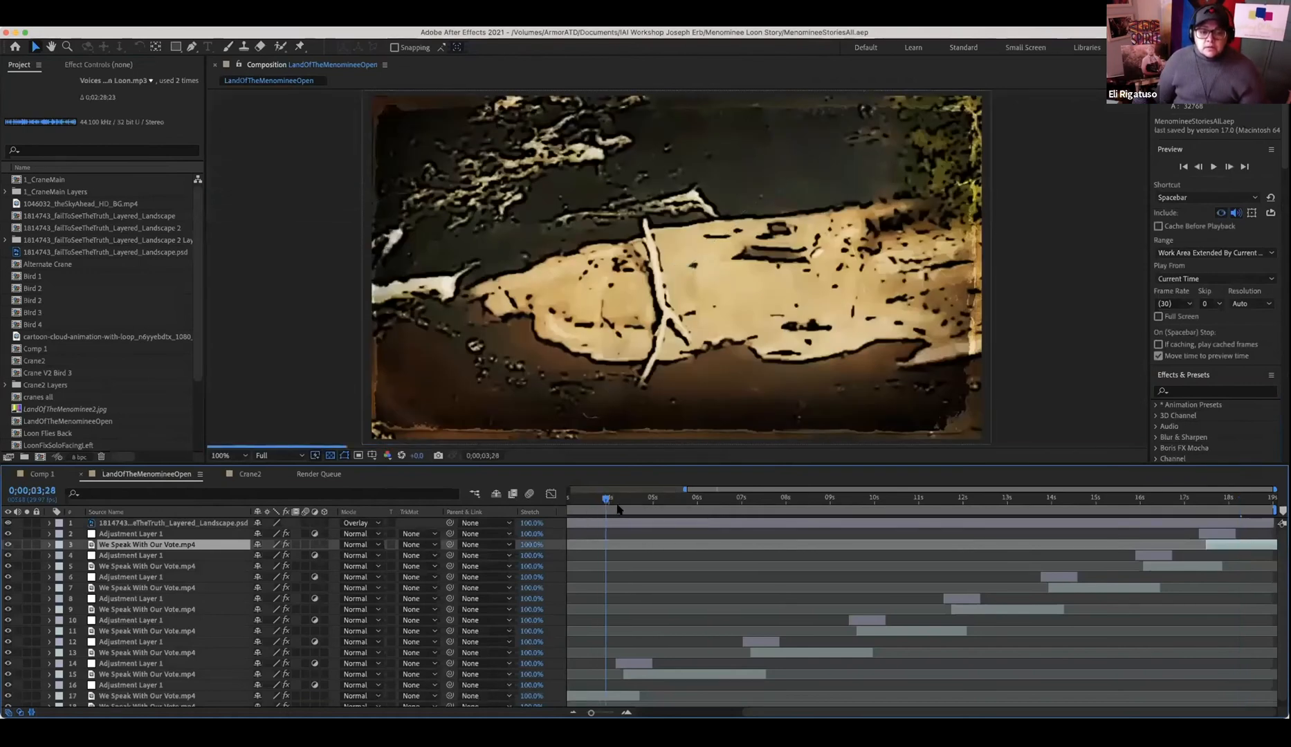
{"action": "left_click", "coordinate": [628, 510]}
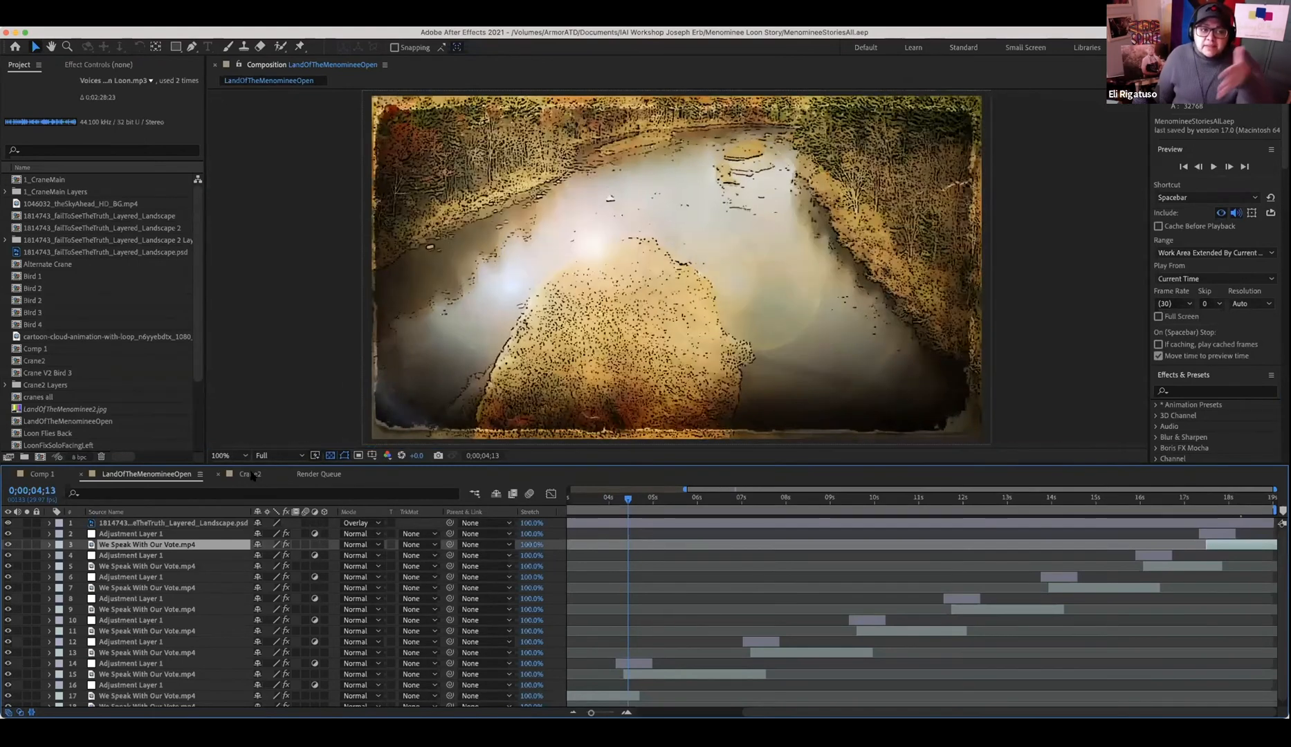
{"action": "left_click", "coordinate": [250, 474]}
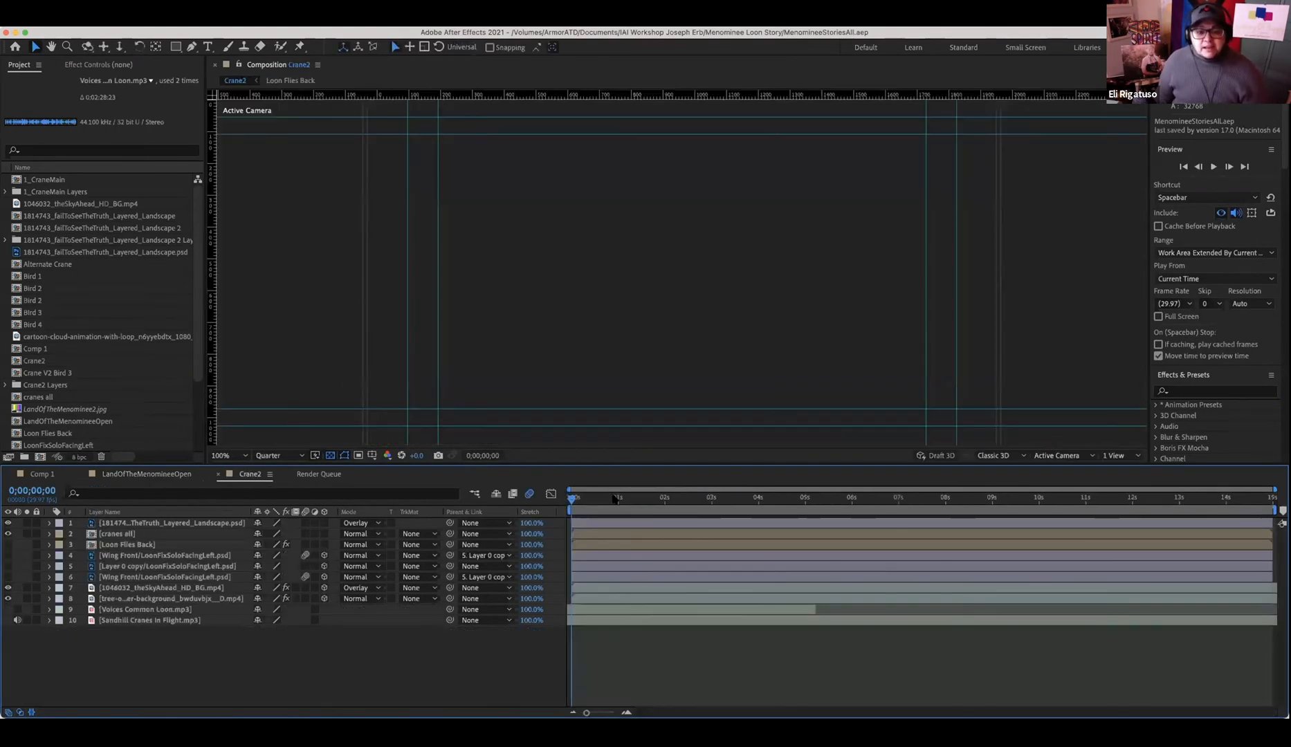
{"action": "left_click_drag", "start_coordinate": [571, 499], "coordinate": [714, 506]}
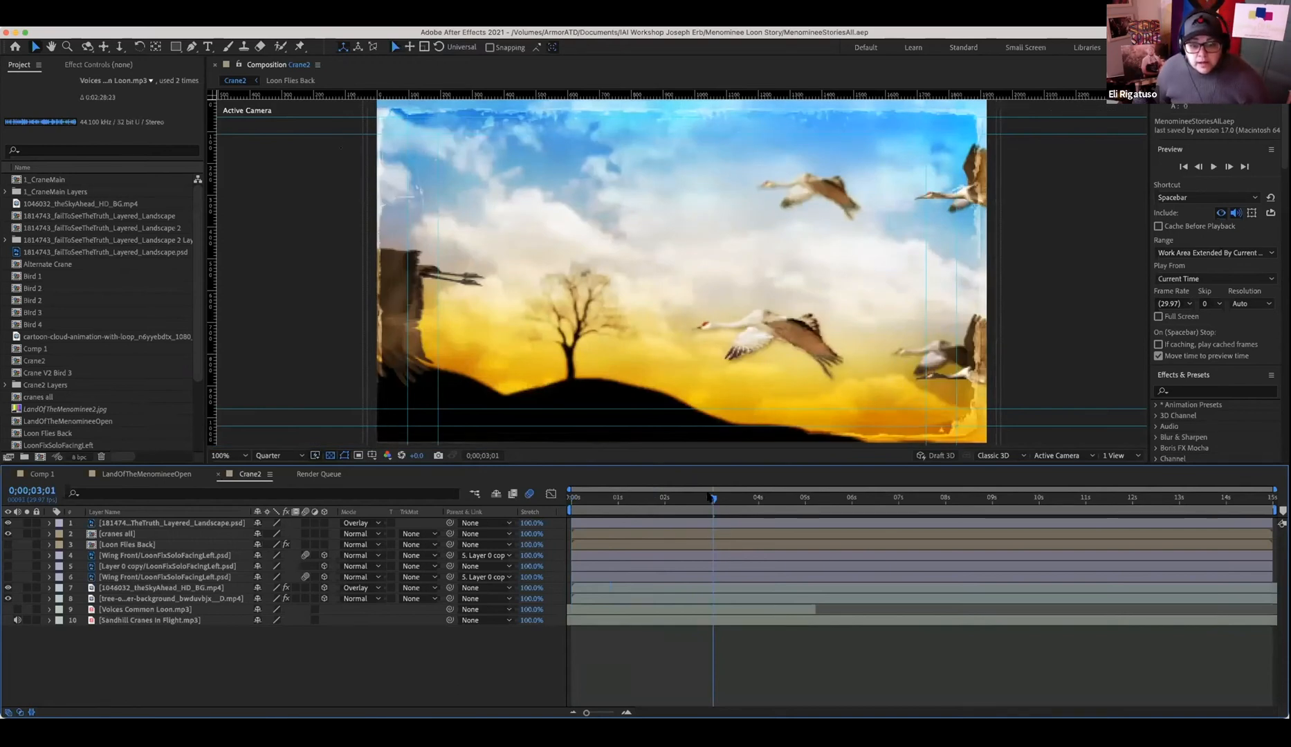
{"action": "left_click_drag", "start_coordinate": [714, 500], "coordinate": [691, 509]}
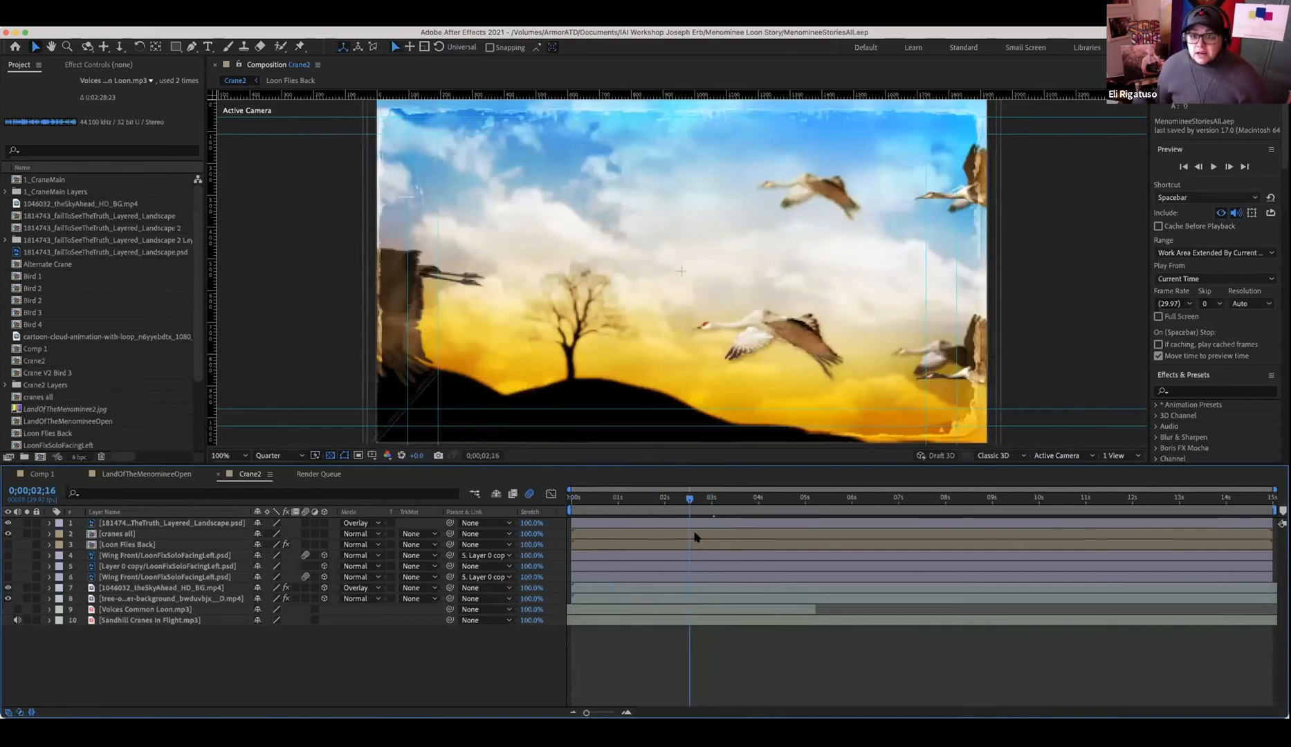
{"action": "left_click", "coordinate": [625, 501]}
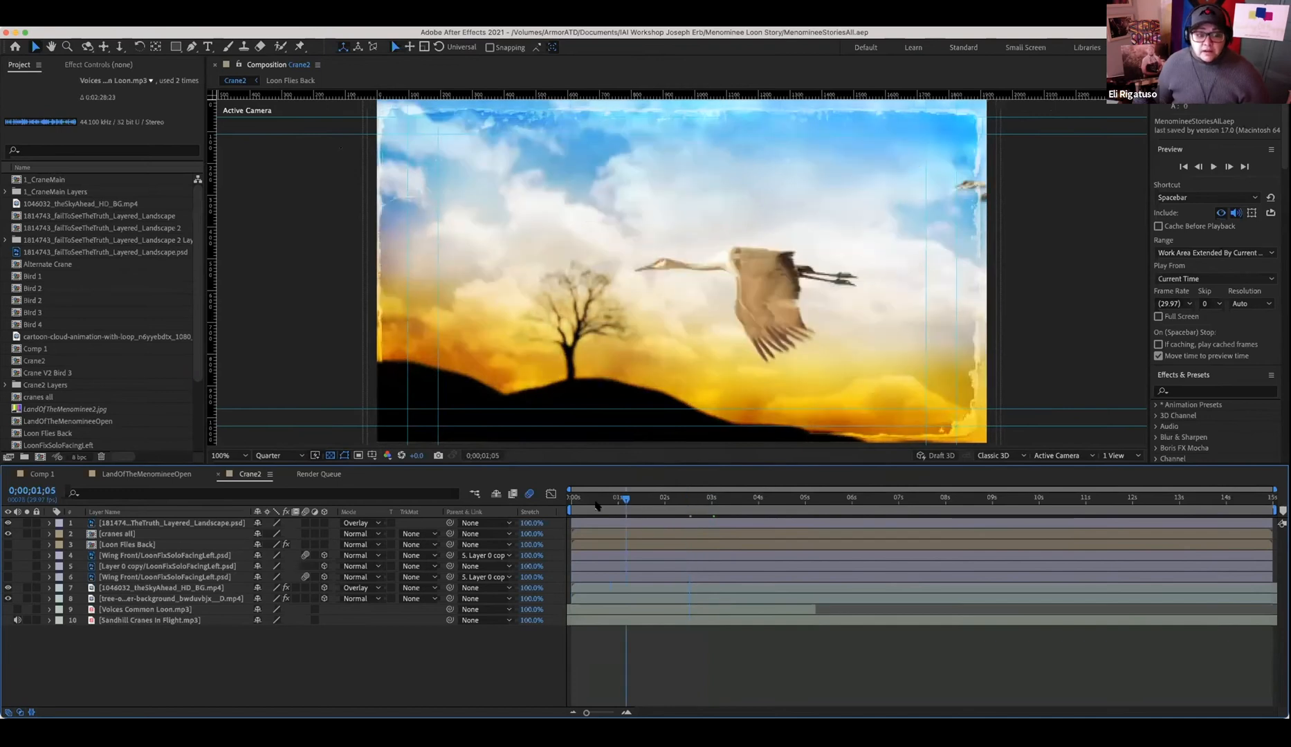
{"action": "key", "text": "space"}
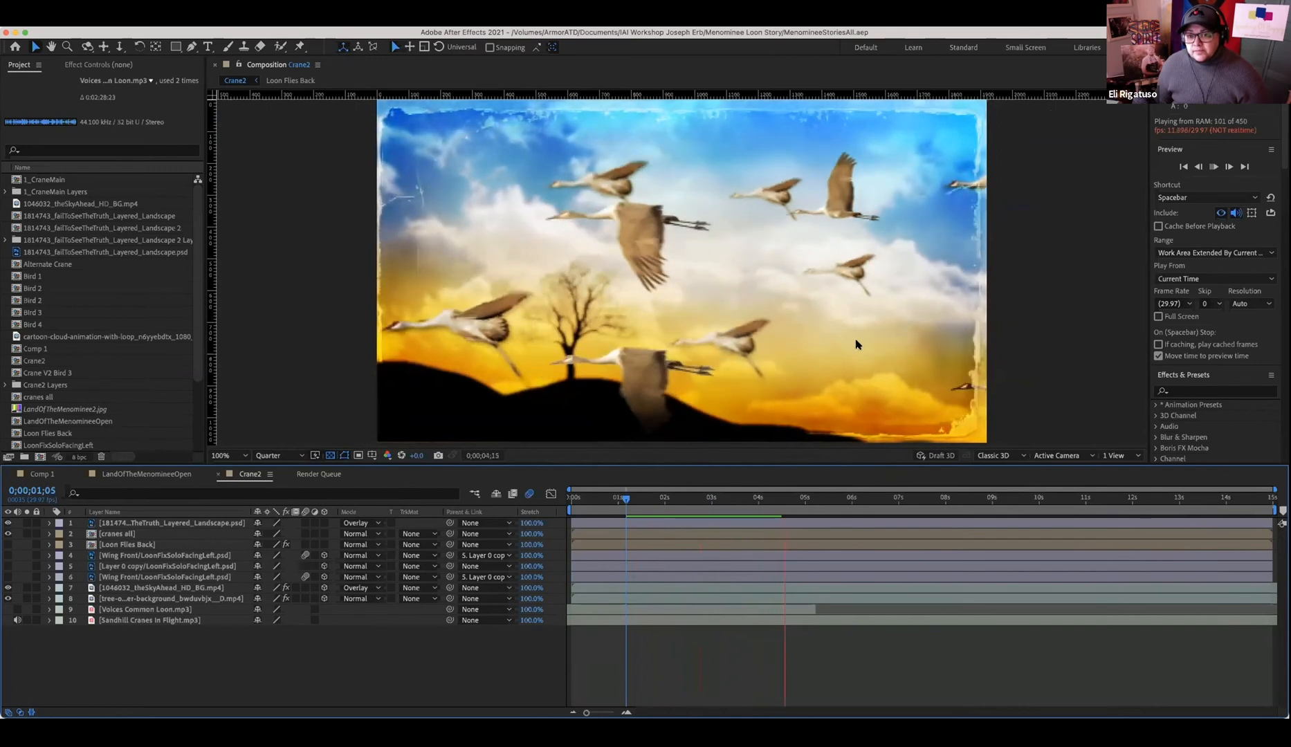
{"action": "key", "text": "space"}
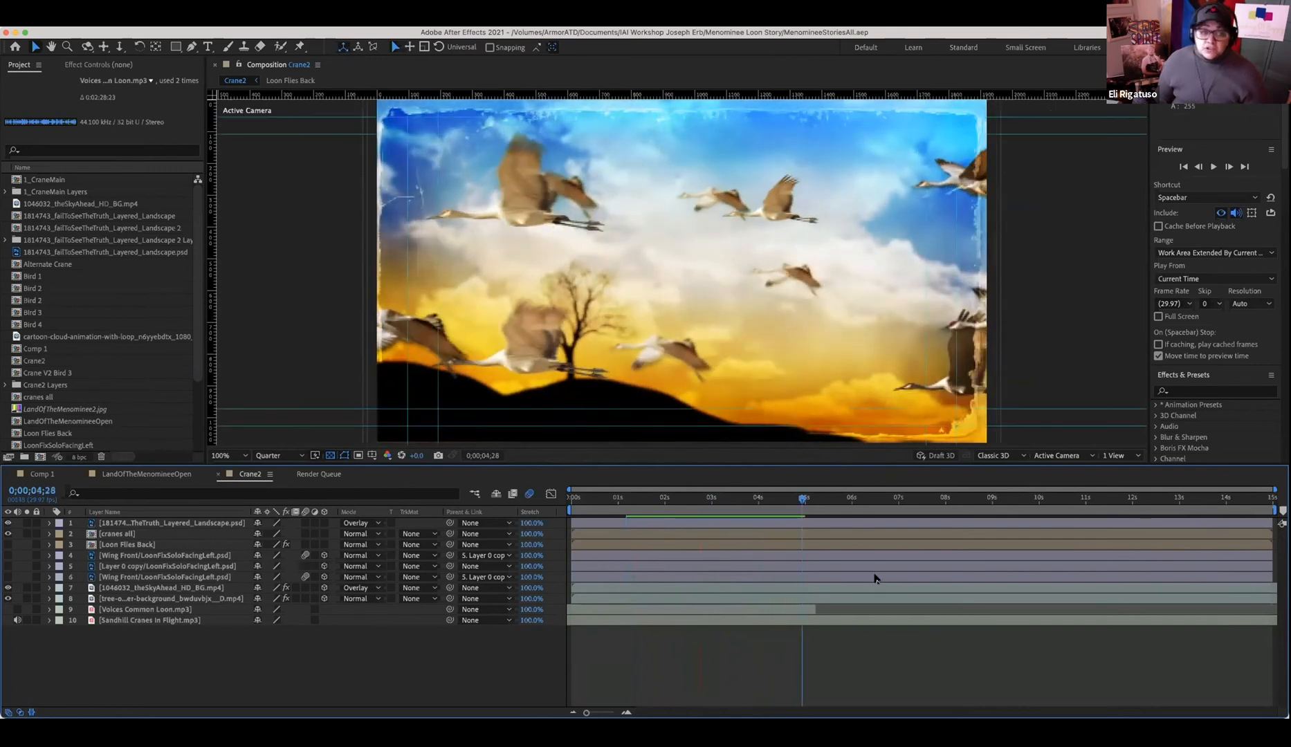
- Open the nested Loon Flies Back composition, move to 0;00;02;00, and select the loon's body layer followed by the wing on layer 1
{"action": "double_click", "coordinate": [789, 544]}
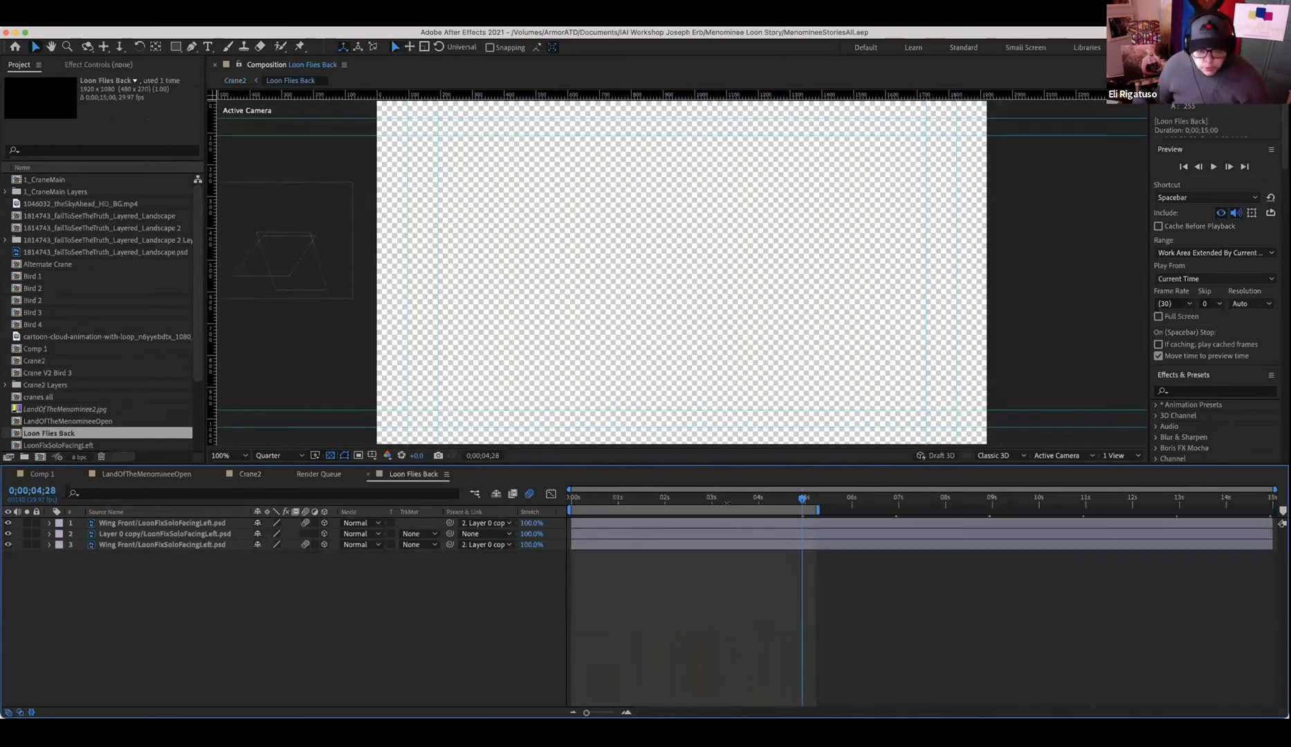
{"action": "left_click_drag", "start_coordinate": [730, 499], "coordinate": [665, 499]}
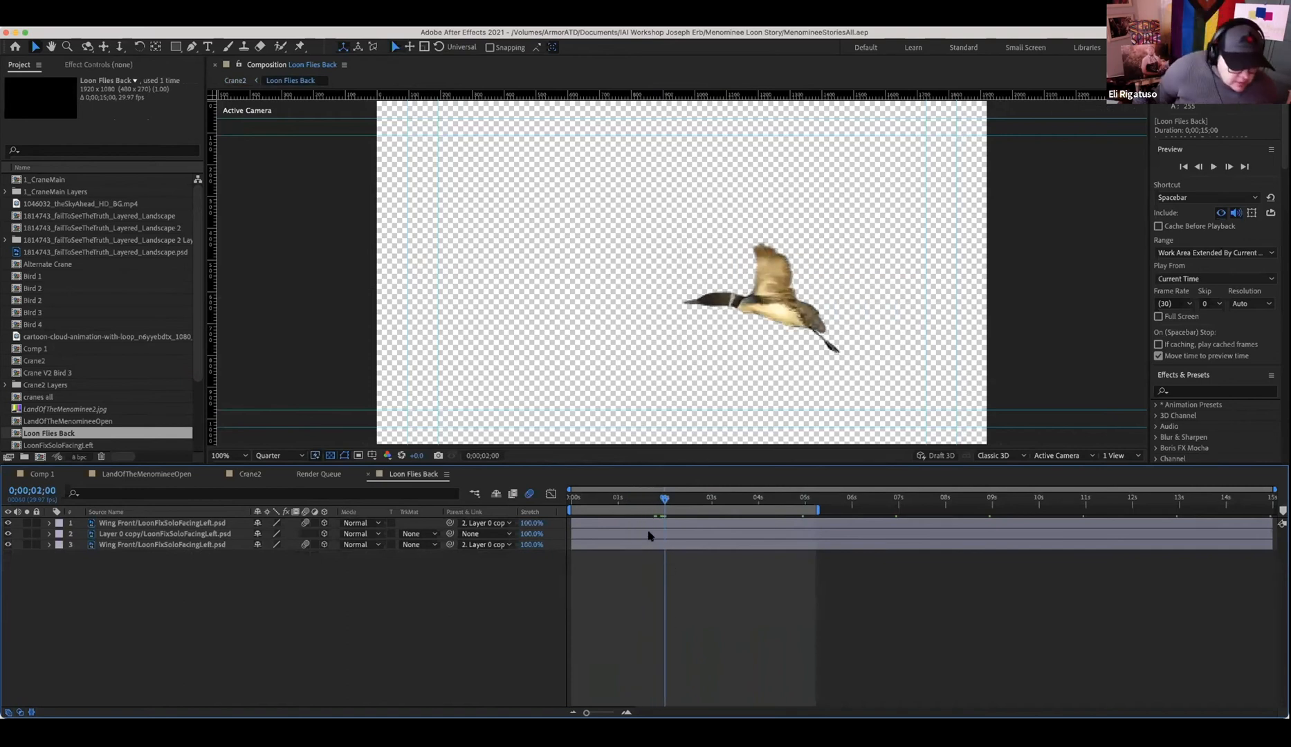
{"action": "left_click", "coordinate": [648, 535]}
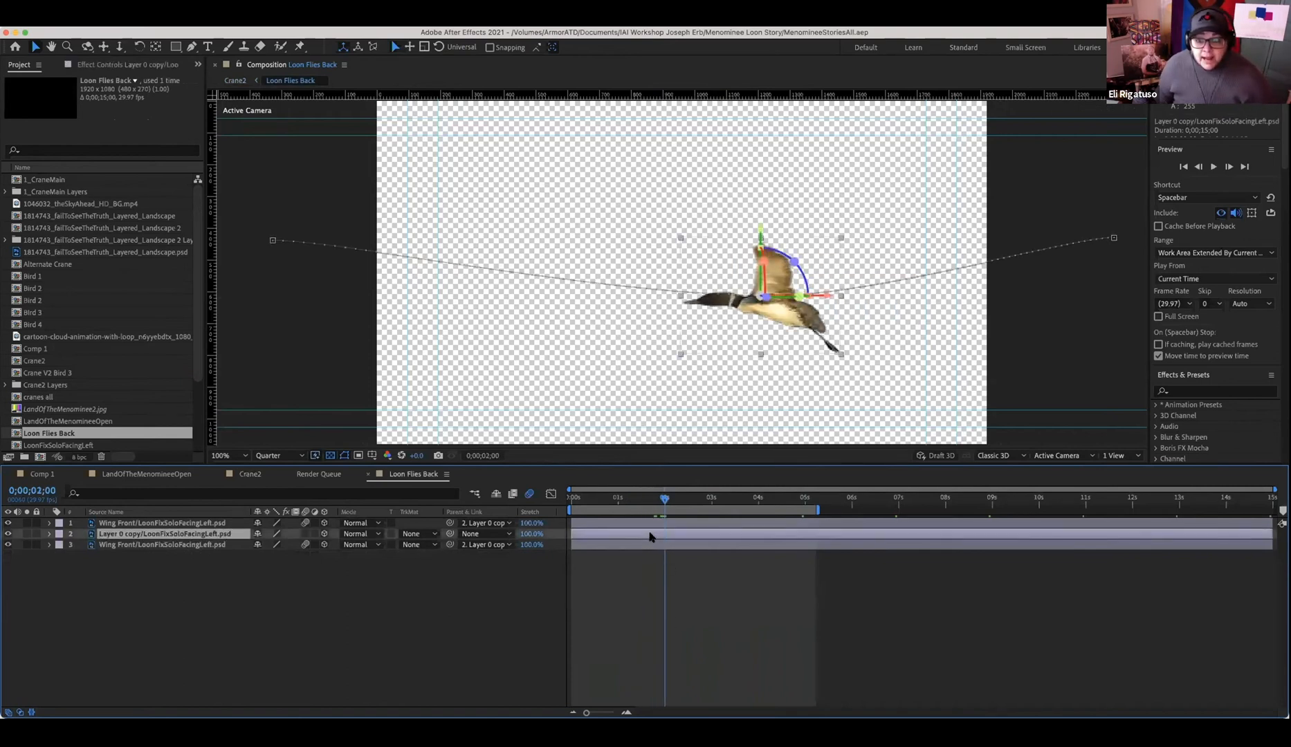
{"action": "left_click", "coordinate": [686, 523]}
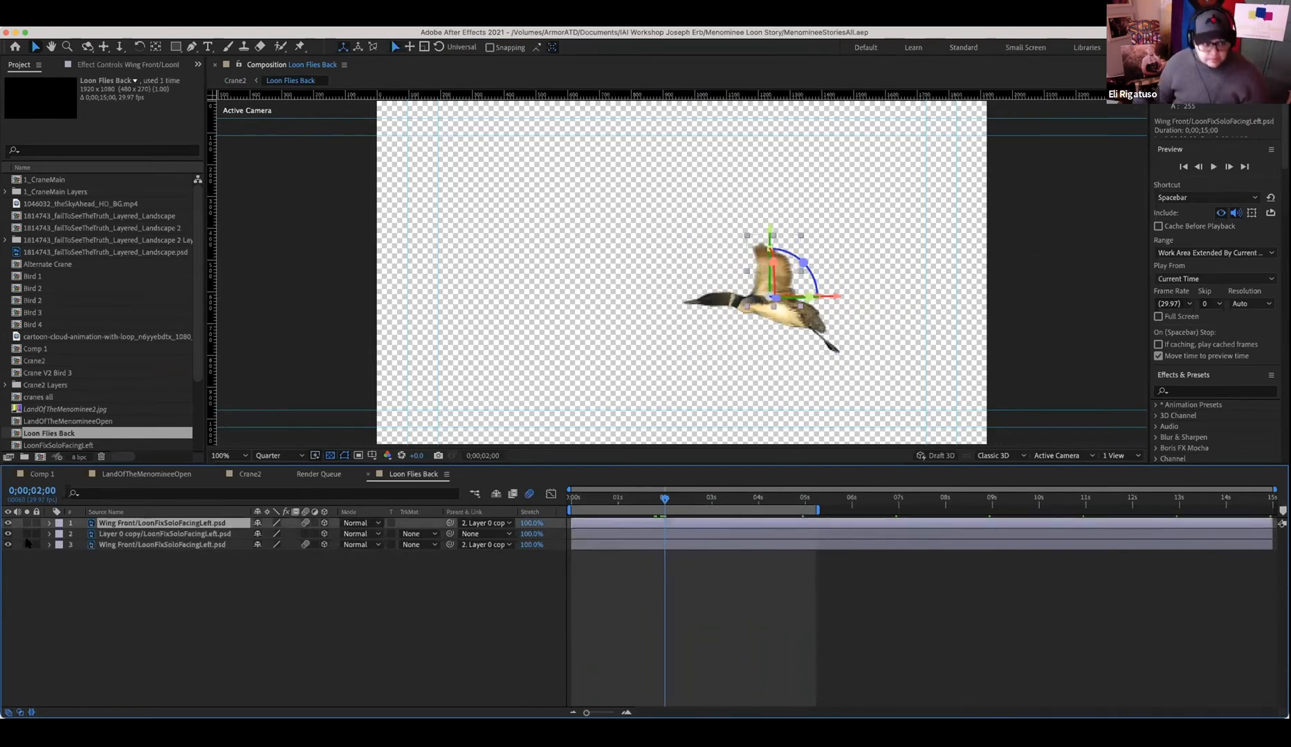
- Hide and reshow the loon's body and wing layers to compare the separate parts, then scrub the flight to 0;00;02;05
{"action": "left_click", "coordinate": [8, 534]}
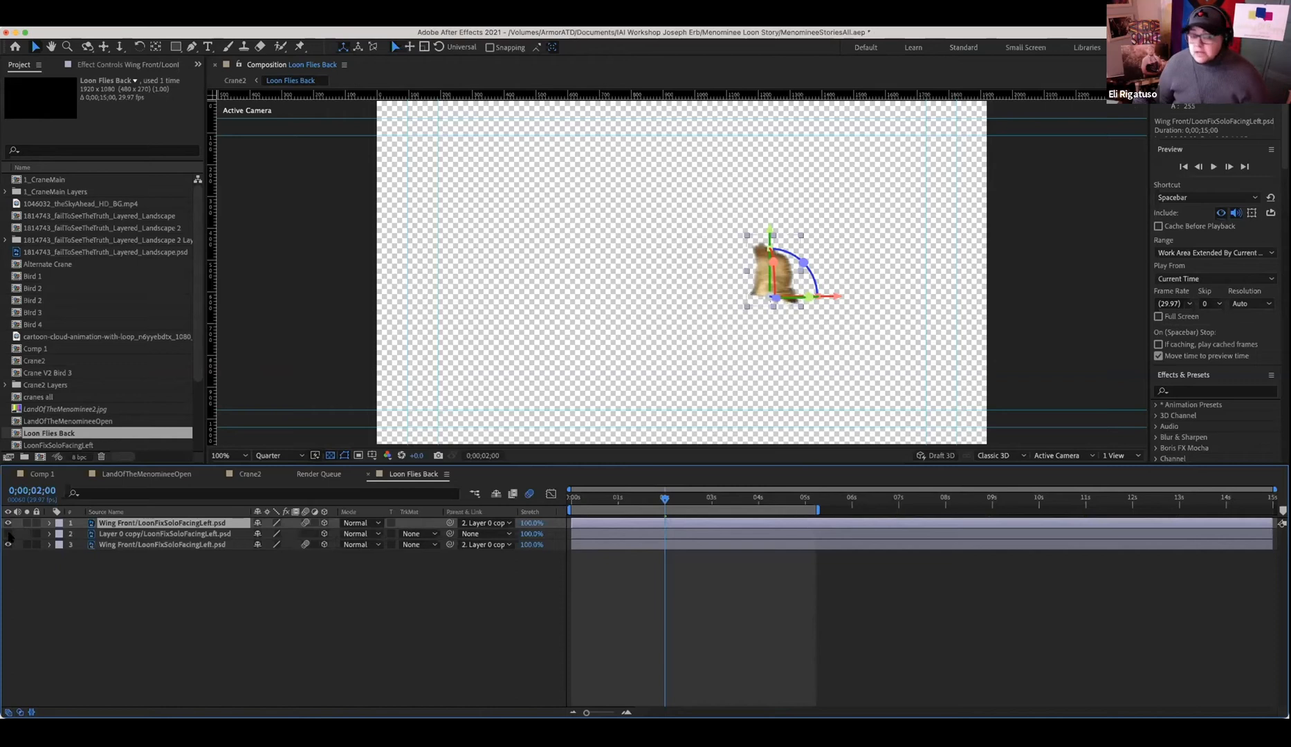
{"action": "left_click", "coordinate": [7, 534]}
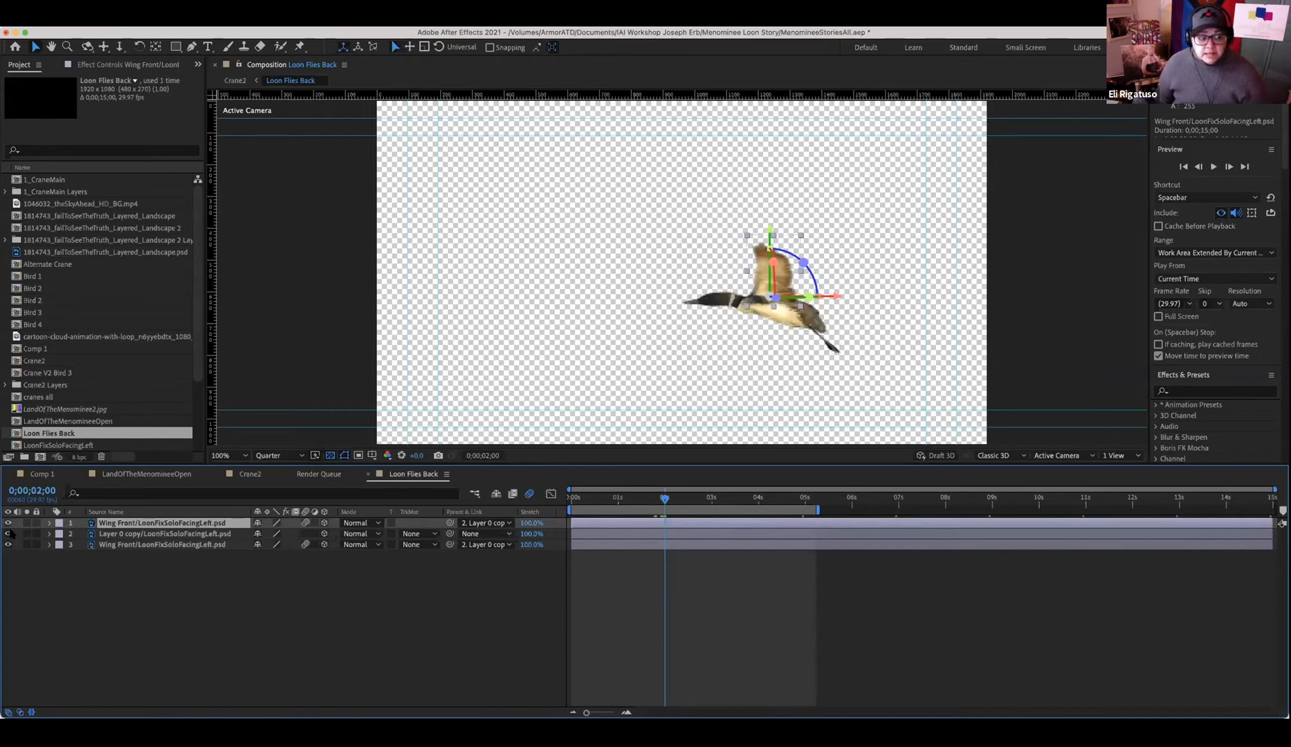
{"action": "left_click", "coordinate": [8, 544]}
{"action": "left_click", "coordinate": [7, 545]}
{"action": "left_click", "coordinate": [7, 523]}
{"action": "left_click", "coordinate": [8, 534]}
{"action": "left_click", "coordinate": [7, 544]}
{"action": "left_click", "coordinate": [7, 544]}
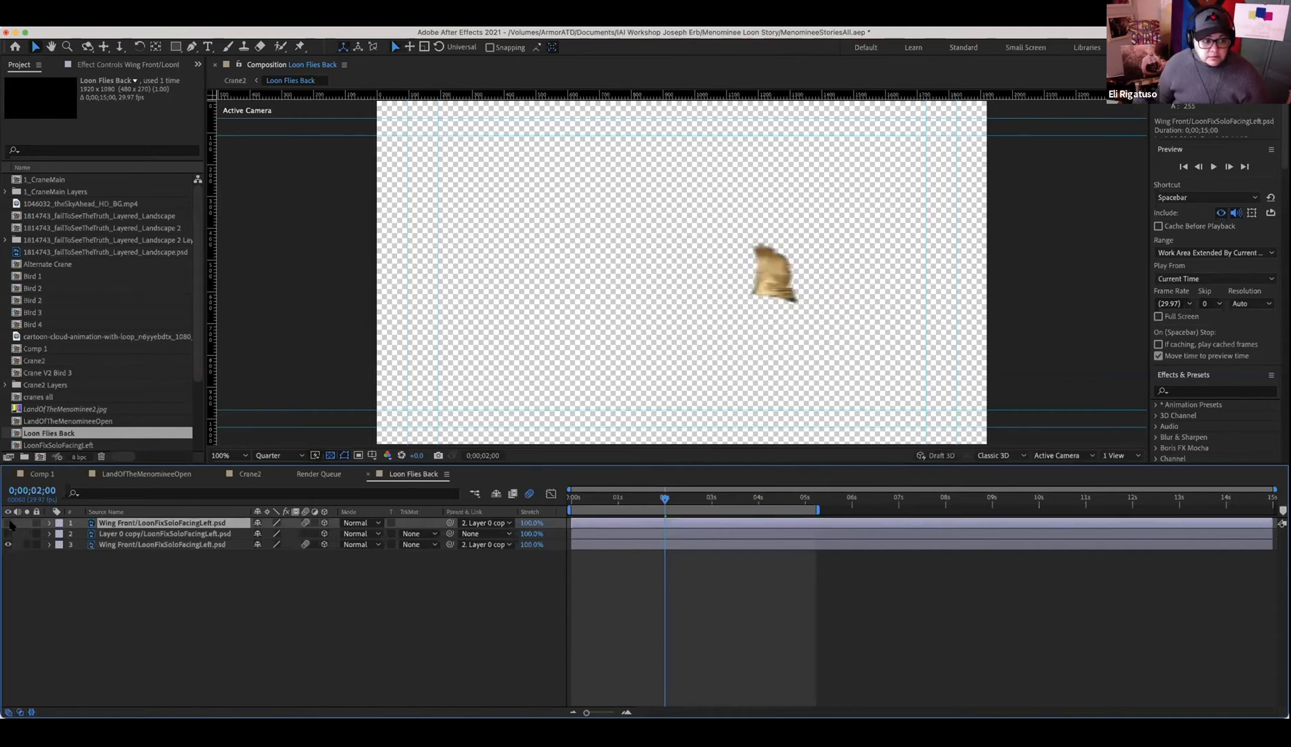
{"action": "left_click", "coordinate": [8, 523]}
{"action": "left_click", "coordinate": [8, 535]}
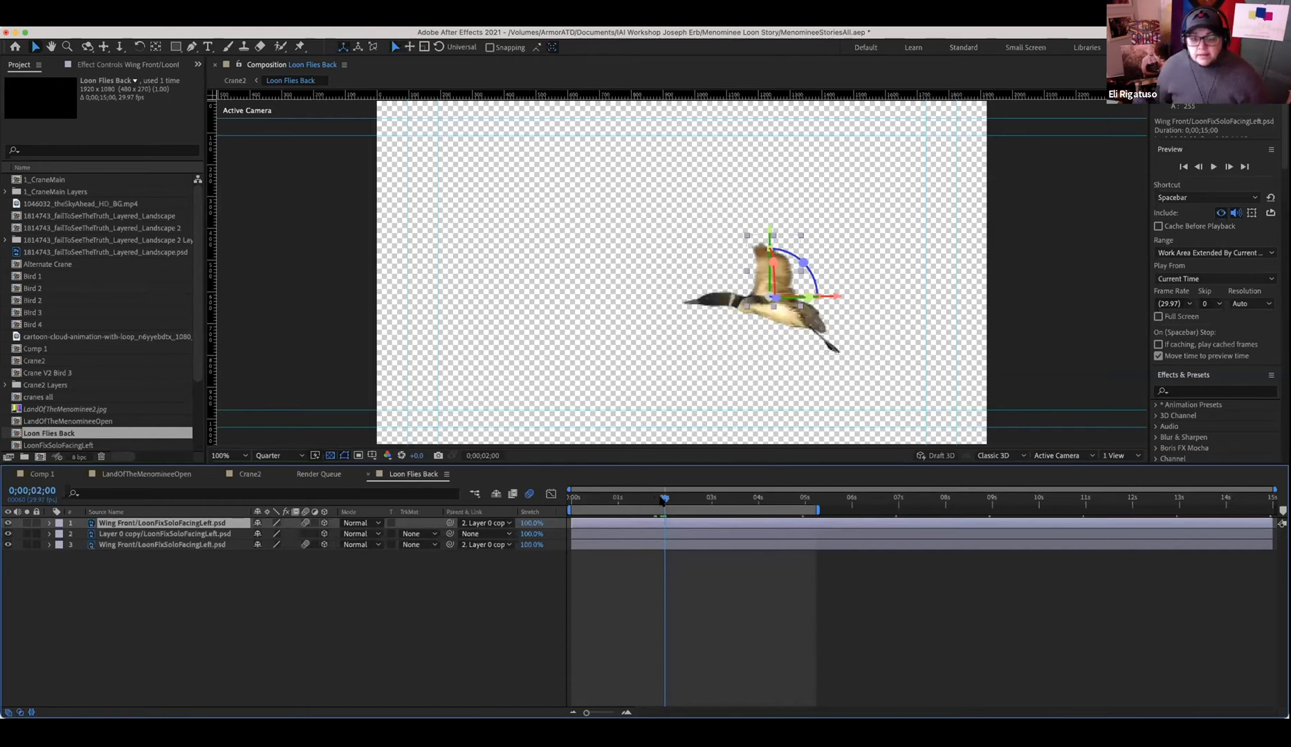
{"action": "left_click_drag", "start_coordinate": [637, 511], "coordinate": [670, 513]}
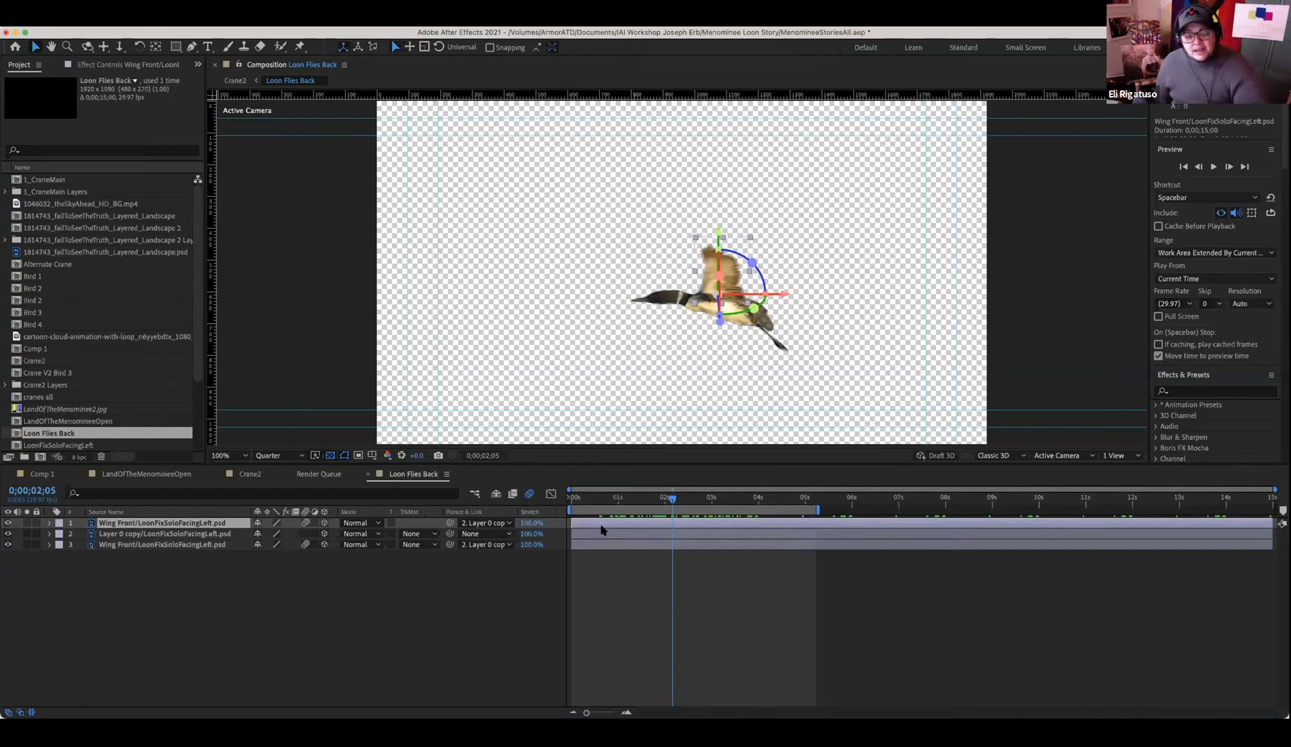
- Return to Crane2, toggle the Loon Flies Back layer's visibility on and off, and play the composition from its first frame to 0;00;08;00
{"action": "left_click", "coordinate": [250, 474]}
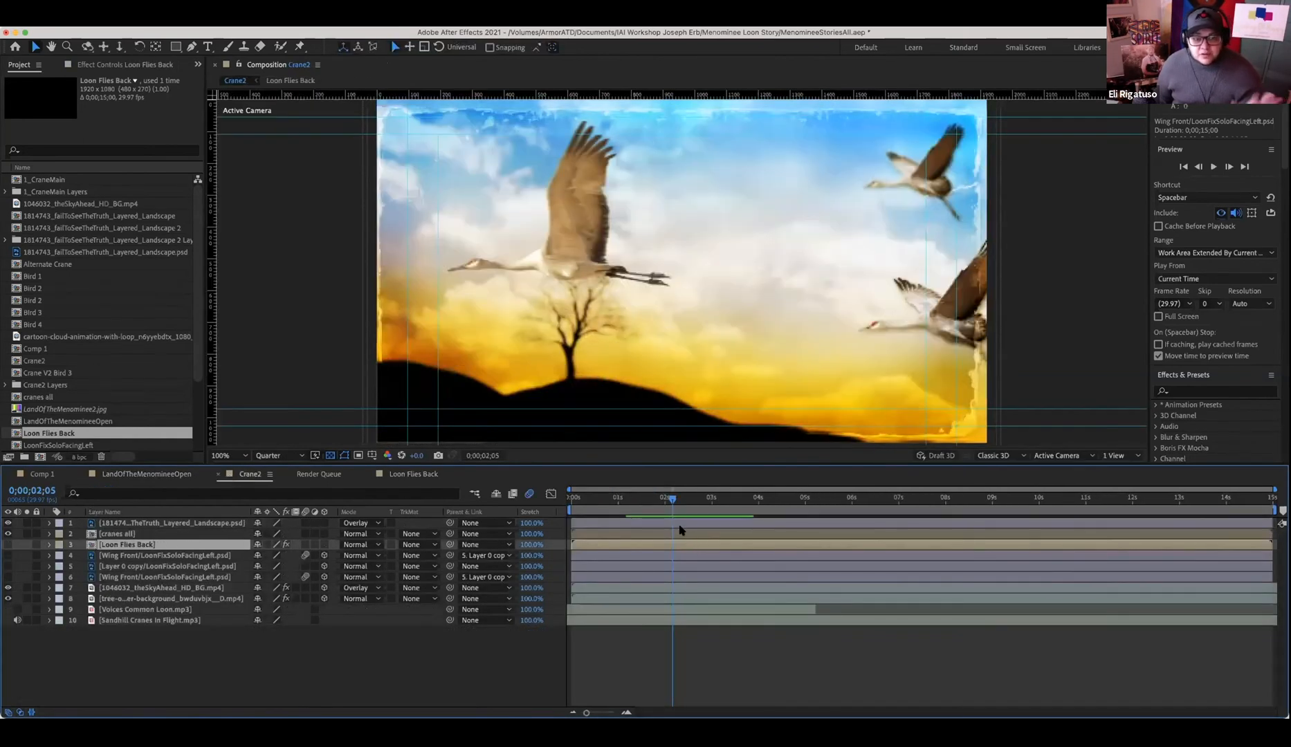
{"action": "left_click", "coordinate": [9, 545]}
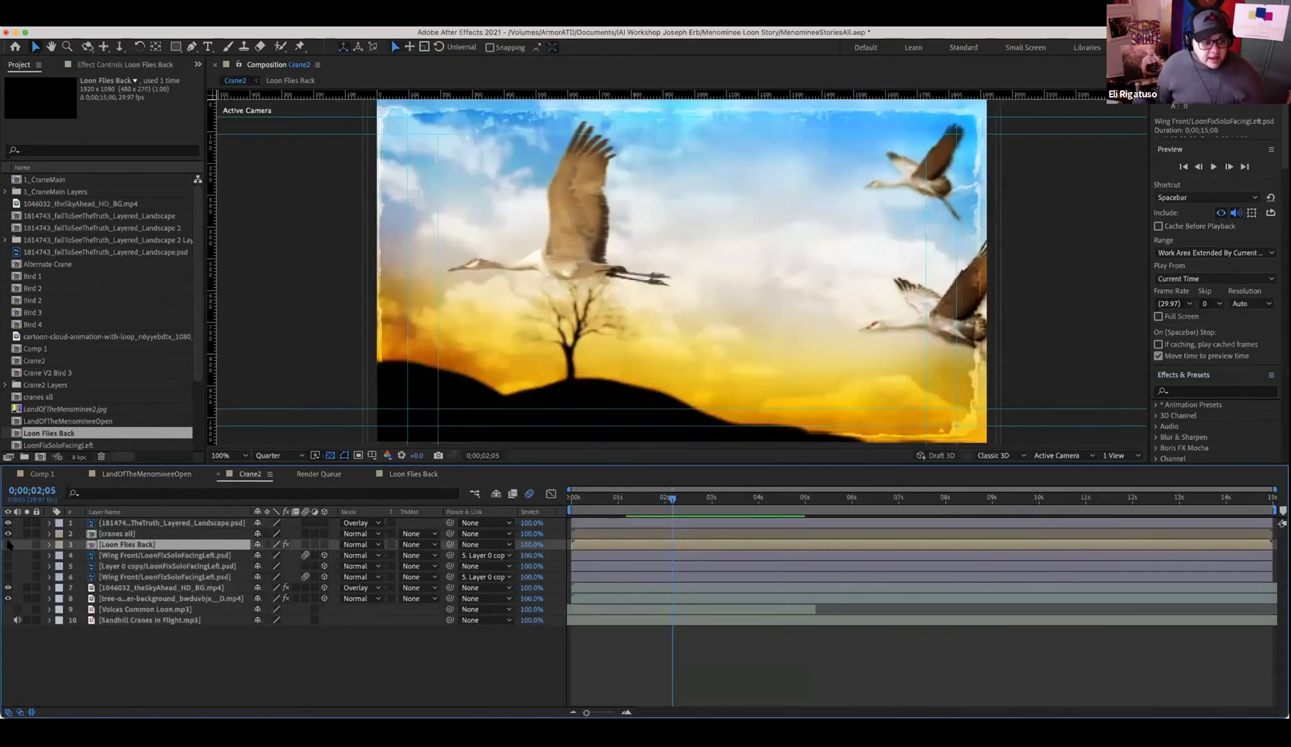
{"action": "left_click", "coordinate": [9, 545]}
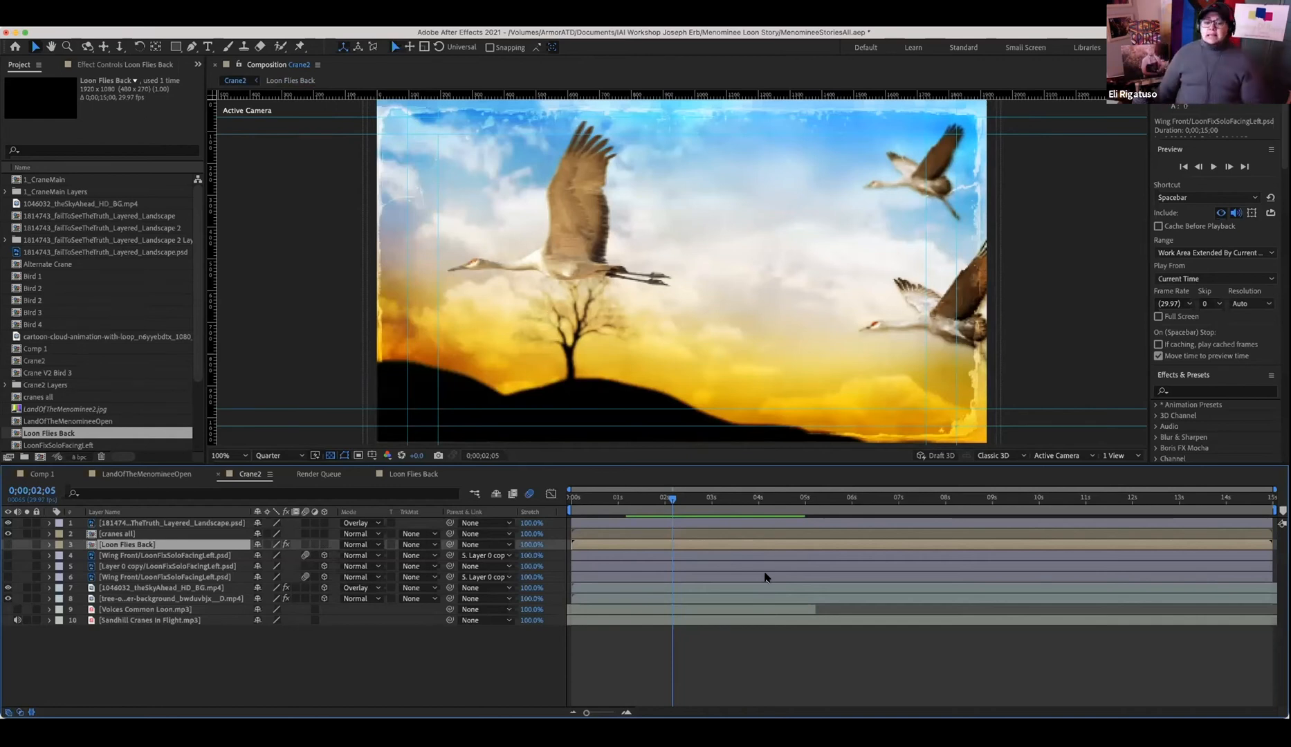
{"action": "left_click", "coordinate": [671, 500]}
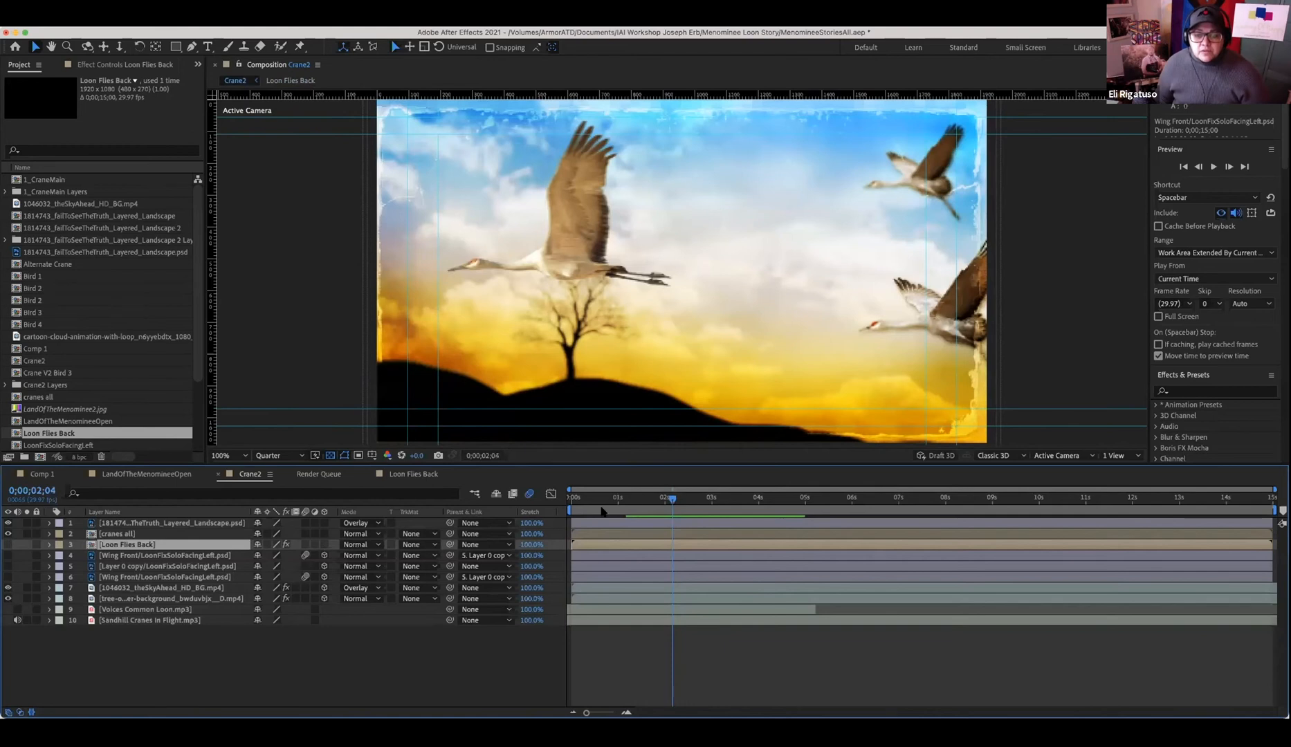
{"action": "key", "text": "Home"}
{"action": "key", "text": "space"}
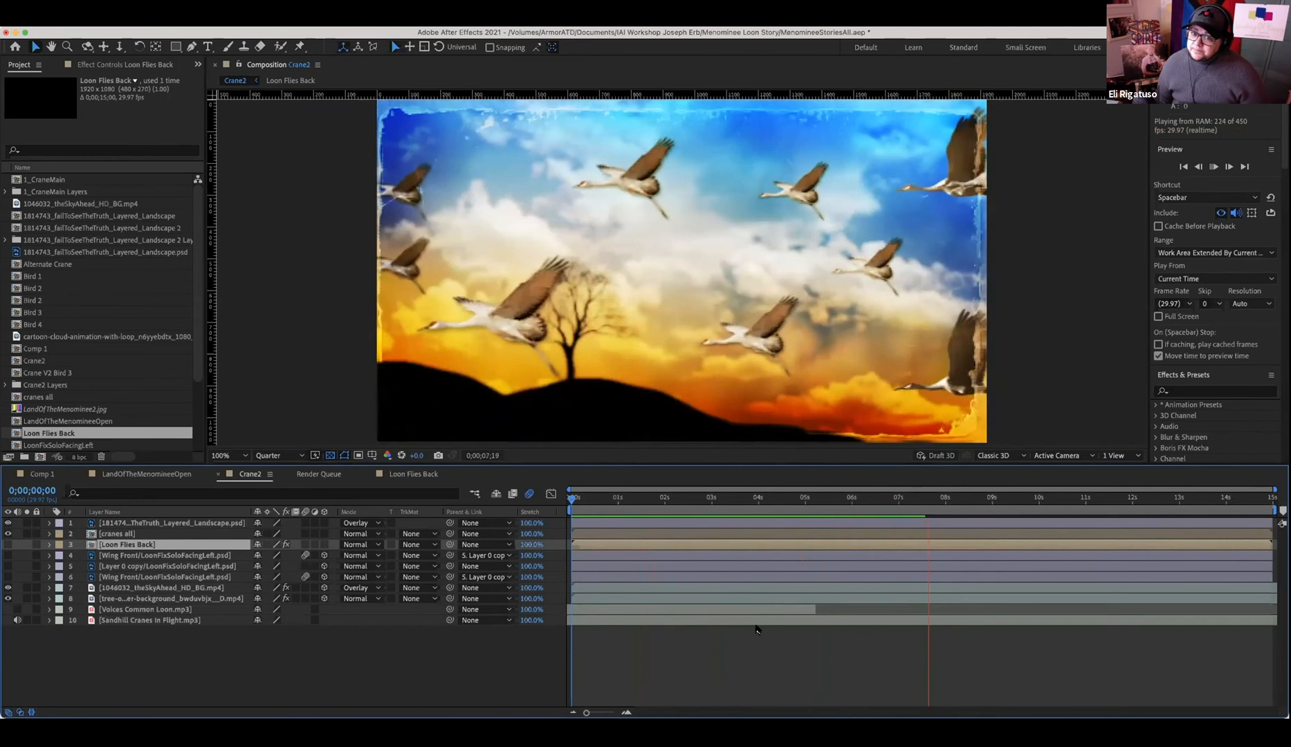
{"action": "key", "text": "space"}
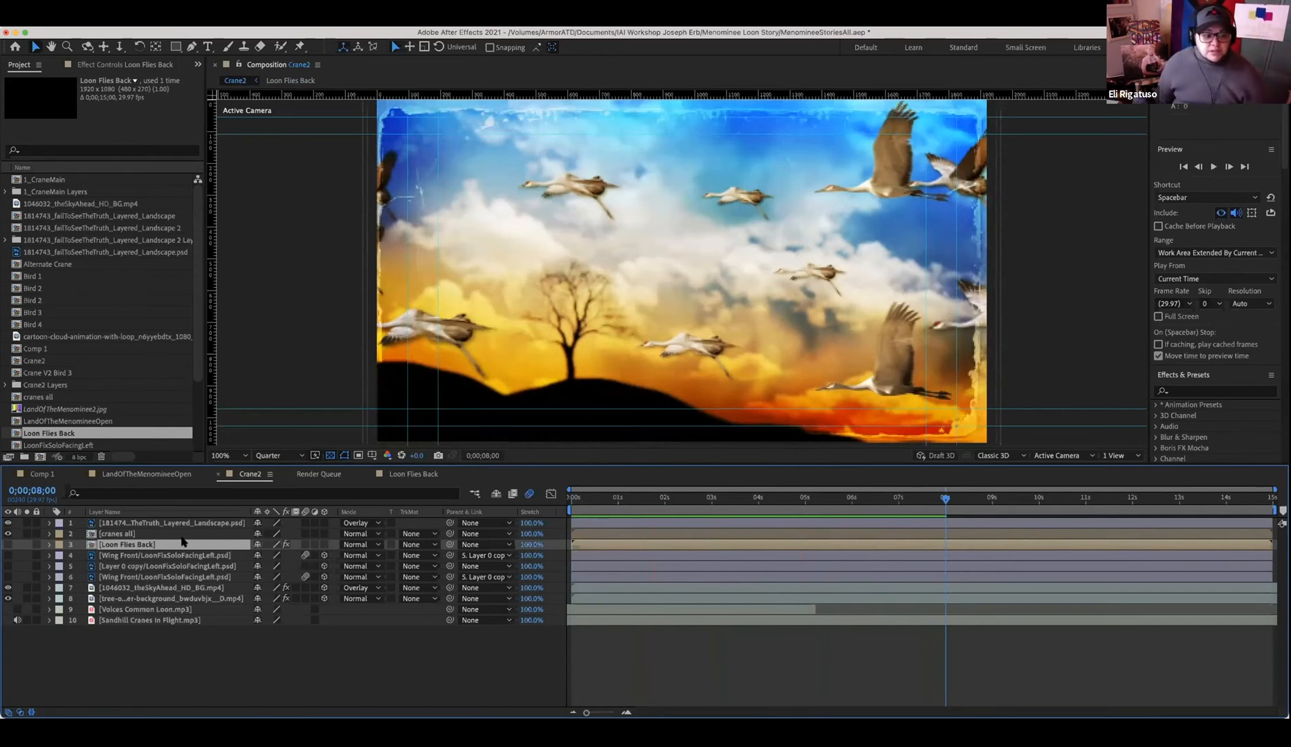
- Open the nested cranes all composition, scrub to 0;00;01;03, and select the large crane's wing on layer 35 followed by its body on layer 36
{"action": "double_click", "coordinate": [90, 535]}
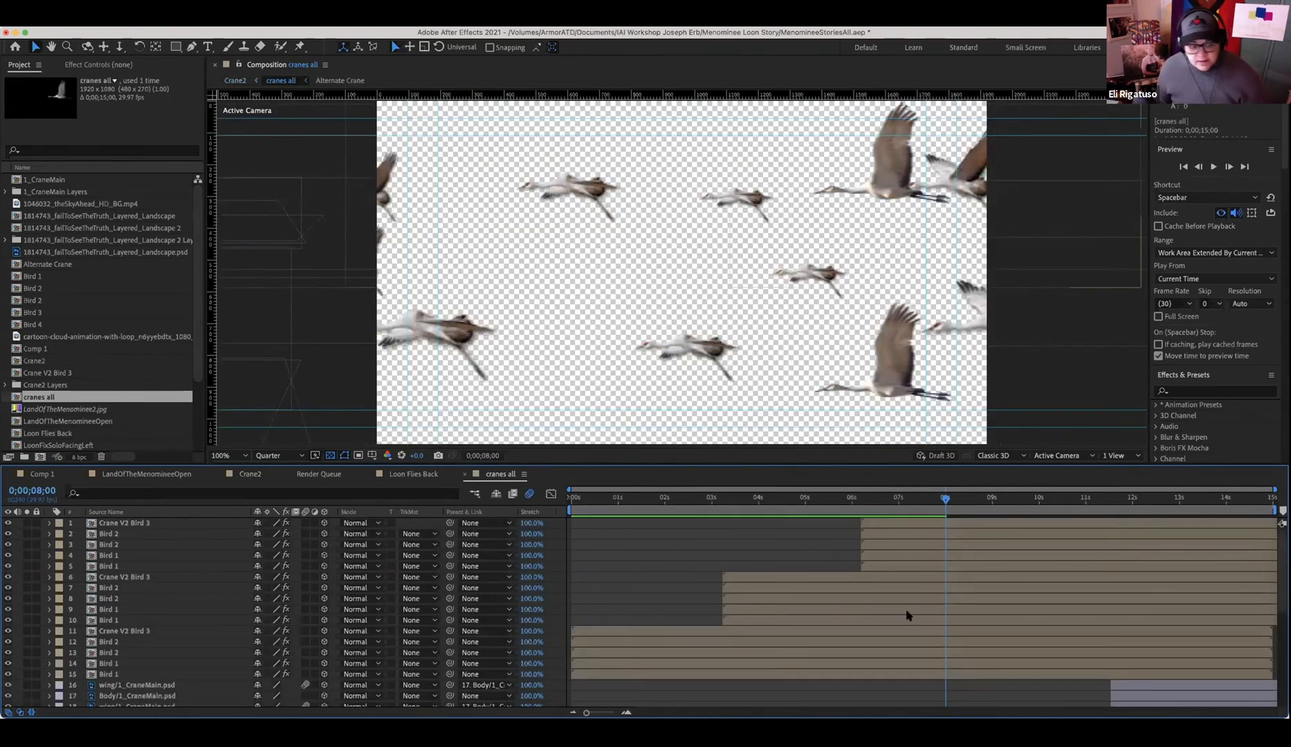
{"action": "left_click", "coordinate": [938, 675]}
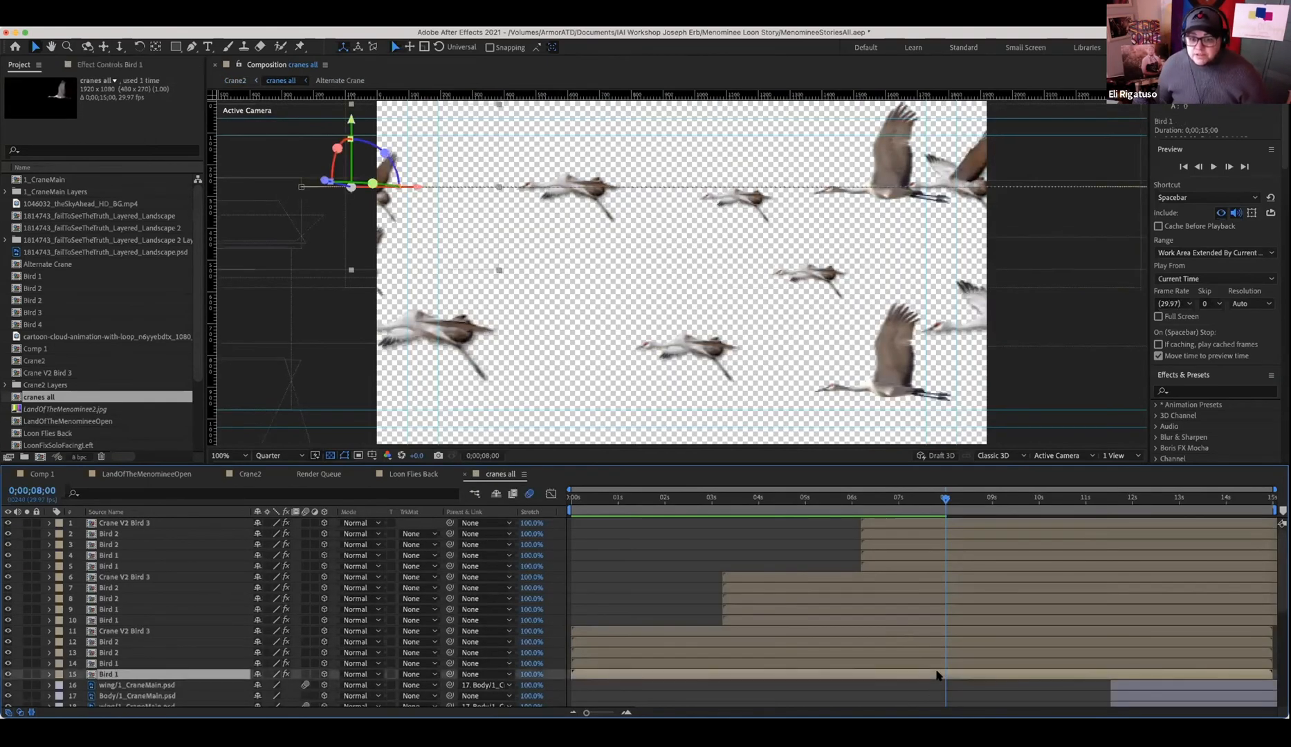
{"action": "left_click_drag", "start_coordinate": [945, 499], "coordinate": [652, 658]}
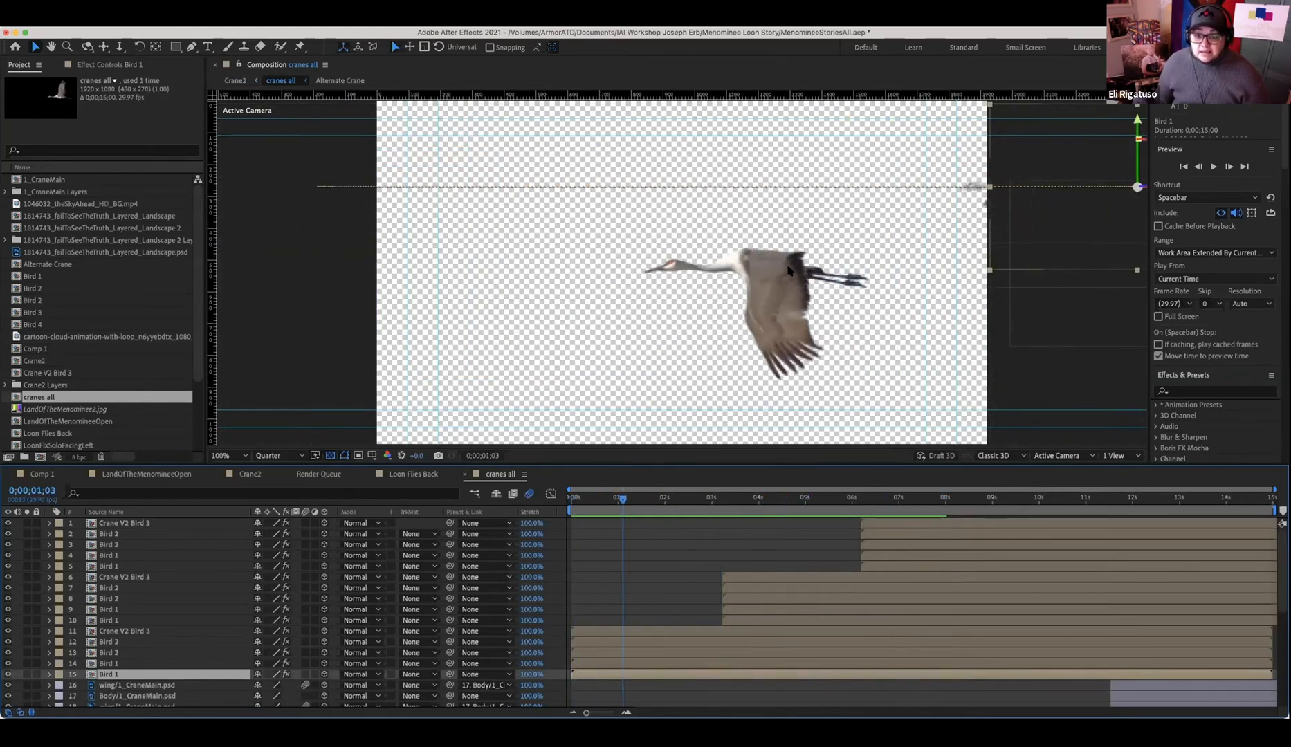
{"action": "left_click", "coordinate": [776, 289]}
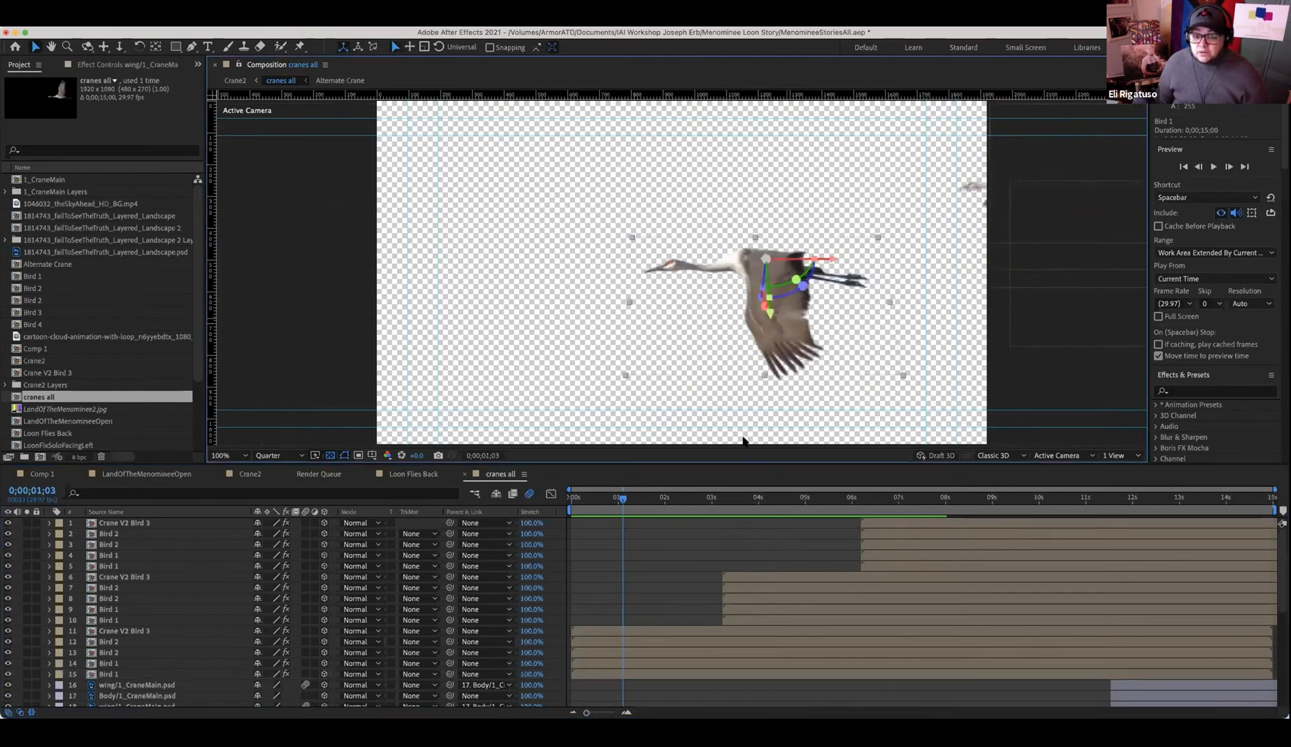
{"action": "scroll", "coordinate": [688, 637], "scroll_direction": "down", "scroll_amount": 5}
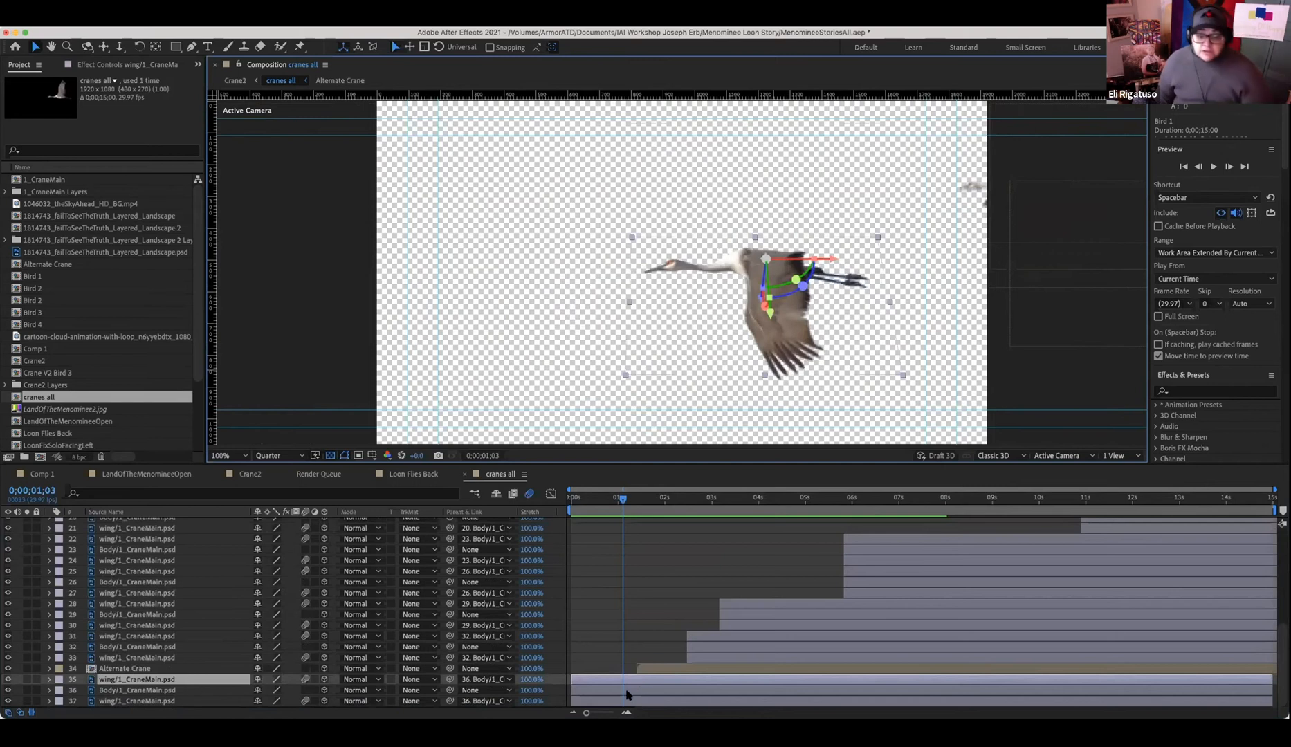
{"action": "left_click", "coordinate": [628, 694]}
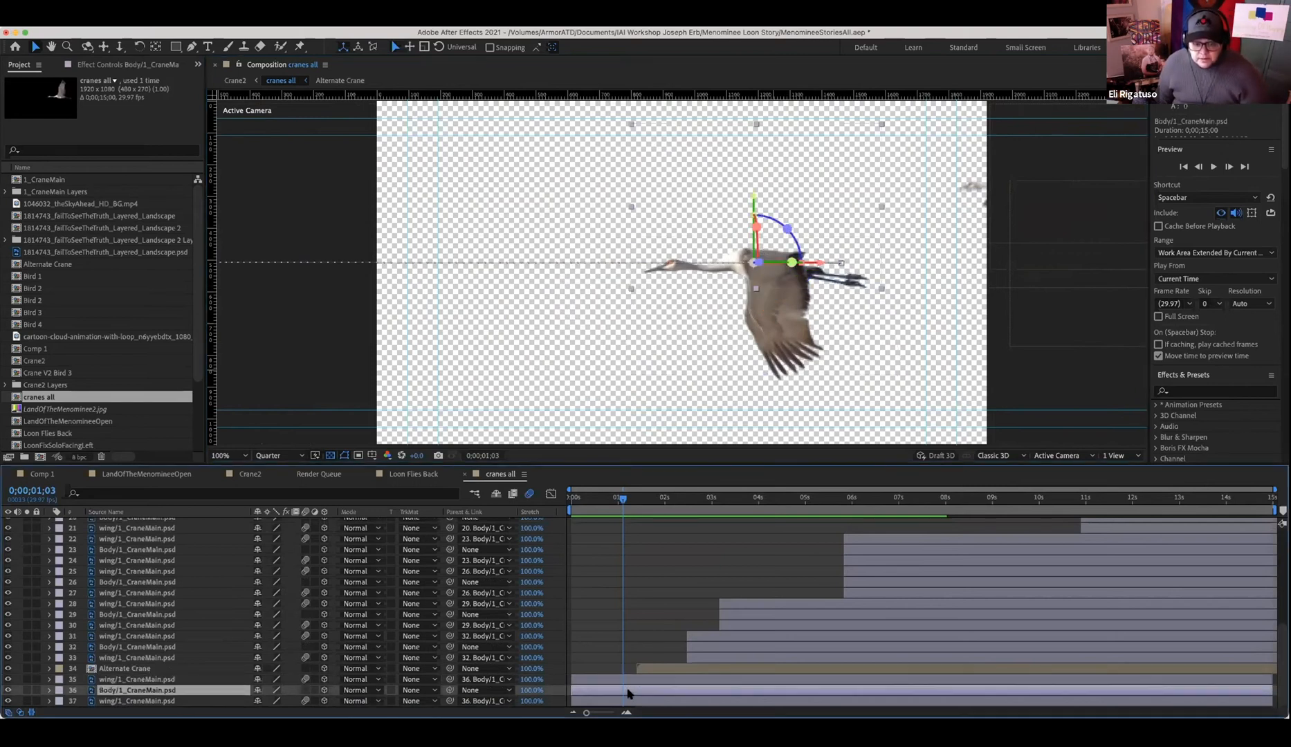
- Hide and reshow the crane's wing layers 35 and 37 to compare them with the body
{"action": "left_click", "coordinate": [7, 680]}
{"action": "left_click", "coordinate": [8, 701]}
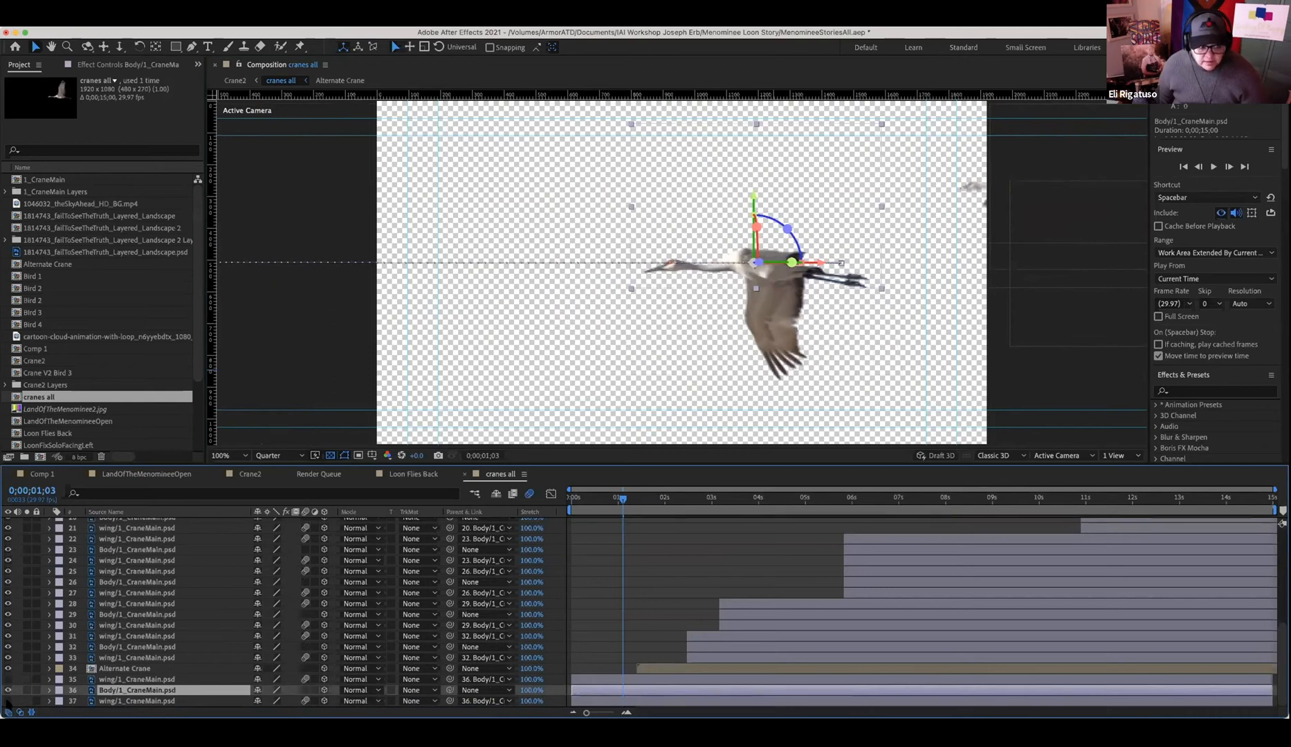
{"action": "left_click", "coordinate": [8, 701]}
{"action": "left_click", "coordinate": [9, 680]}
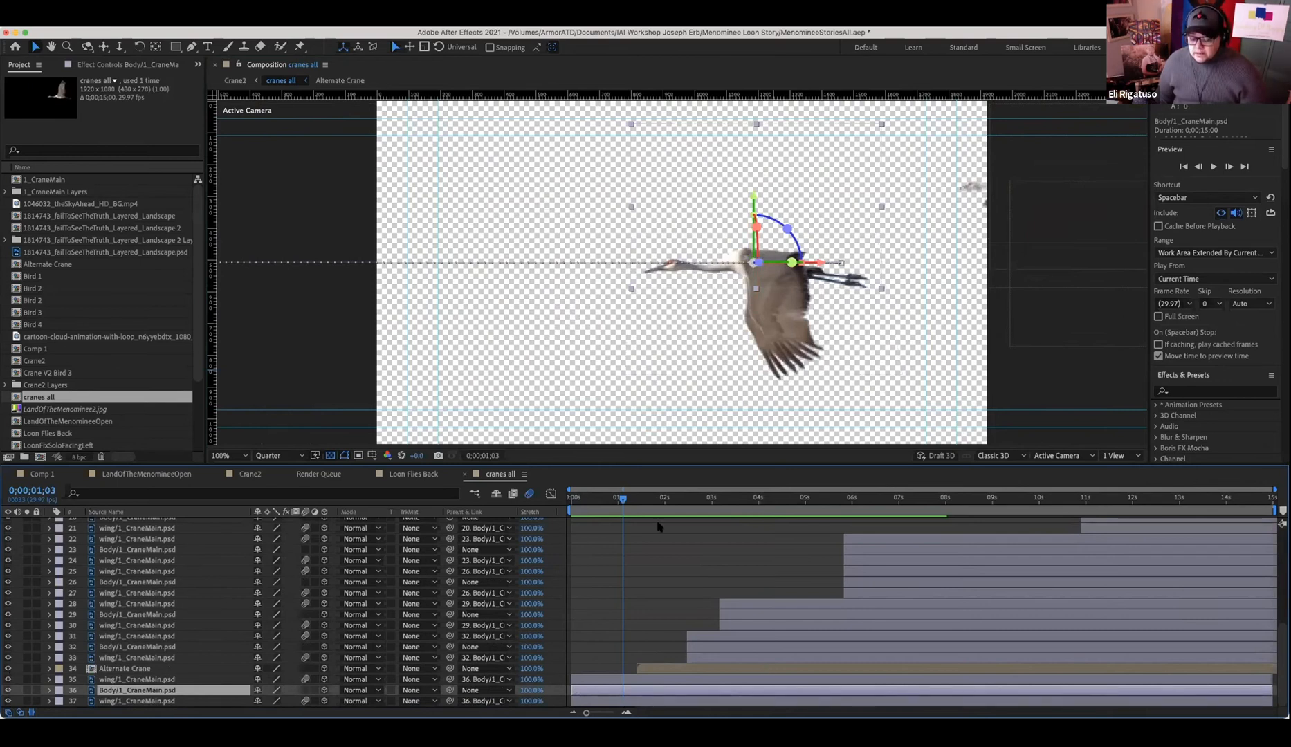
- Move to 0;00;01;01, select the crane's wing on layer 35, and activate the Pan Behind (Anchor Point) tool
{"action": "key", "text": "Page_Up"}
{"action": "left_click_drag", "start_coordinate": [607, 503], "coordinate": [620, 503]}
{"action": "left_click", "coordinate": [618, 680]}
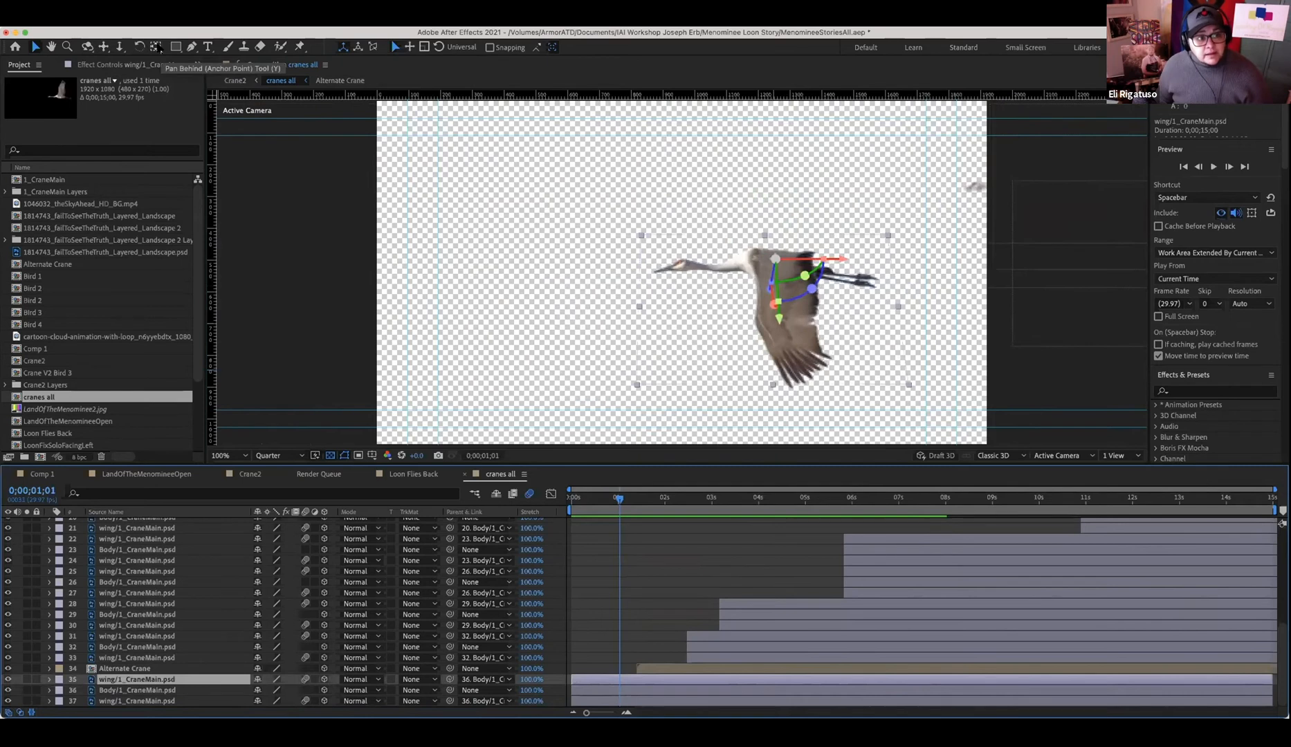
{"action": "left_click", "coordinate": [156, 47]}
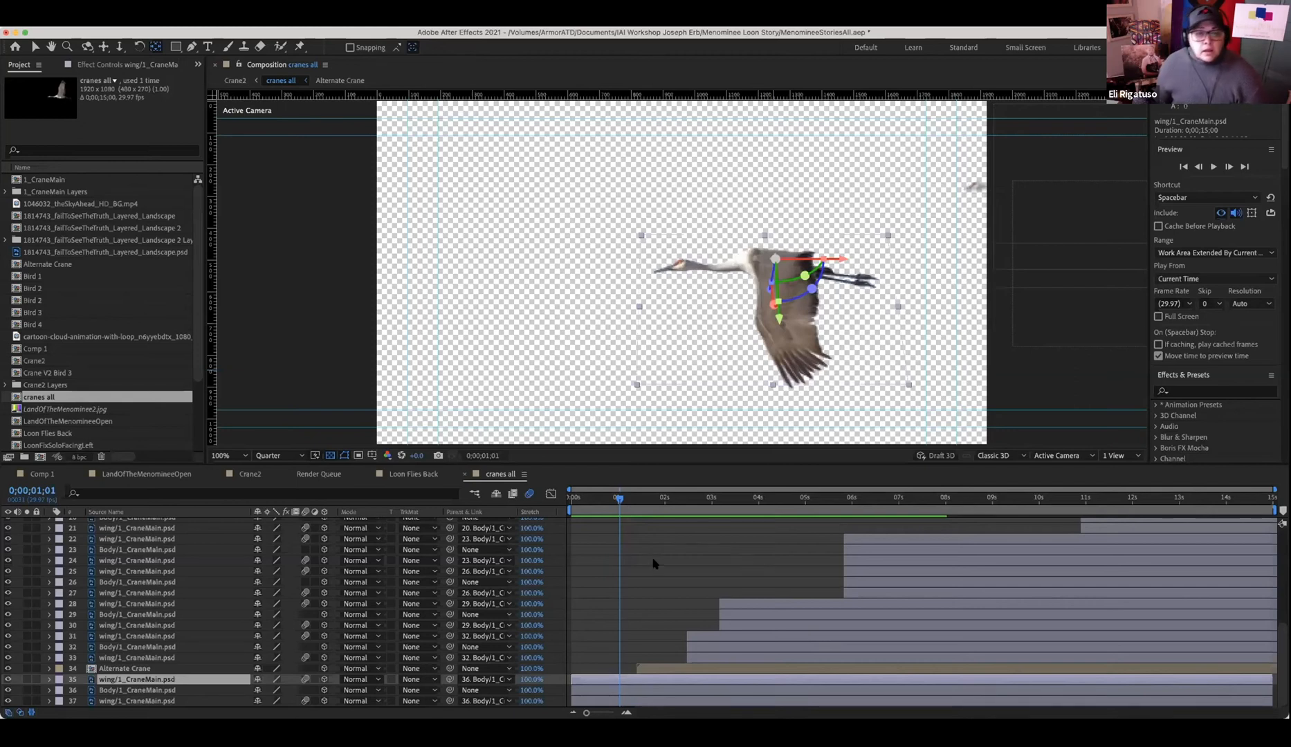
- Select the nested Bird 1 layers 15 and 14 and Bird 2 layer 13 at 0;00;00;10, then scrub the flock to 0;00;06;19
{"action": "left_click_drag", "start_coordinate": [620, 500], "coordinate": [588, 500]}
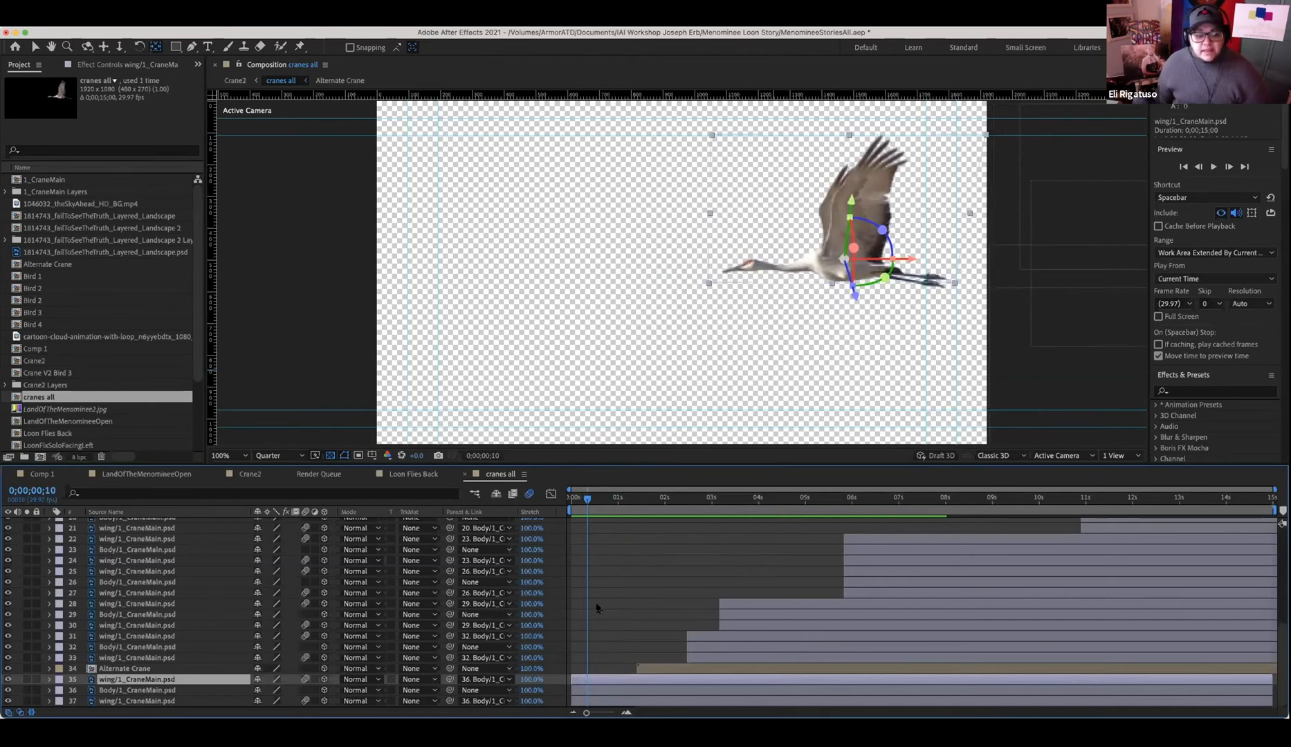
{"action": "scroll", "coordinate": [615, 618], "scroll_direction": "up", "scroll_amount": 2}
{"action": "scroll", "coordinate": [614, 618], "scroll_direction": "up", "scroll_amount": 8}
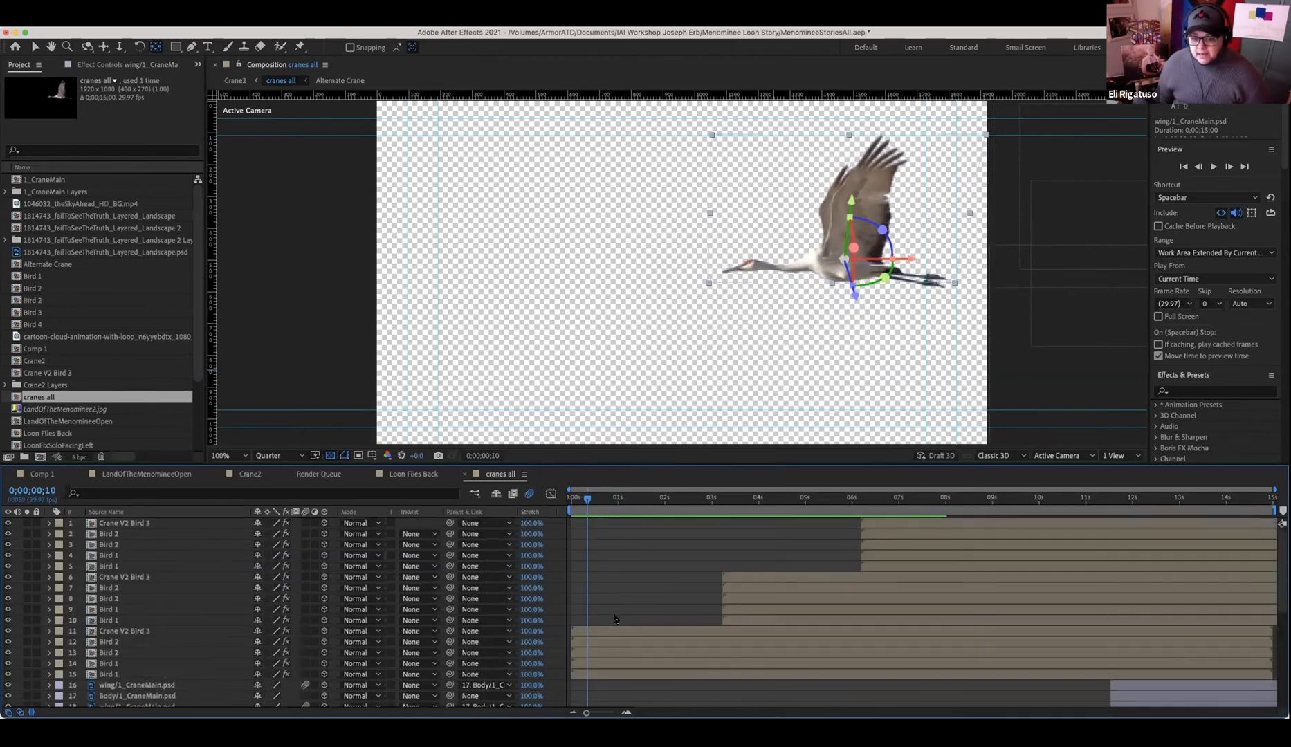
{"action": "left_click", "coordinate": [626, 673]}
{"action": "left_click", "coordinate": [630, 663]}
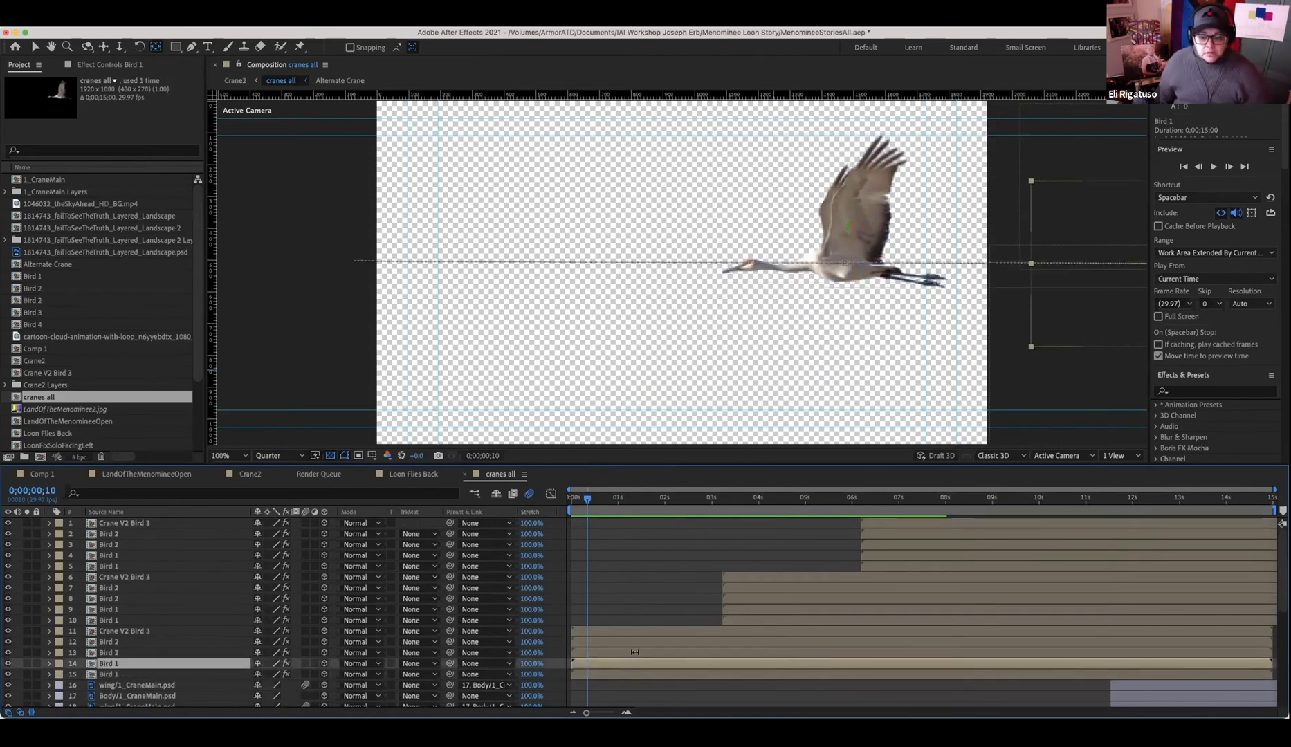
{"action": "left_click", "coordinate": [634, 652]}
{"action": "left_click", "coordinate": [662, 497]}
{"action": "left_click_drag", "start_coordinate": [683, 494], "coordinate": [883, 533]}
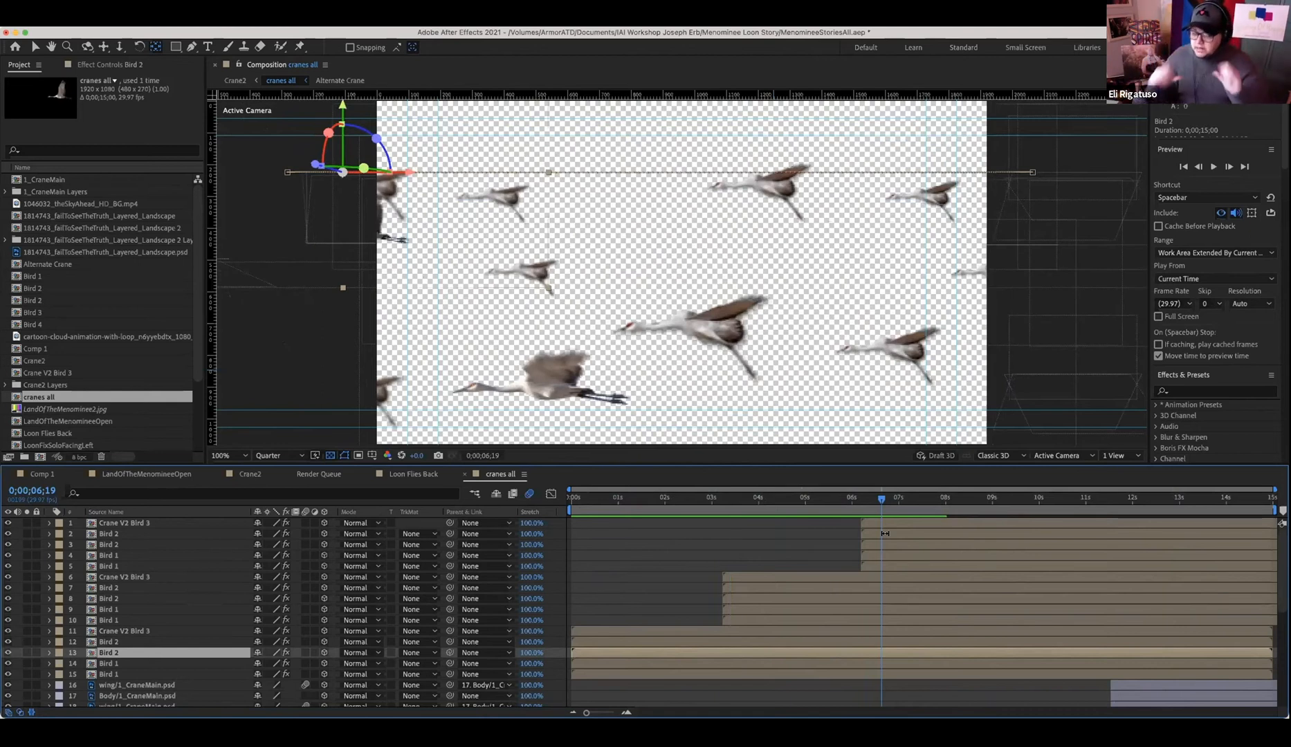
- Switch to the LandOfTheMenomineeOpen composition and scrub its lake footage to 0;00;08;11
{"action": "left_click", "coordinate": [157, 477]}
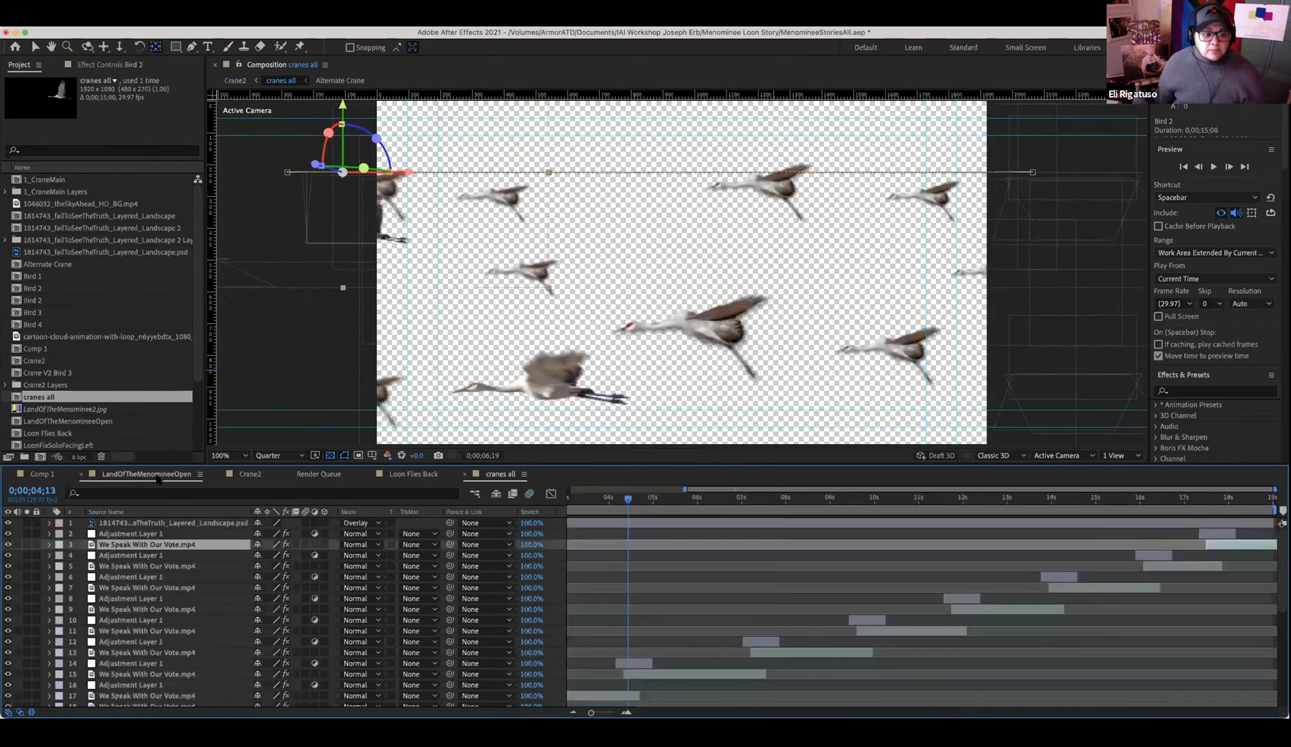
{"action": "left_click_drag", "start_coordinate": [599, 507], "coordinate": [532, 526]}
{"action": "left_click_drag", "start_coordinate": [675, 523], "coordinate": [833, 518]}
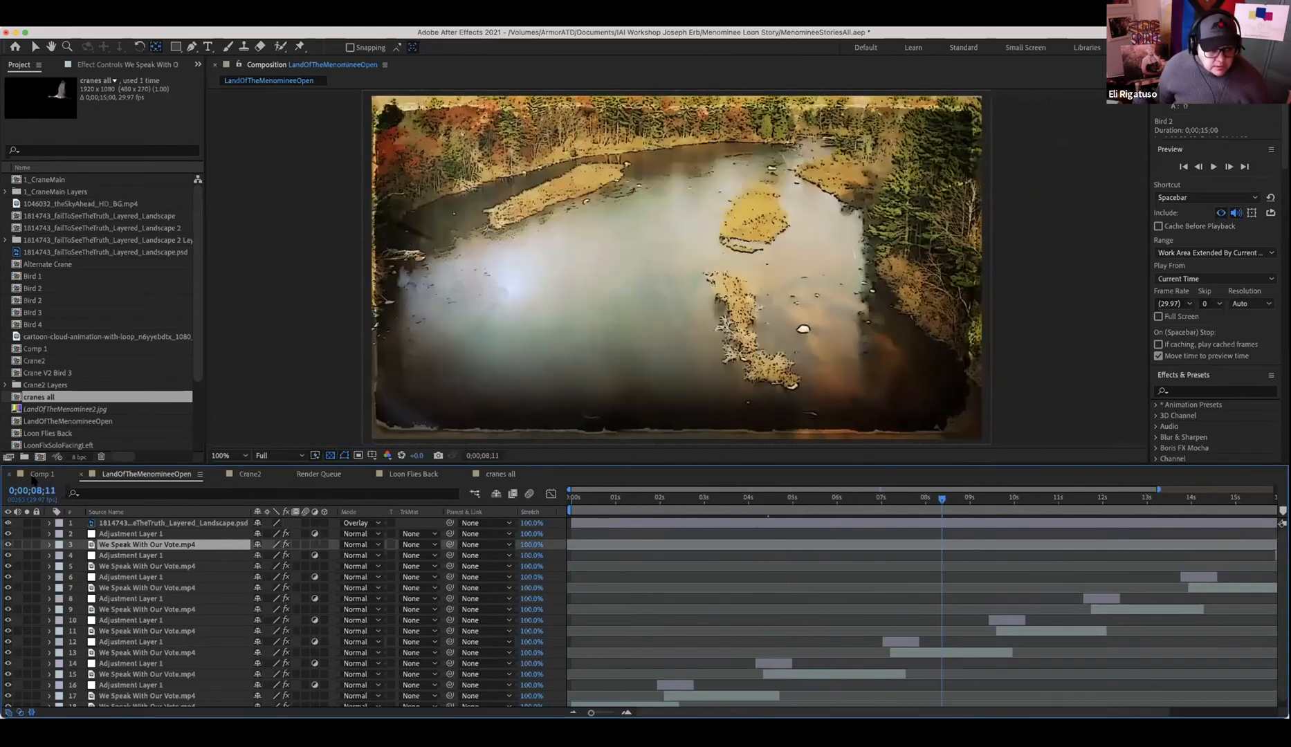
- In Comp 1, show Medium Blue Solid 1 and crane layers 17 to 19 at 0;00;03;15, then scrub to 0;00;12;14
{"action": "left_click", "coordinate": [36, 477]}
{"action": "left_click_drag", "start_coordinate": [500, 500], "coordinate": [631, 501]}
{"action": "scroll", "coordinate": [505, 553], "scroll_direction": "down", "scroll_amount": 2}
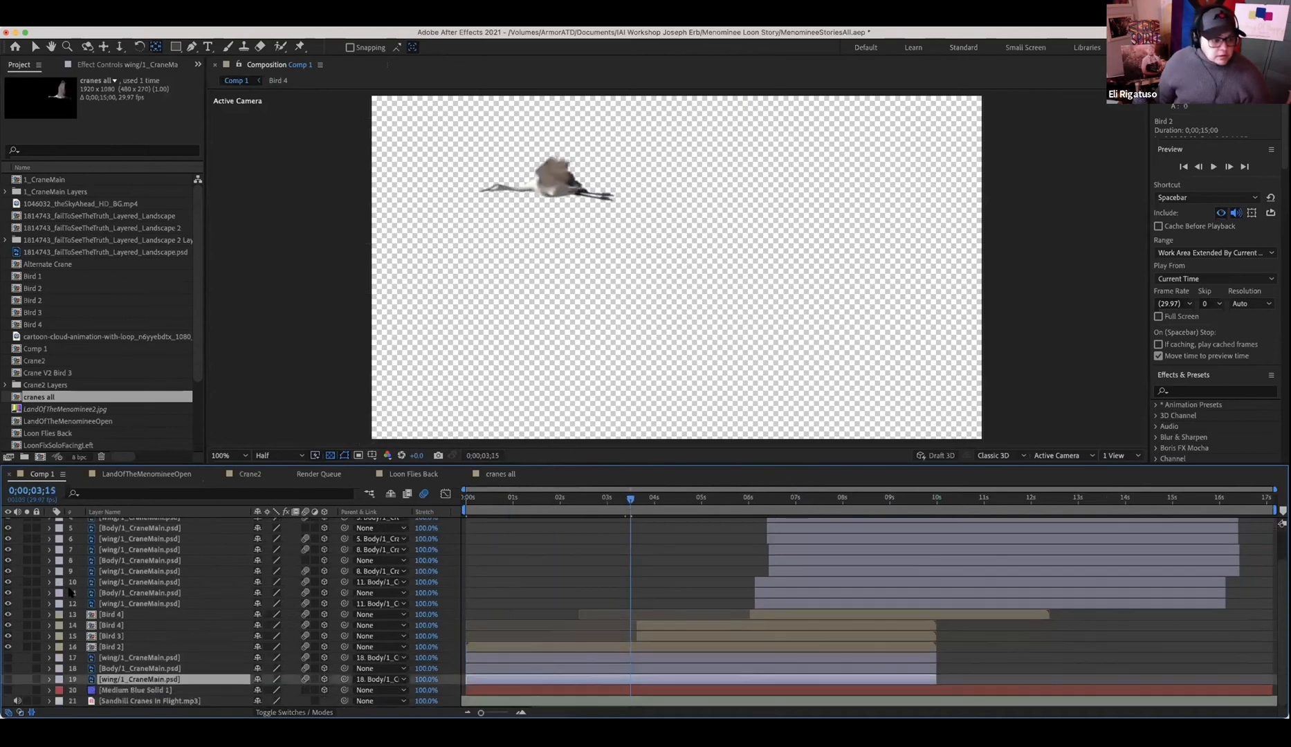
{"action": "left_click", "coordinate": [7, 690]}
{"action": "left_click", "coordinate": [8, 680]}
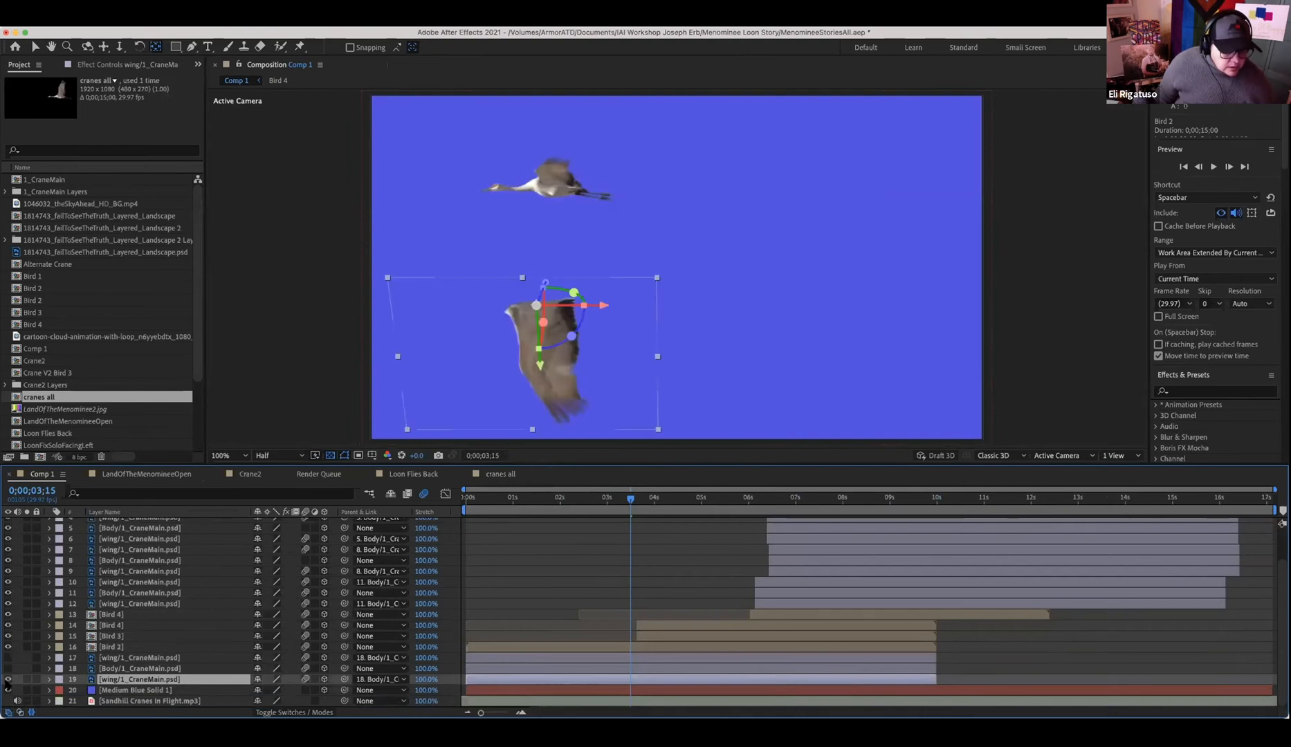
{"action": "left_click", "coordinate": [8, 668]}
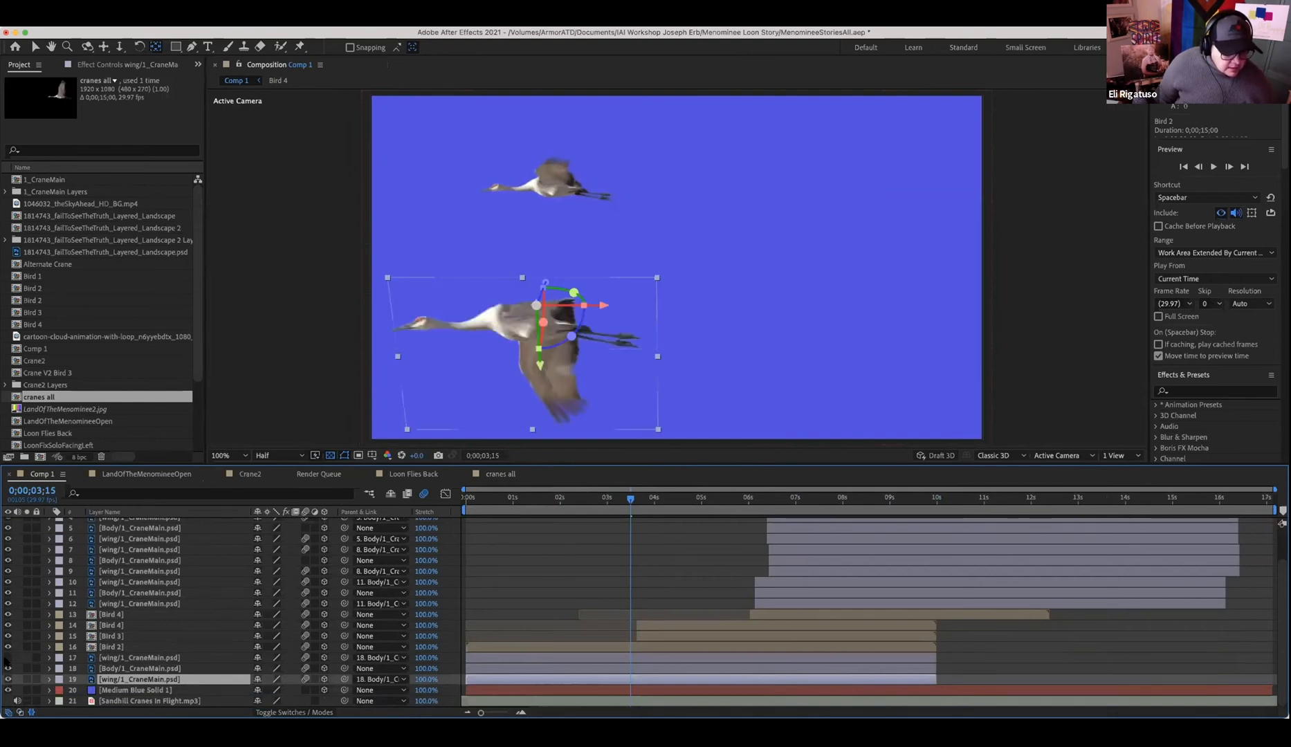
{"action": "left_click", "coordinate": [8, 658]}
{"action": "left_click_drag", "start_coordinate": [595, 500], "coordinate": [1053, 514]}
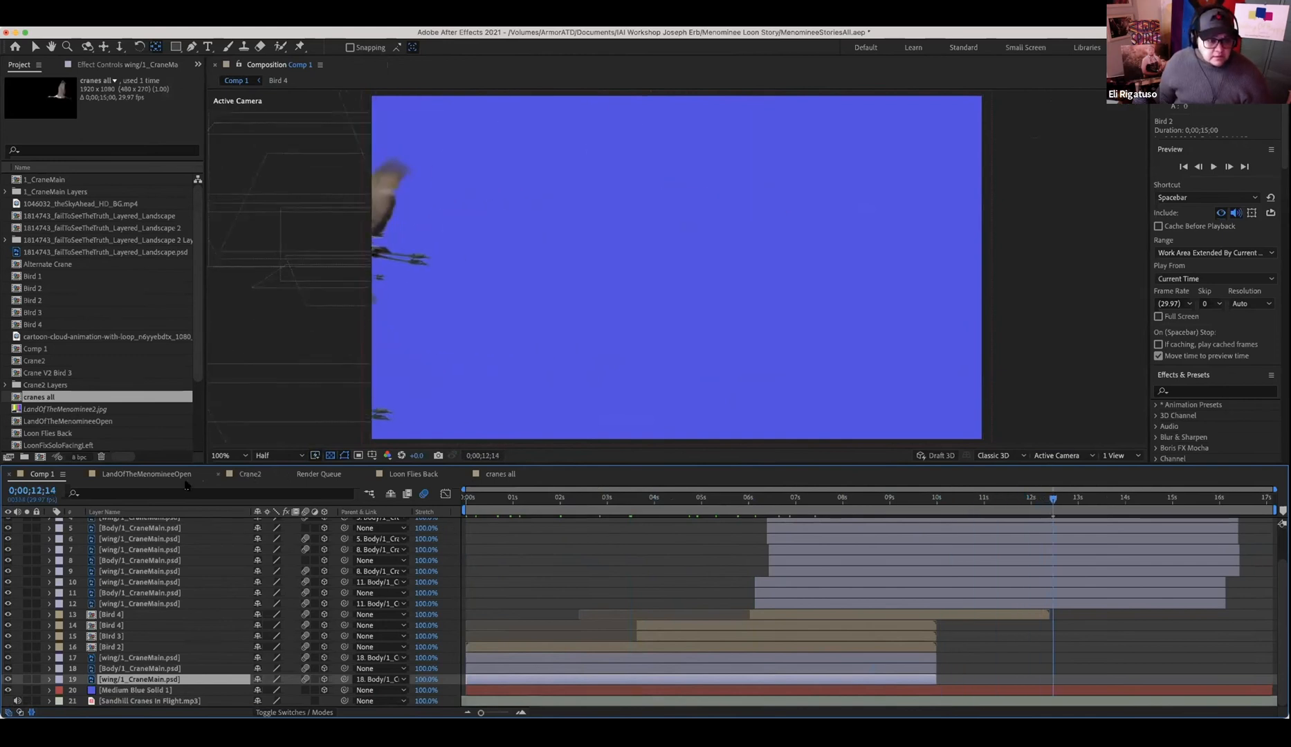
- Open the Bird 1 composition from the project items and scrub its wing flapping to 0;00;06;08
{"action": "left_click", "coordinate": [149, 476]}
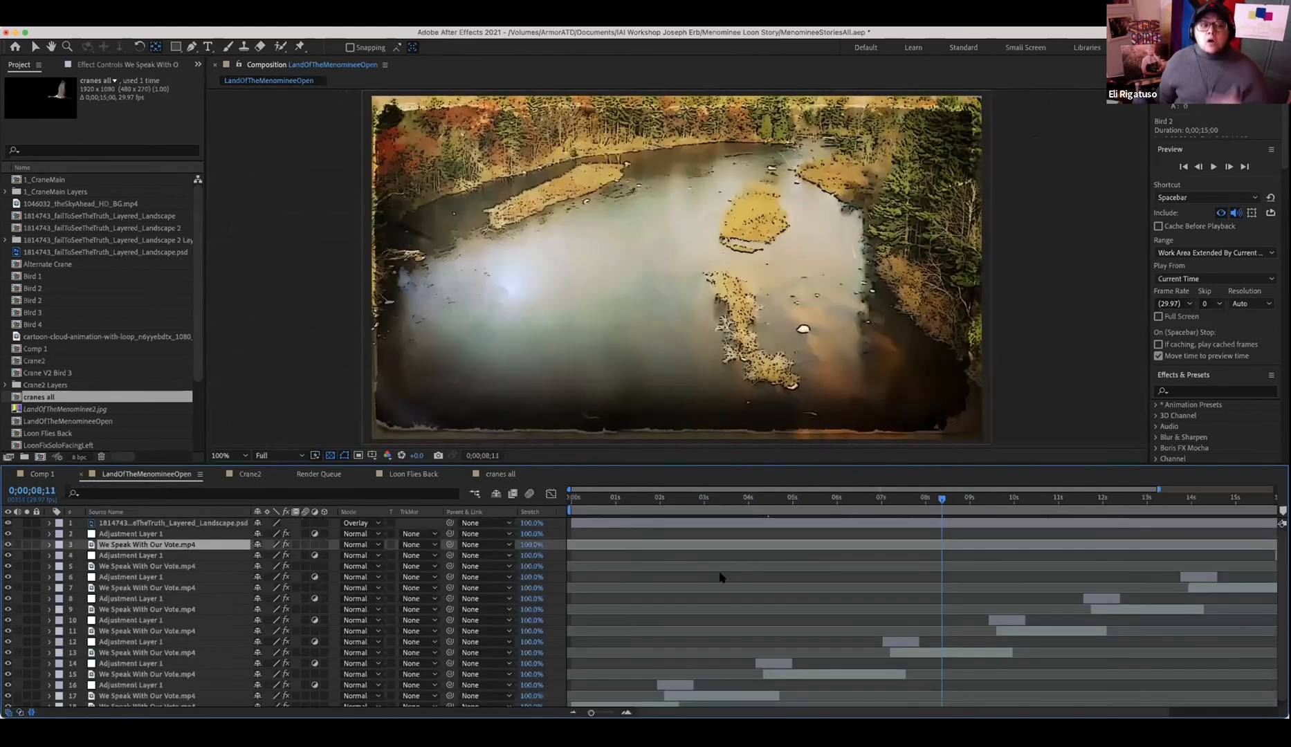
{"action": "double_click", "coordinate": [31, 276]}
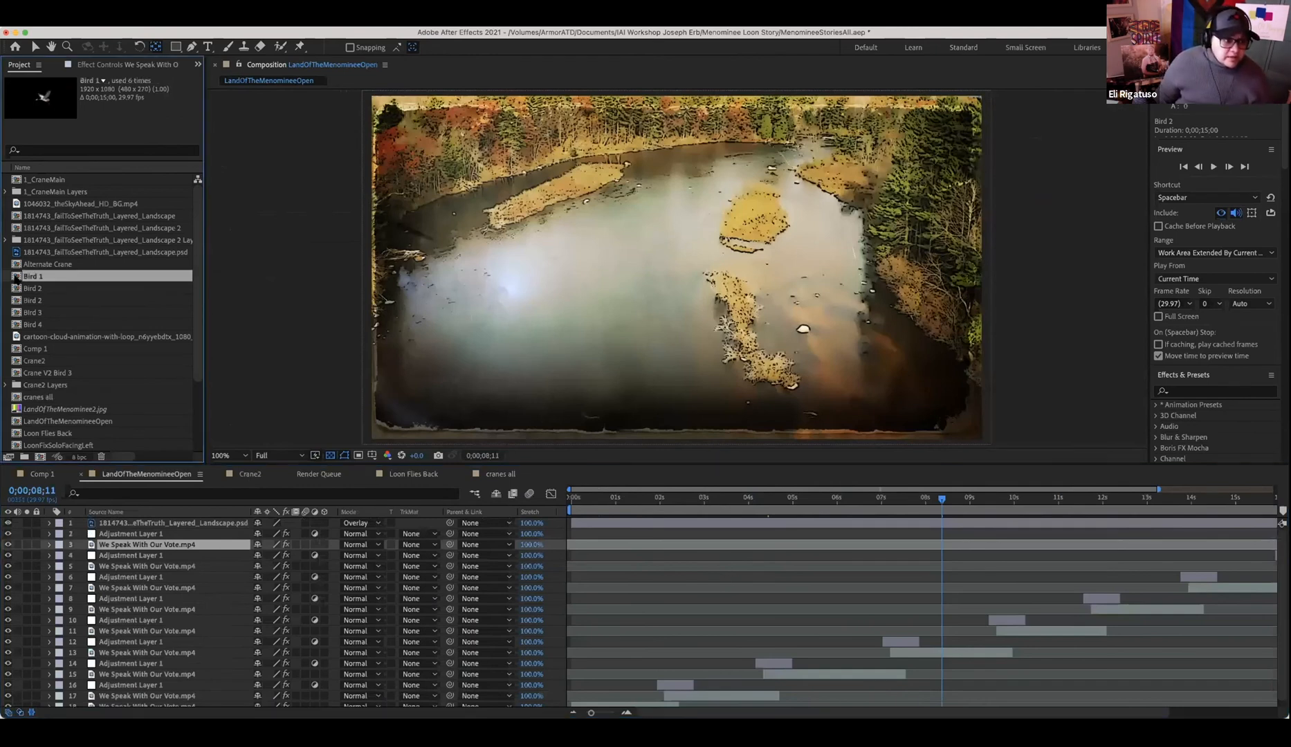
{"action": "left_click_drag", "start_coordinate": [489, 499], "coordinate": [801, 522]}
{"action": "scroll", "coordinate": [621, 315], "scroll_direction": "up", "scroll_amount": 2}
{"action": "scroll", "coordinate": [621, 315], "scroll_direction": "up", "scroll_amount": 4}
{"action": "scroll", "coordinate": [621, 315], "scroll_direction": "down", "scroll_amount": 4}
{"action": "scroll", "coordinate": [621, 315], "scroll_direction": "down", "scroll_amount": 2}
- Set the Bird 1 preview resolution to Full and scrub the enlarged crane to 0;00;08;06
{"action": "left_click", "coordinate": [277, 456]}
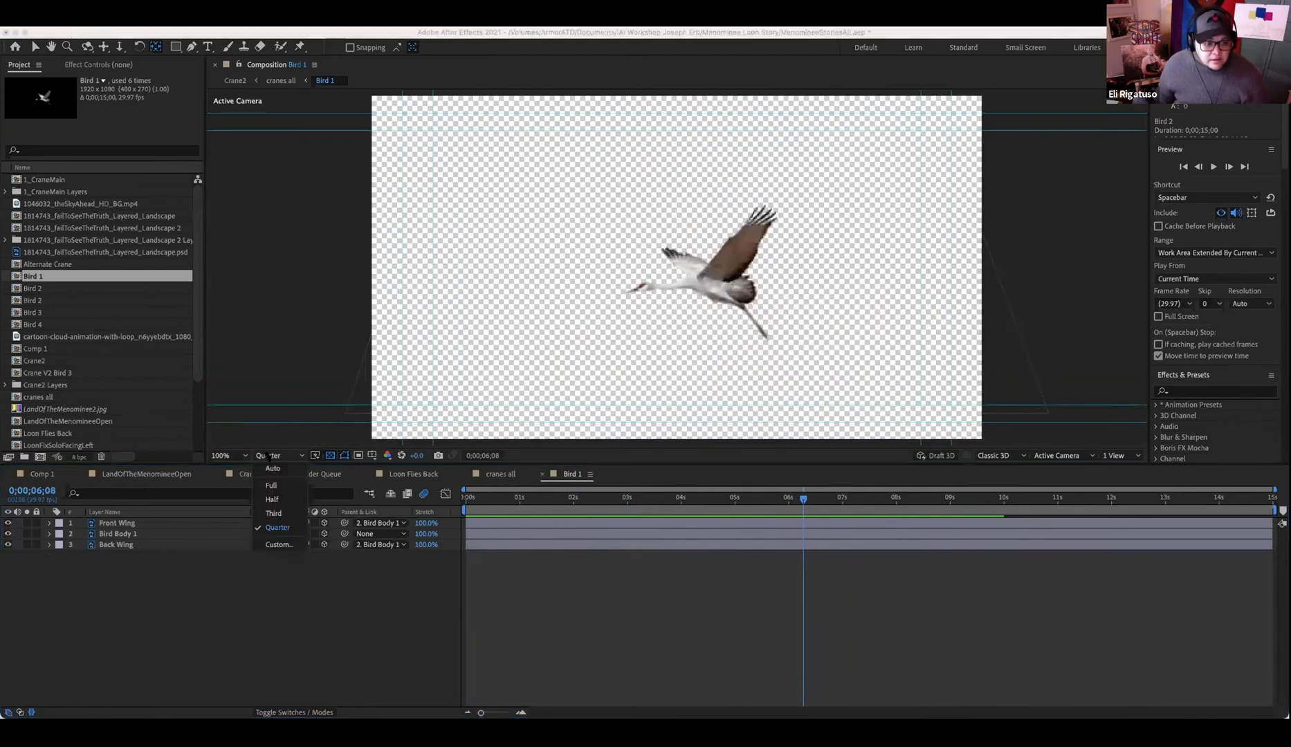
{"action": "left_click", "coordinate": [272, 483]}
{"action": "scroll", "coordinate": [716, 341], "scroll_direction": "up", "scroll_amount": 2}
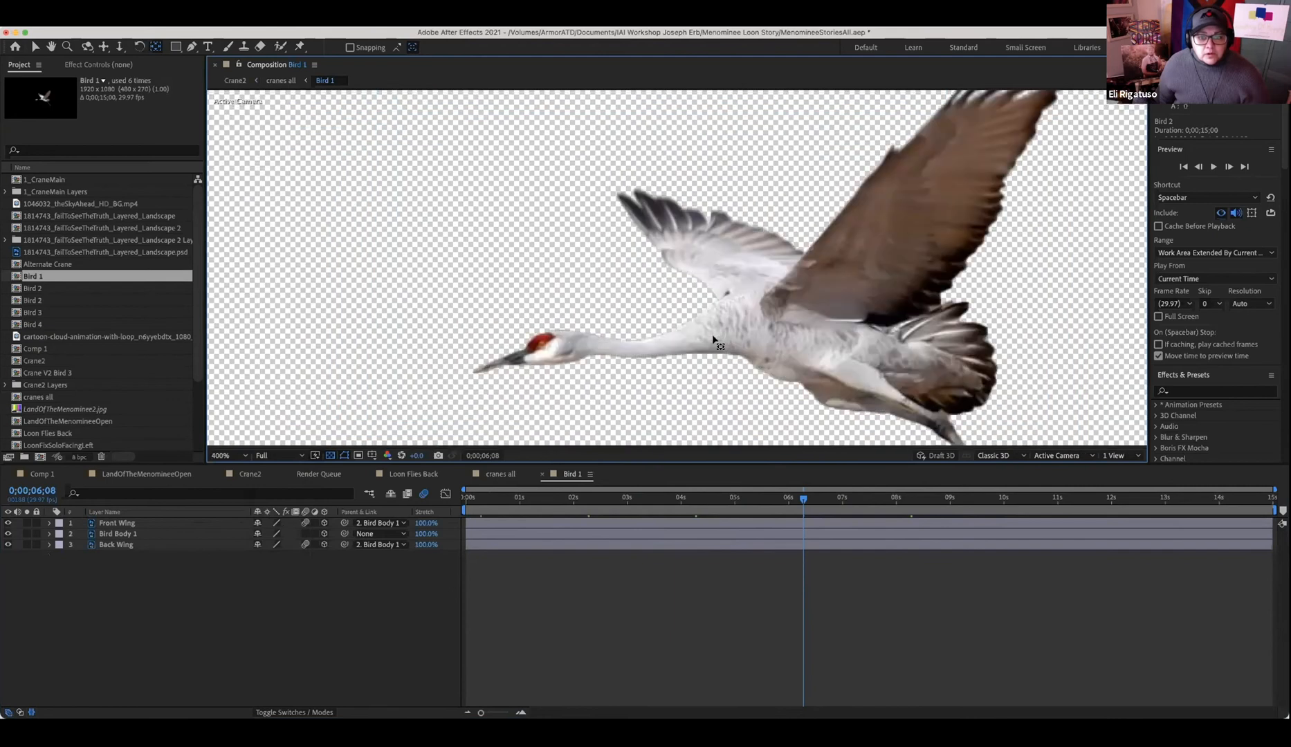
{"action": "left_click_drag", "start_coordinate": [797, 499], "coordinate": [903, 522]}
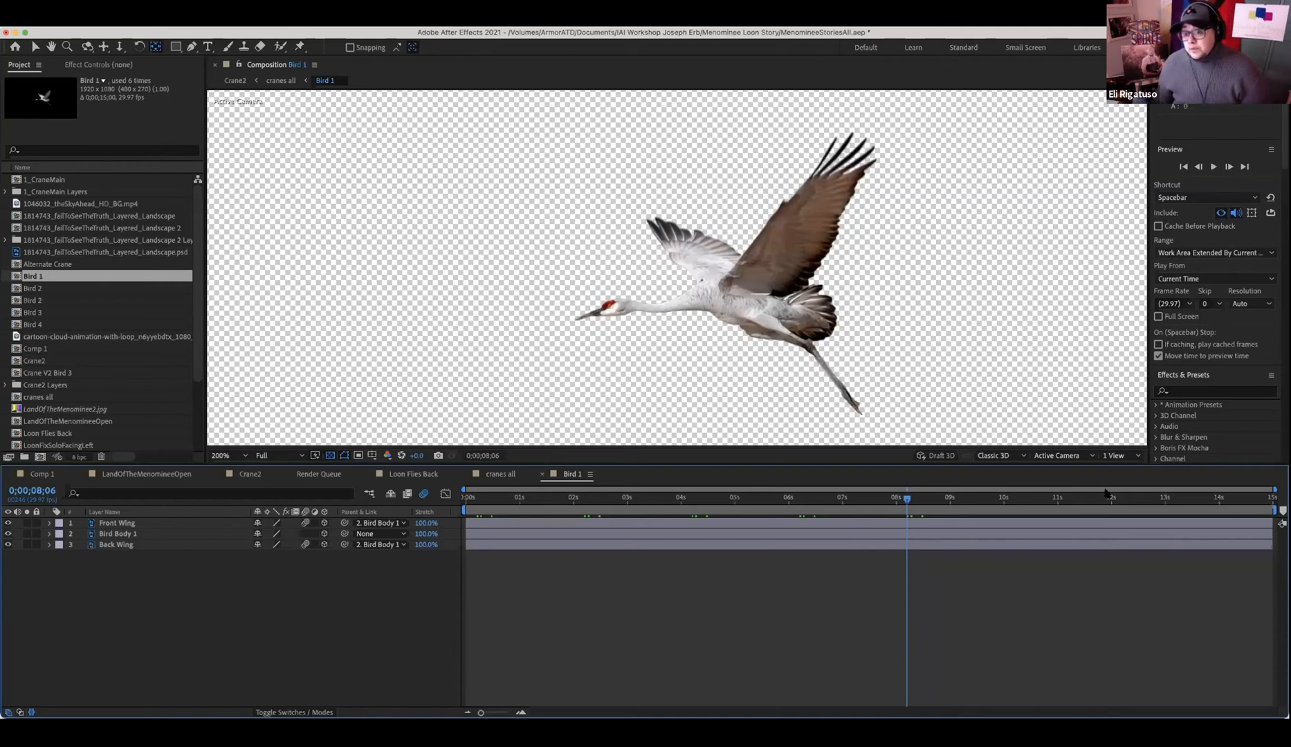
{"action": "scroll", "coordinate": [1202, 407], "scroll_direction": "down", "scroll_amount": 10}
{"action": "scroll", "coordinate": [1211, 363], "scroll_direction": "up", "scroll_amount": 5}
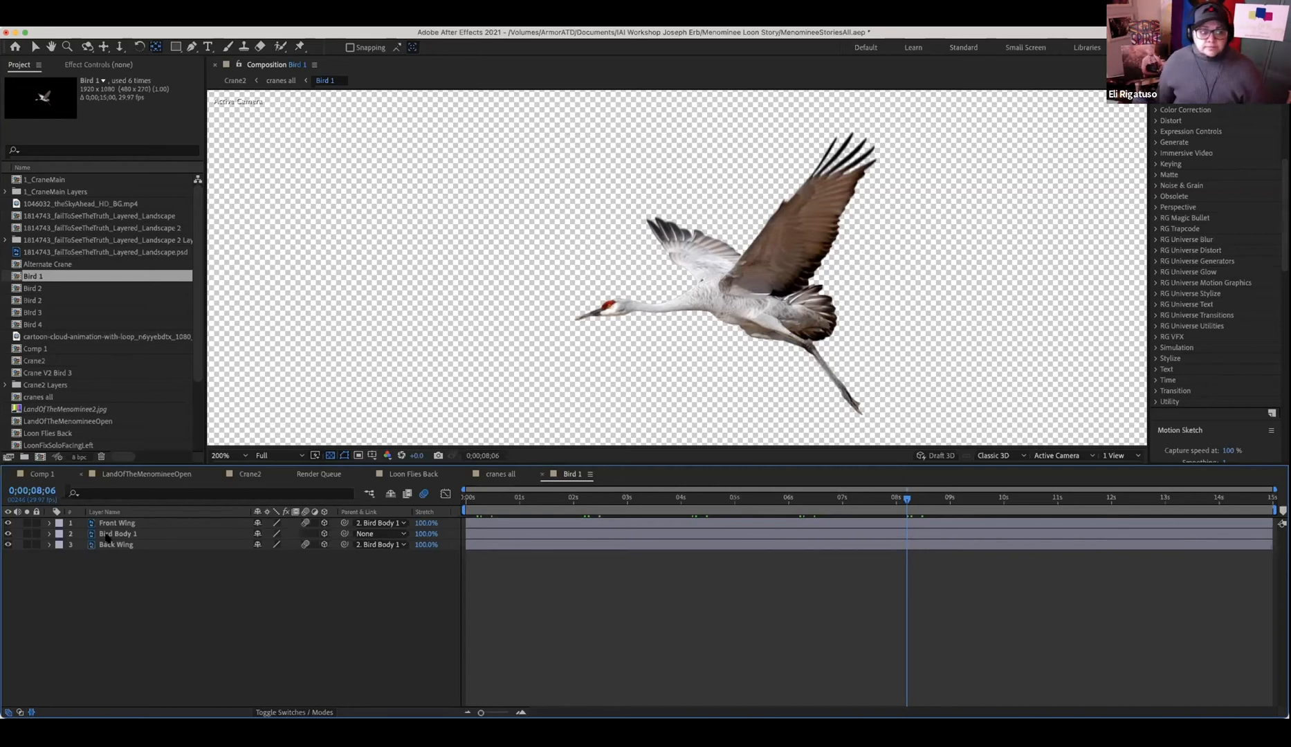
{"action": "scroll", "coordinate": [87, 397], "scroll_direction": "down", "scroll_amount": 3}
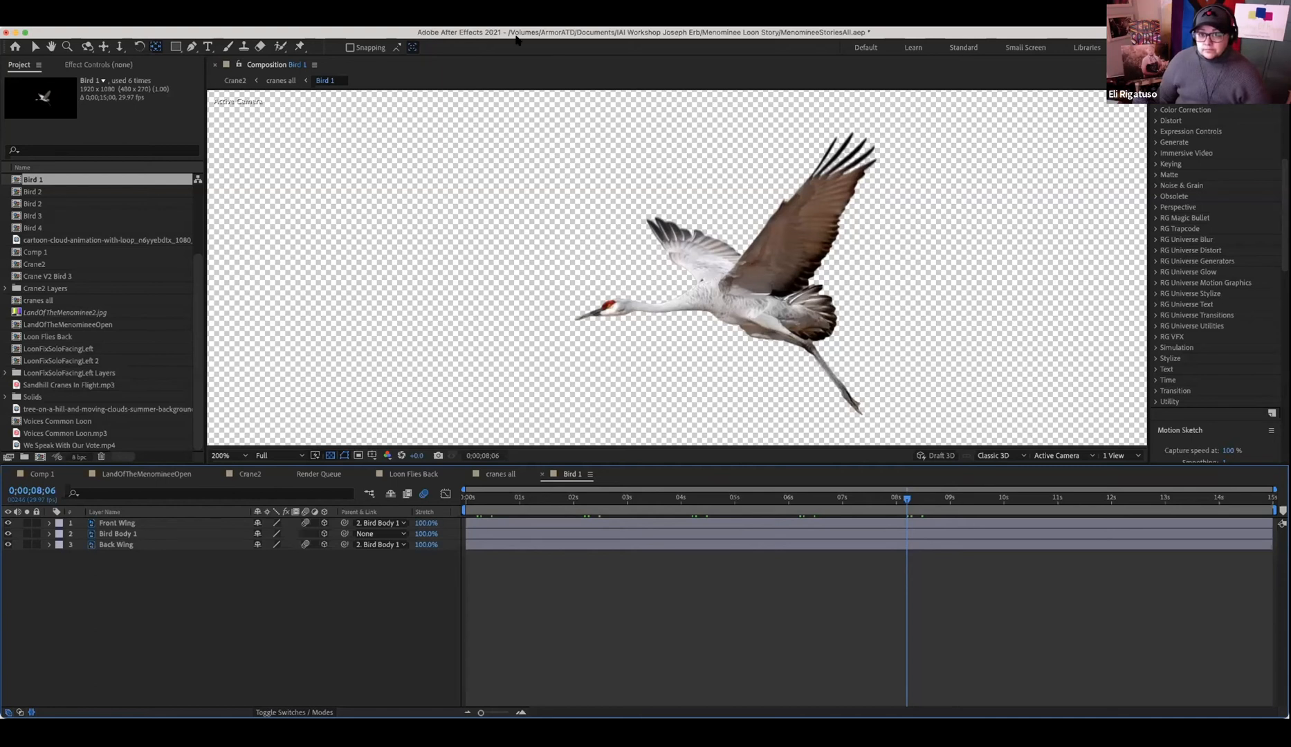
- Open the recent project RSA-Conference-Resilient2021.aep without saving the changes to MenomineeStoriesAll.aep
{"action": "left_click", "coordinate": [3, 3]}
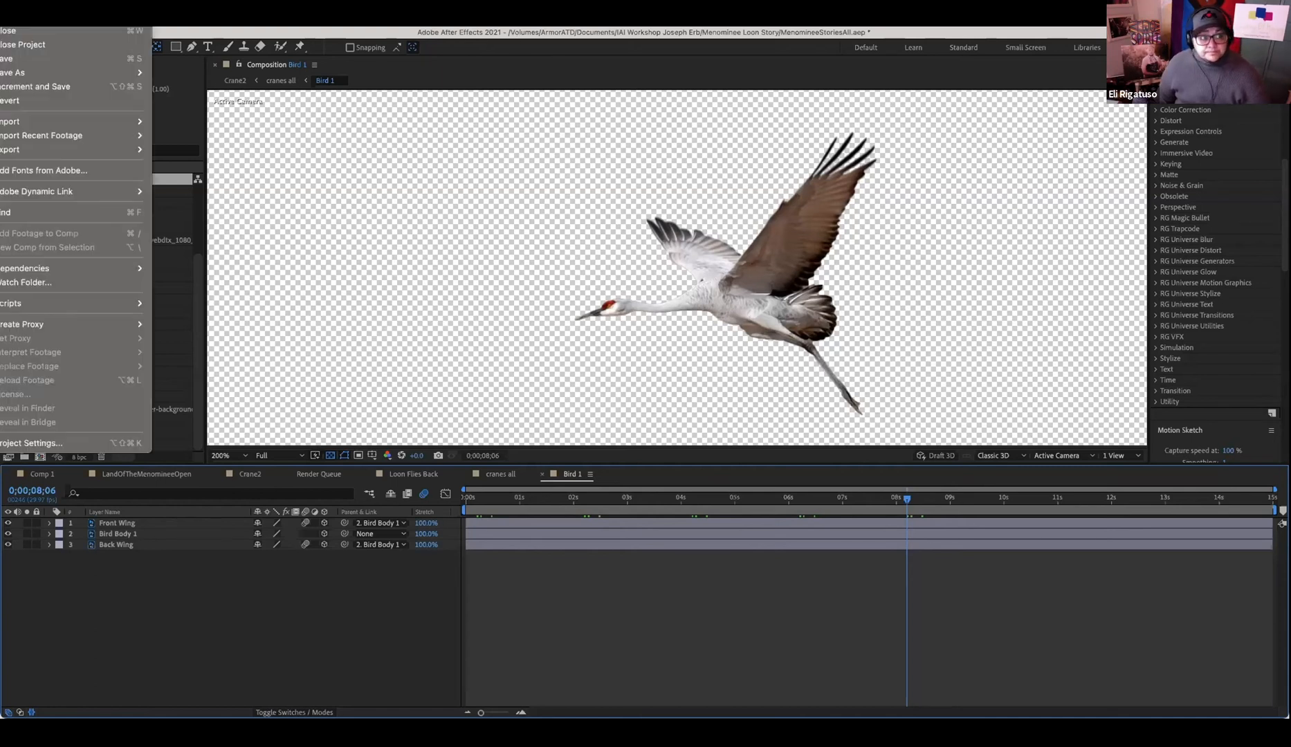
{"action": "mouse_move", "coordinate": [42, 1]}
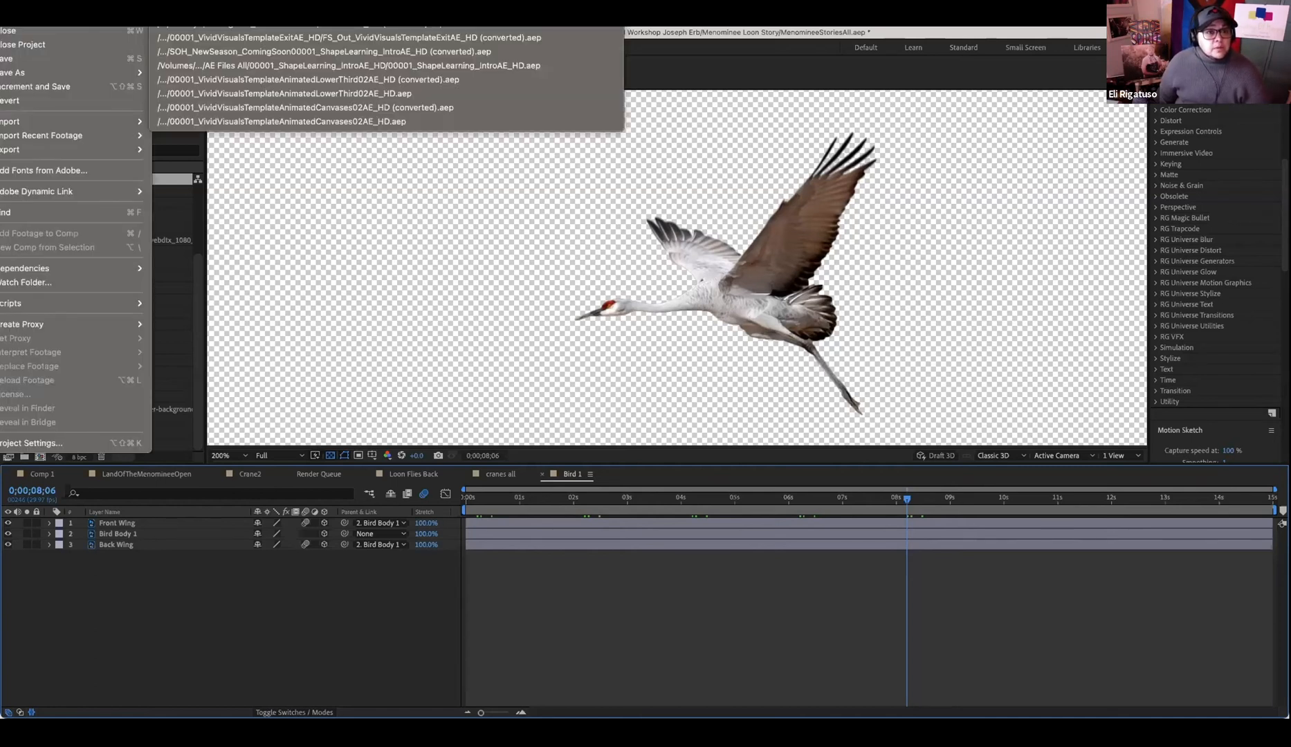
{"action": "left_click", "coordinate": [277, 10]}
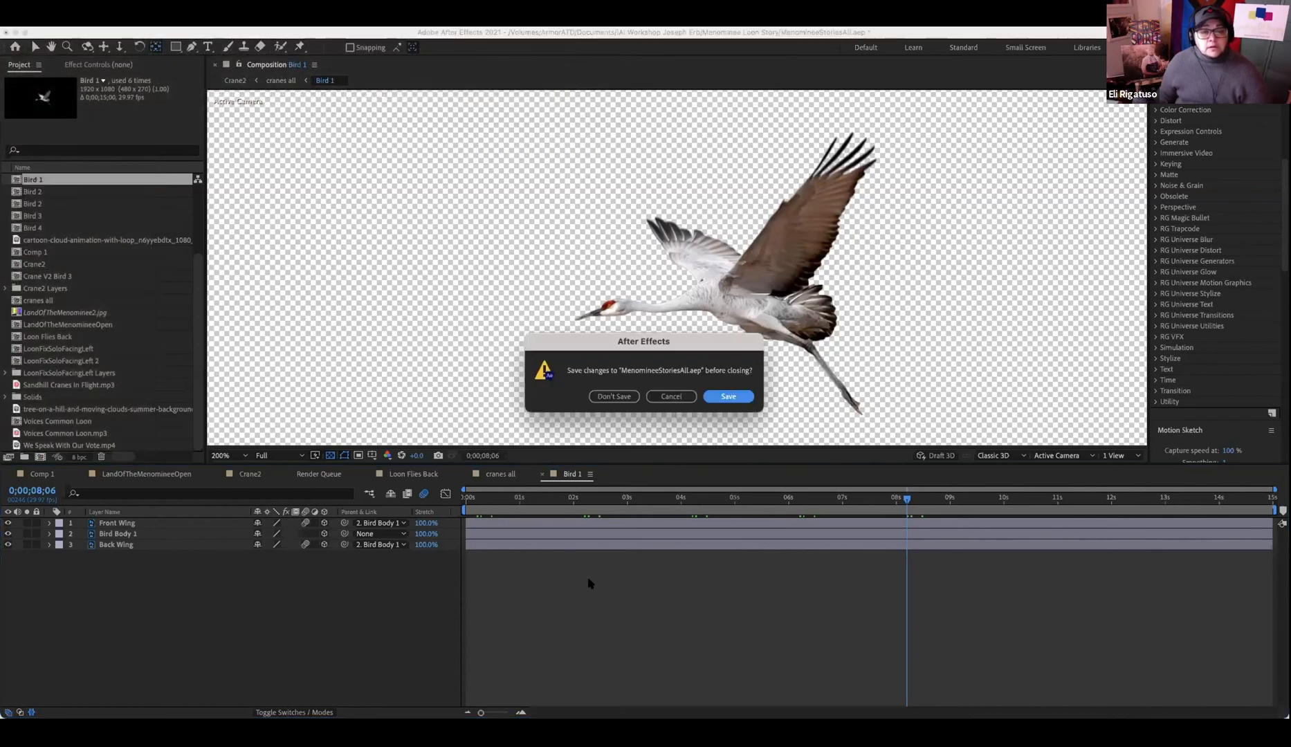
{"action": "left_click", "coordinate": [622, 398]}
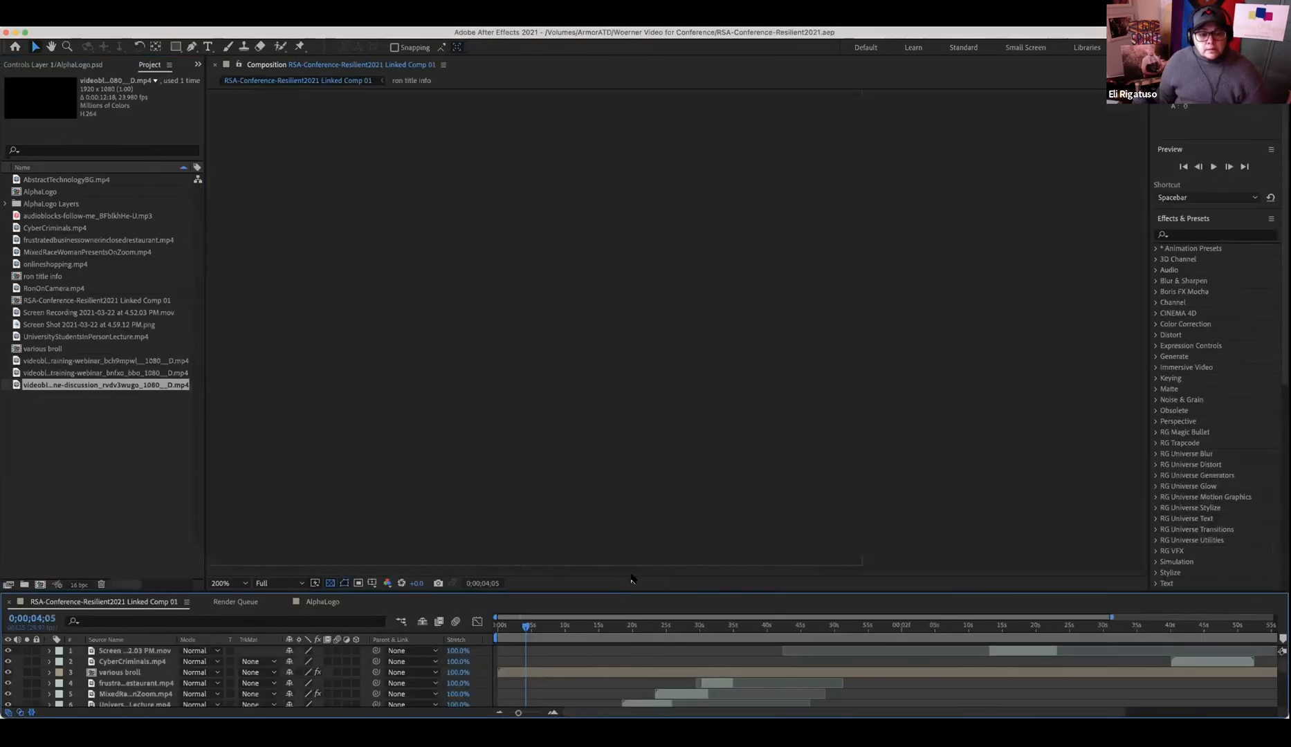
- Set the composition preview magnification to 100% and enlarge the timeline to show all 17 layers
{"action": "scroll", "coordinate": [634, 551], "scroll_direction": "up", "scroll_amount": 3}
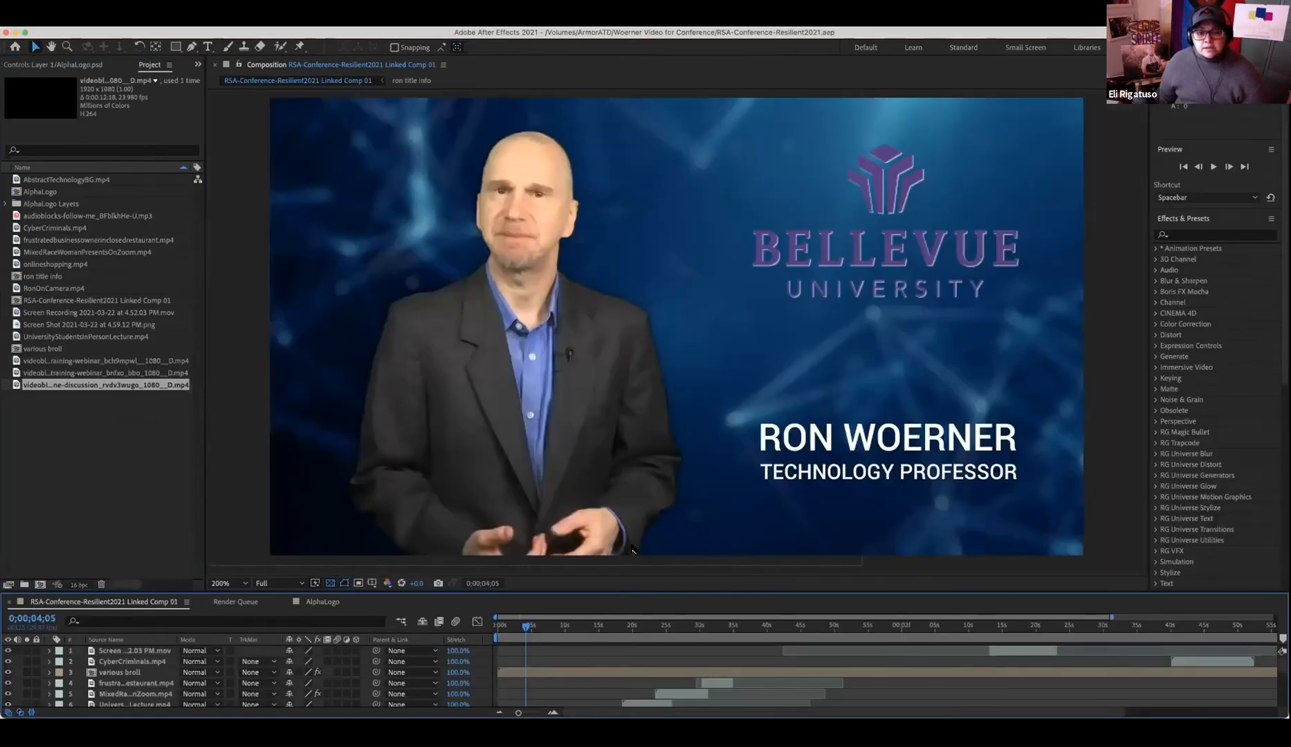
{"action": "scroll", "coordinate": [635, 552], "scroll_direction": "down", "scroll_amount": 2}
{"action": "scroll", "coordinate": [633, 551], "scroll_direction": "up", "scroll_amount": 1}
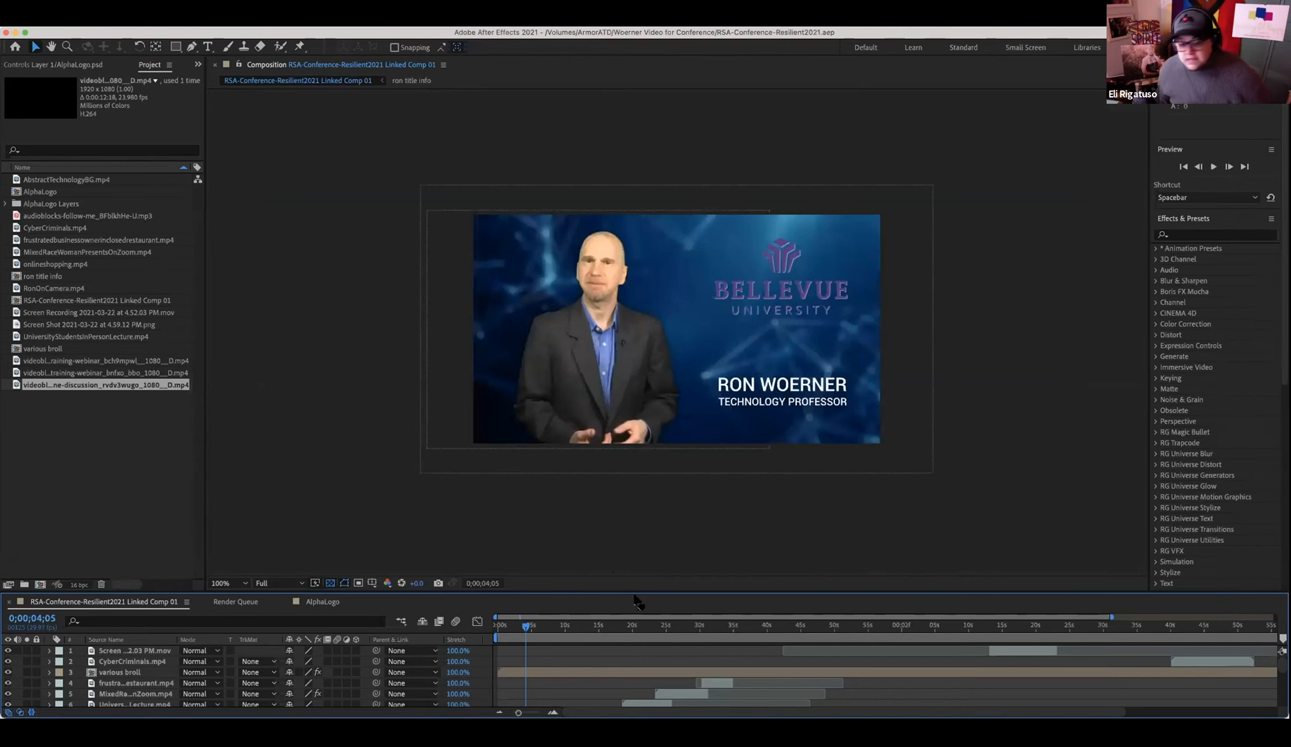
{"action": "left_click_drag", "start_coordinate": [634, 589], "coordinate": [658, 430]}
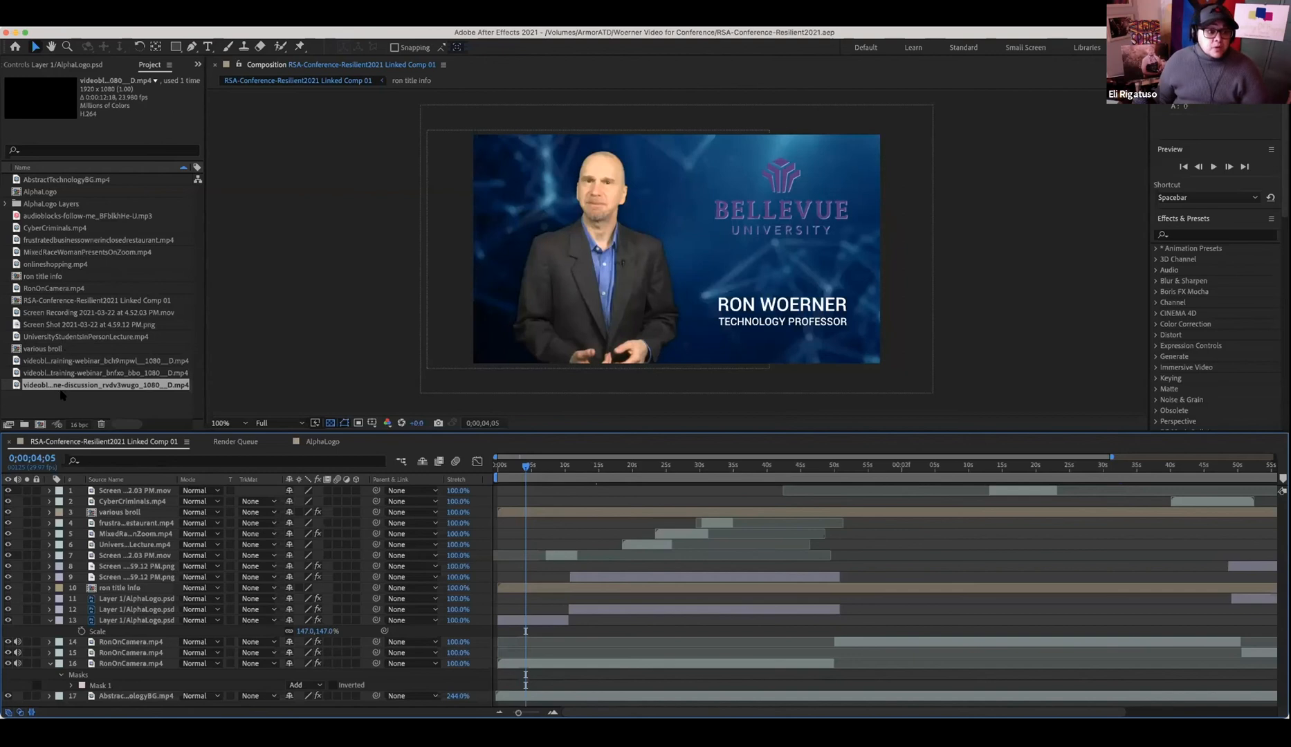
- Start a file import into the project and browse the folders on the ArmorATD drive
{"action": "left_click", "coordinate": [83, 410]}
{"action": "double_click", "coordinate": [79, 403]}
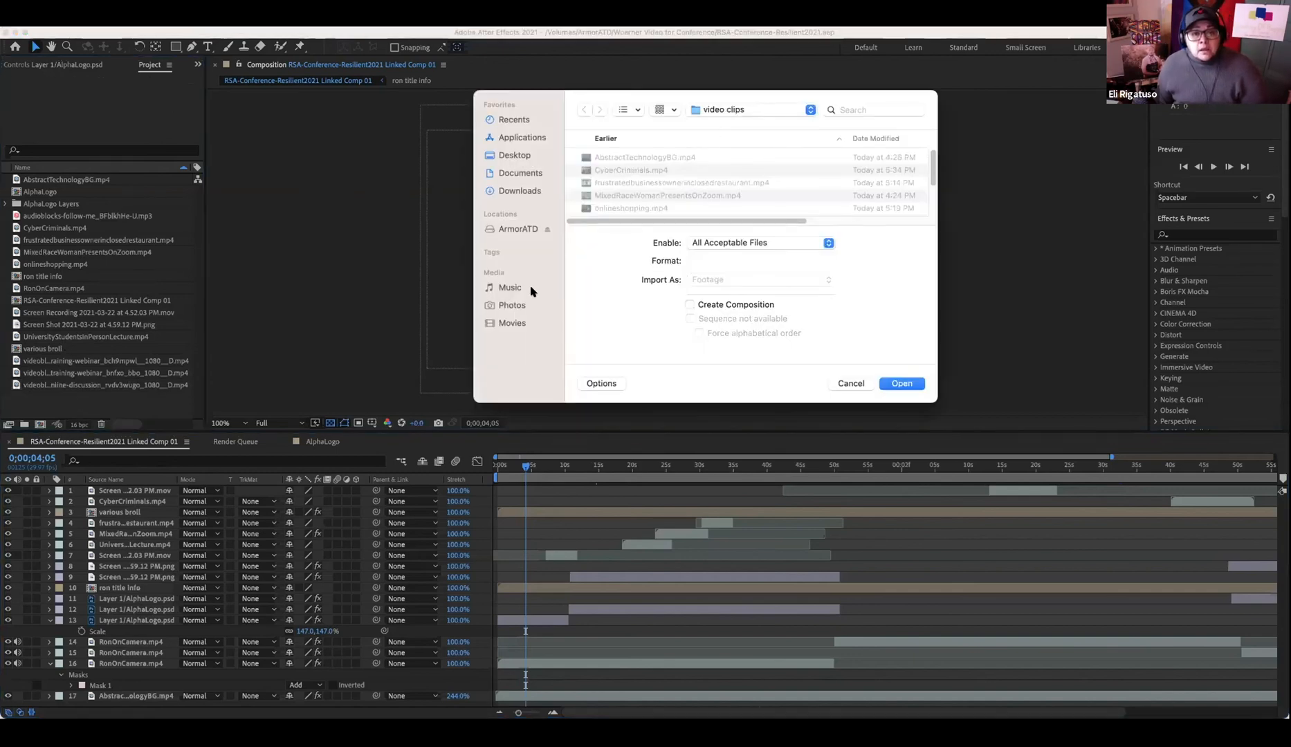
{"action": "left_click", "coordinate": [509, 228]}
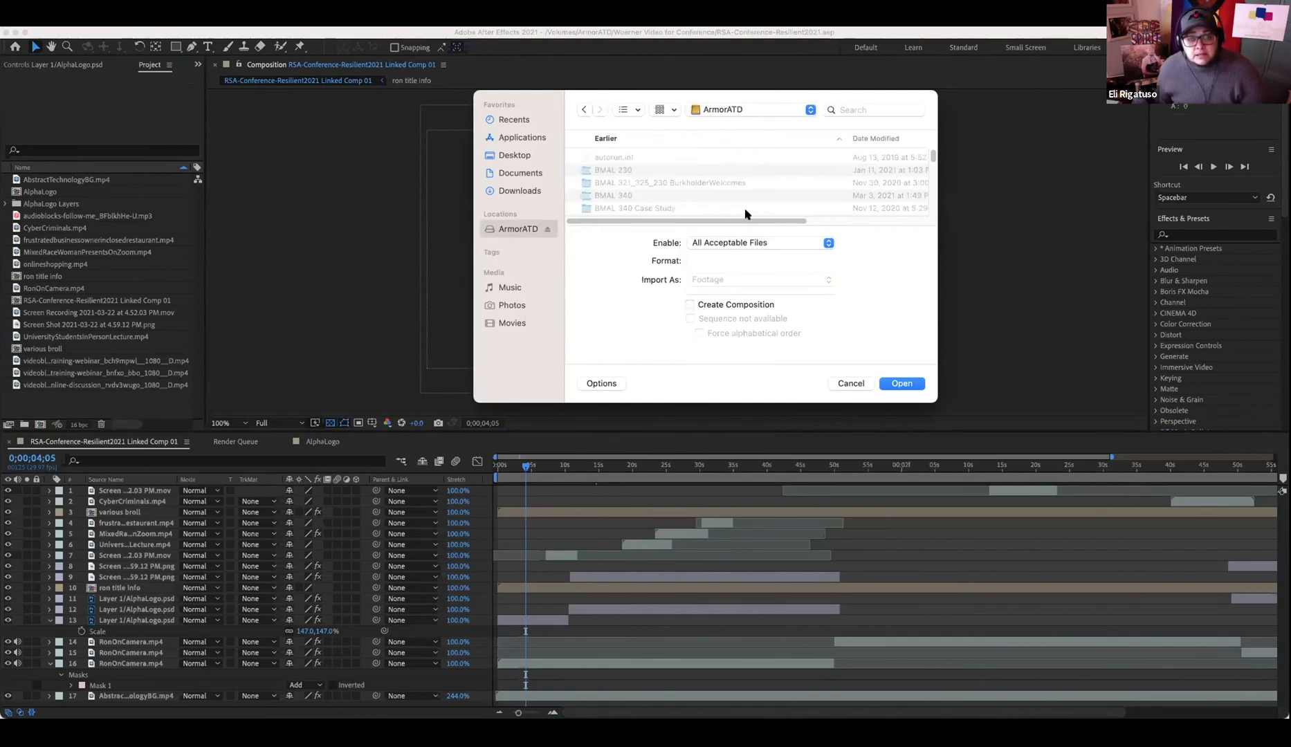
{"action": "mouse_move", "coordinate": [842, 223]}
{"action": "left_mouse_down"}
{"action": "mouse_move", "coordinate": [858, 312]}
{"action": "mouse_move", "coordinate": [847, 247]}
{"action": "left_mouse_up"}
{"action": "scroll", "coordinate": [770, 214], "scroll_direction": "down", "scroll_amount": 5}
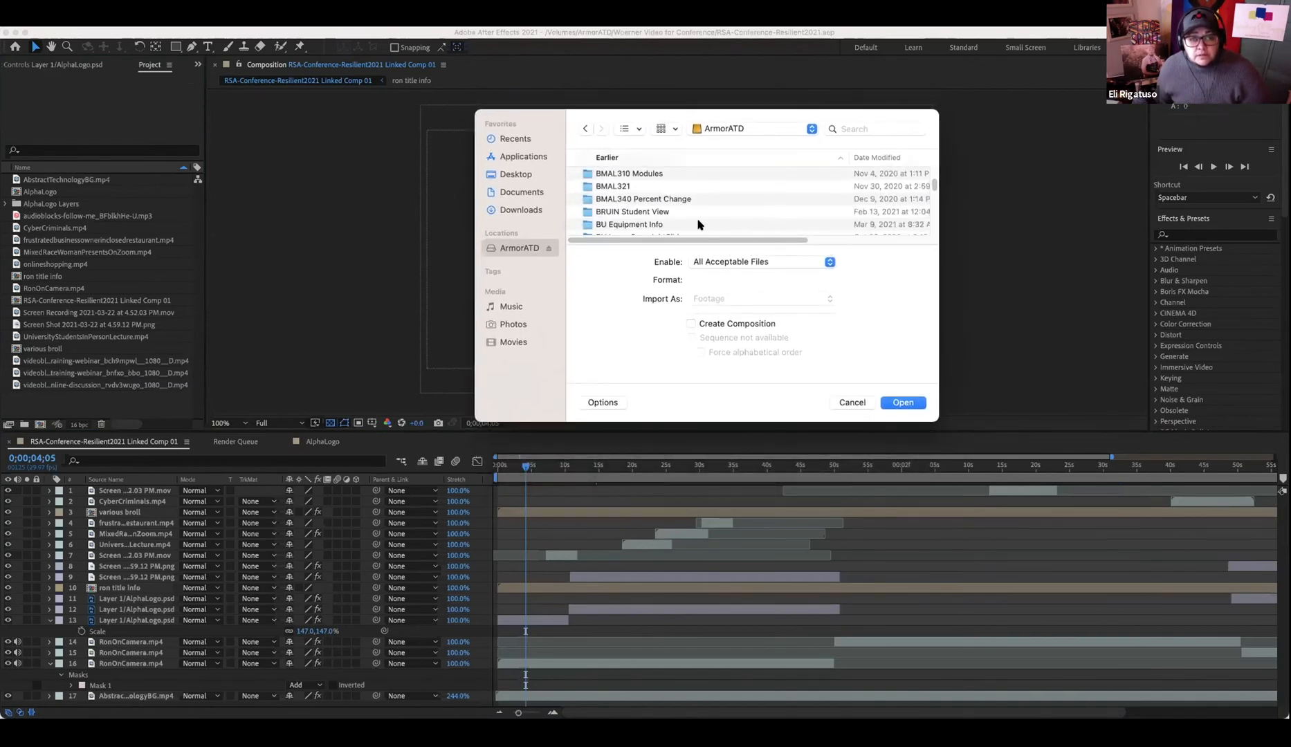
{"action": "scroll", "coordinate": [677, 199], "scroll_direction": "down", "scroll_amount": 5}
{"action": "scroll", "coordinate": [677, 198], "scroll_direction": "up", "scroll_amount": 5}
{"action": "scroll", "coordinate": [676, 198], "scroll_direction": "down", "scroll_amount": 2}
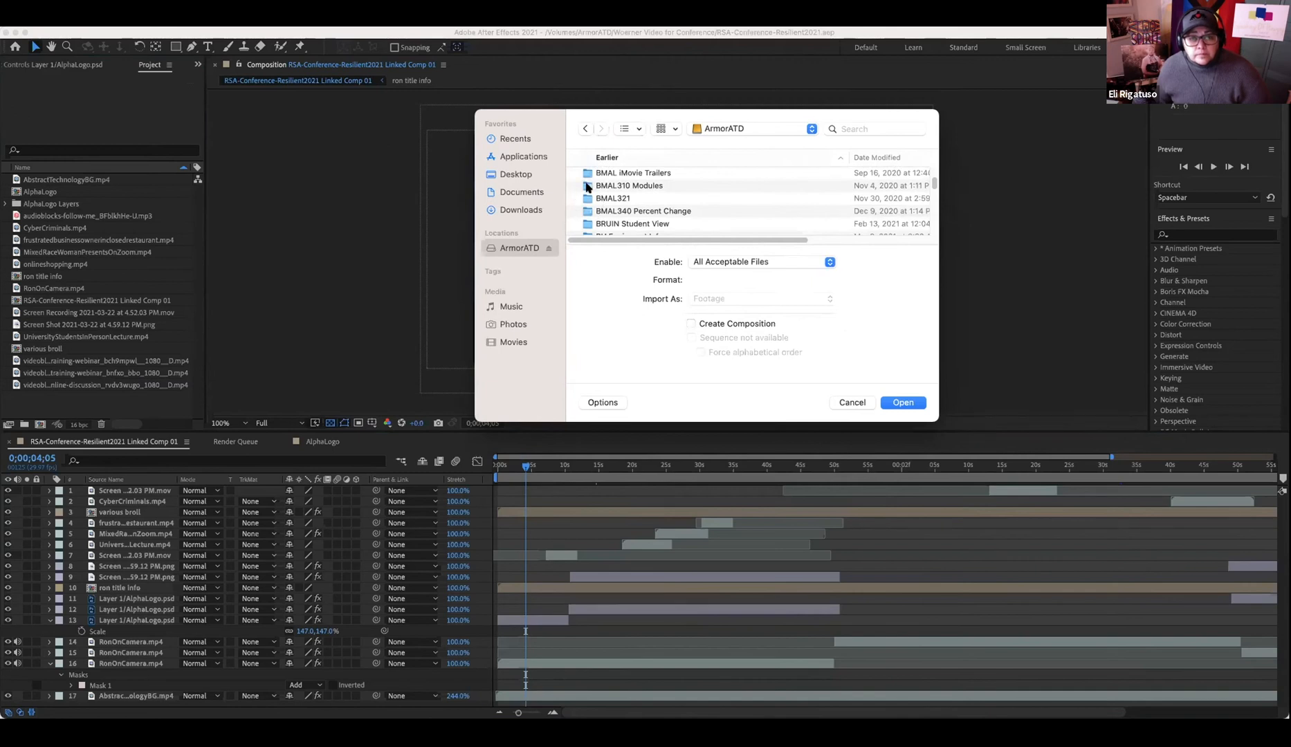
- Check the GFX folder inside BMAL310 Modules for an importable graphic and return to the ArmorATD drive
{"action": "double_click", "coordinate": [723, 185]}
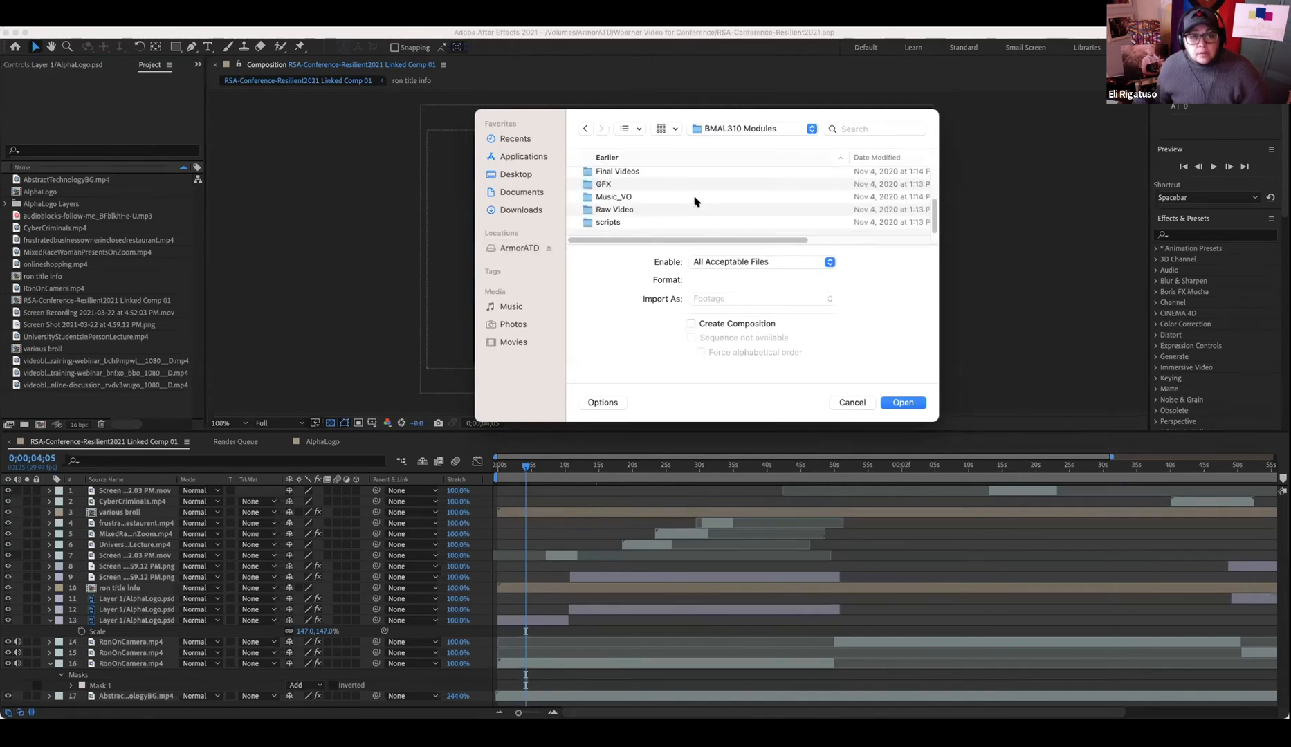
{"action": "double_click", "coordinate": [597, 184]}
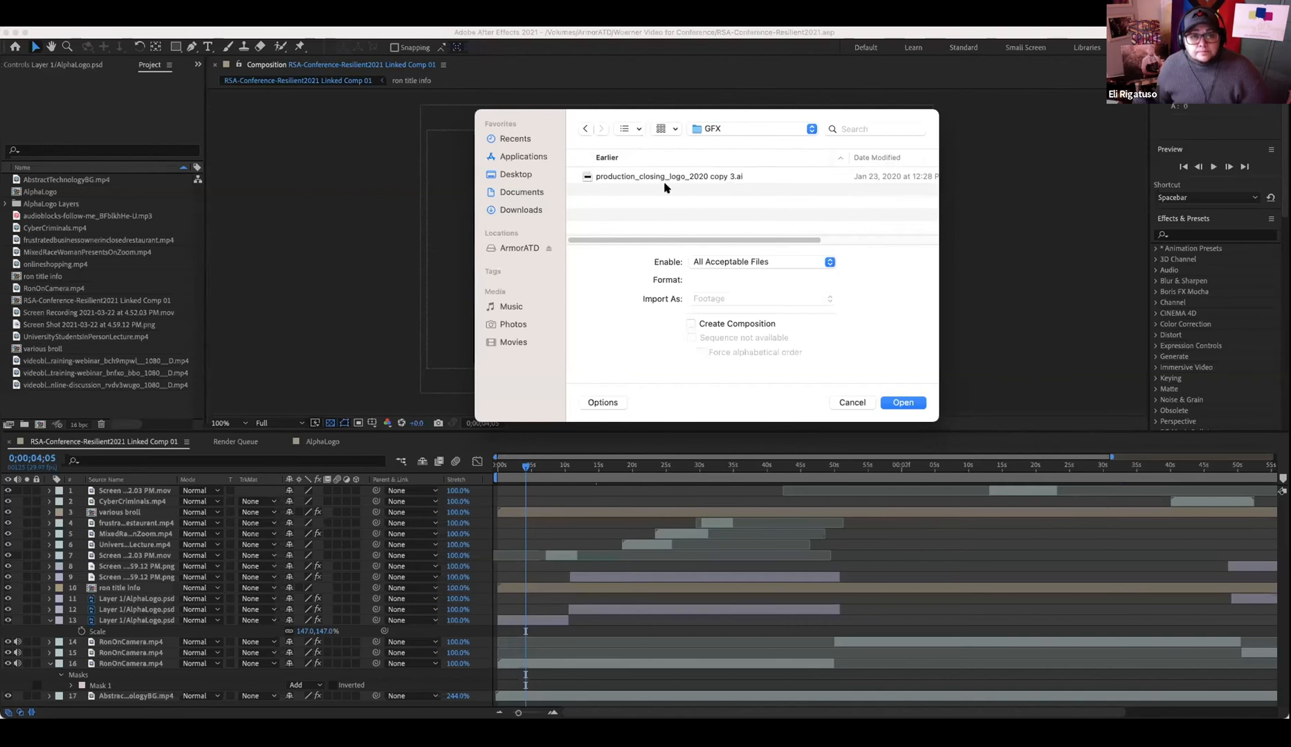
{"action": "left_click", "coordinate": [737, 138]}
{"action": "scroll", "coordinate": [689, 191], "scroll_direction": "down", "scroll_amount": 3}
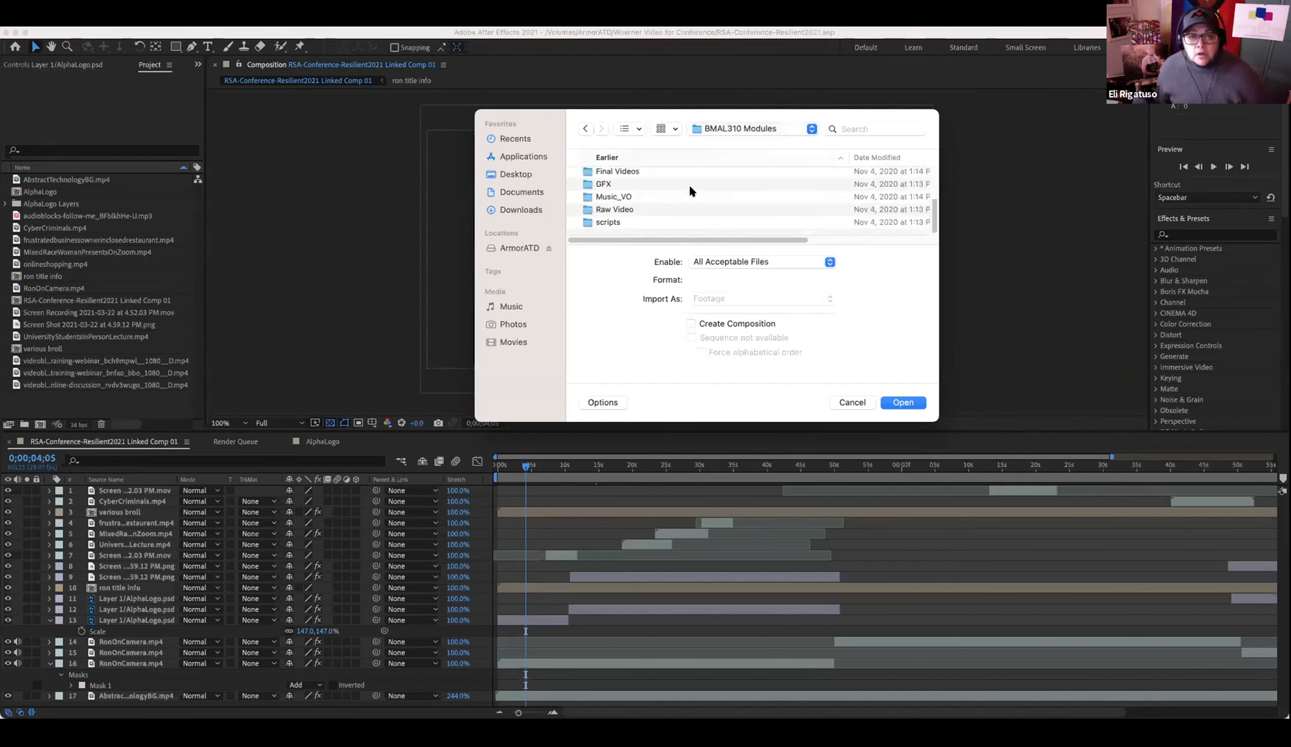
{"action": "left_click", "coordinate": [737, 127]}
{"action": "left_click", "coordinate": [734, 137]}
- Find the PBLR 175 folder on the ArmorATD drive and open its GFX subfolder
{"action": "scroll", "coordinate": [662, 223], "scroll_direction": "down", "scroll_amount": 3}
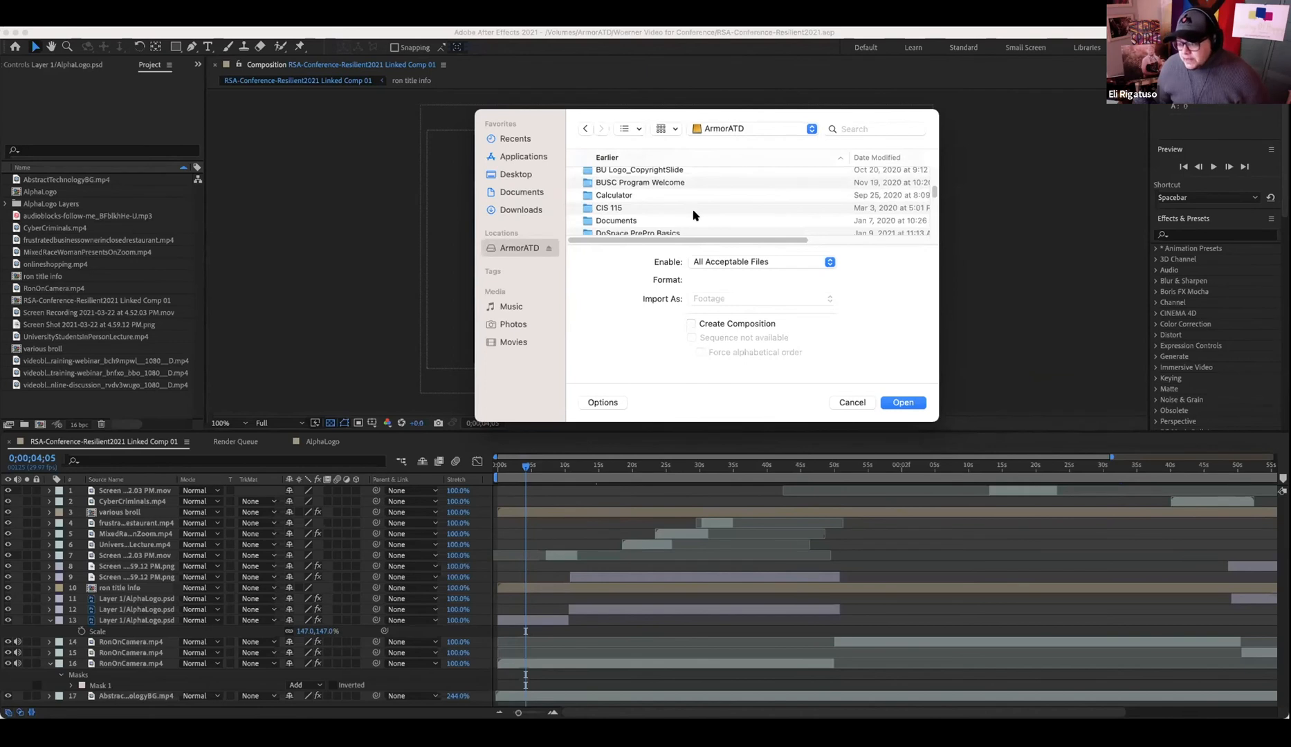
{"action": "scroll", "coordinate": [689, 214], "scroll_direction": "down", "scroll_amount": 5}
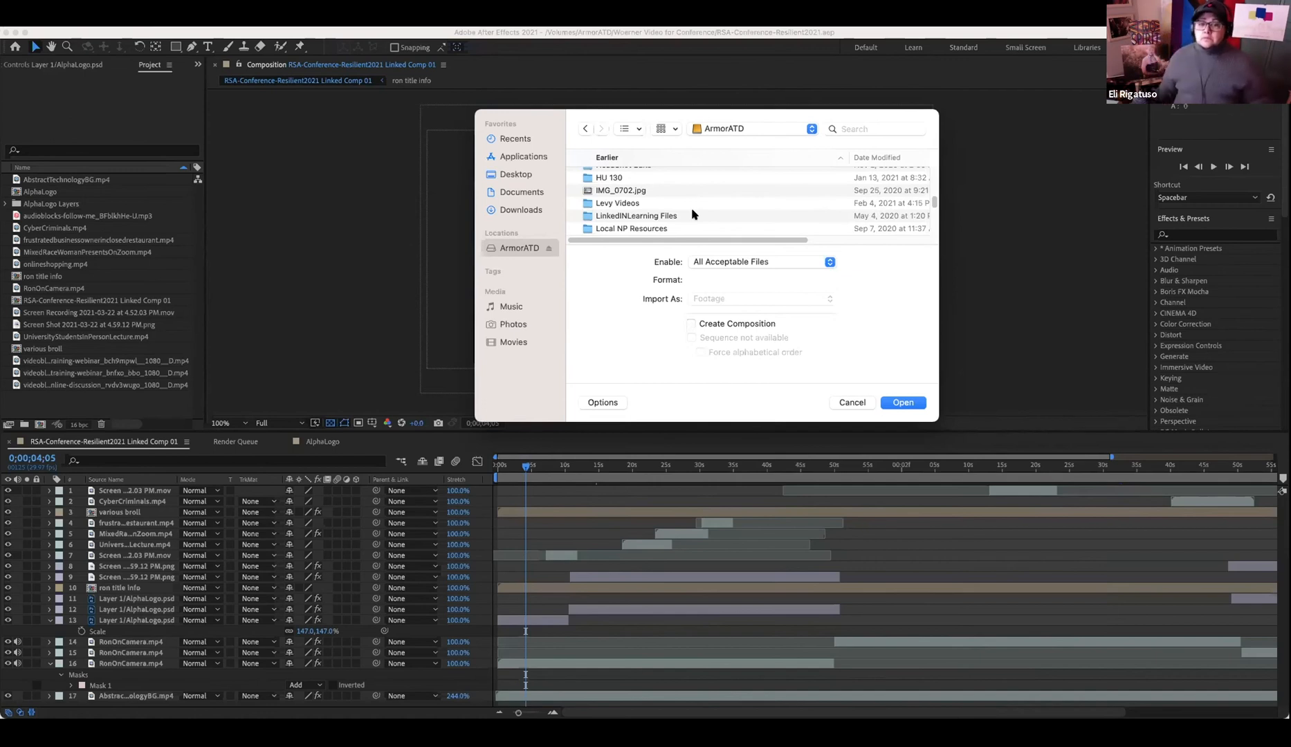
{"action": "scroll", "coordinate": [691, 212], "scroll_direction": "down", "scroll_amount": 4}
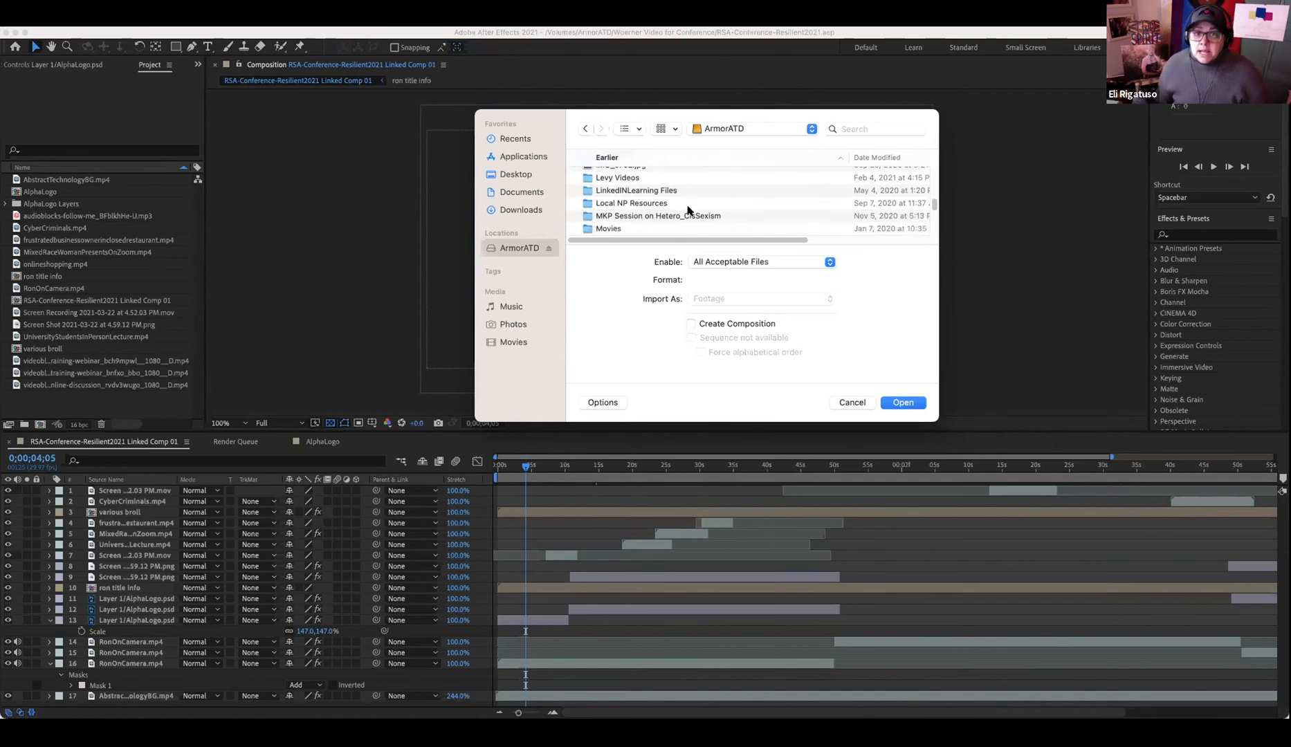
{"action": "scroll", "coordinate": [692, 211], "scroll_direction": "down", "scroll_amount": 1}
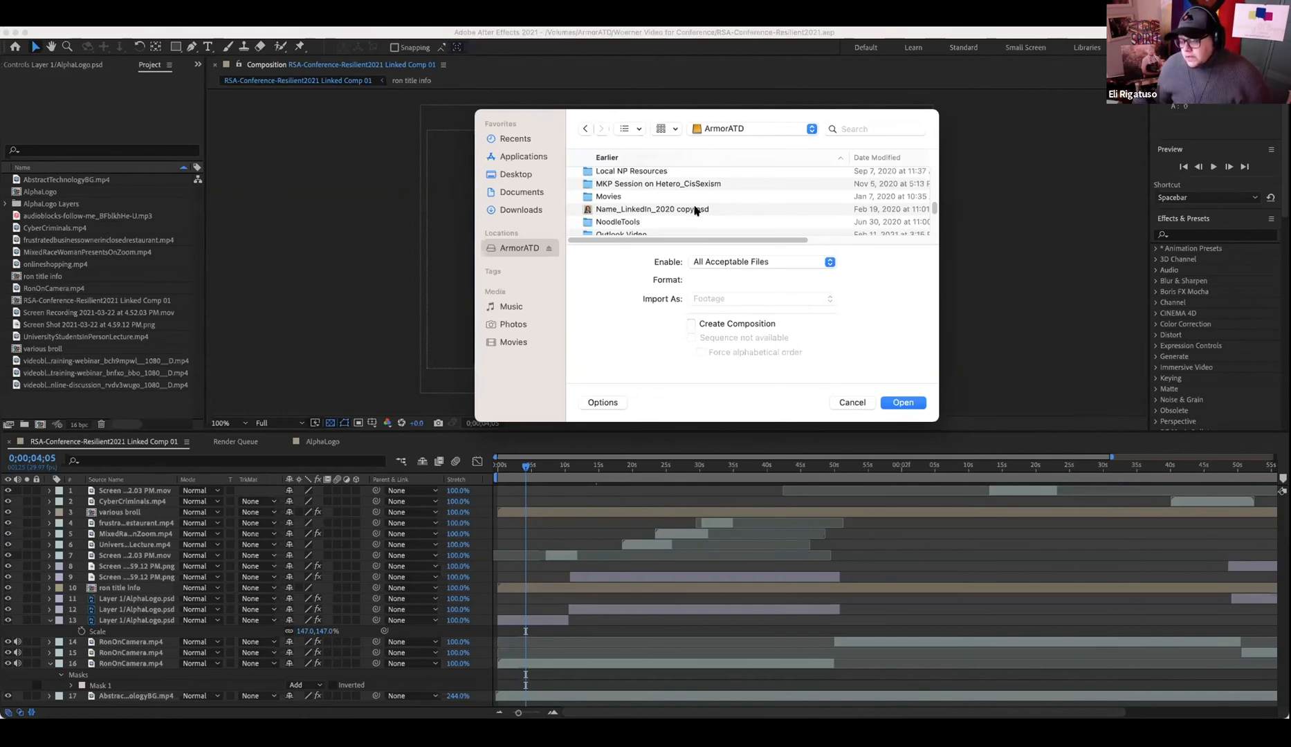
{"action": "scroll", "coordinate": [694, 209], "scroll_direction": "down", "scroll_amount": 4}
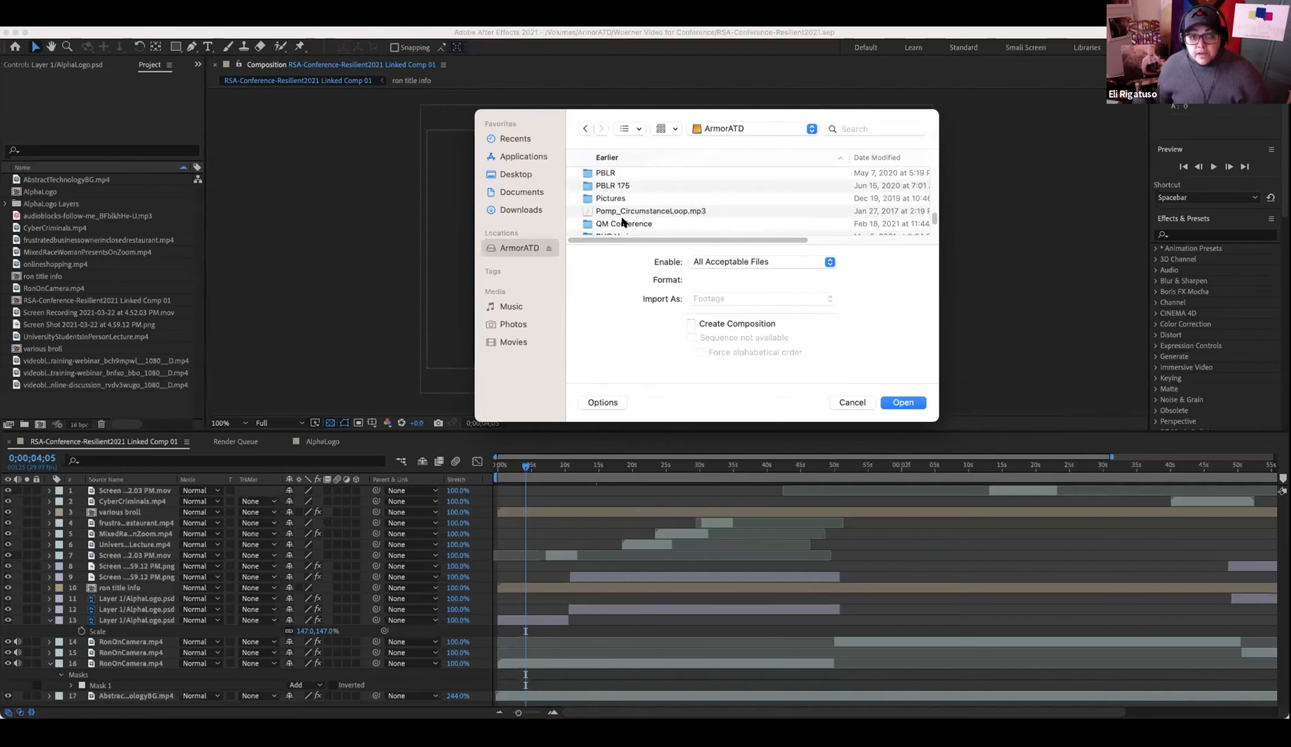
{"action": "left_click", "coordinate": [609, 185]}
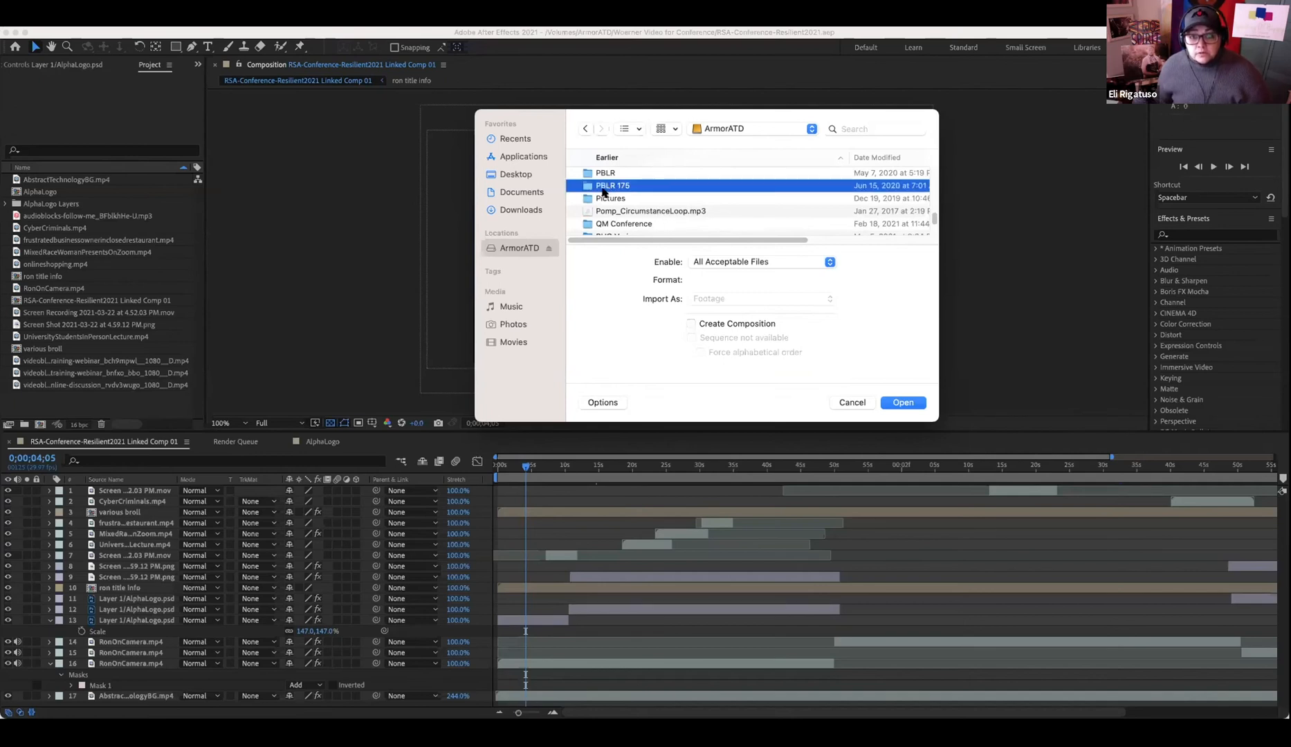
{"action": "double_click", "coordinate": [605, 188]}
{"action": "scroll", "coordinate": [647, 211], "scroll_direction": "down", "scroll_amount": 3}
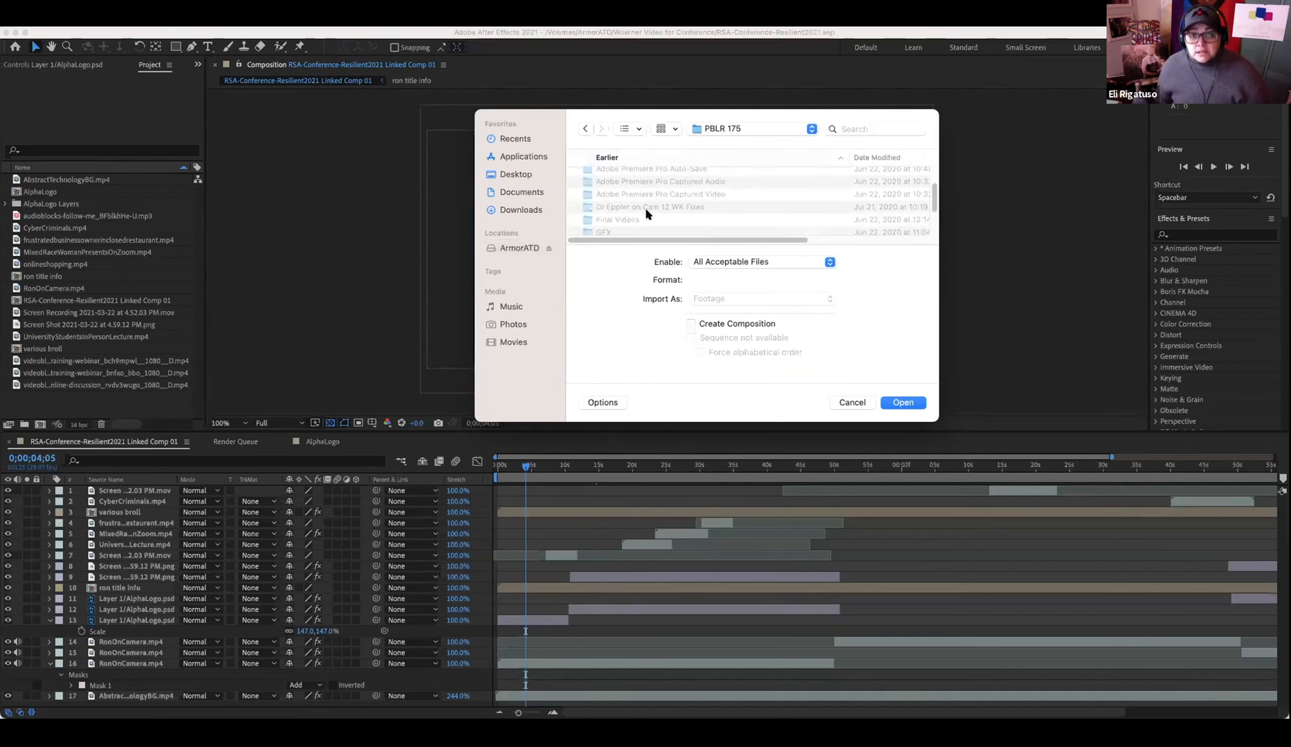
{"action": "double_click", "coordinate": [603, 210]}
- Choose group-of-communication_f1AIQoju [Converted].ai from the GFX folder for import as footage
{"action": "scroll", "coordinate": [745, 196], "scroll_direction": "down", "scroll_amount": 1}
{"action": "scroll", "coordinate": [744, 197], "scroll_direction": "down", "scroll_amount": 2}
{"action": "scroll", "coordinate": [744, 196], "scroll_direction": "up", "scroll_amount": 2}
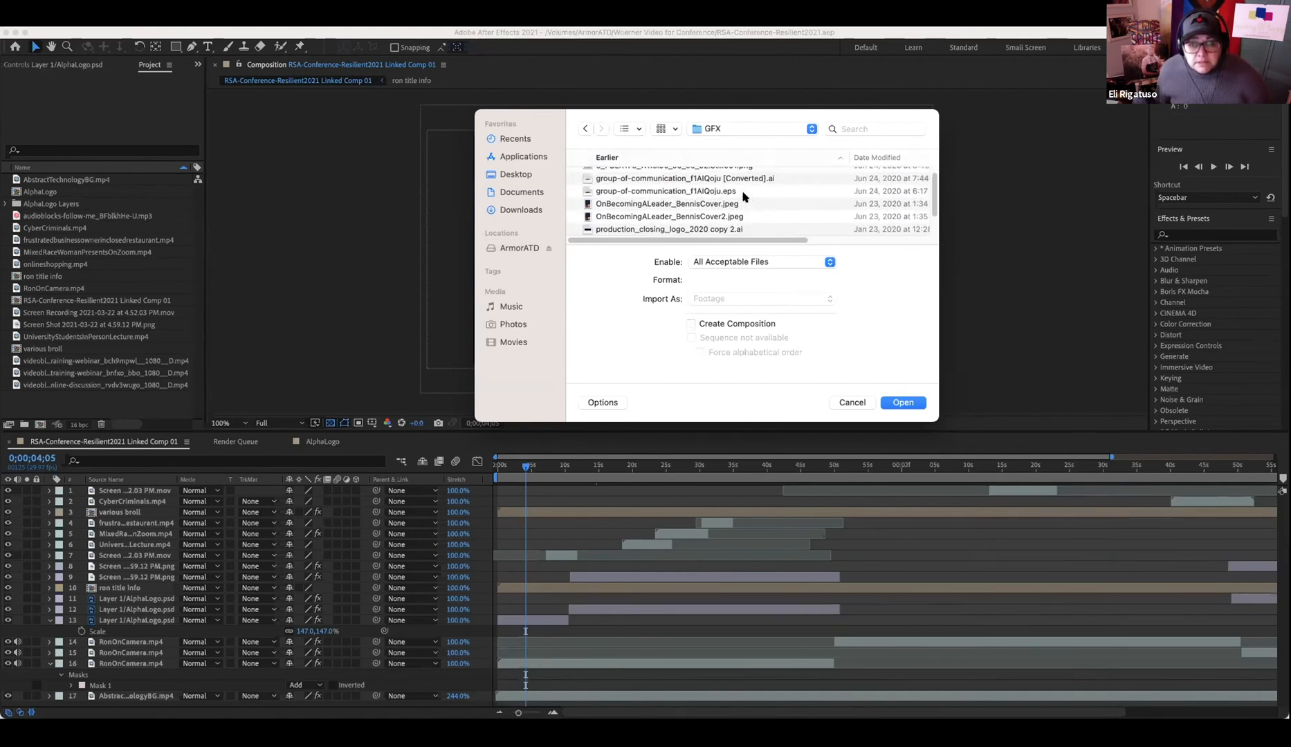
{"action": "scroll", "coordinate": [743, 196], "scroll_direction": "up", "scroll_amount": 1}
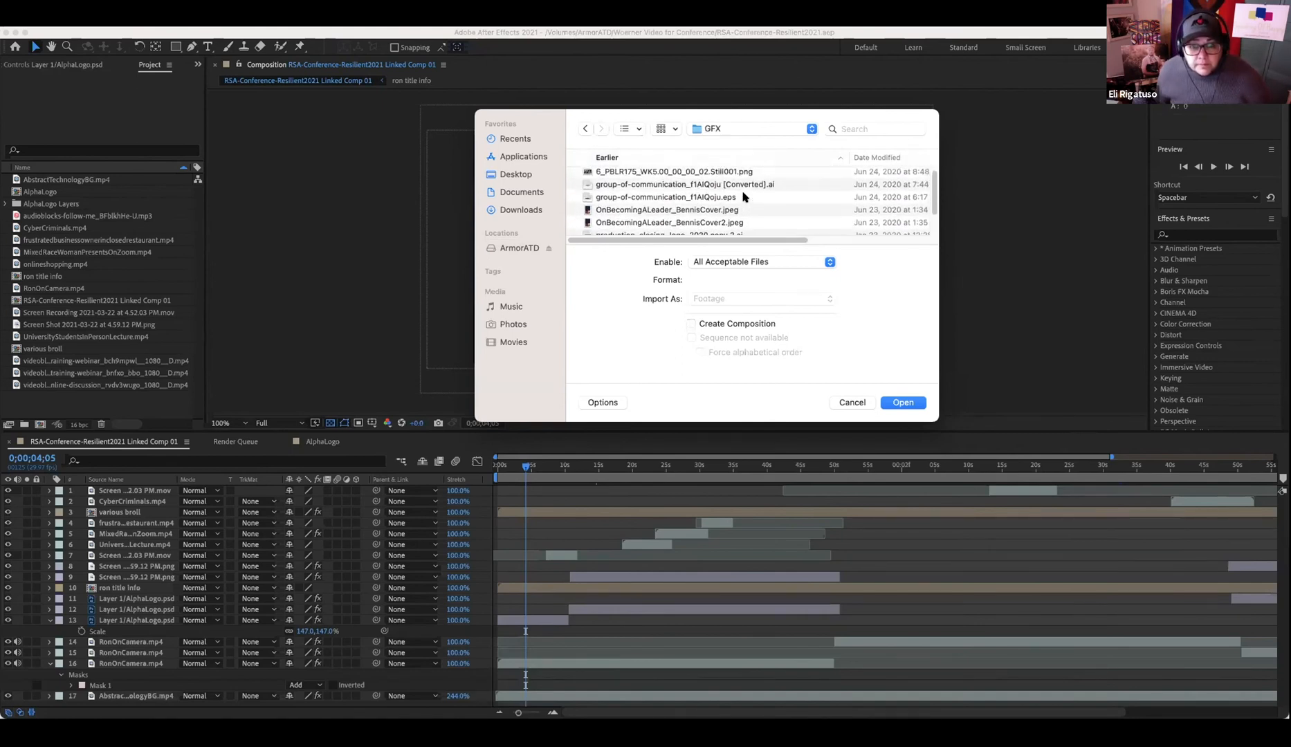
{"action": "left_click", "coordinate": [651, 186]}
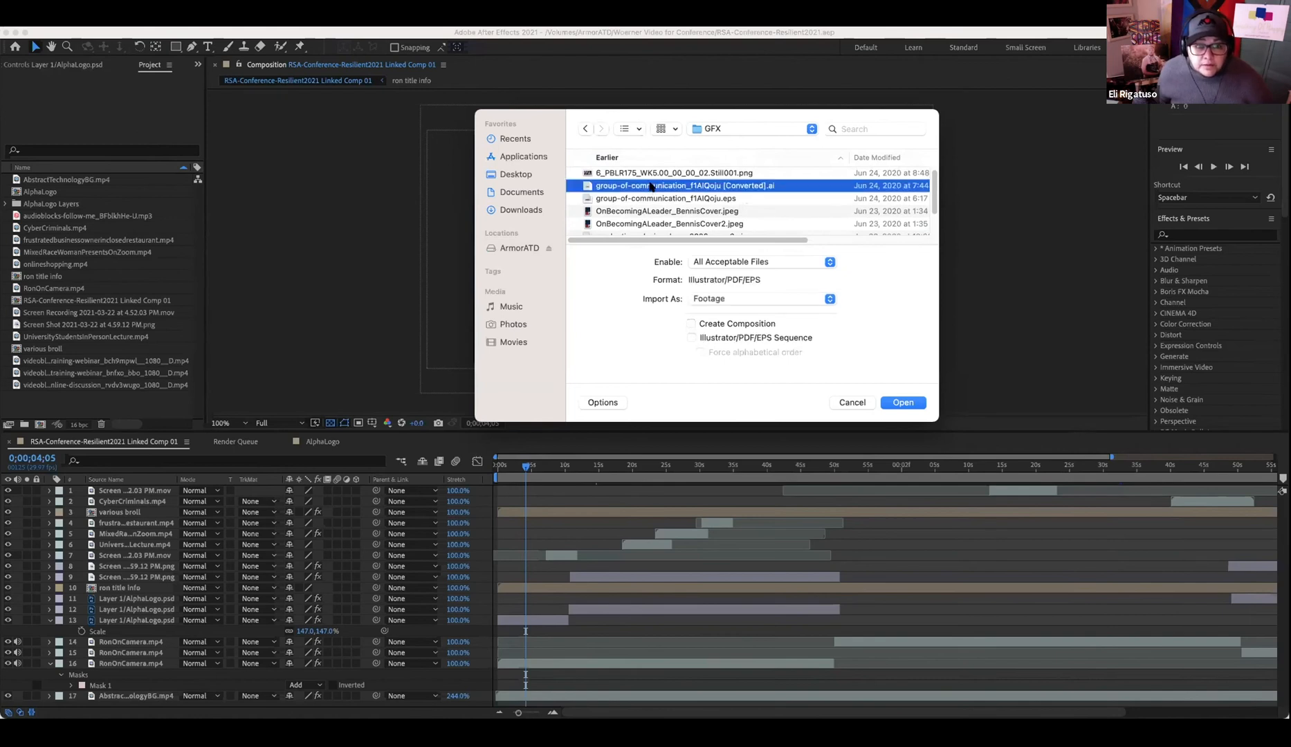
{"action": "left_click", "coordinate": [903, 402]}
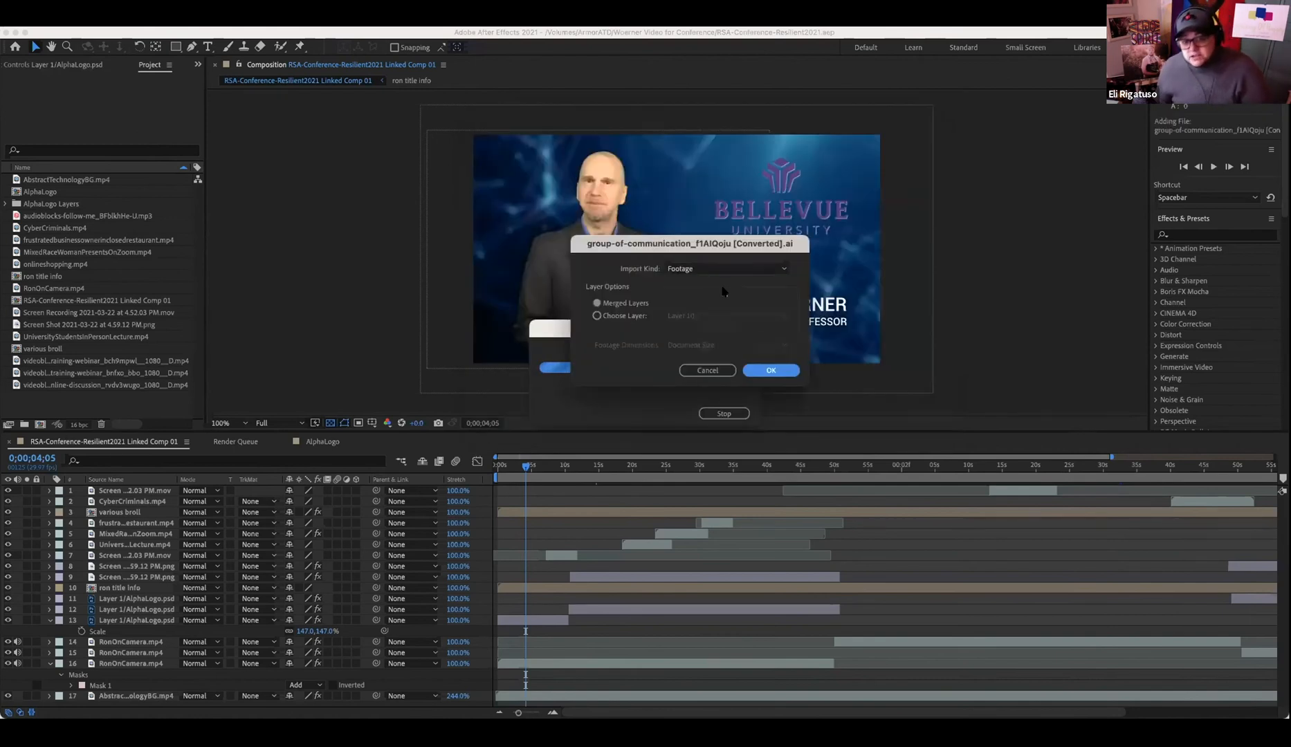
- Try the Composition import kind, then Footage with only Layer 10 chosen, and cancel the Illustrator file import
{"action": "left_click", "coordinate": [763, 269]}
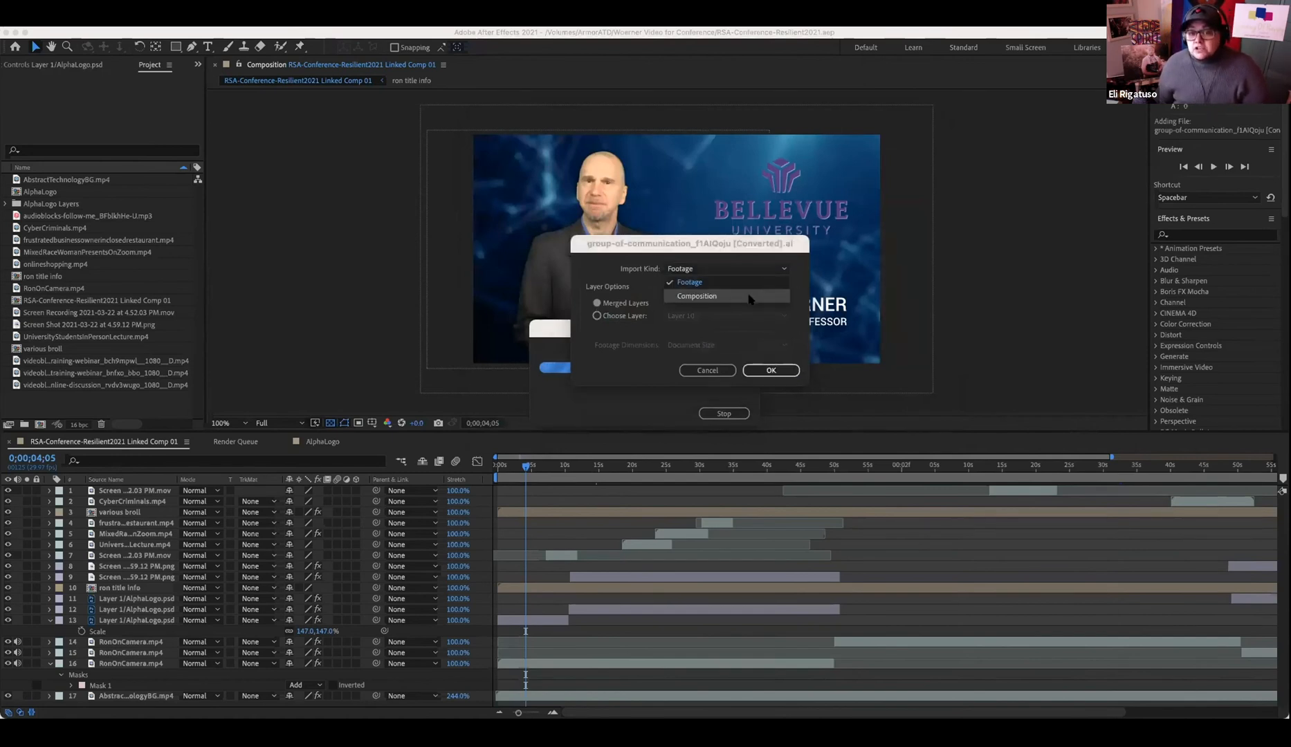
{"action": "left_click", "coordinate": [748, 296]}
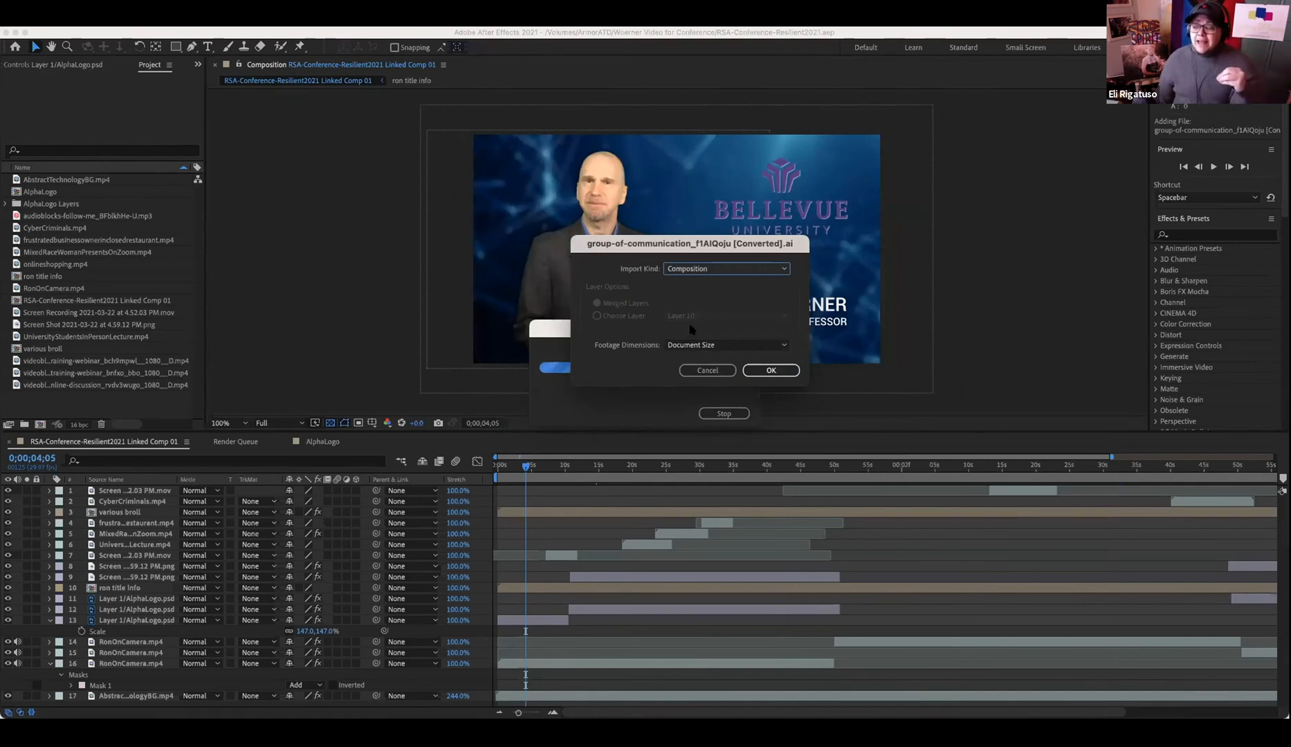
{"action": "left_click", "coordinate": [762, 275]}
{"action": "left_click", "coordinate": [747, 281]}
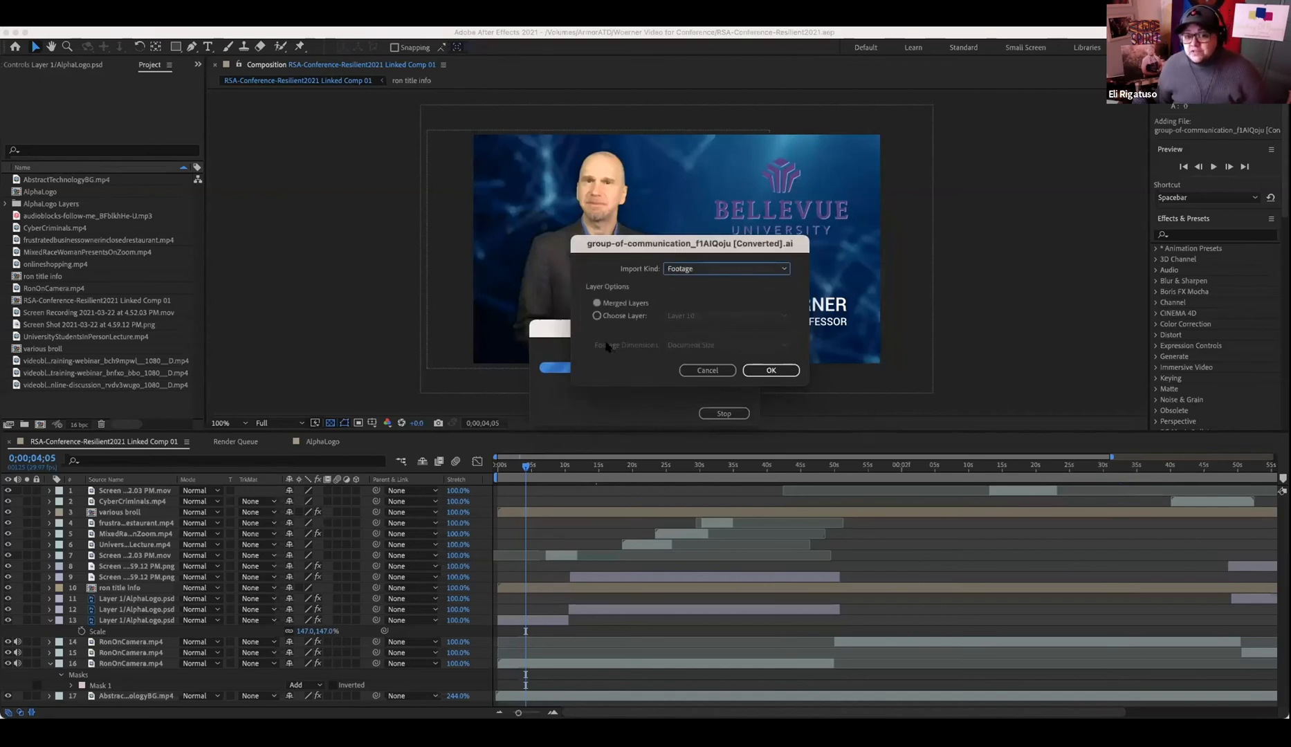
{"action": "left_click", "coordinate": [596, 316]}
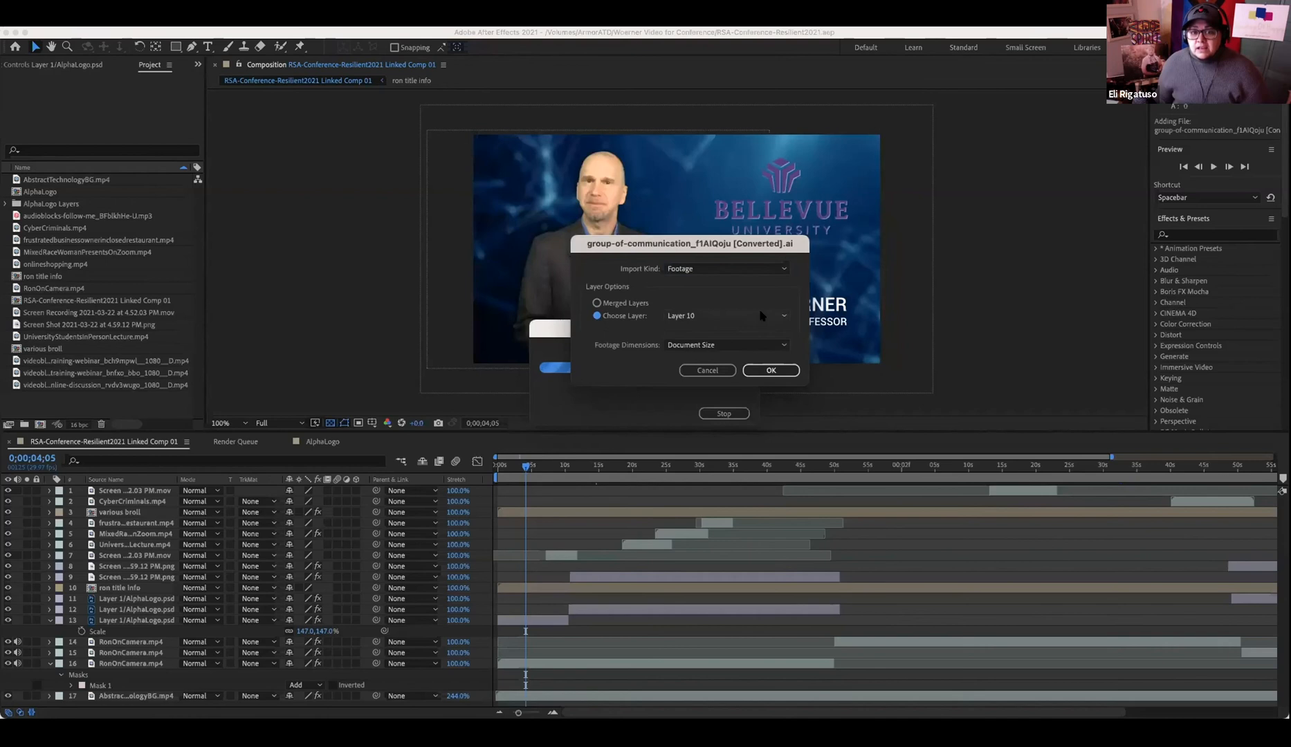
{"action": "left_click", "coordinate": [762, 315]}
{"action": "left_click", "coordinate": [728, 297]}
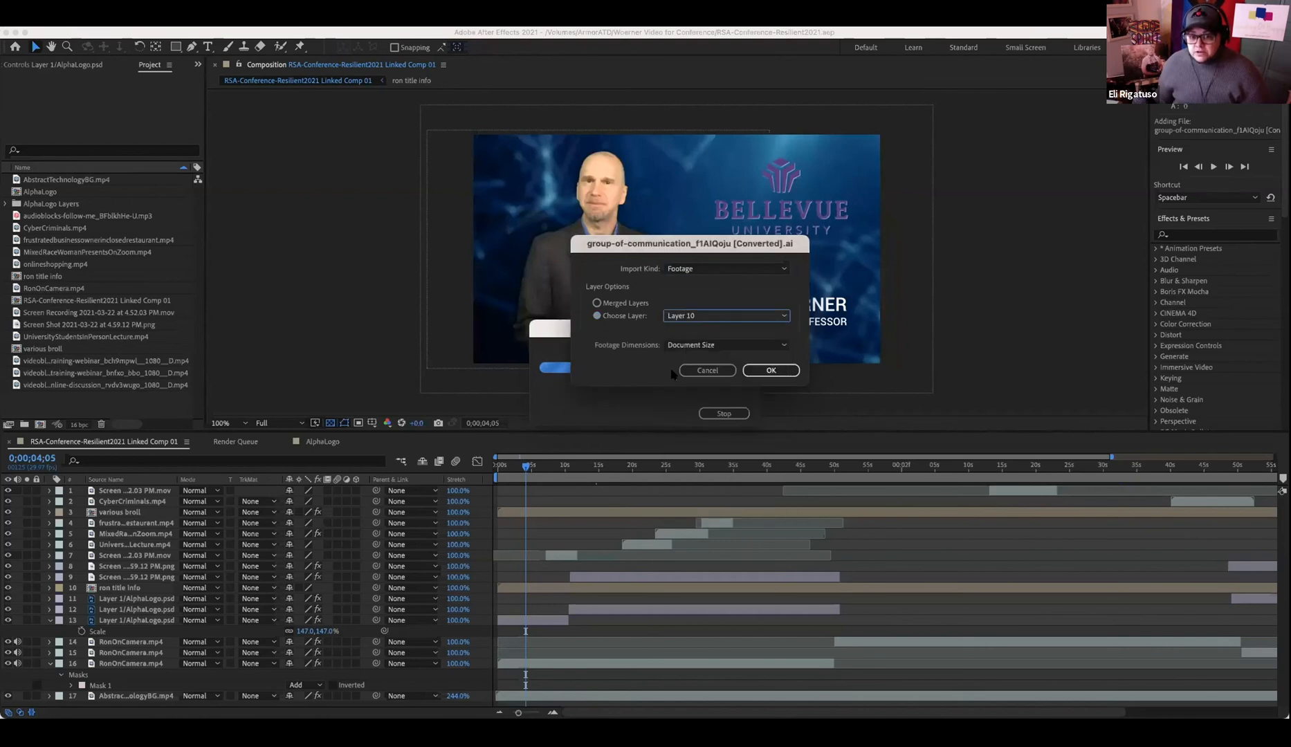
{"action": "left_click", "coordinate": [706, 372]}
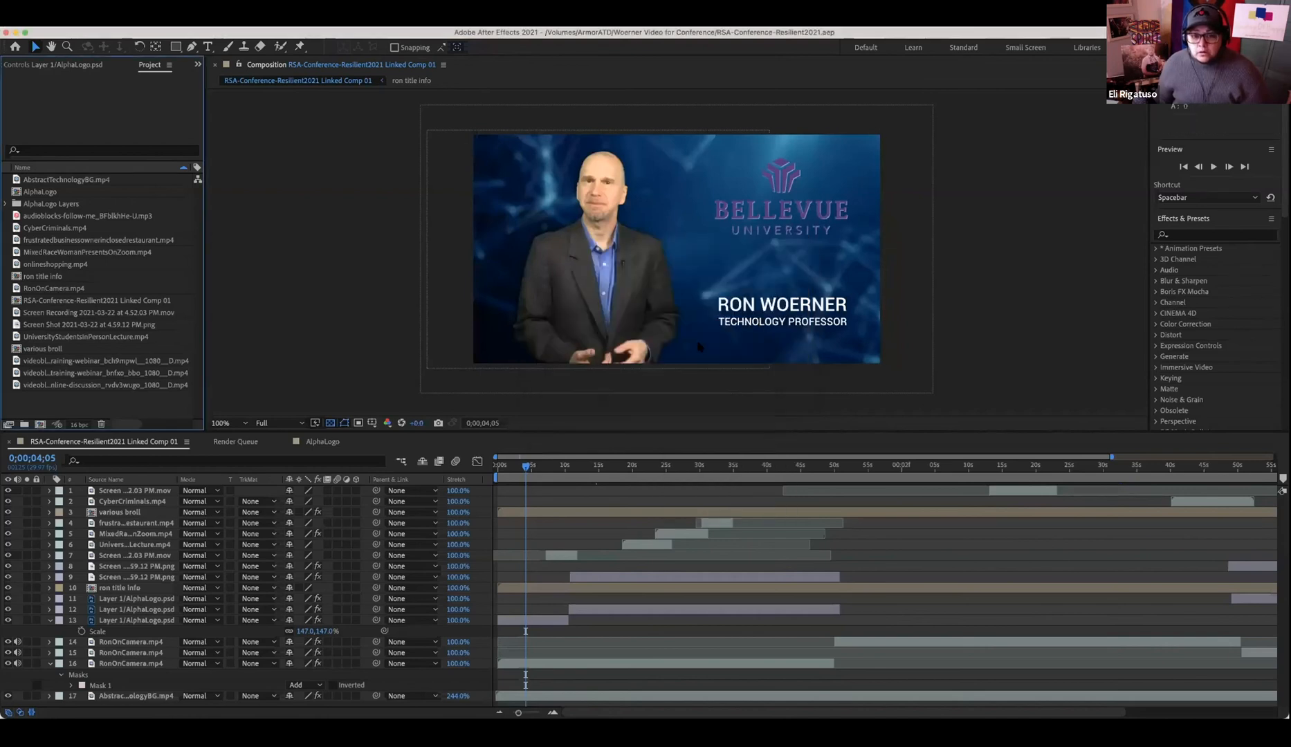
- Import group-of-communication_f1AIQoju [Converted].ai from the GFX folder as Composition - Retain Layer Sizes
{"action": "right_click", "coordinate": [124, 409]}
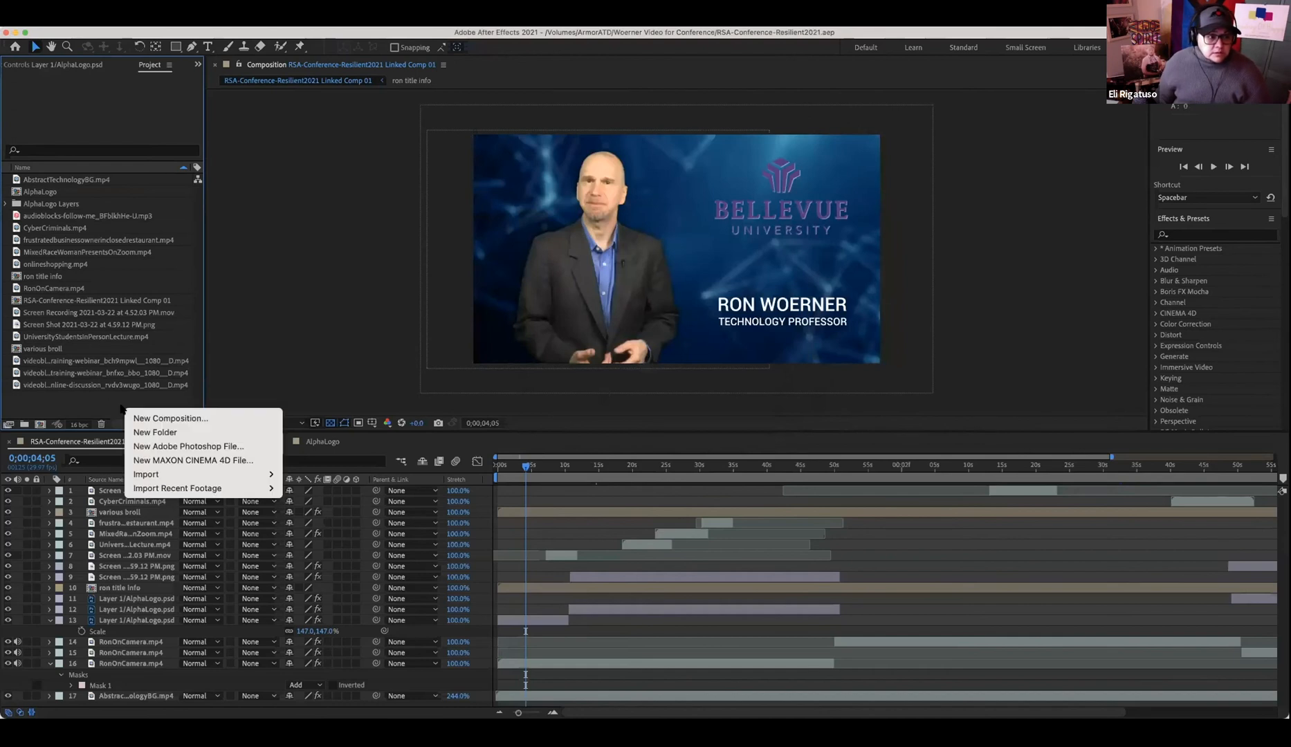
{"action": "mouse_move", "coordinate": [217, 479]}
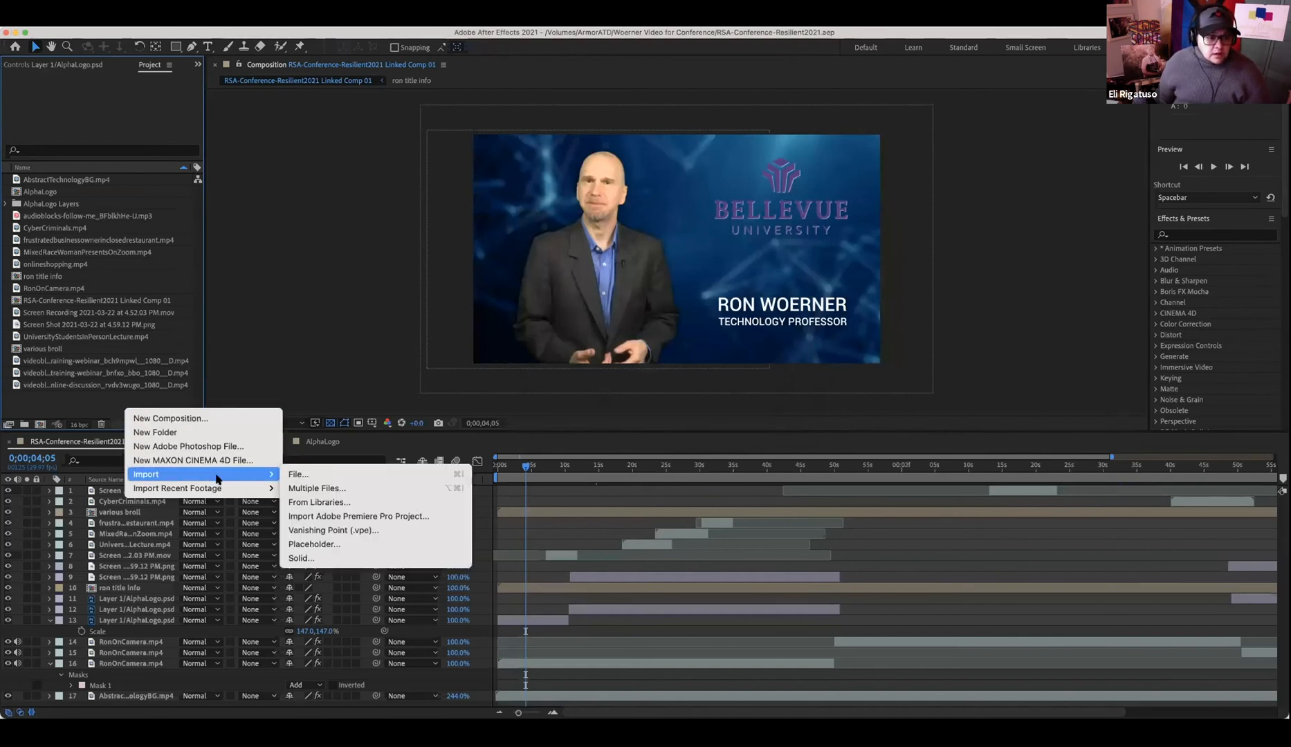
{"action": "left_click", "coordinate": [334, 474]}
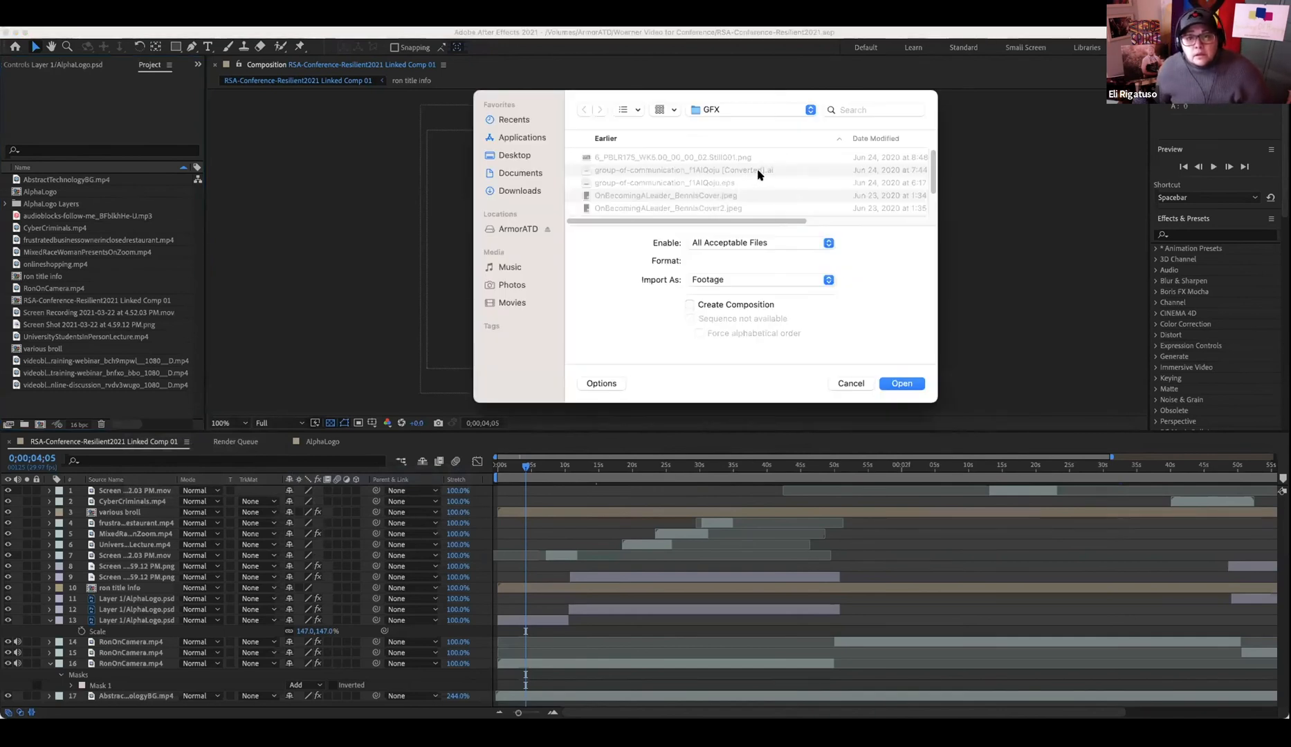
{"action": "left_click", "coordinate": [758, 175]}
{"action": "left_click", "coordinate": [827, 243]}
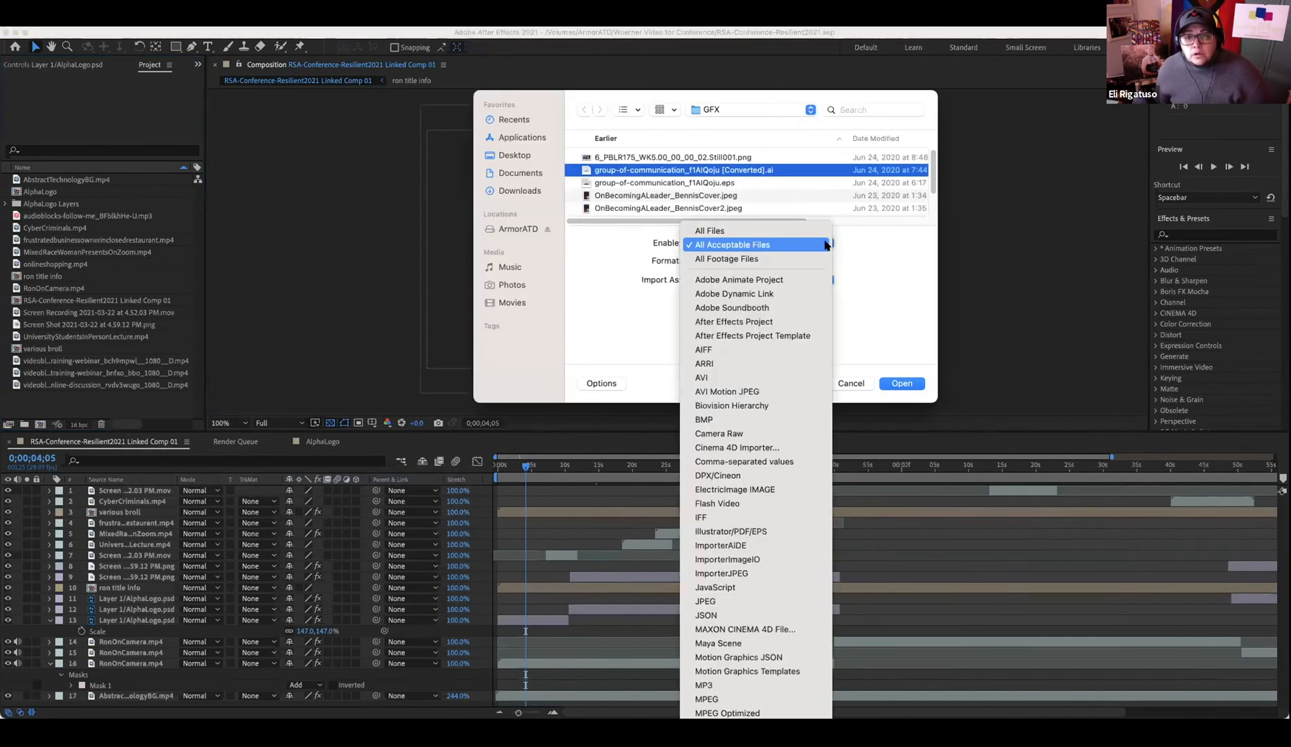
{"action": "left_click", "coordinate": [827, 243]}
{"action": "left_click", "coordinate": [819, 278]}
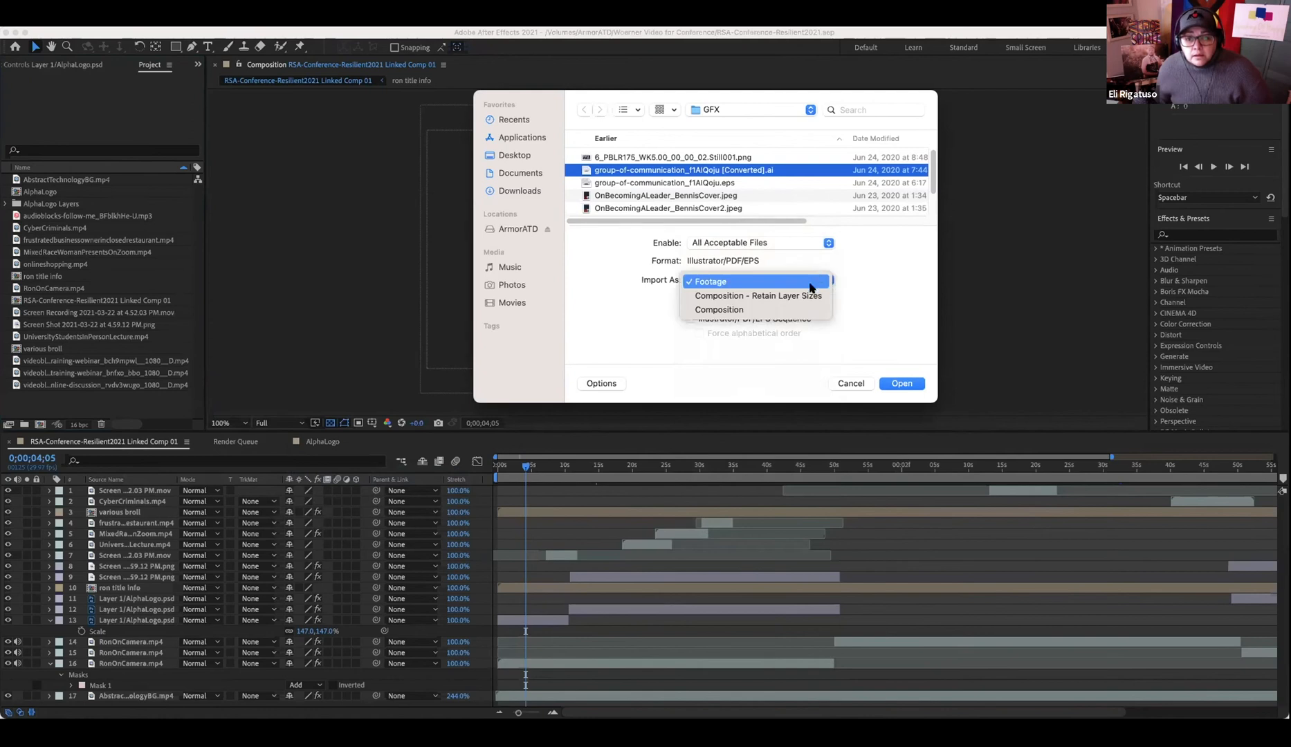
{"action": "left_click", "coordinate": [813, 295]}
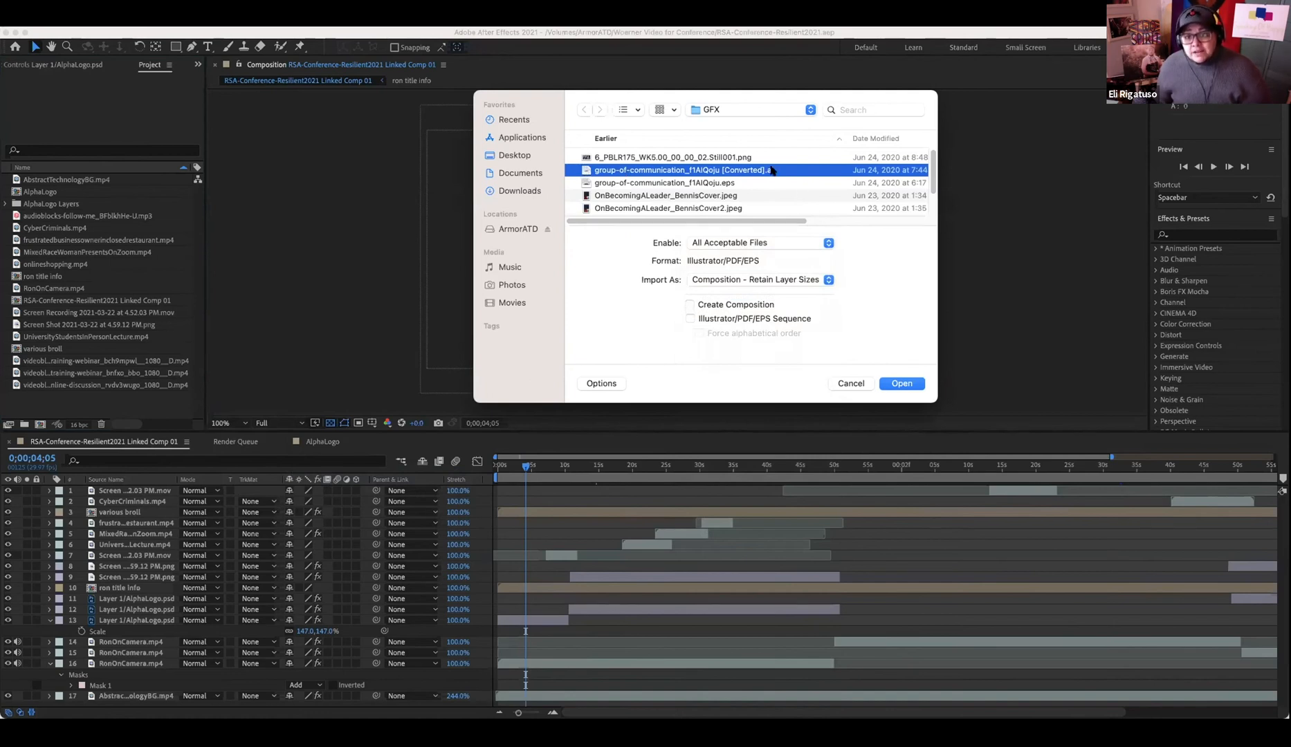
{"action": "scroll", "coordinate": [764, 196], "scroll_direction": "down", "scroll_amount": 3}
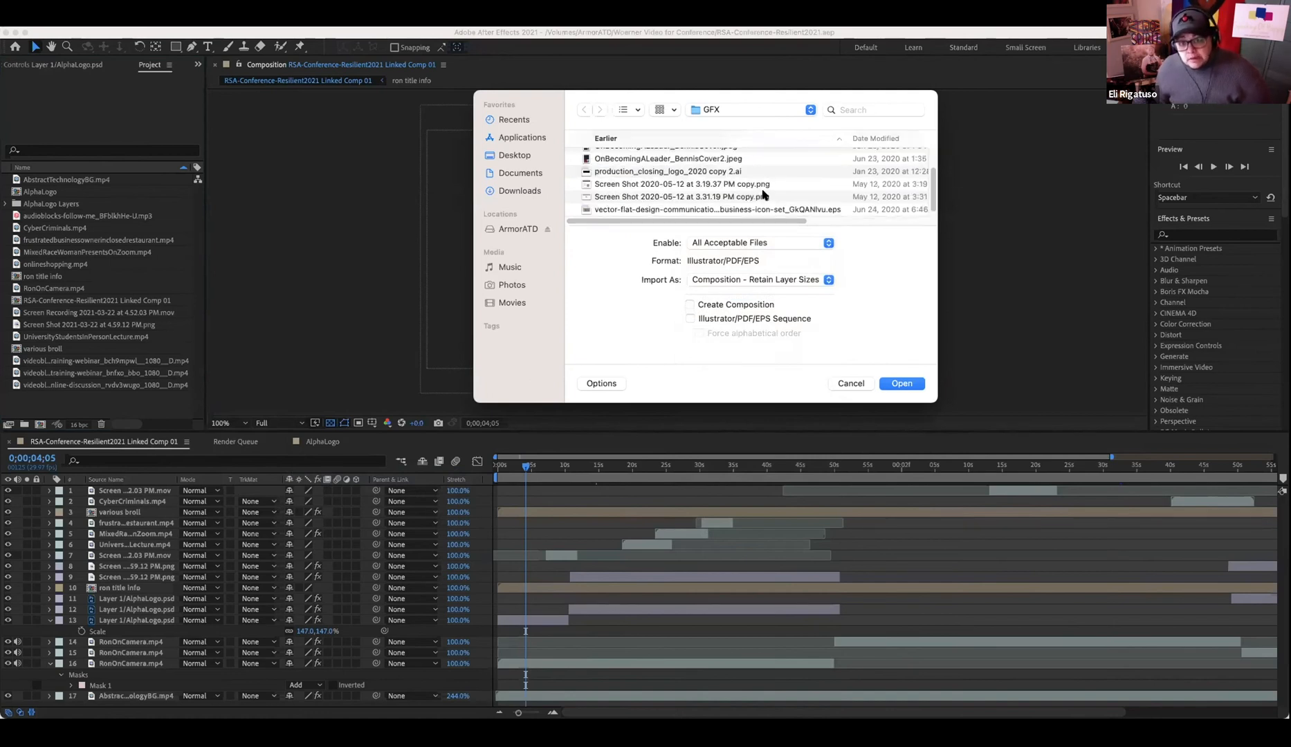
{"action": "scroll", "coordinate": [764, 197], "scroll_direction": "up", "scroll_amount": 3}
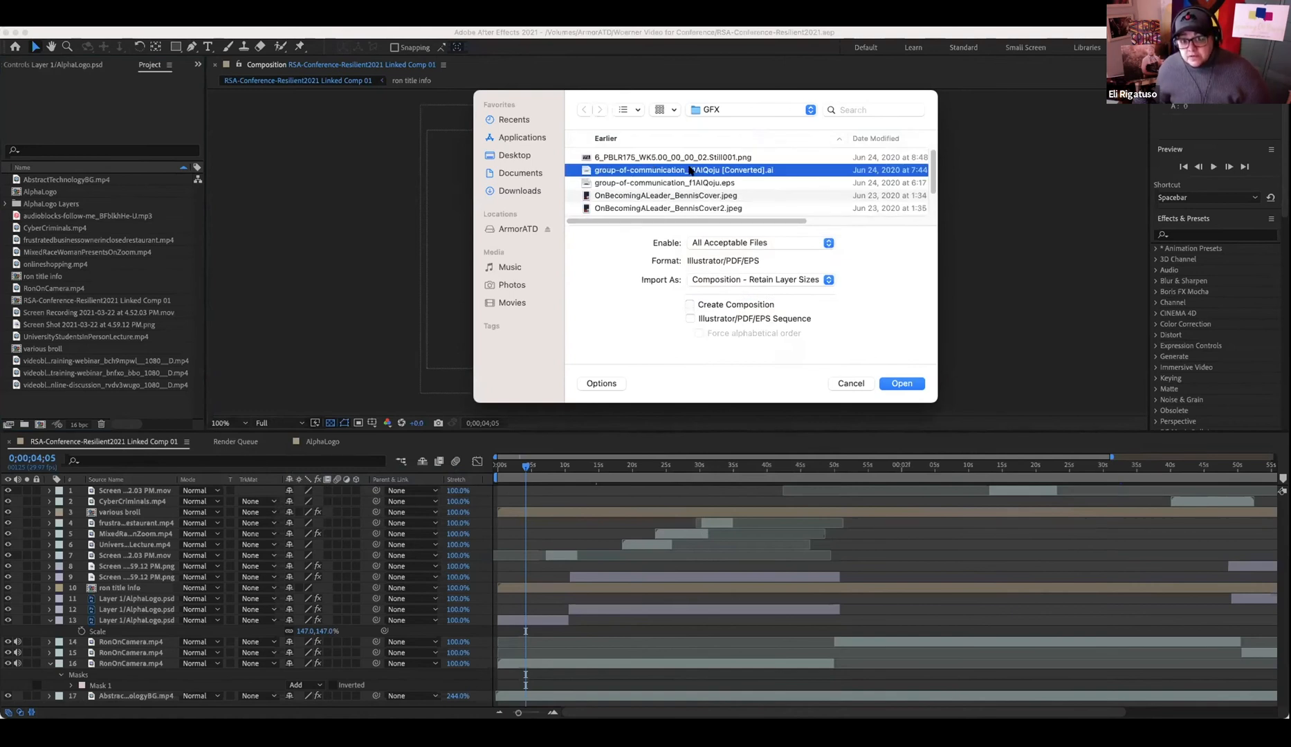
{"action": "left_click", "coordinate": [903, 382]}
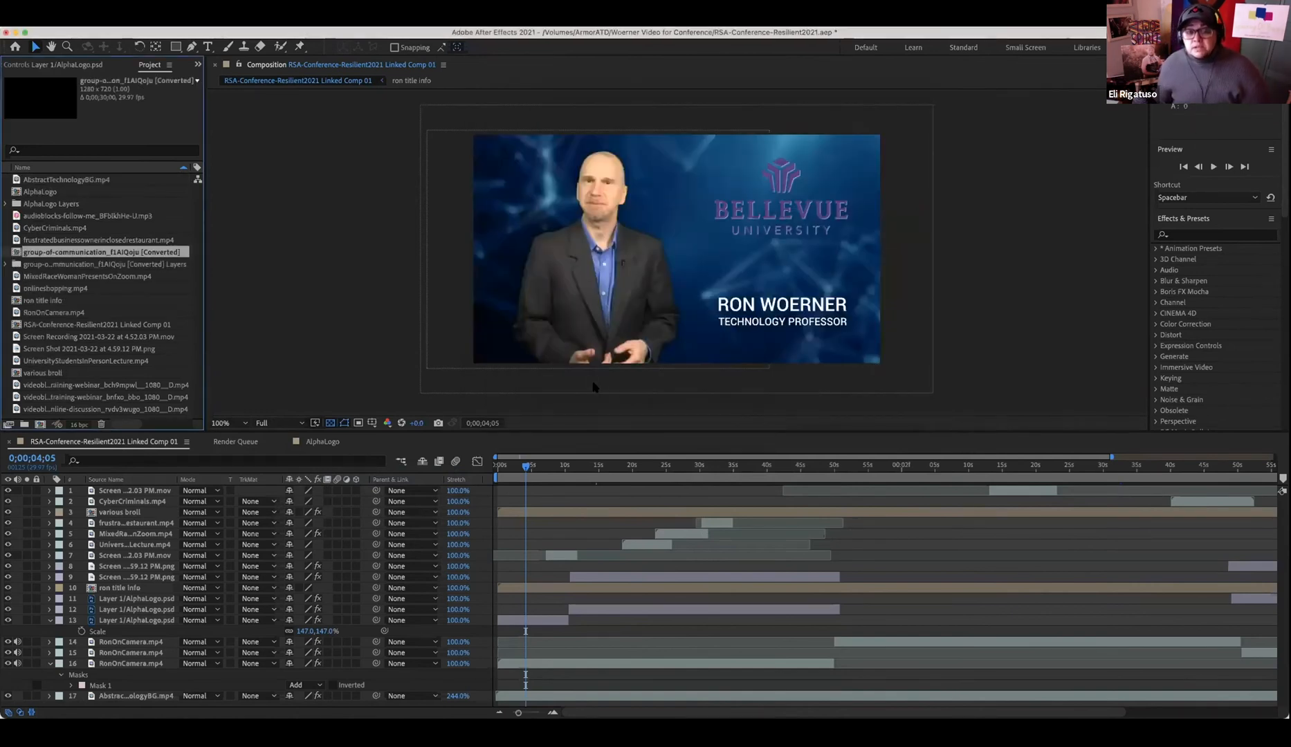
- Place the imported group-of-communication composition above all layers in the RSA-Conference timeline and open it as a nested composition
{"action": "left_click_drag", "start_coordinate": [14, 253], "coordinate": [582, 492]}
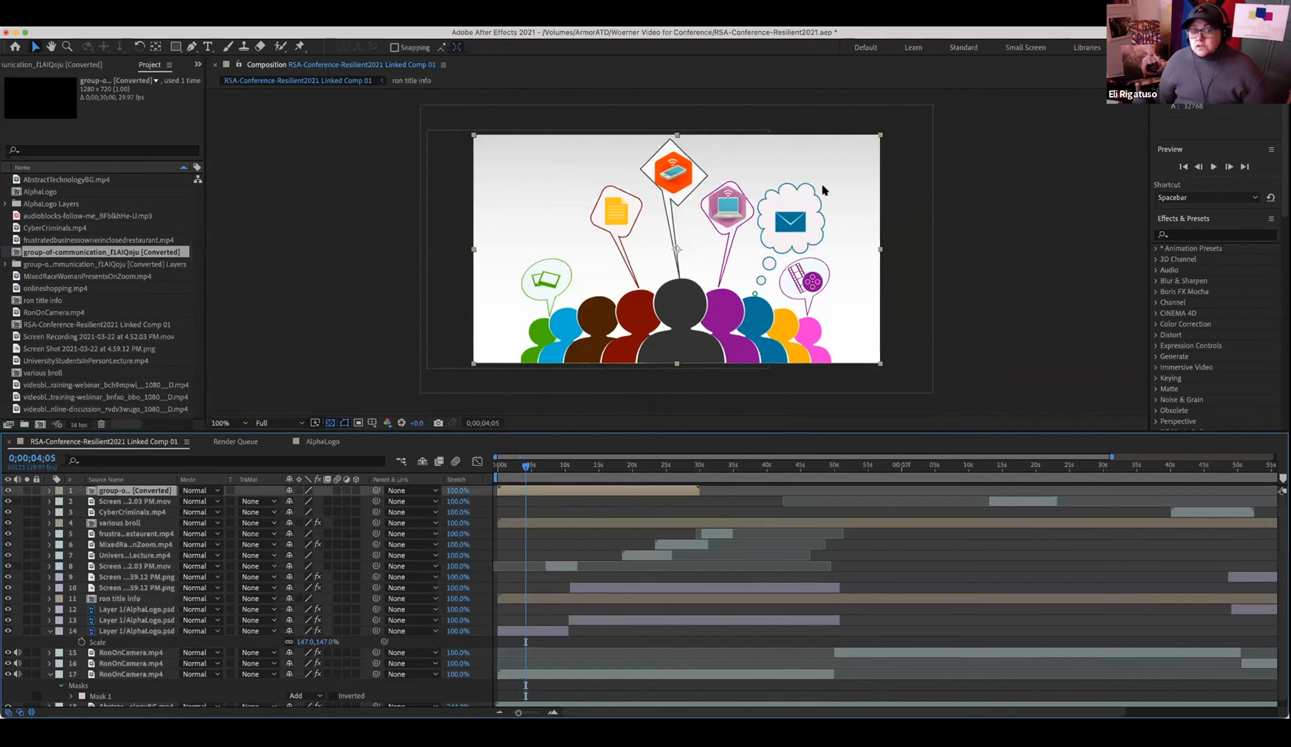
{"action": "double_click", "coordinate": [538, 493]}
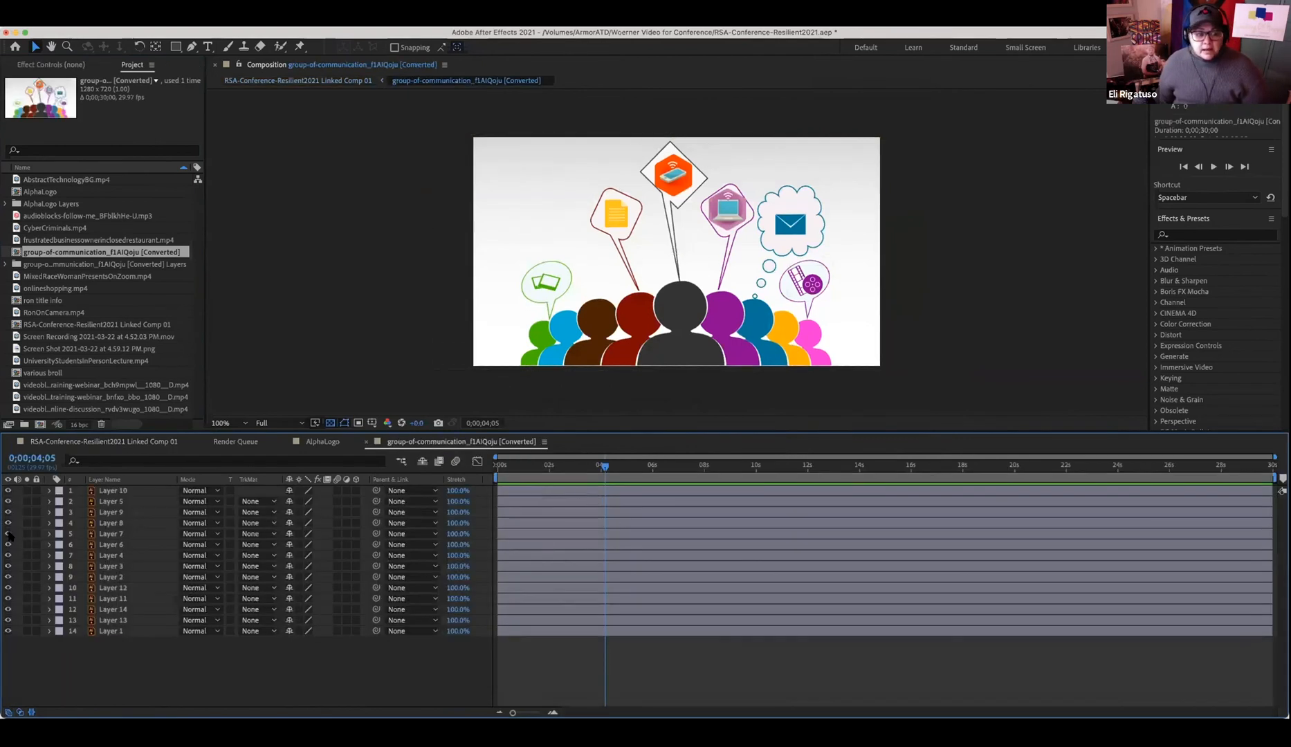
- Hide the artwork layers from Layer 10 down to Layer 14, show Layers 2, 12, 11 and 14 again, and clear the selection
{"action": "mouse_move", "coordinate": [7, 490]}
{"action": "left_mouse_down"}
{"action": "mouse_move", "coordinate": [10, 606]}
{"action": "mouse_move", "coordinate": [6, 516]}
{"action": "left_mouse_up"}
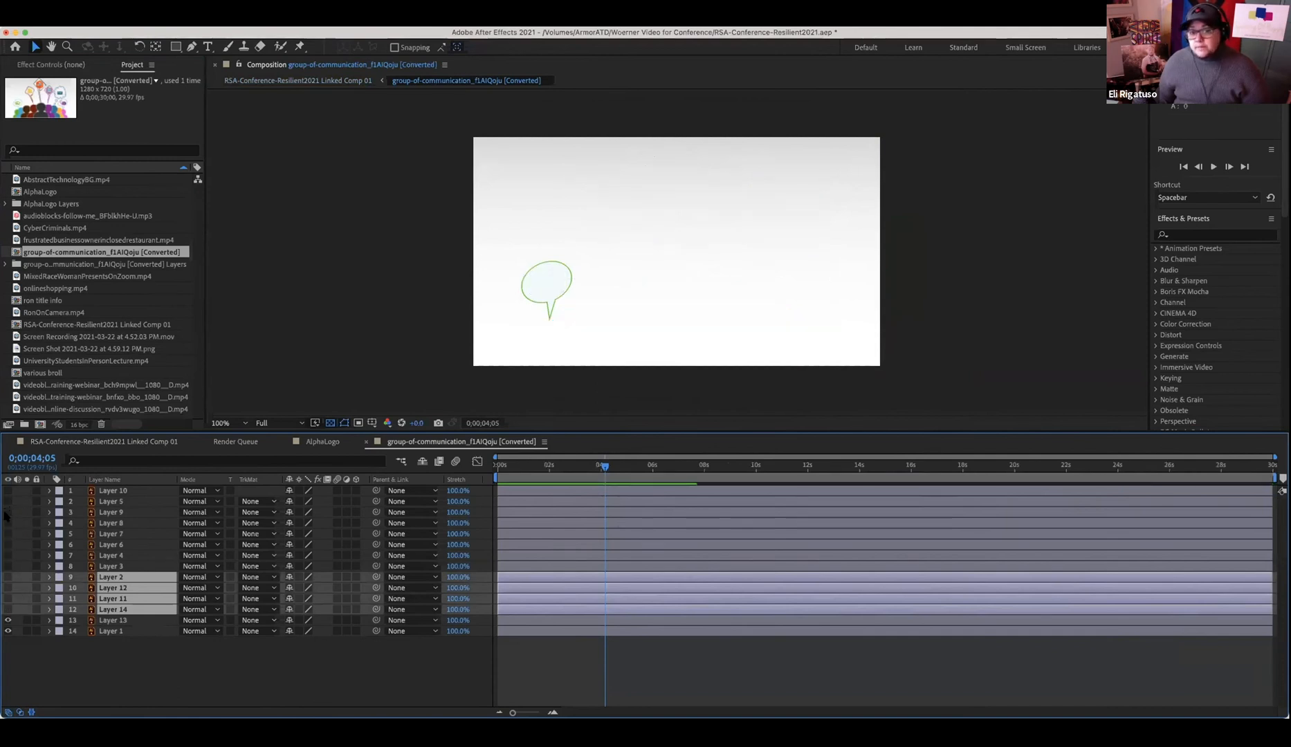
{"action": "left_click", "coordinate": [7, 607]}
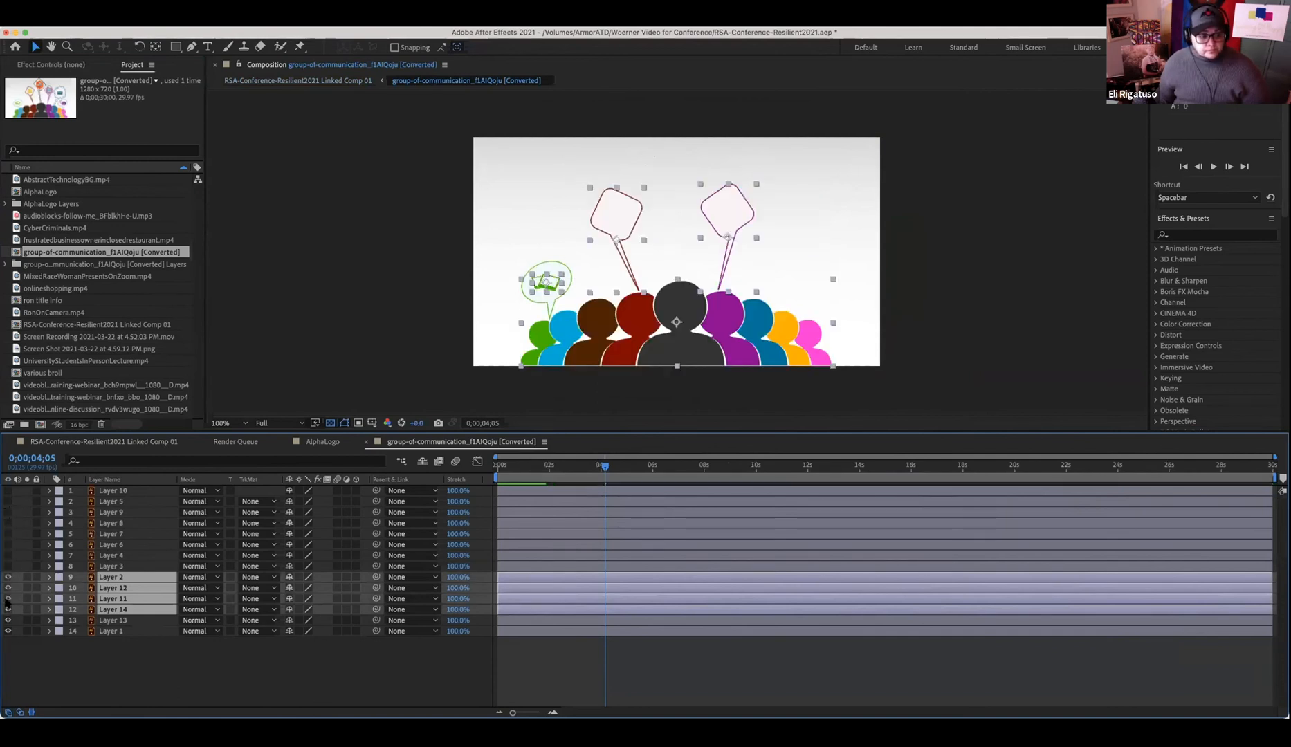
{"action": "left_click", "coordinate": [149, 685]}
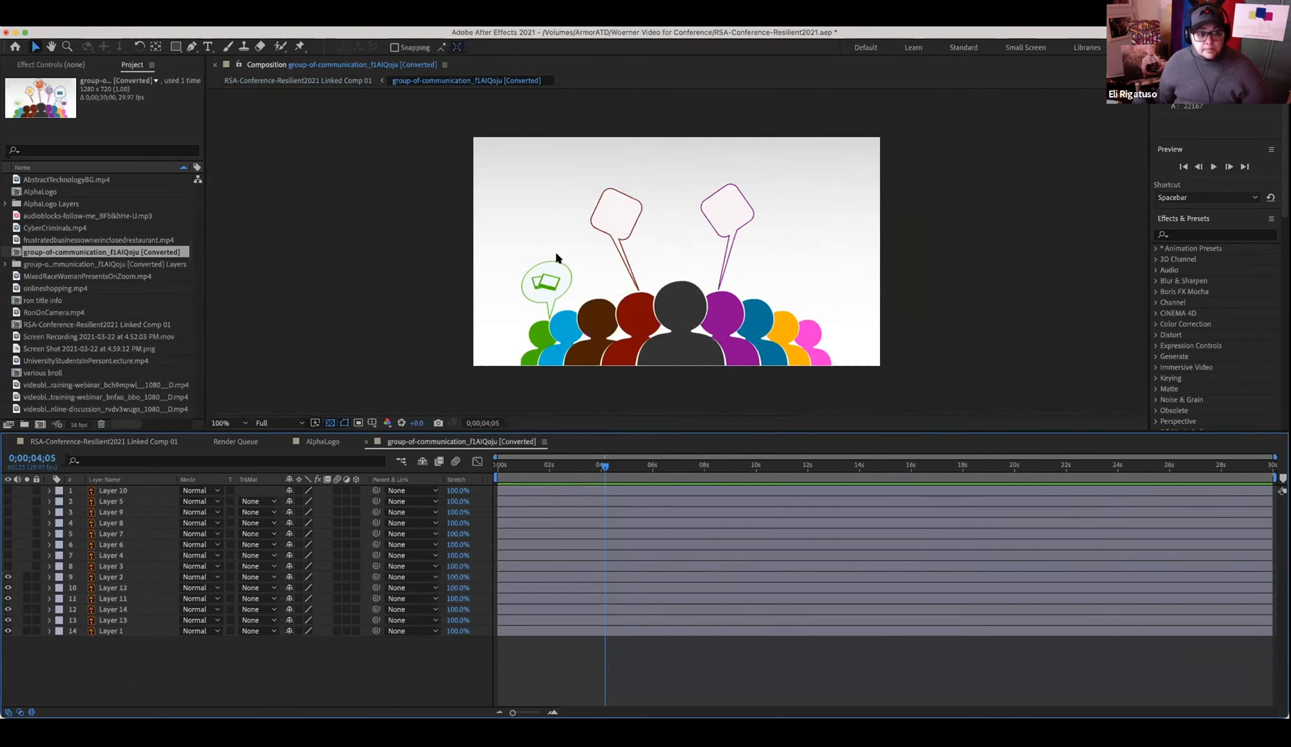
- Identify the remaining speech bubbles and their icon in the artwork and hide their Layers 13, 14, 11 and 12
{"action": "left_click", "coordinate": [546, 285]}
{"action": "left_click", "coordinate": [548, 273]}
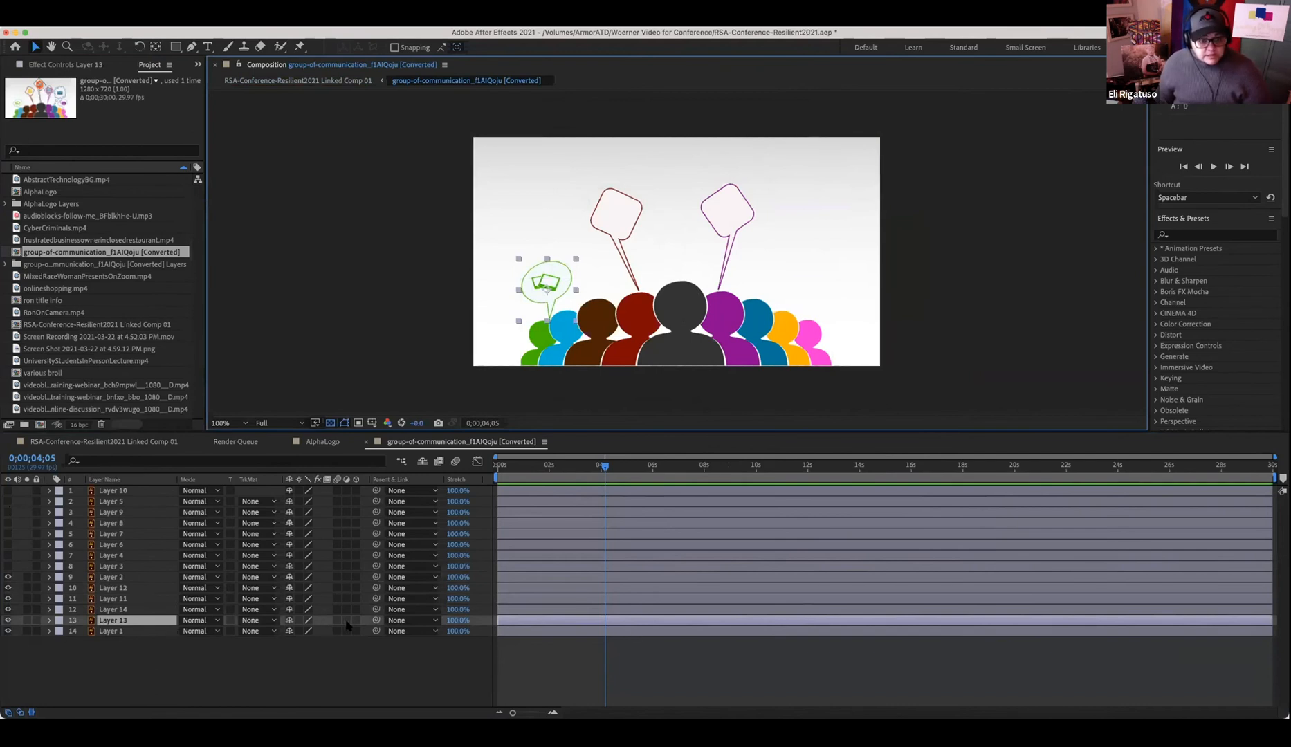
{"action": "left_click", "coordinate": [6, 621]}
{"action": "left_click", "coordinate": [7, 621]}
{"action": "left_click", "coordinate": [7, 610]}
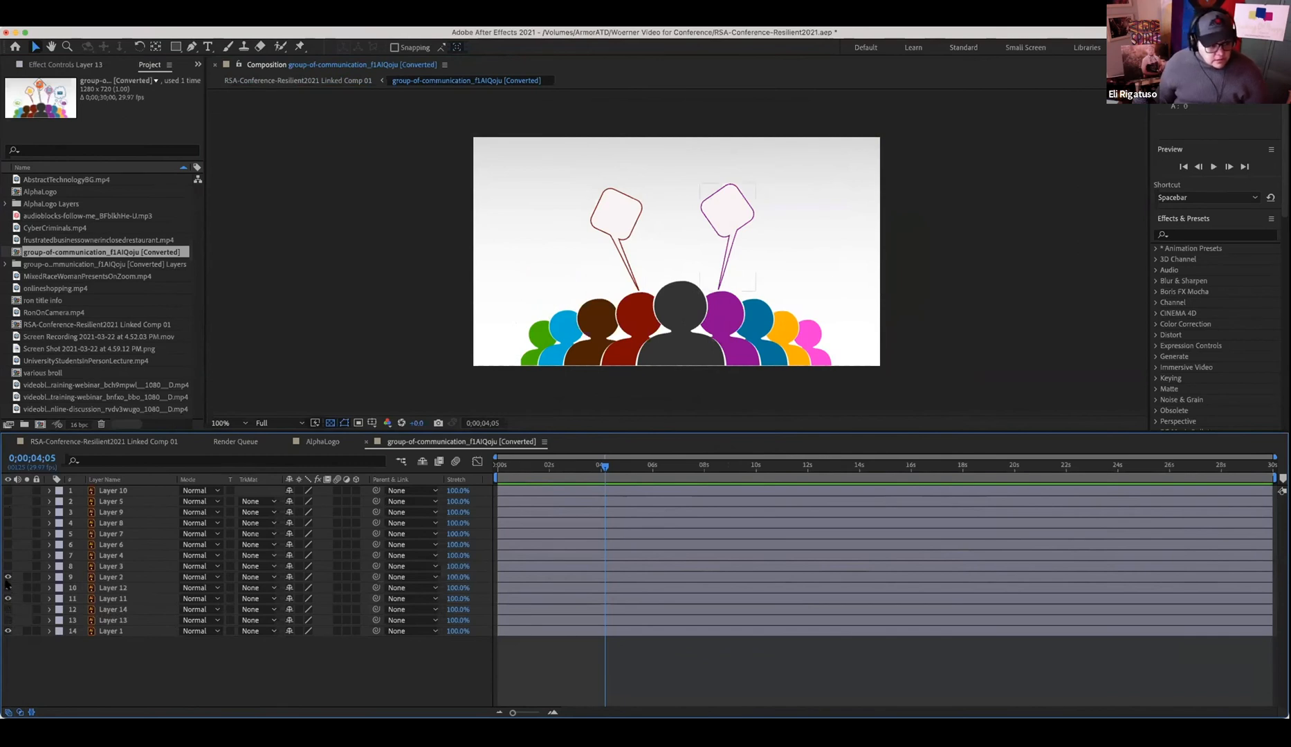
{"action": "left_click", "coordinate": [622, 200]}
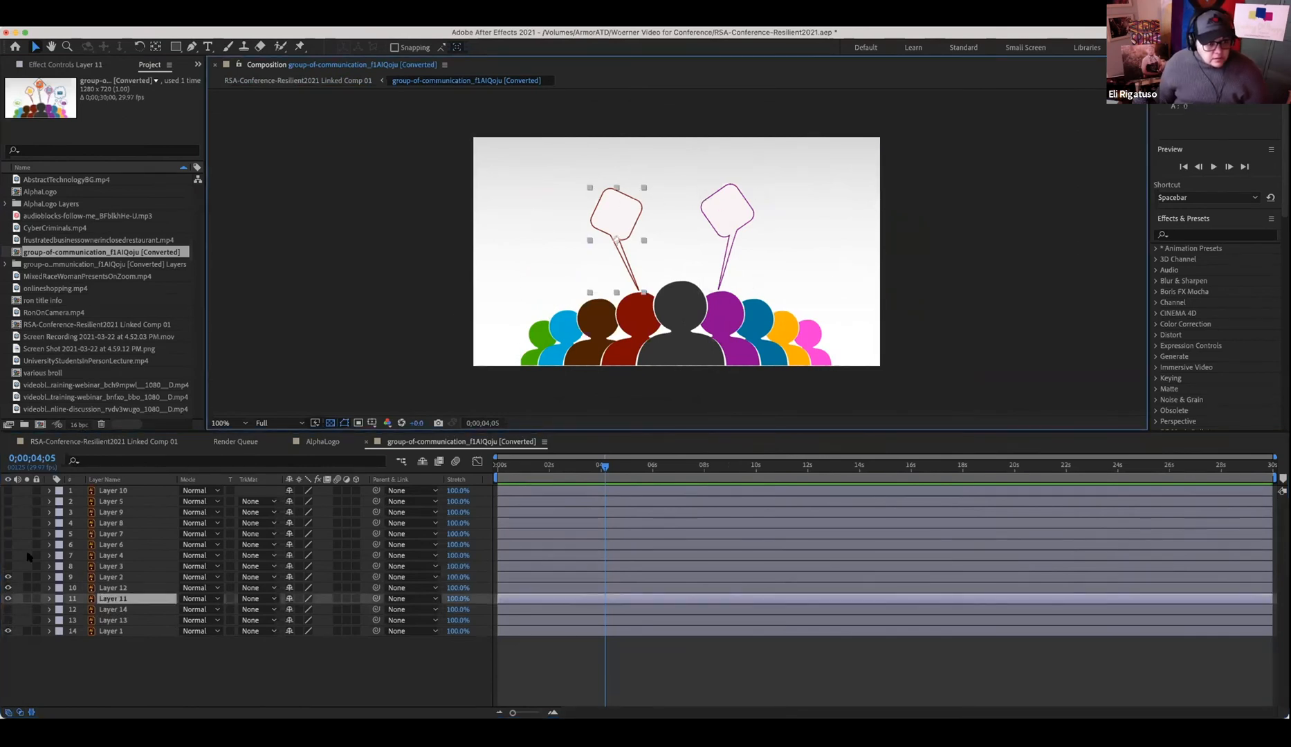
{"action": "left_click", "coordinate": [8, 600]}
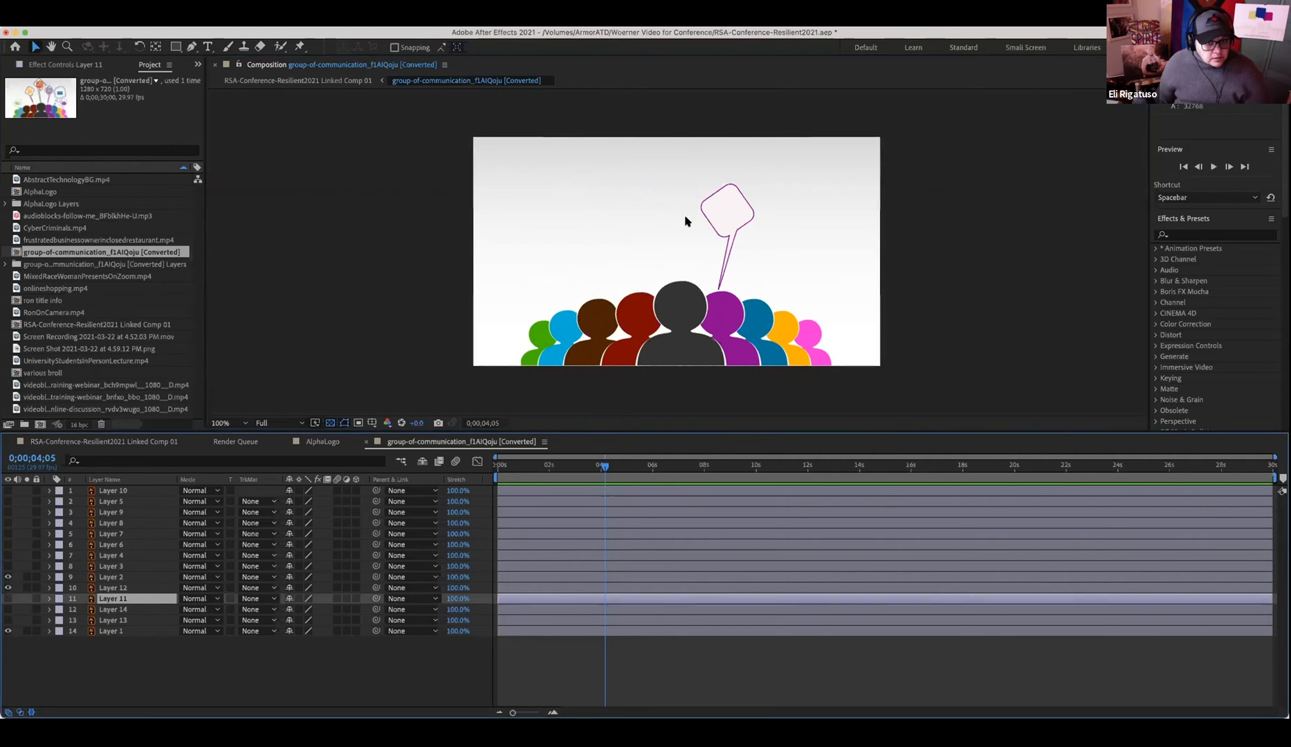
{"action": "left_click", "coordinate": [709, 209]}
{"action": "left_click", "coordinate": [7, 588]}
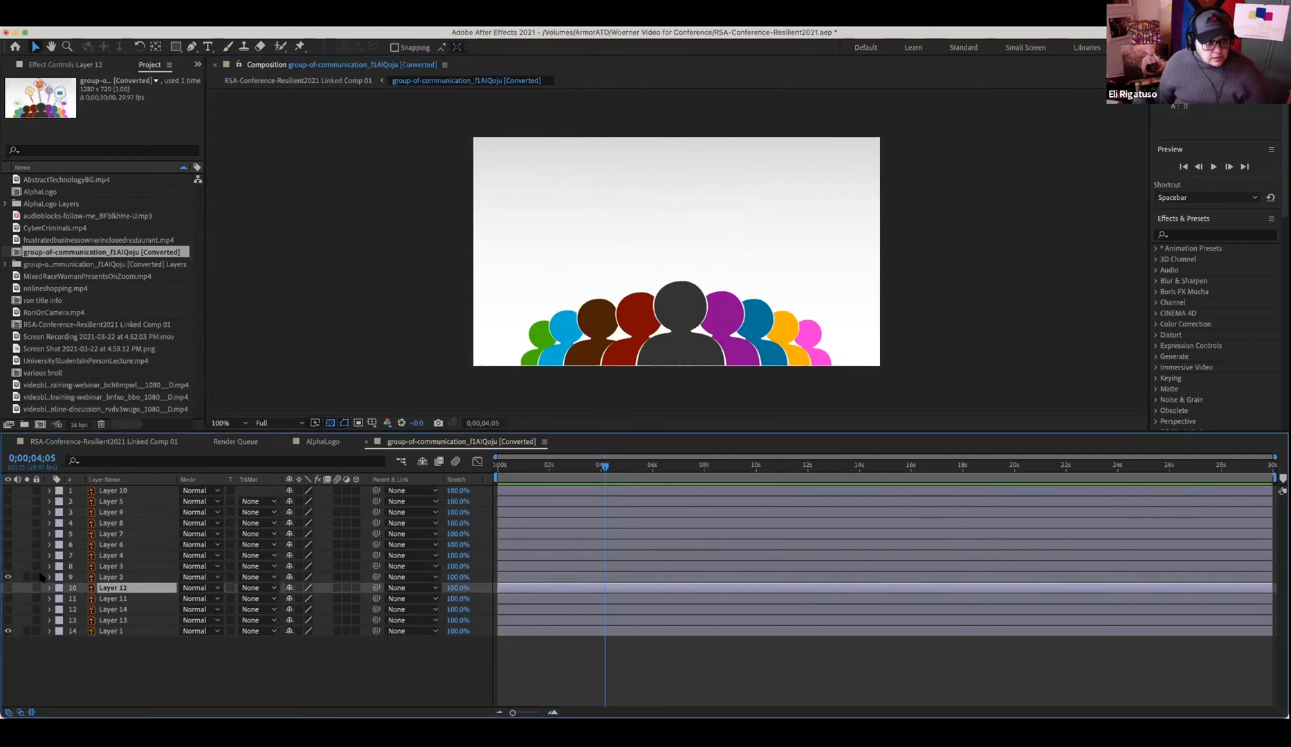
- Return the playhead to the start of the composition and make all fourteen artwork layers visible again
{"action": "left_click_drag", "start_coordinate": [605, 467], "coordinate": [457, 522]}
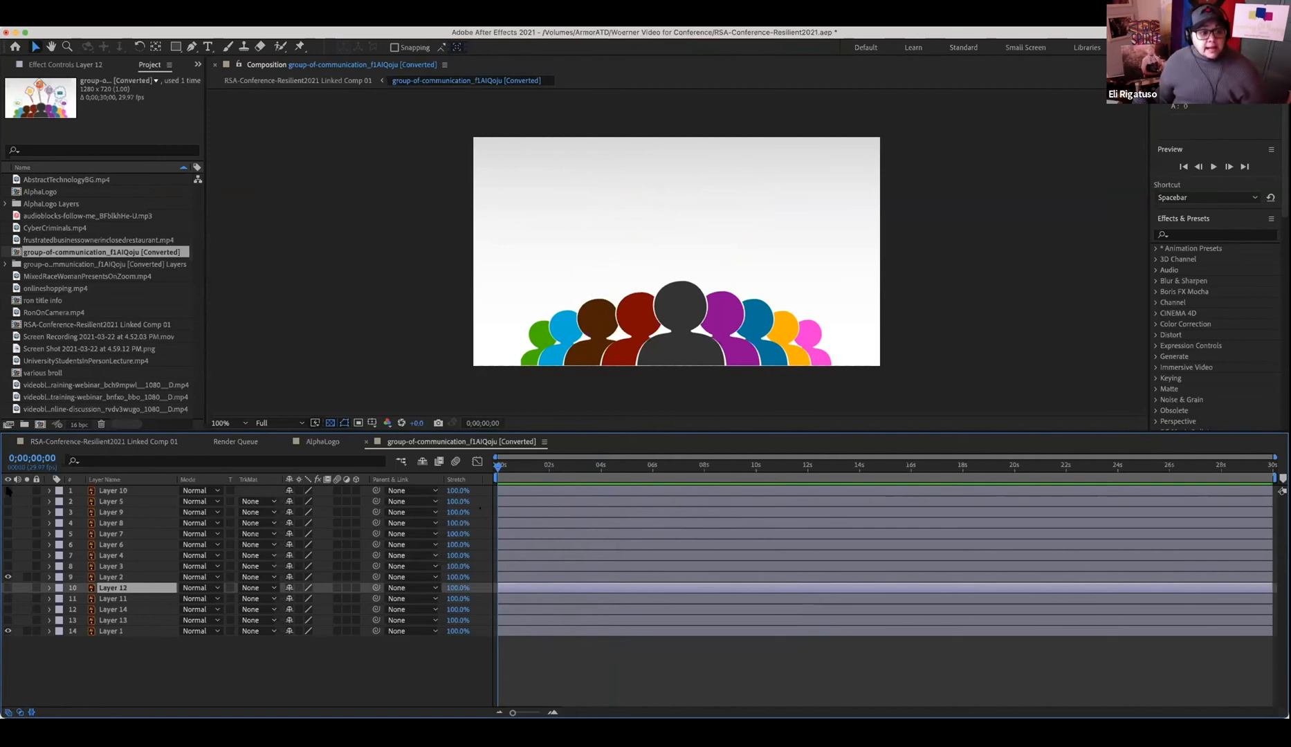
{"action": "left_click_drag", "start_coordinate": [8, 491], "coordinate": [9, 626]}
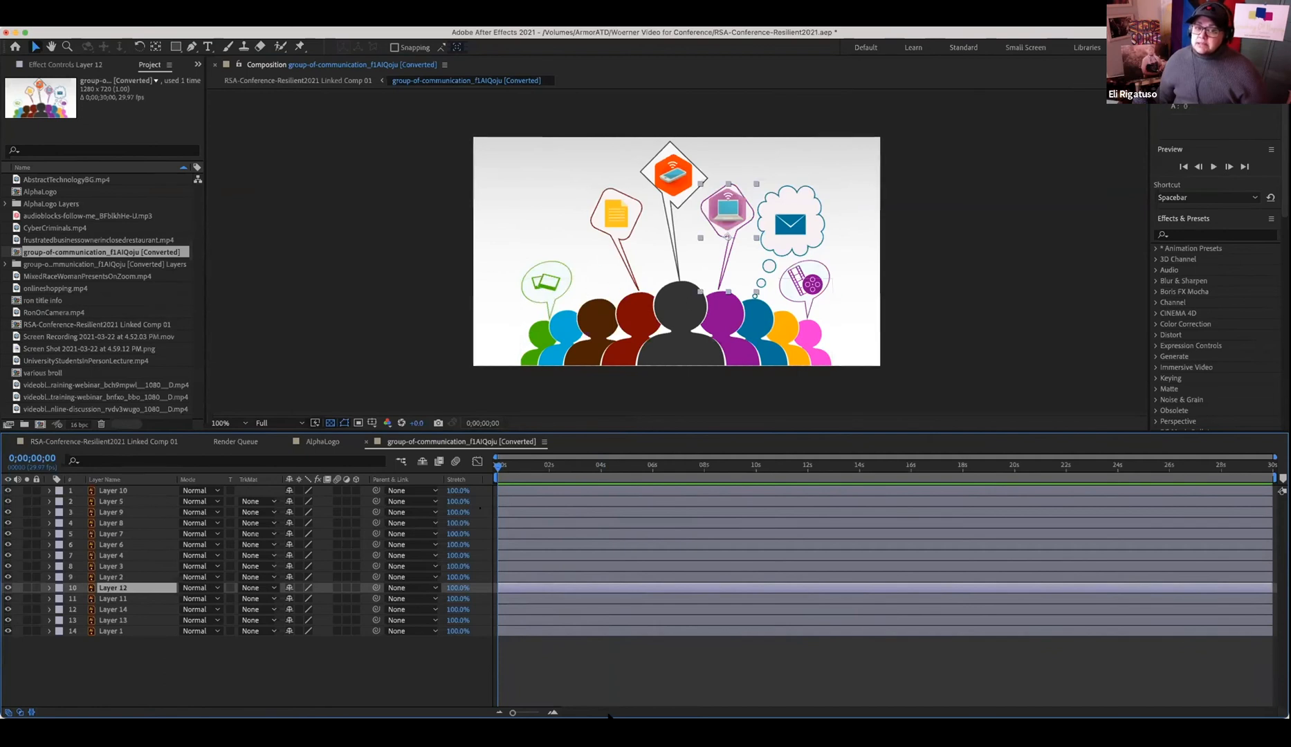
{"action": "left_click", "coordinate": [583, 643]}
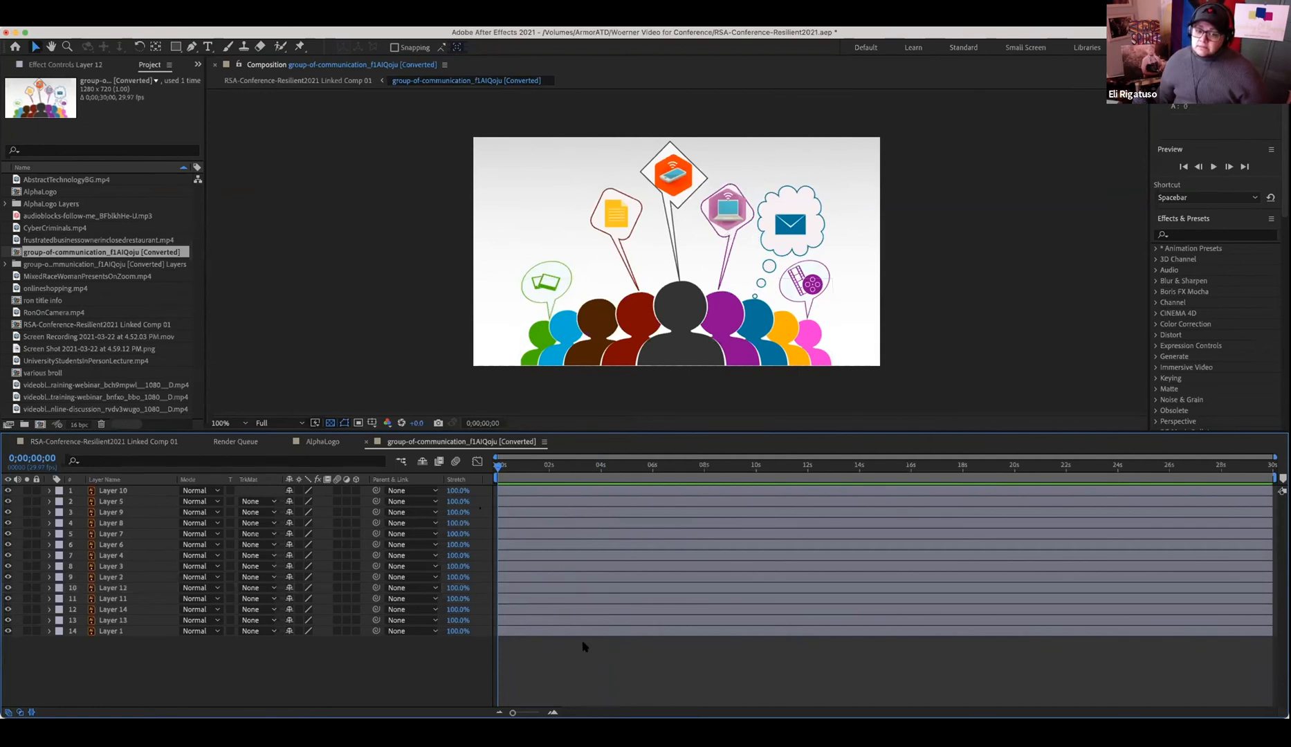
- Select Layer 10 and switch its visibility off and back on
{"action": "left_click", "coordinate": [503, 492]}
{"action": "left_click", "coordinate": [8, 491]}
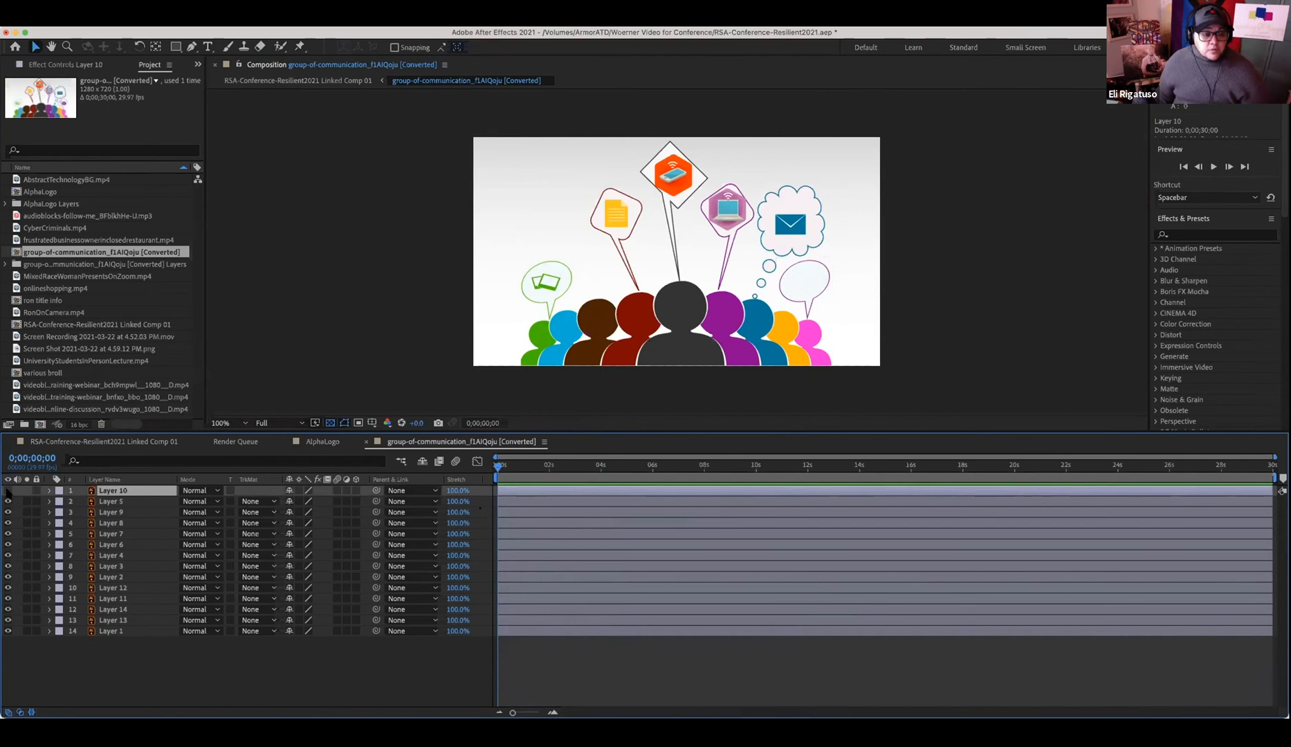
{"action": "left_click", "coordinate": [8, 490]}
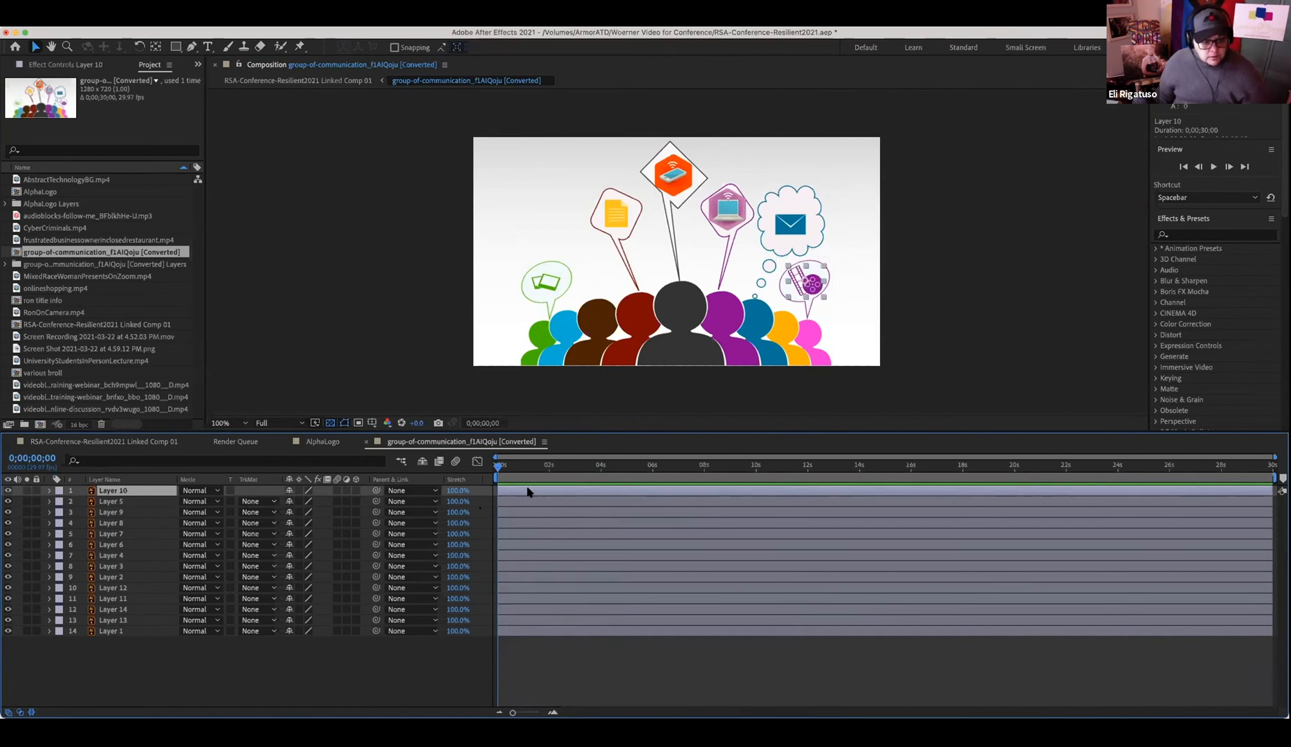
- Lower Layer 10's Opacity to 0% and bring it back to 100%
{"action": "key", "text": "t"}
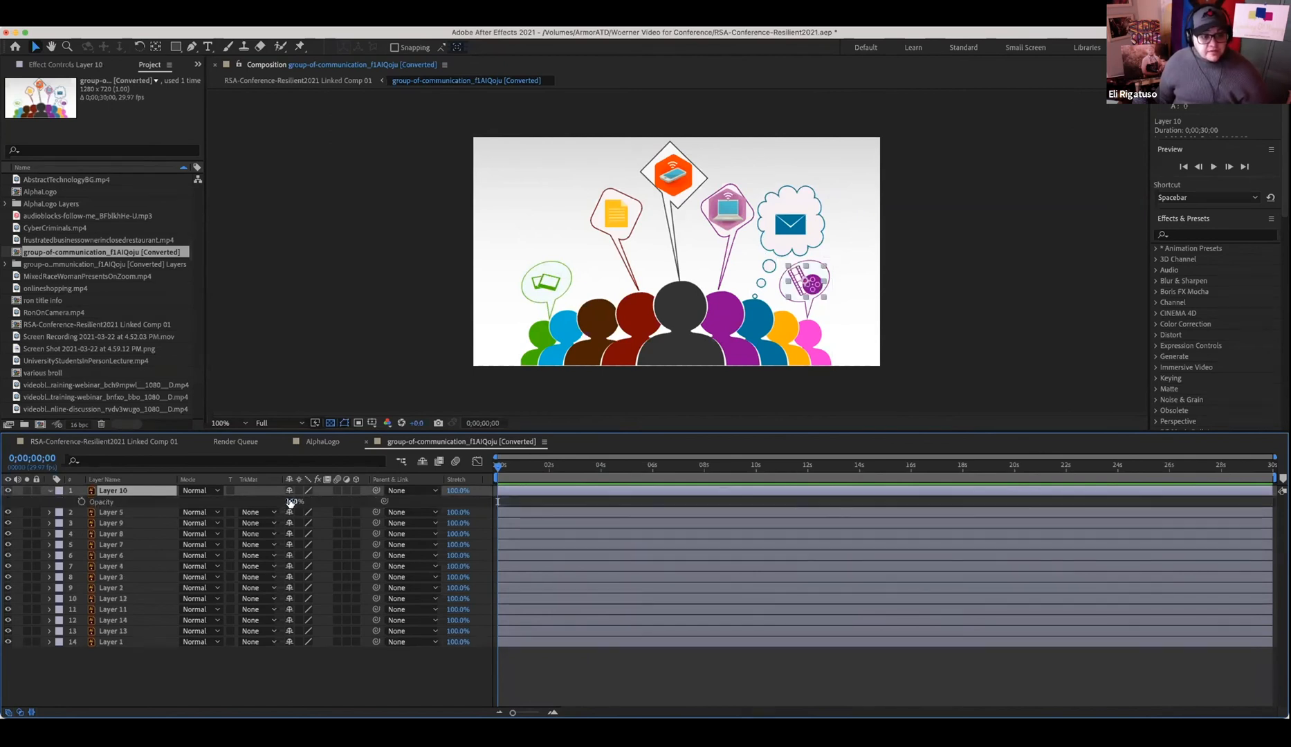
{"action": "left_click_drag", "start_coordinate": [197, 510], "coordinate": [208, 515]}
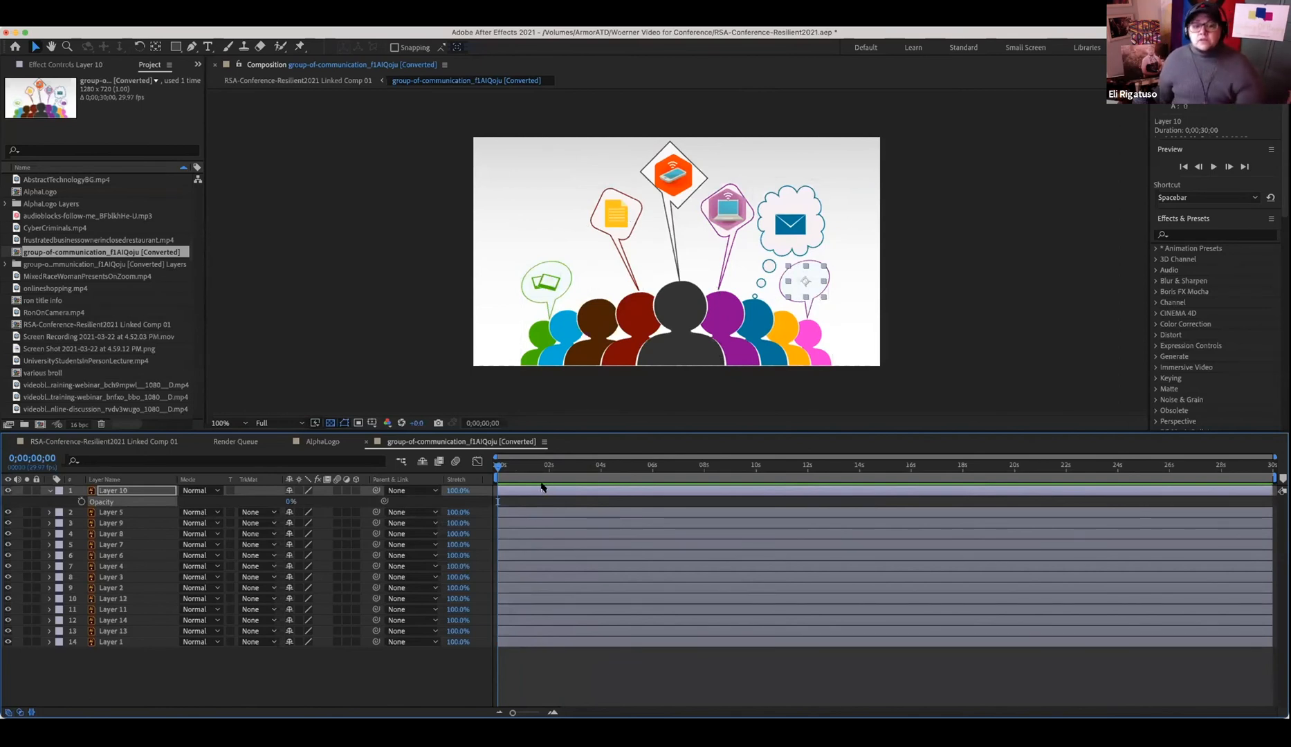
{"action": "left_click_drag", "start_coordinate": [500, 471], "coordinate": [358, 510]}
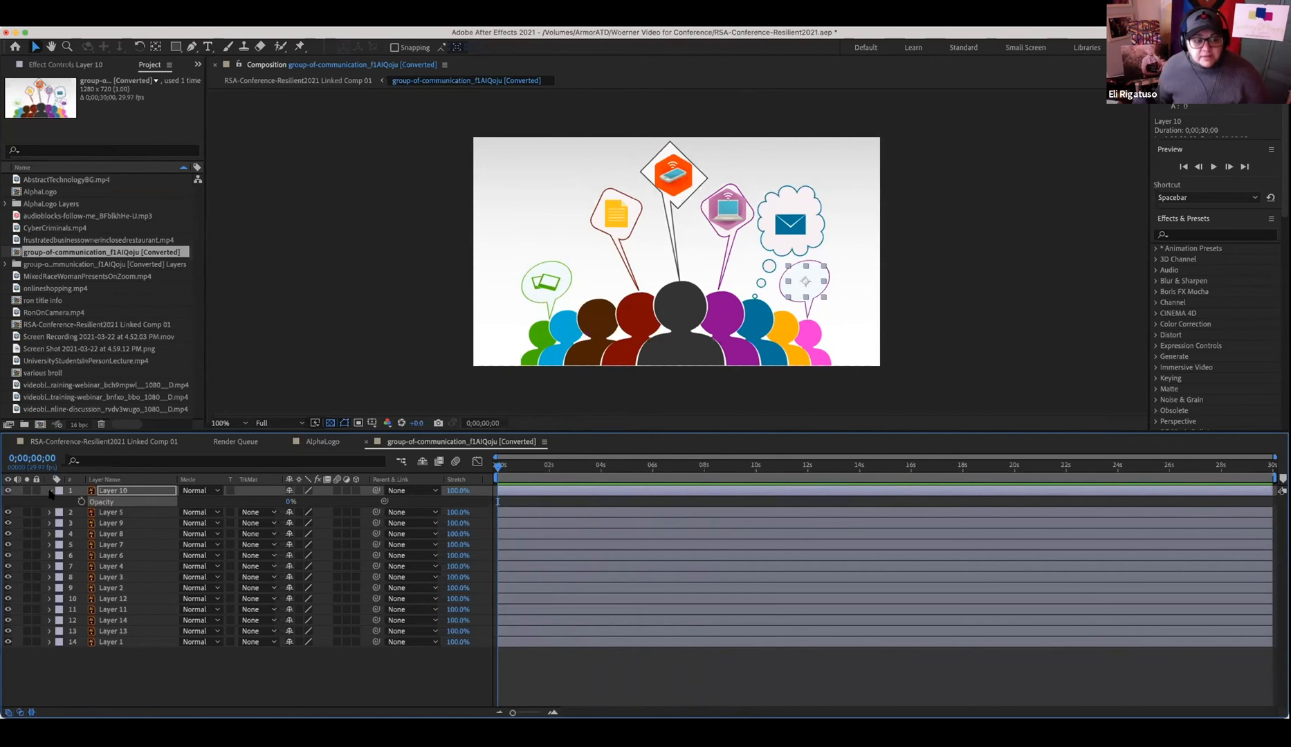
{"action": "left_click", "coordinate": [50, 492]}
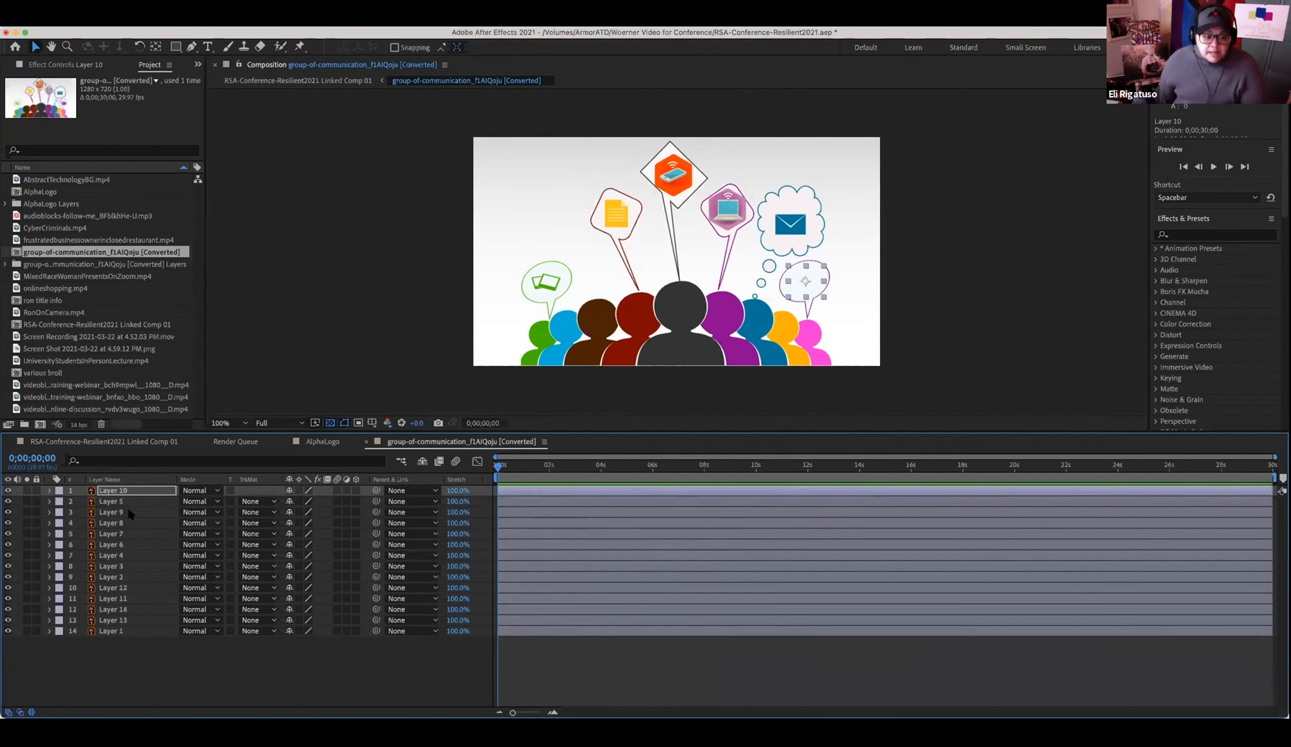
{"action": "key", "text": "t"}
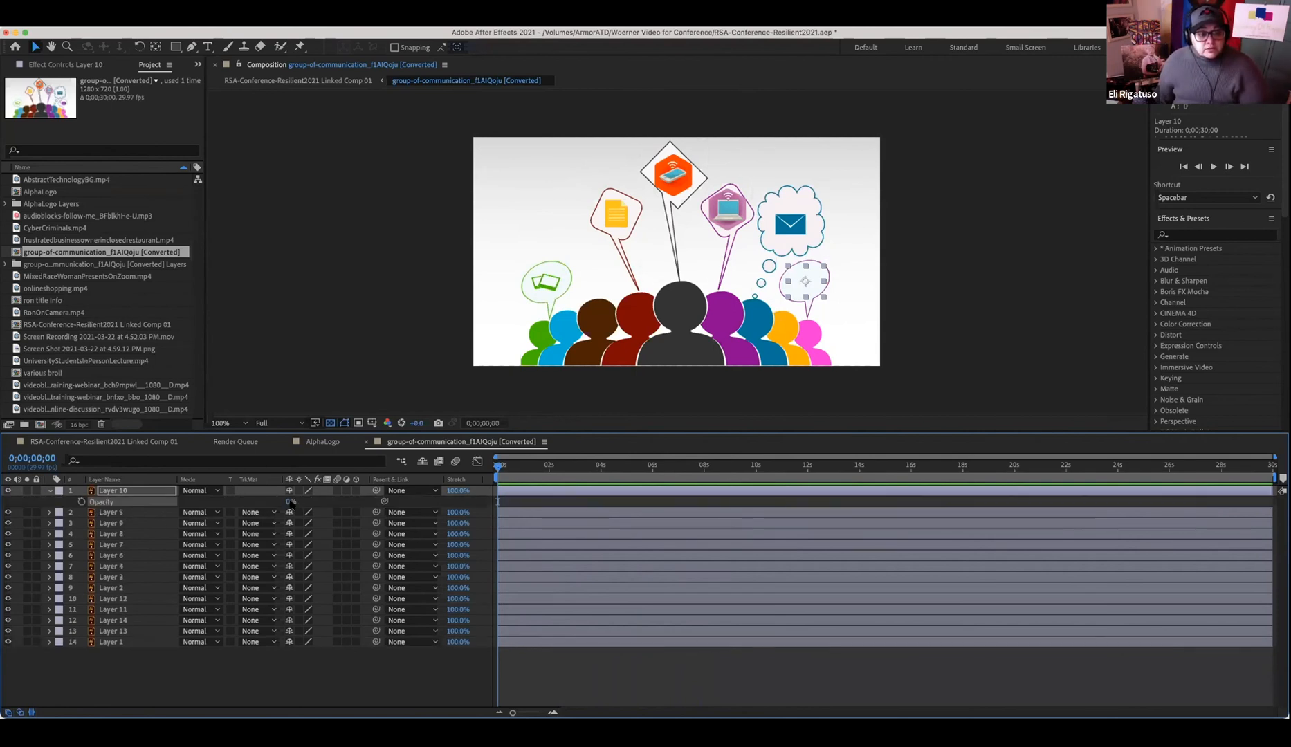
{"action": "left_click_drag", "start_coordinate": [287, 501], "coordinate": [605, 505]}
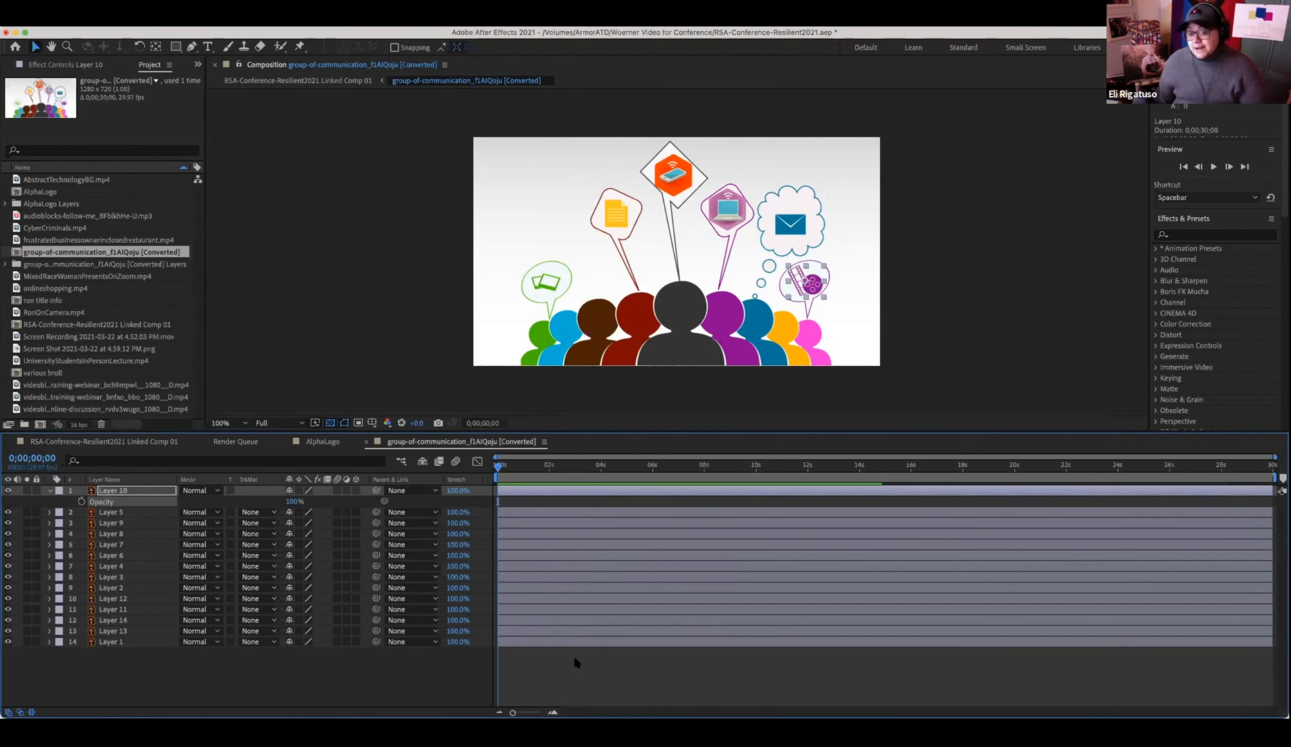
{"action": "left_click", "coordinate": [543, 684]}
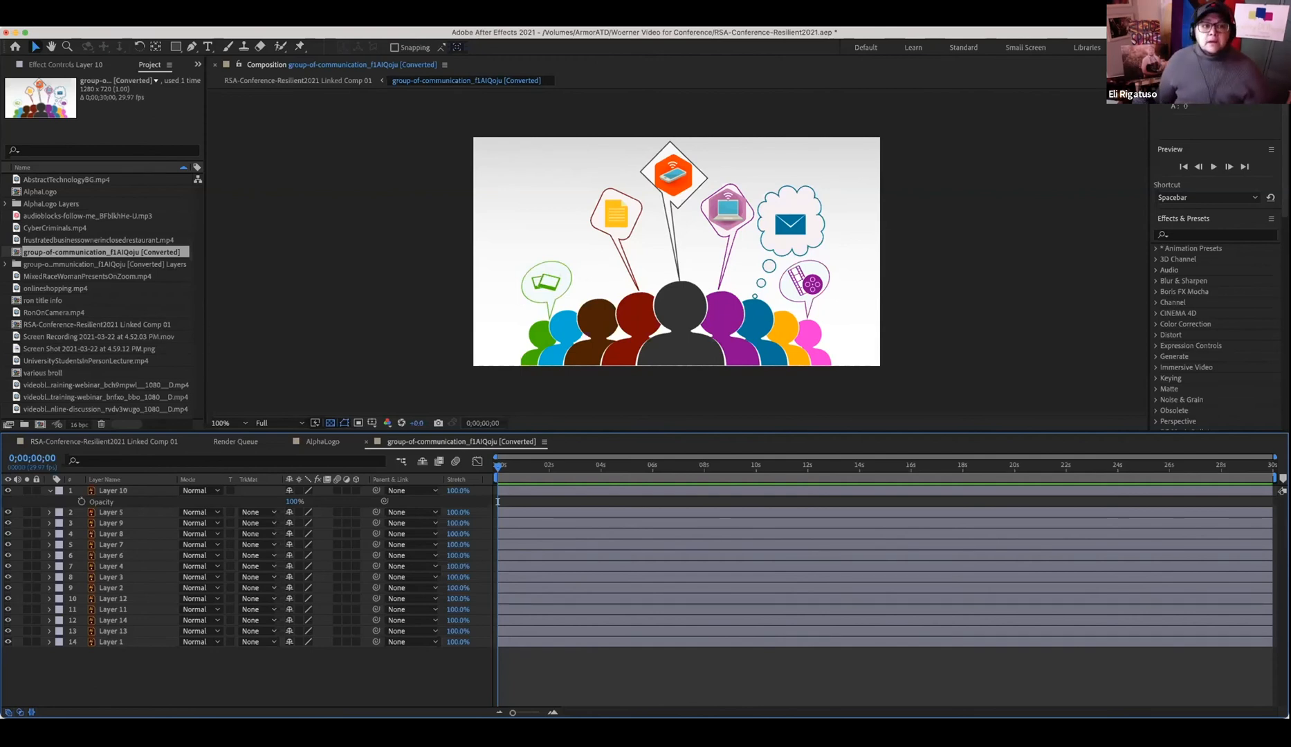
- Open the recent project 00001_ShapeLearning_IntroAE_HD.aep, discarding changes to the current project and accepting the version conversion
{"action": "left_click", "coordinate": [6, 27]}
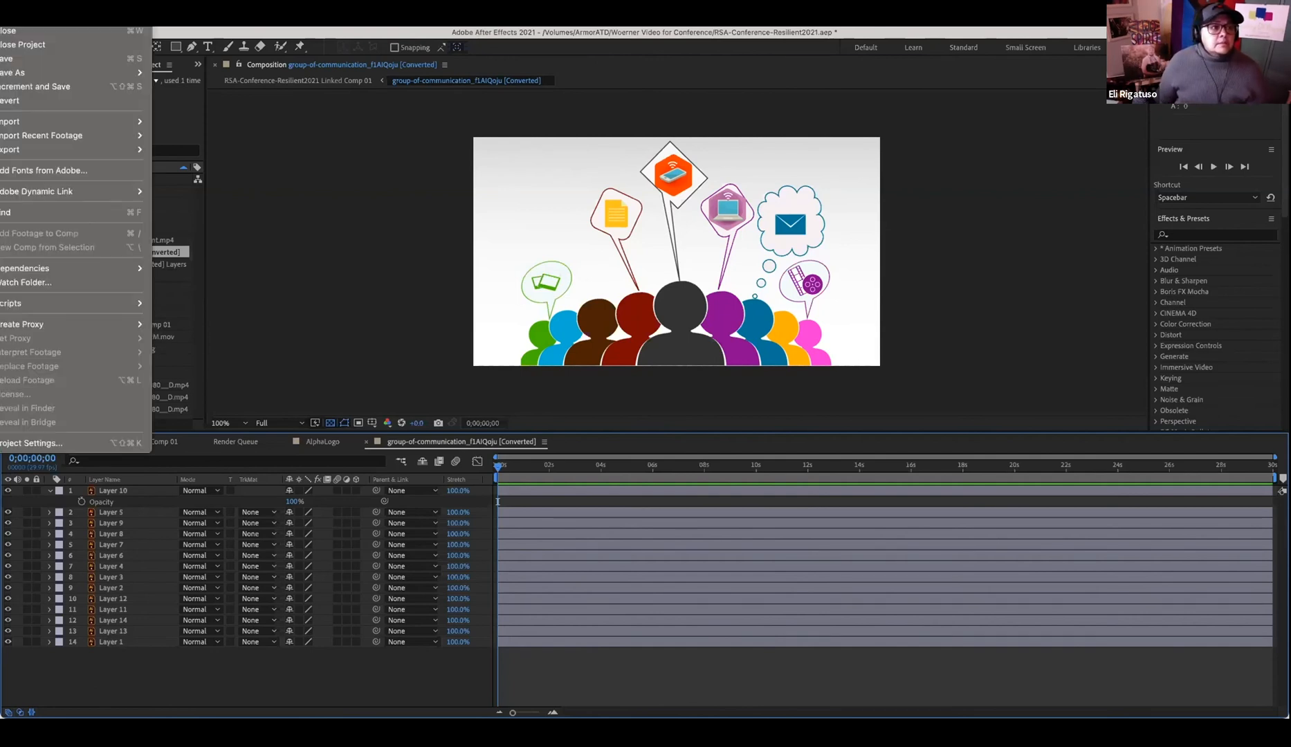
{"action": "mouse_move", "coordinate": [28, 4]}
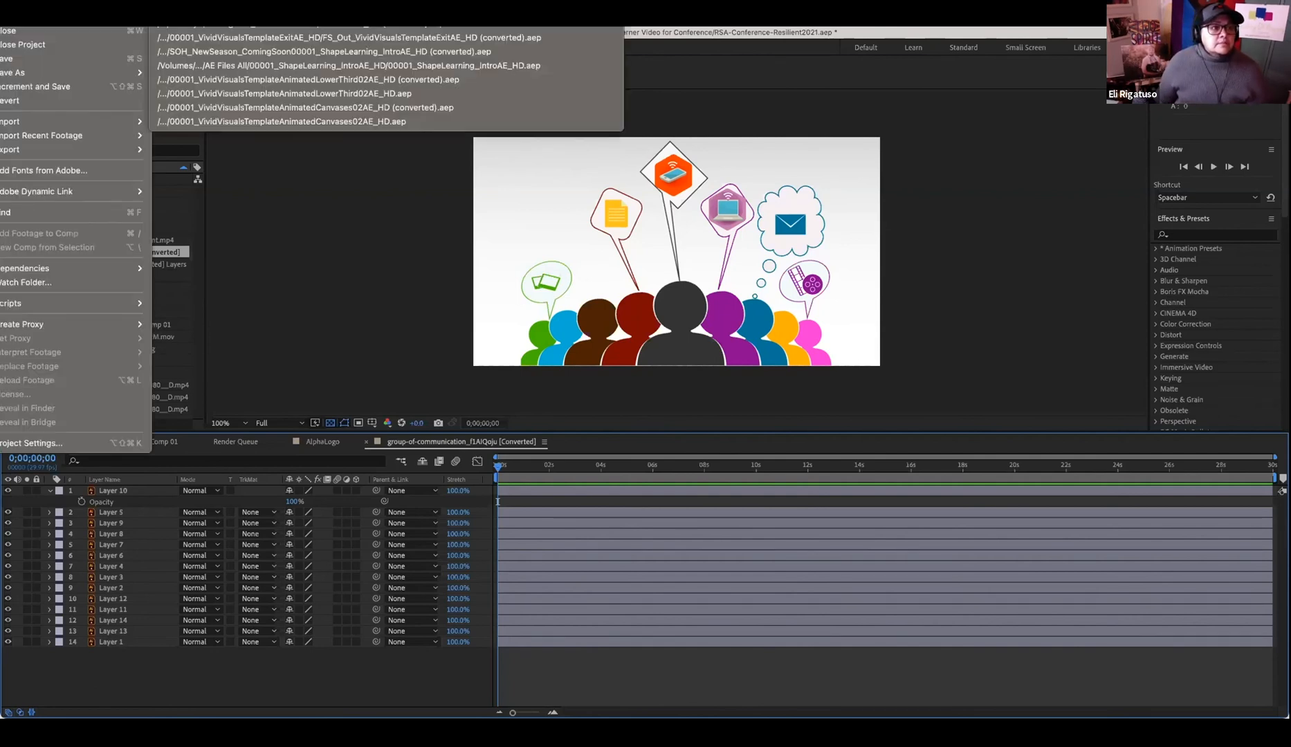
{"action": "left_click", "coordinate": [322, 67]}
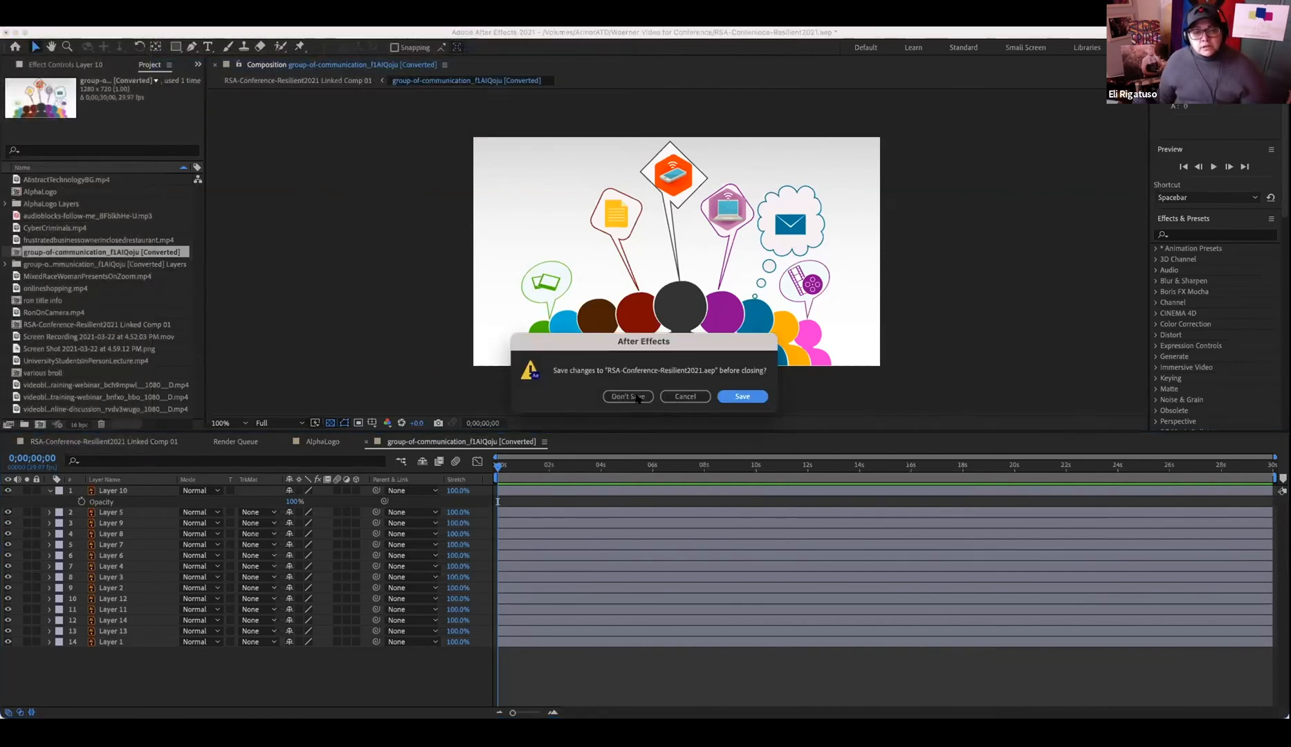
{"action": "left_click", "coordinate": [627, 397]}
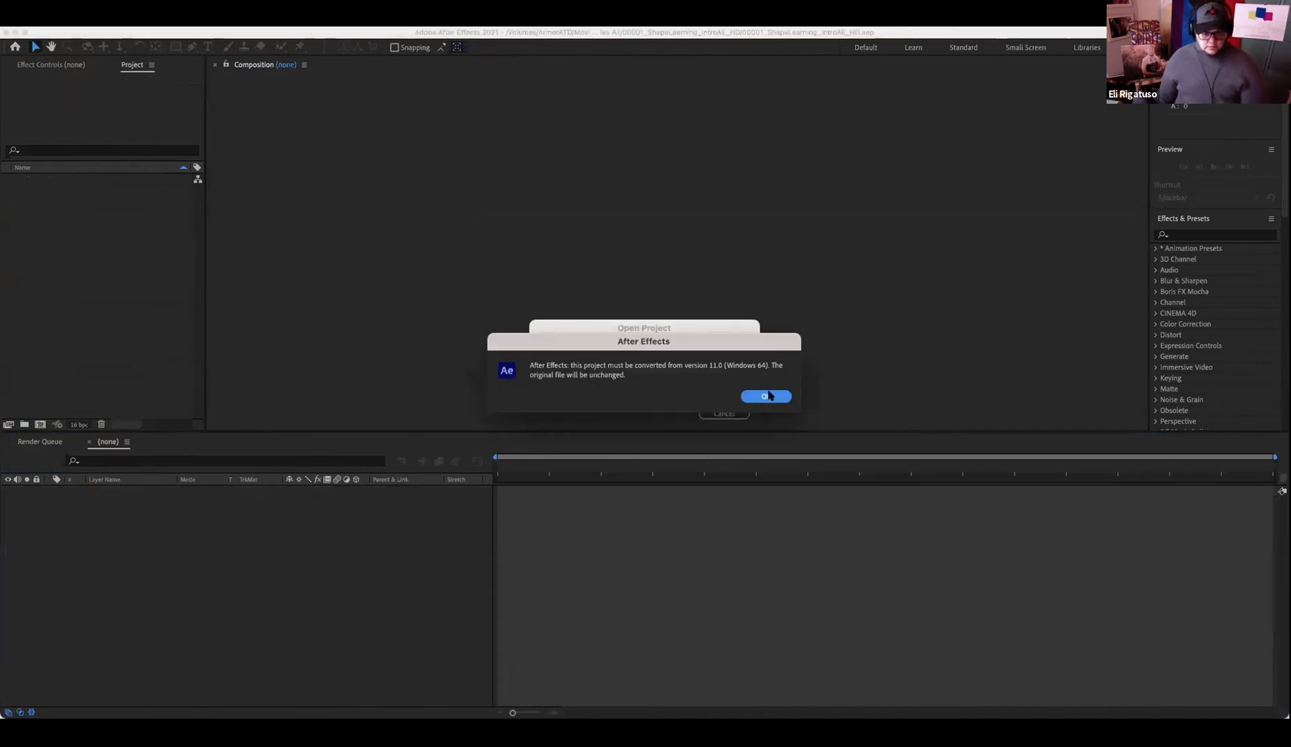
{"action": "left_click", "coordinate": [766, 397]}
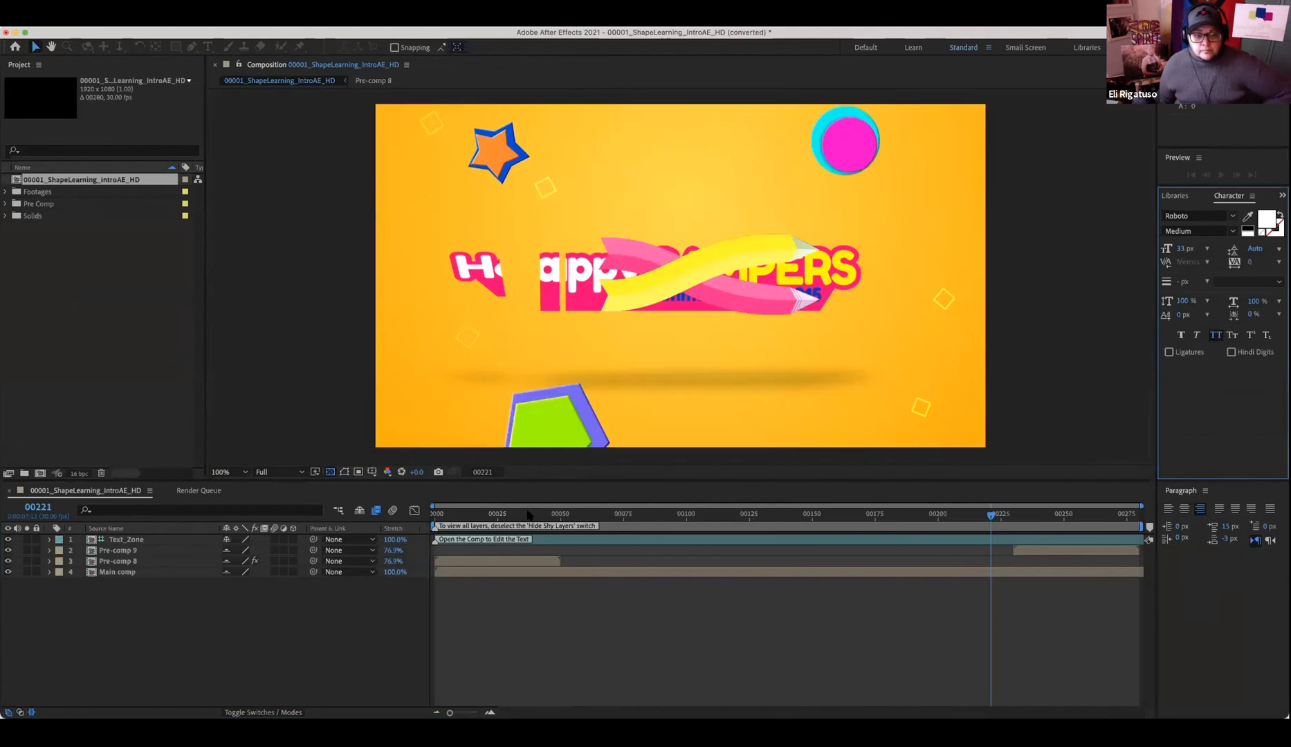
- Set the composition's preview resolution to Quarter and play the intro animation from its first frame
{"action": "left_click_drag", "start_coordinate": [528, 515], "coordinate": [436, 526]}
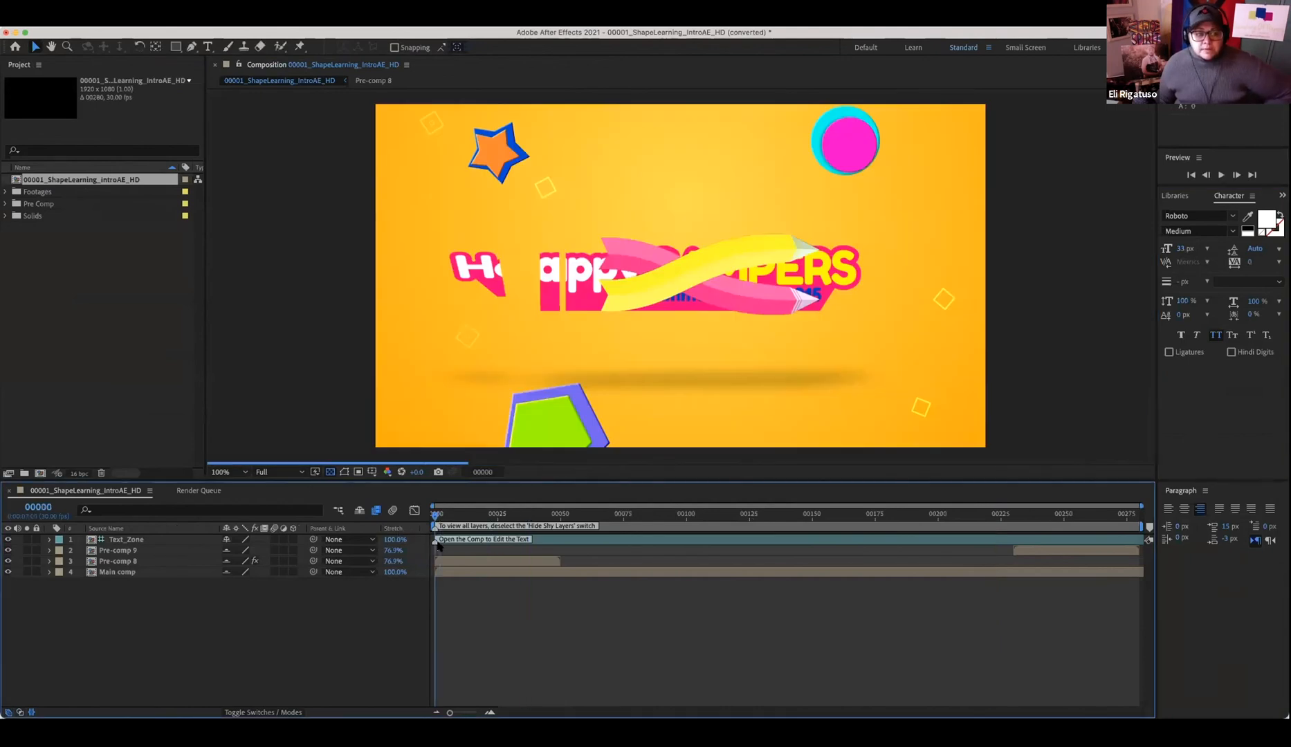
{"action": "key", "text": "space"}
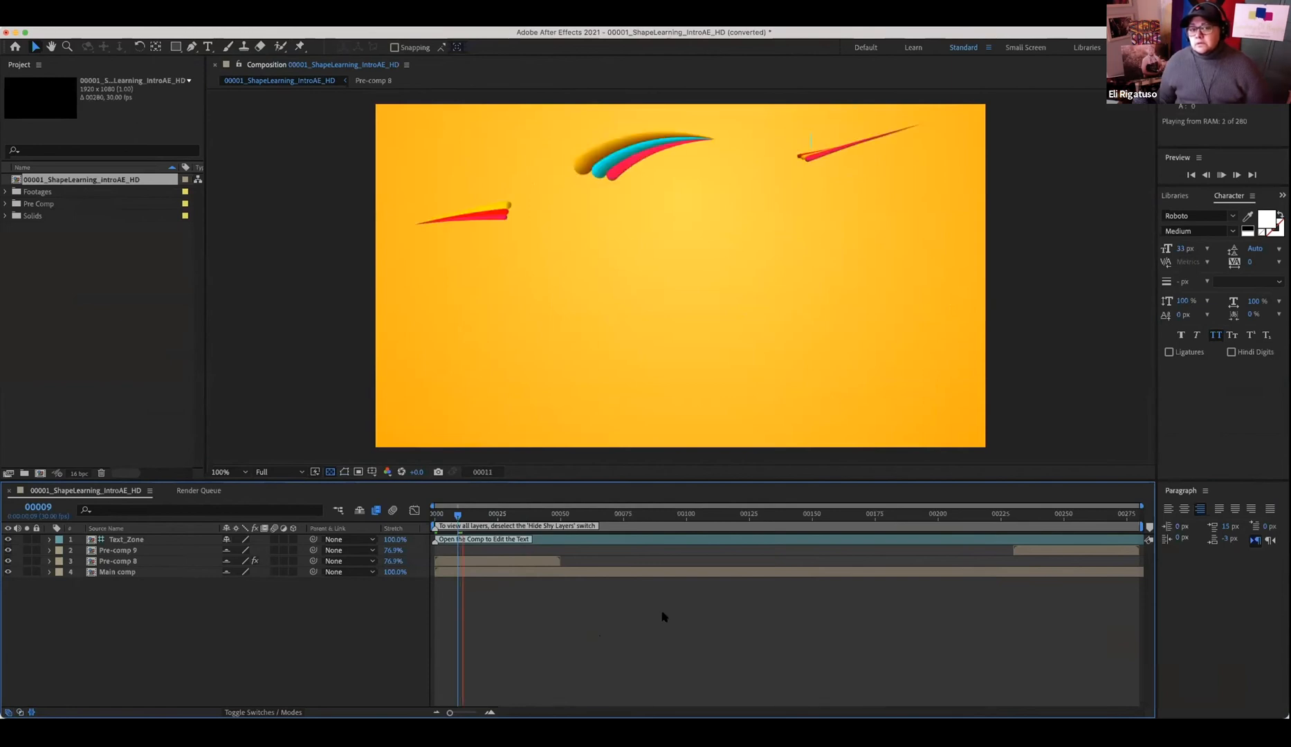
{"action": "left_click", "coordinate": [292, 473]}
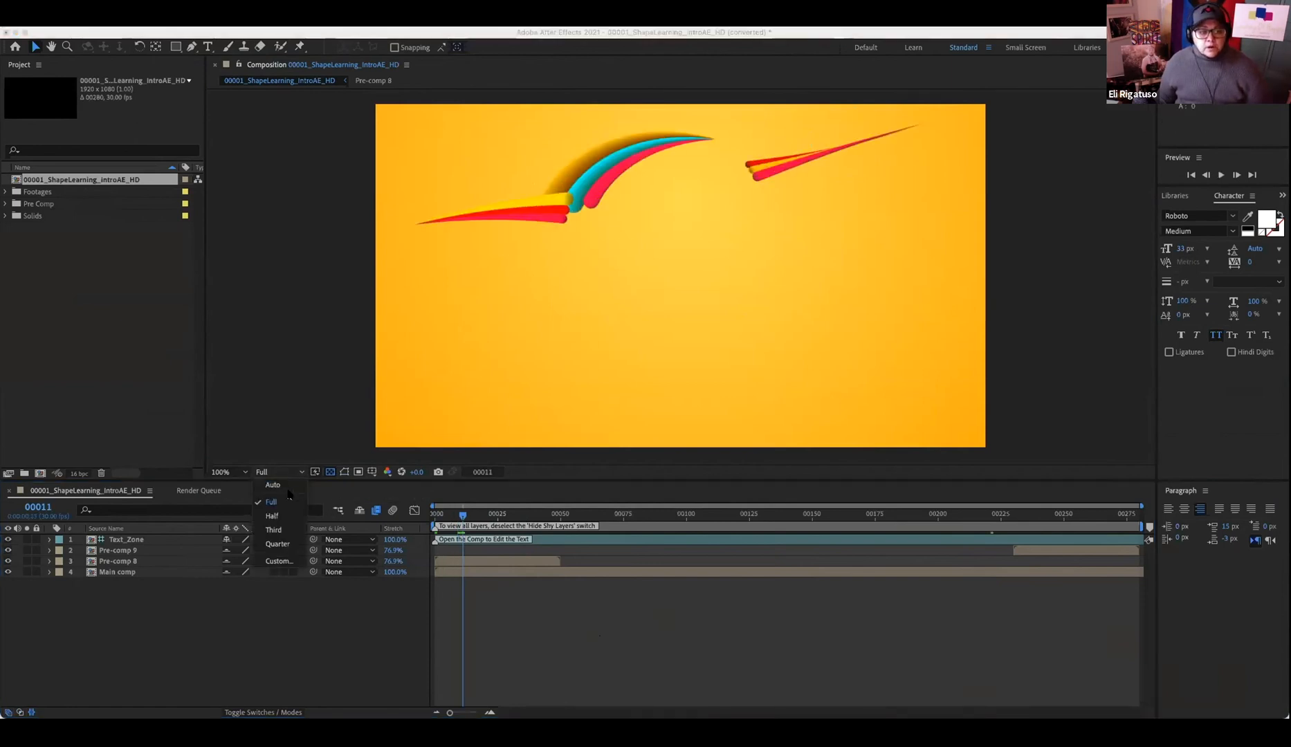
{"action": "left_click", "coordinate": [276, 544]}
{"action": "left_click", "coordinate": [436, 513]}
{"action": "key", "text": "space"}
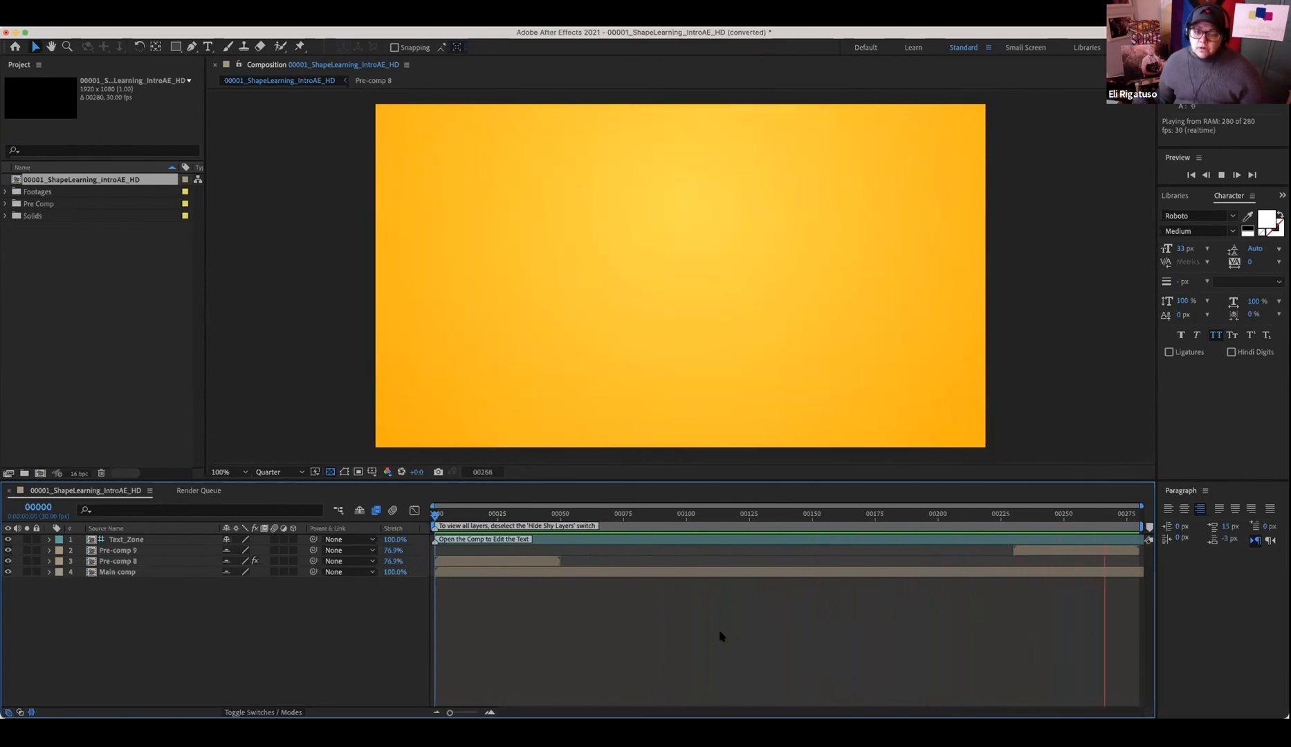
{"action": "key", "text": "space"}
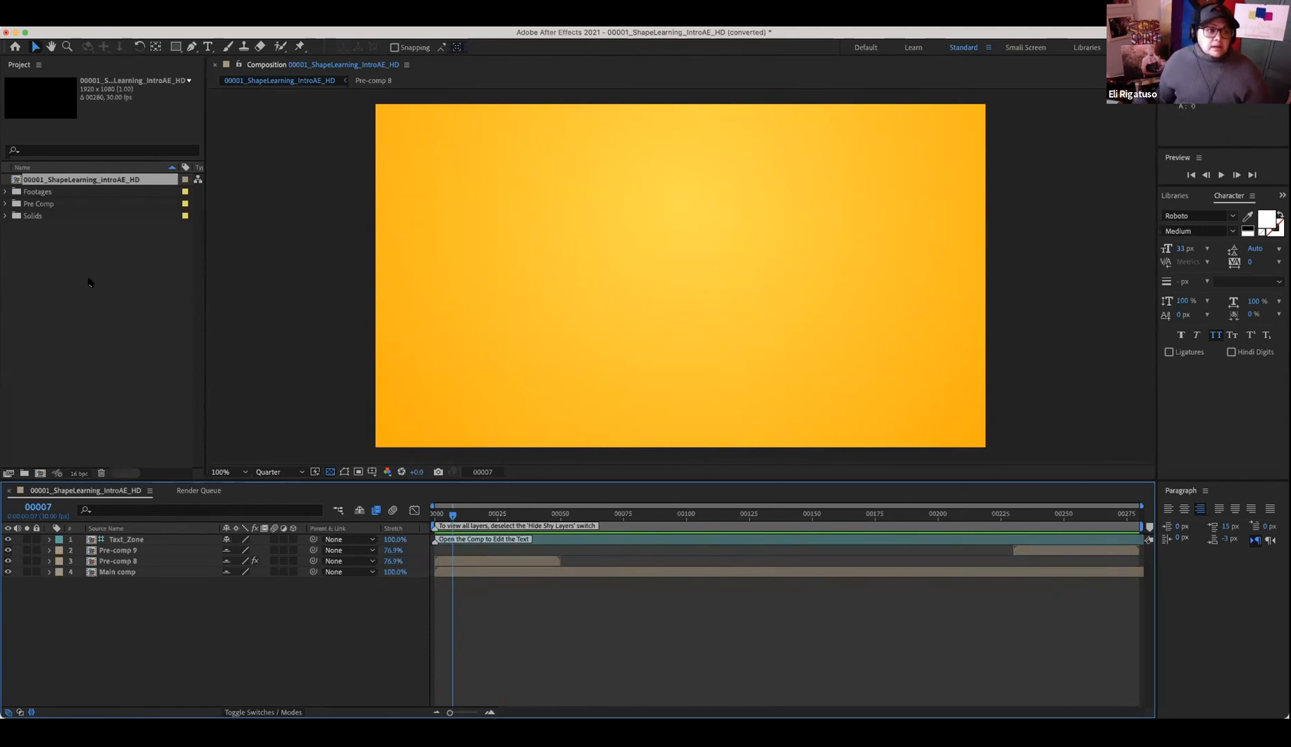
- Move the playhead to frame 48 and briefly reveal the Opacity property of the Pre-comp 8 layer
{"action": "left_click", "coordinate": [136, 275]}
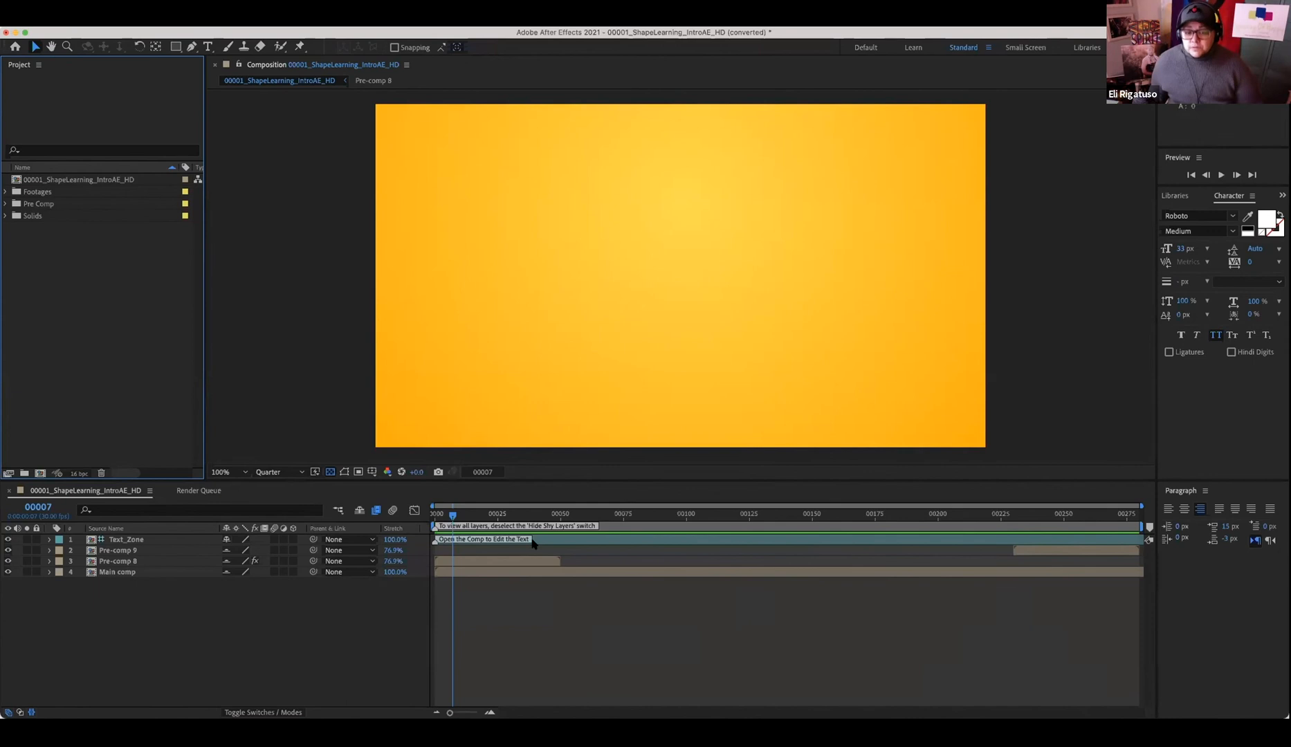
{"action": "left_click_drag", "start_coordinate": [538, 517], "coordinate": [555, 516]}
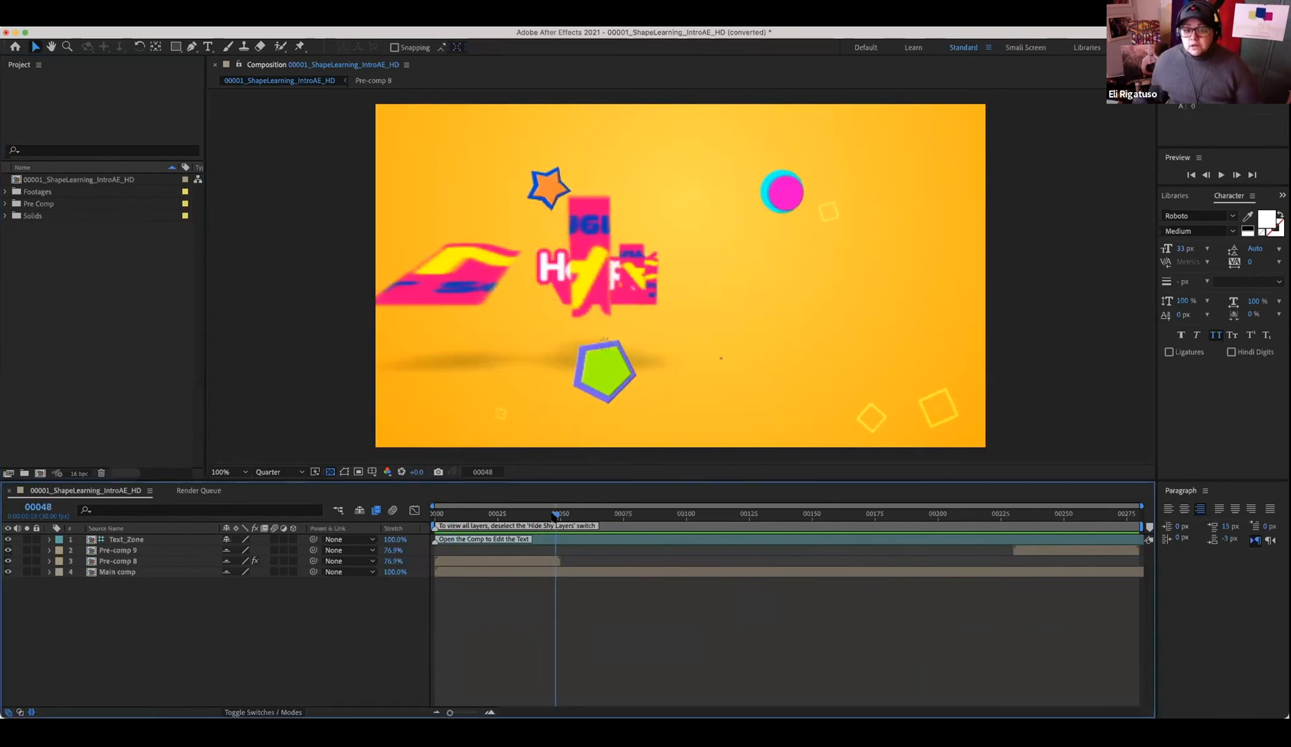
{"action": "left_click", "coordinate": [554, 560]}
{"action": "key", "text": "t"}
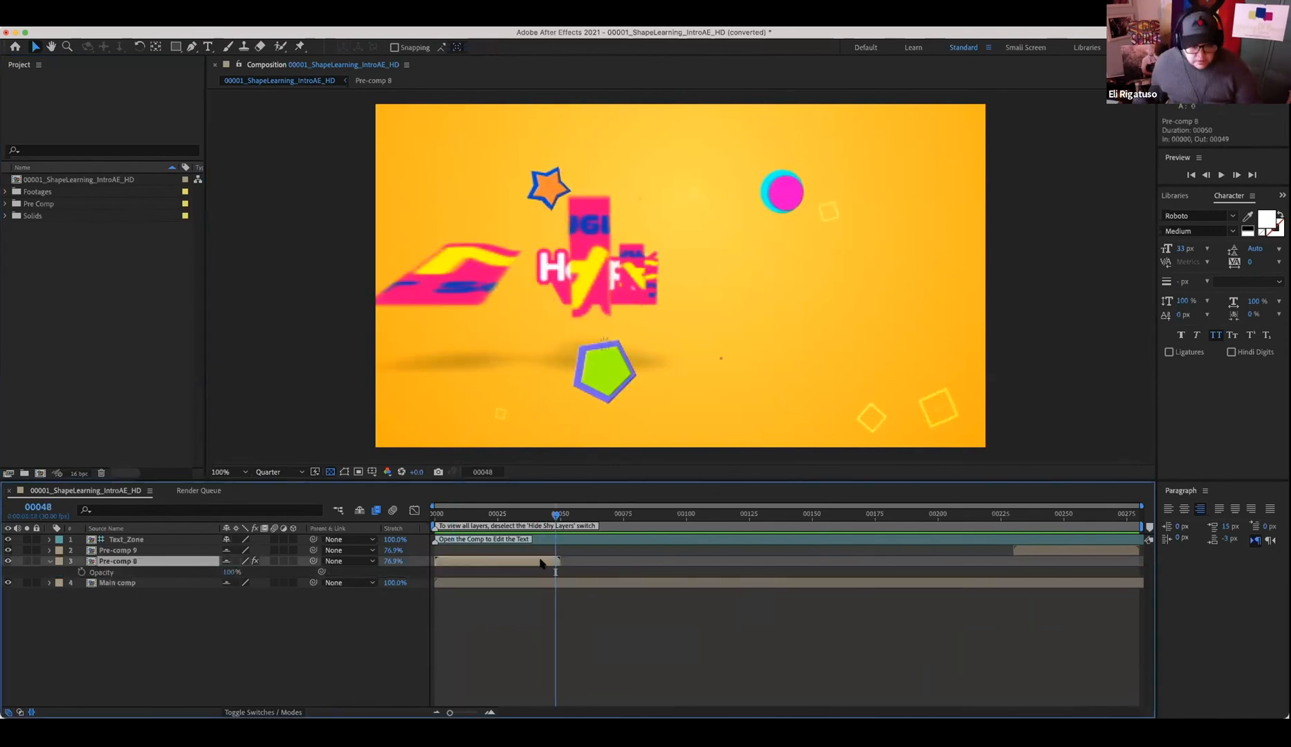
{"action": "key", "text": "t"}
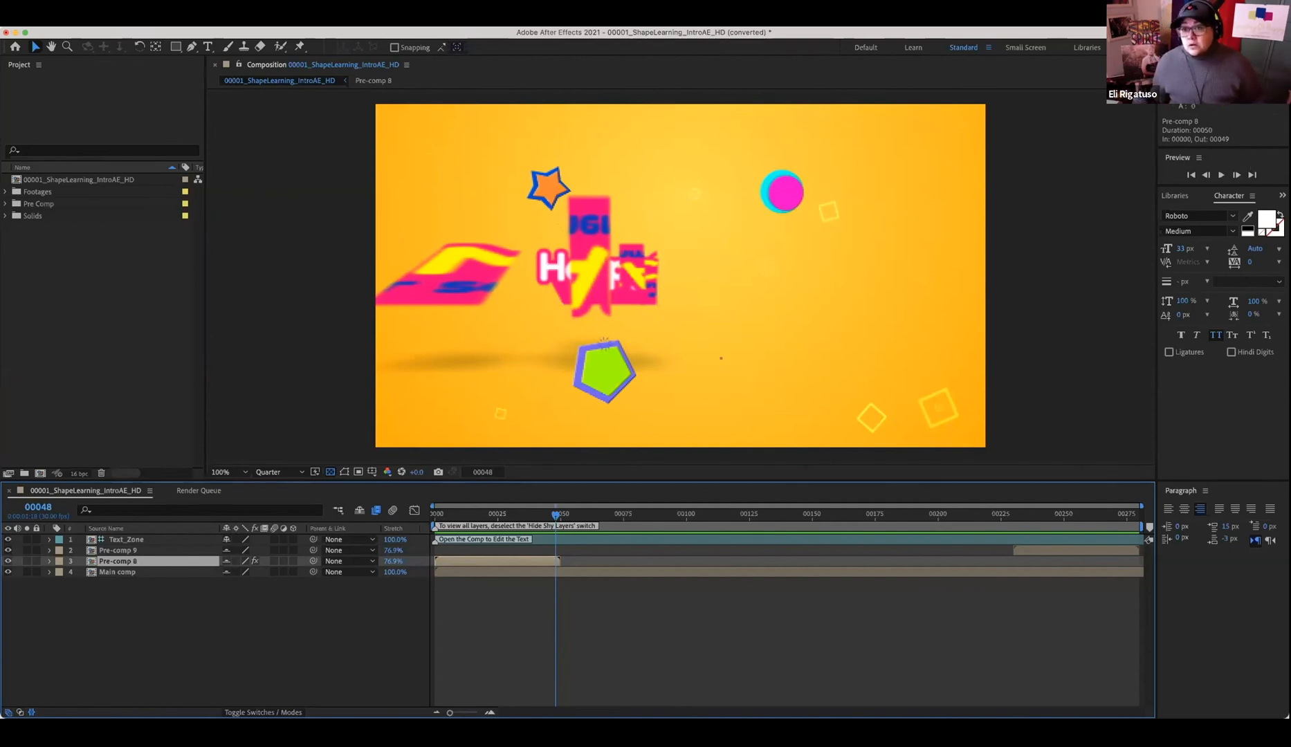
- Switch to the workspace that lists all the tool panels and expand Effects & Presets
{"action": "left_click", "coordinate": [1130, 47]}
{"action": "left_click", "coordinate": [1163, 63]}
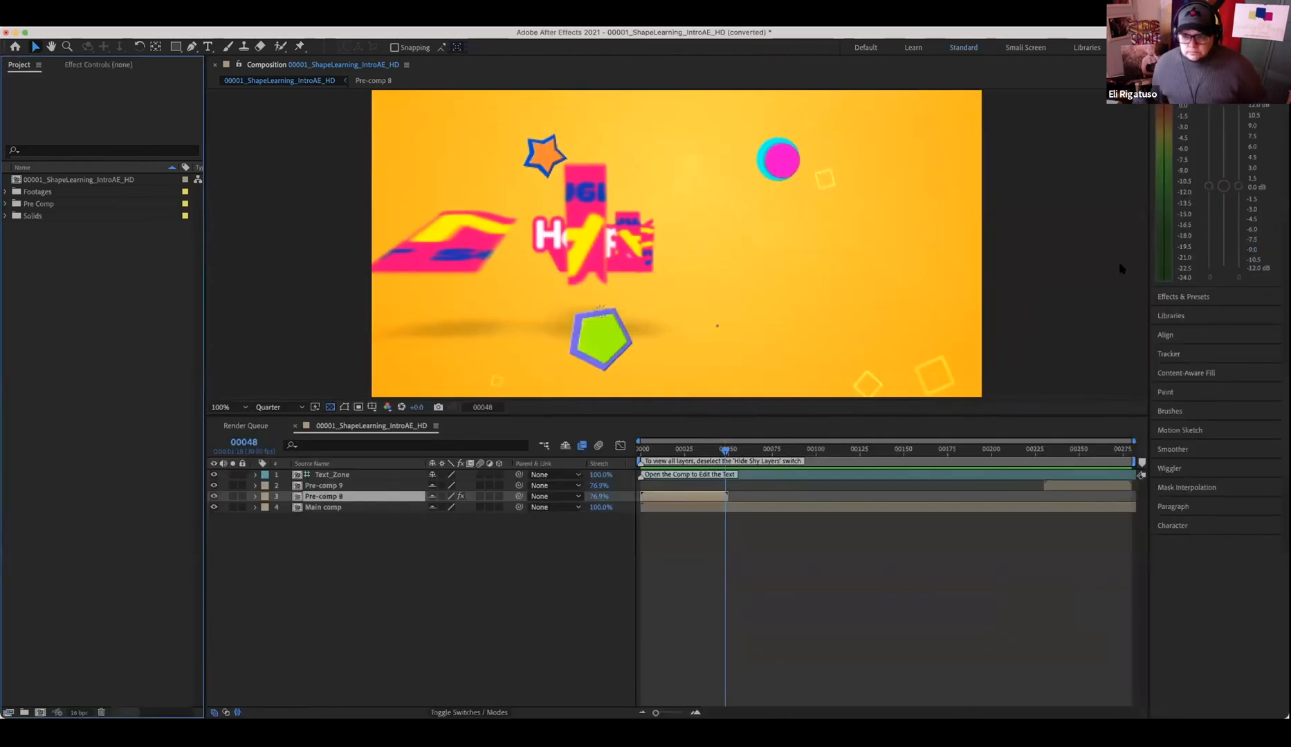
{"action": "left_click", "coordinate": [1186, 296]}
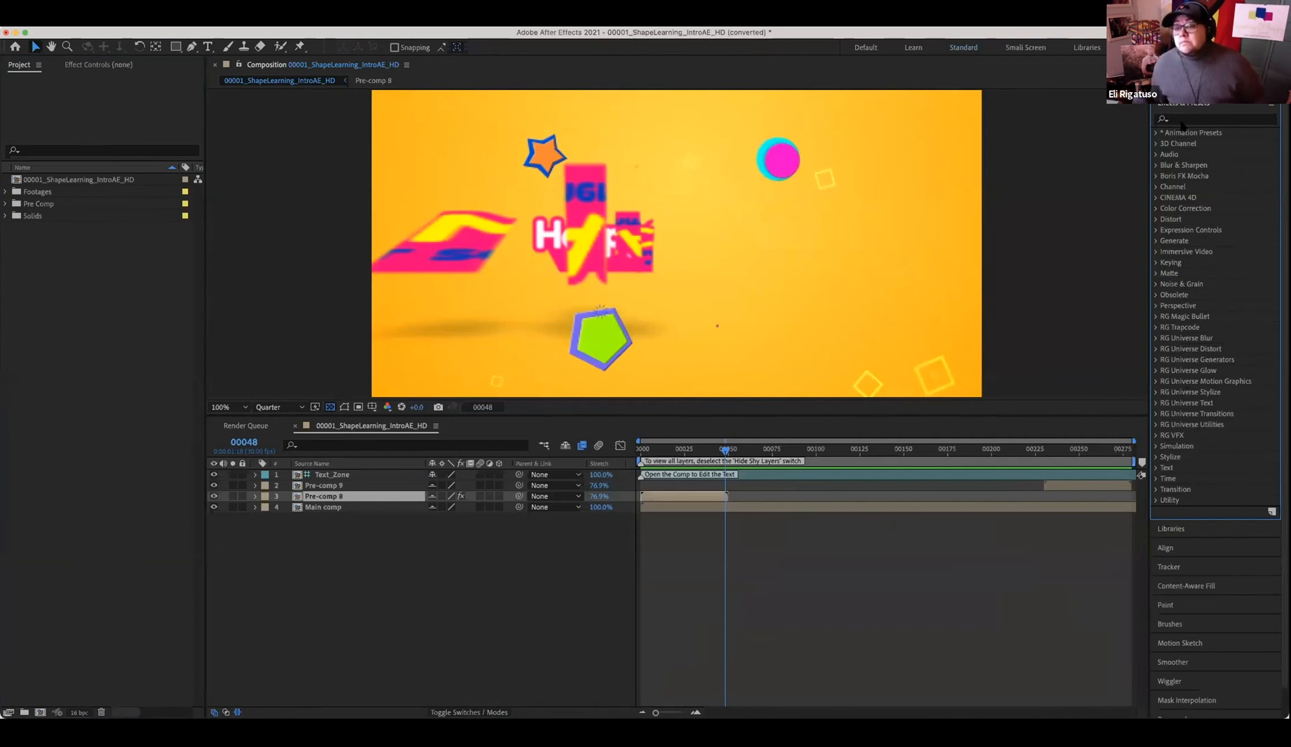
- Browse the Animation Presets, looking inside the Transitions - Dissolves and Trapcode Mir 3 folders
{"action": "left_click", "coordinate": [1155, 134]}
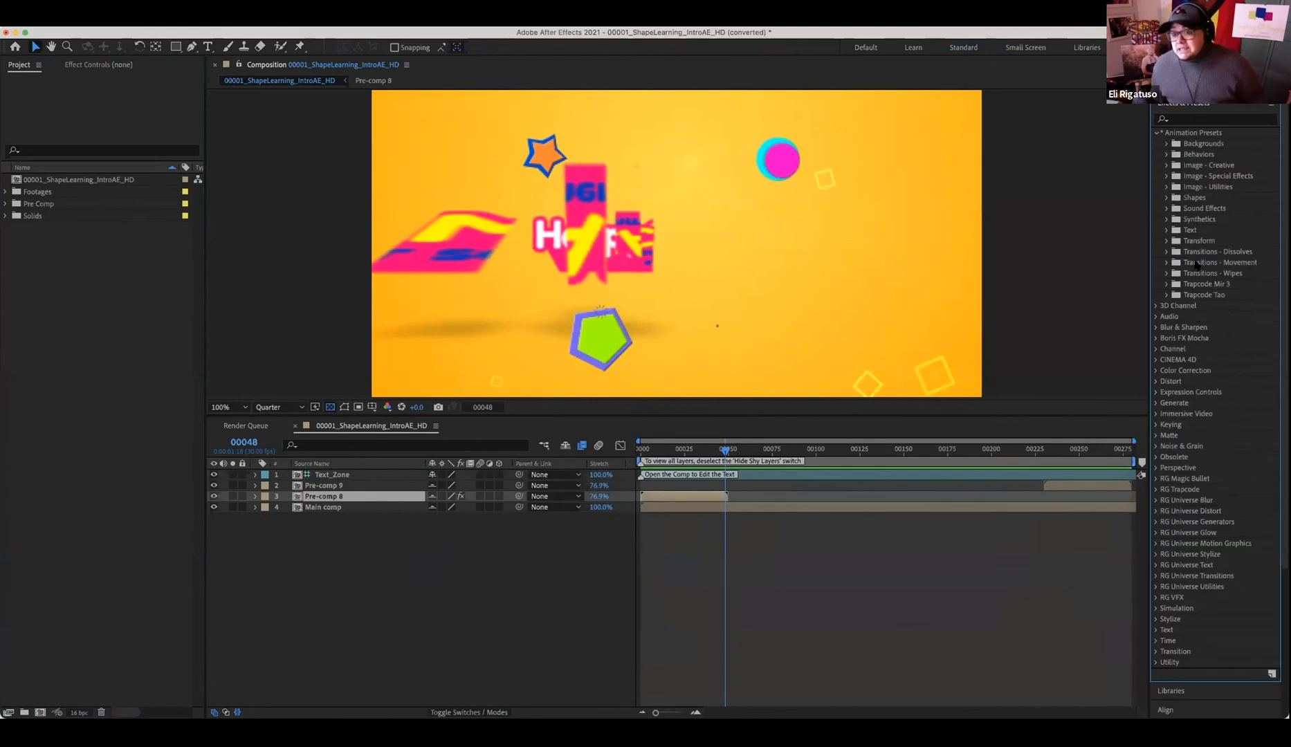
{"action": "left_click", "coordinate": [1163, 252]}
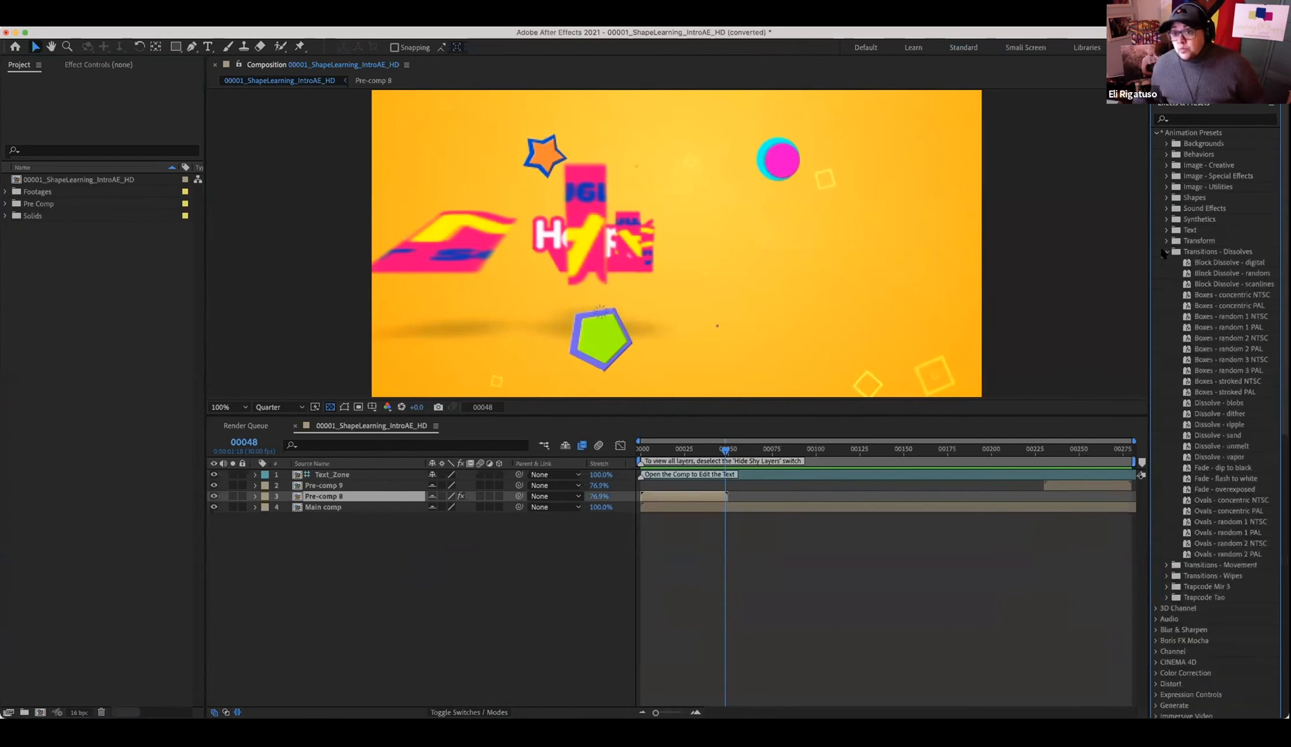
{"action": "left_click", "coordinate": [1164, 253]}
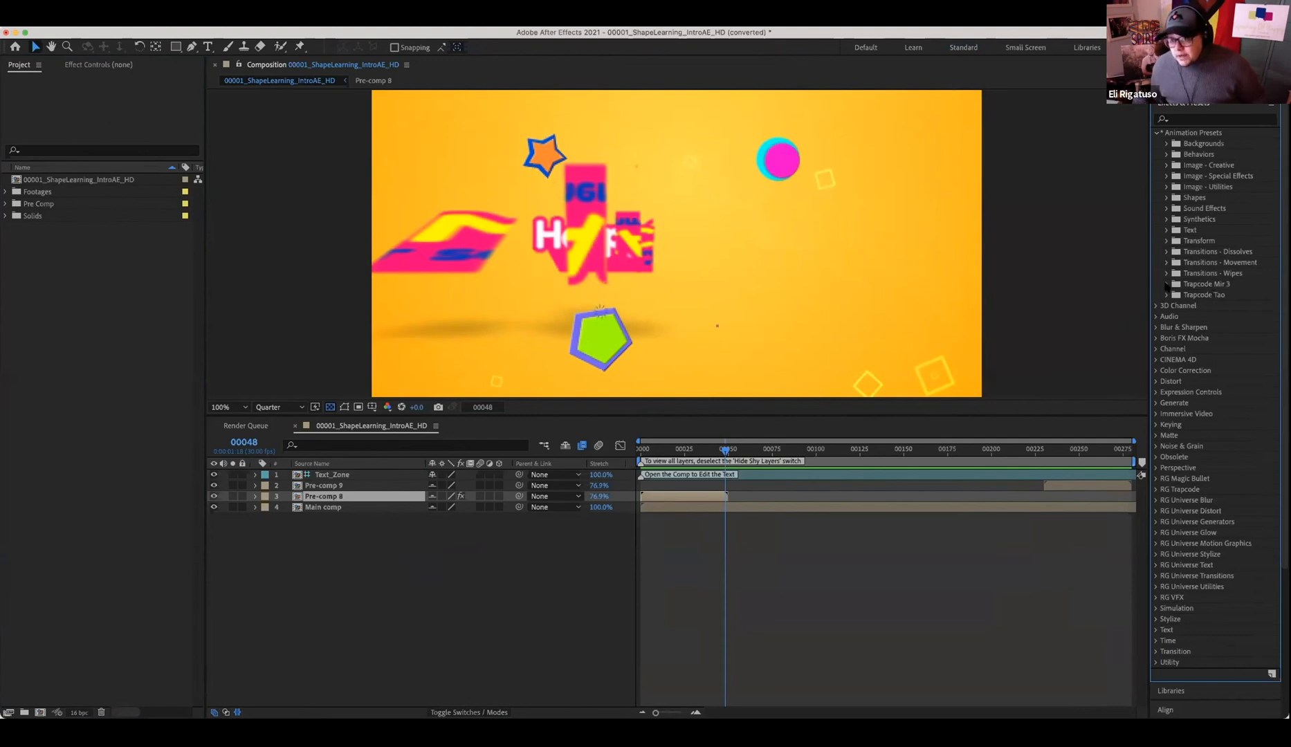
{"action": "left_click", "coordinate": [1166, 284]}
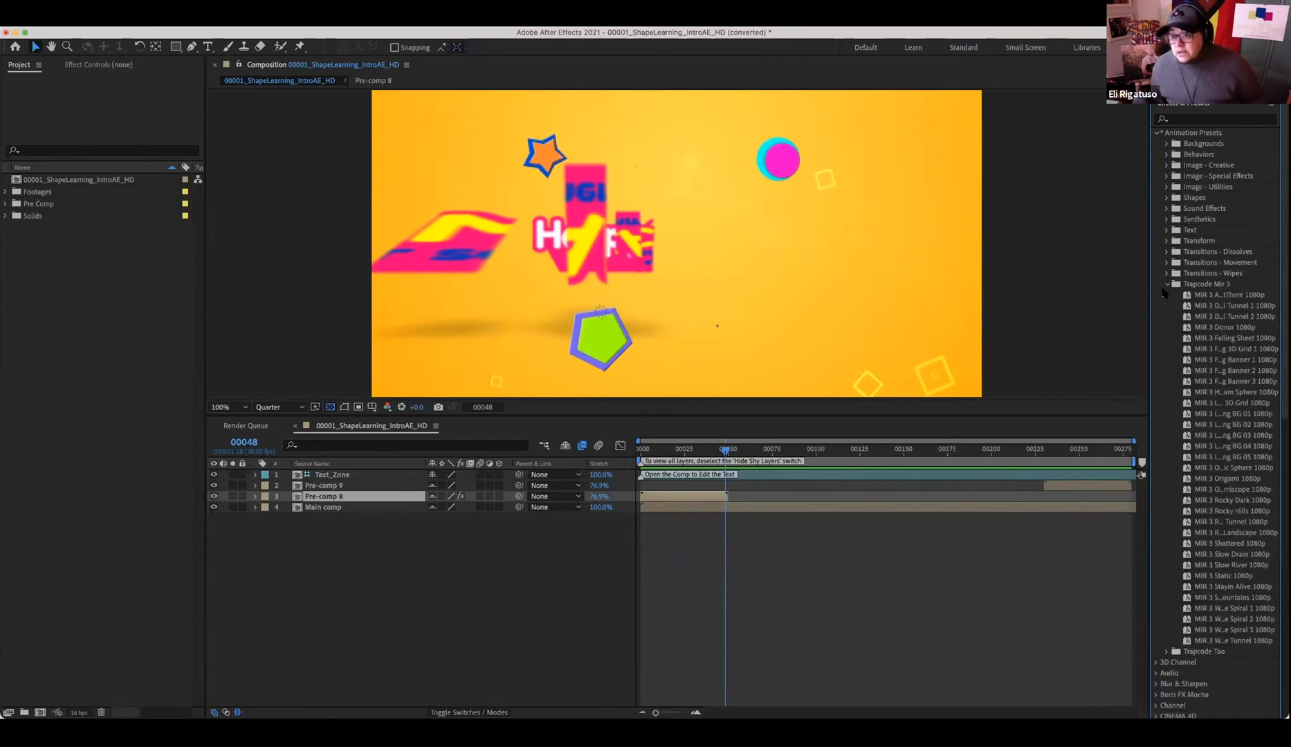
{"action": "left_click", "coordinate": [1167, 284]}
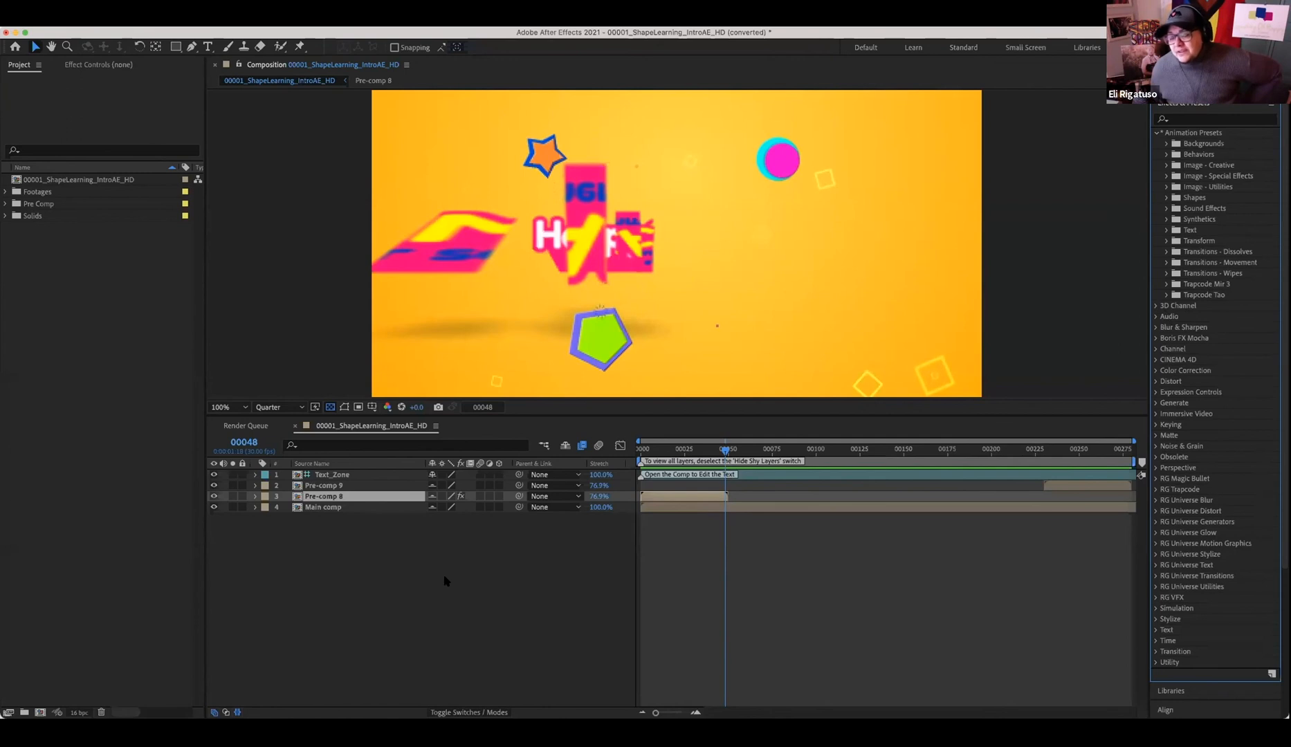
- Move the playhead to frame 15 and review the columns available for the timeline without changing them
{"action": "left_click_drag", "start_coordinate": [726, 451], "coordinate": [664, 474]}
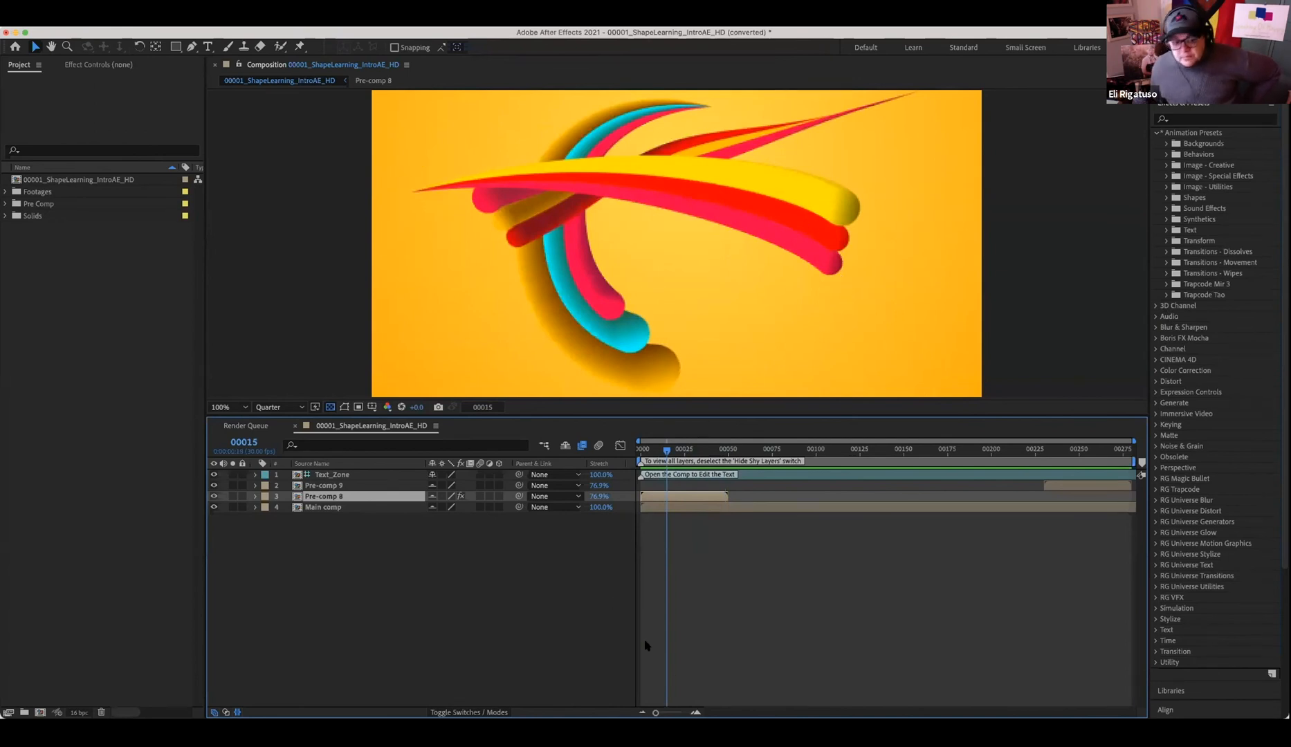
{"action": "right_click", "coordinate": [629, 469]}
{"action": "mouse_move", "coordinate": [662, 512]}
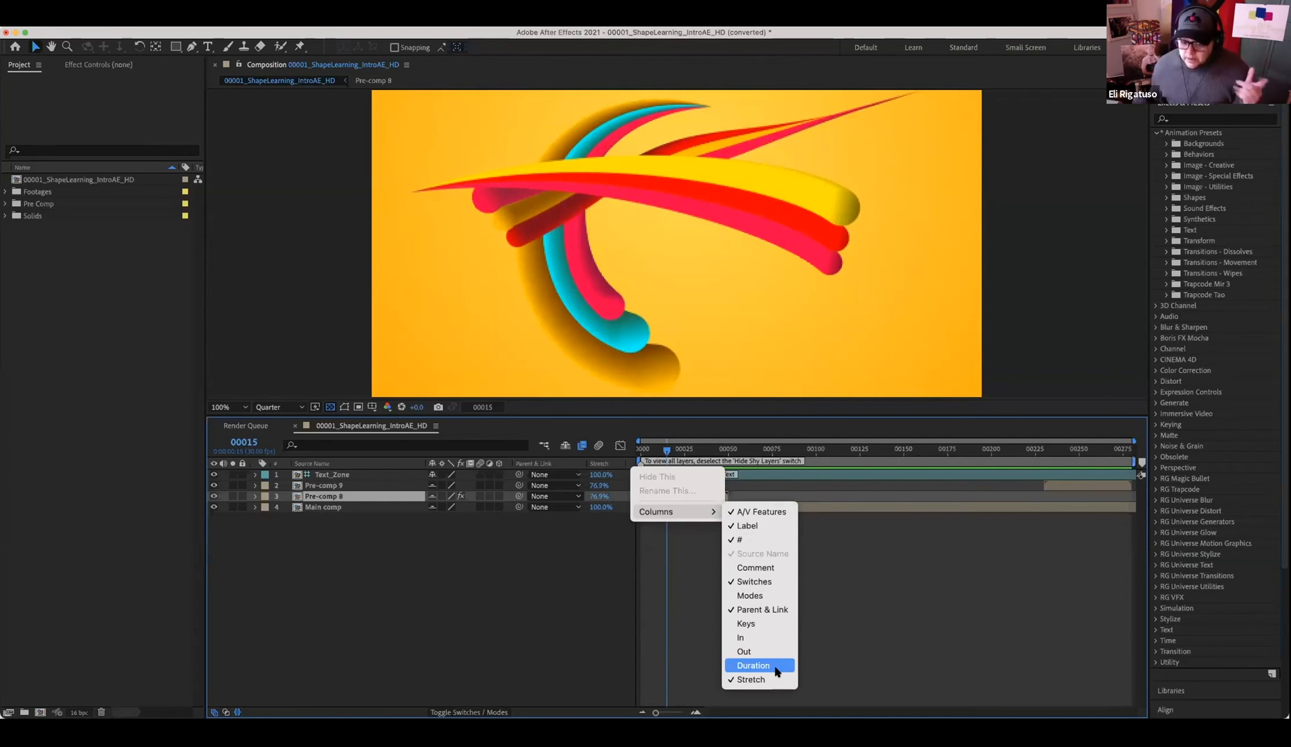
{"action": "left_click", "coordinate": [409, 649]}
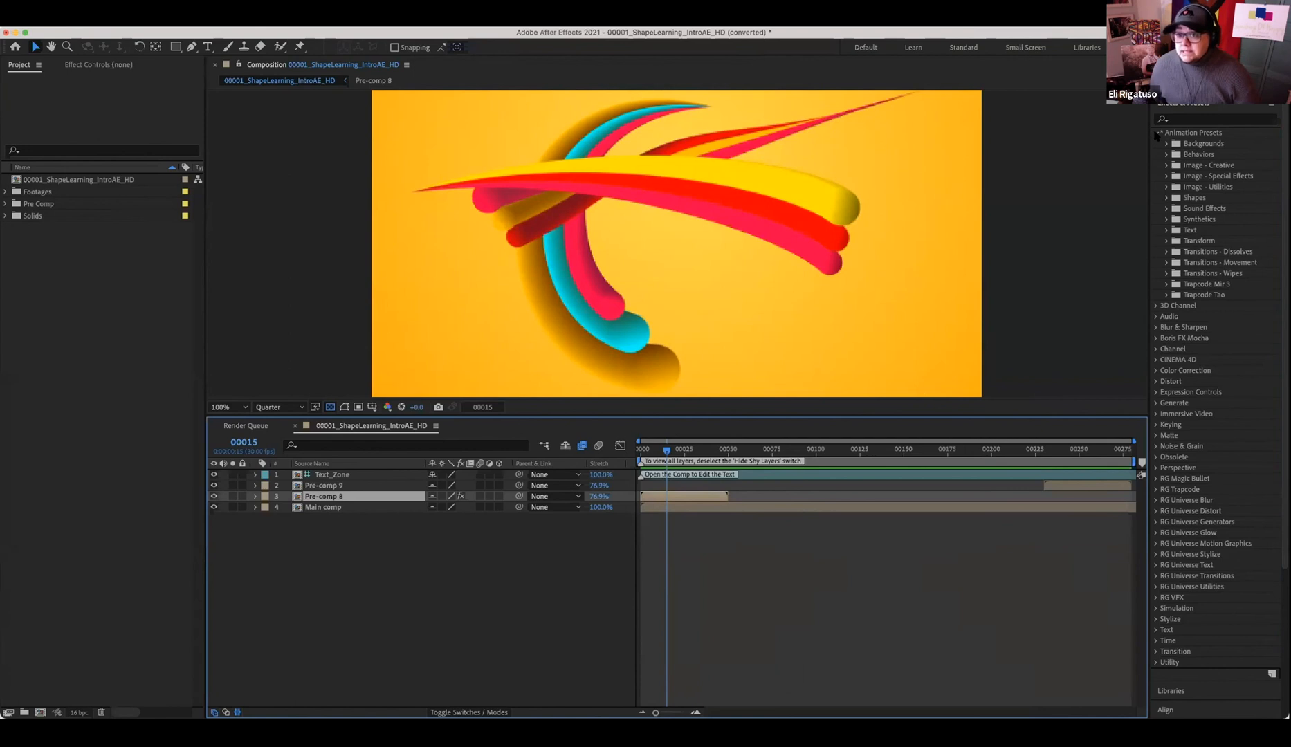
- Collapse the Animation Presets and look through the templates in the Stock Templates library
{"action": "left_click", "coordinate": [1157, 133]}
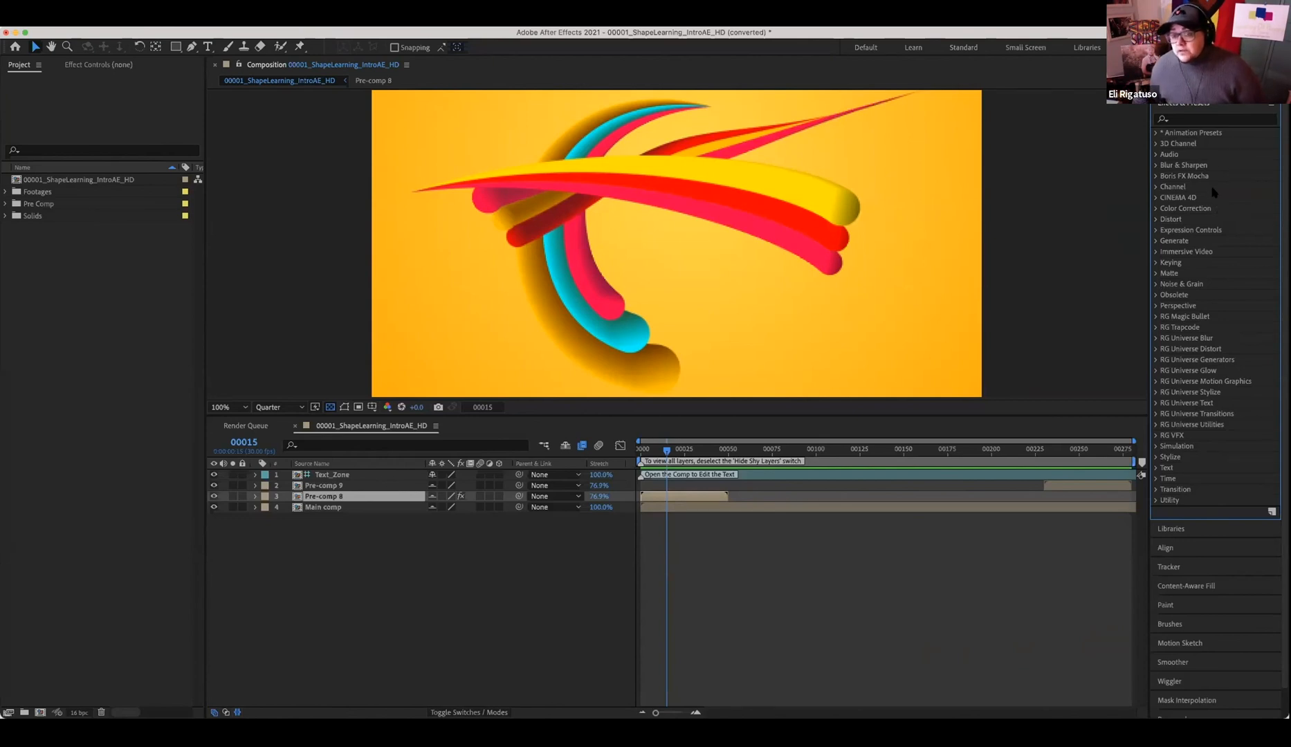
{"action": "scroll", "coordinate": [1214, 192], "scroll_direction": "down", "scroll_amount": 2}
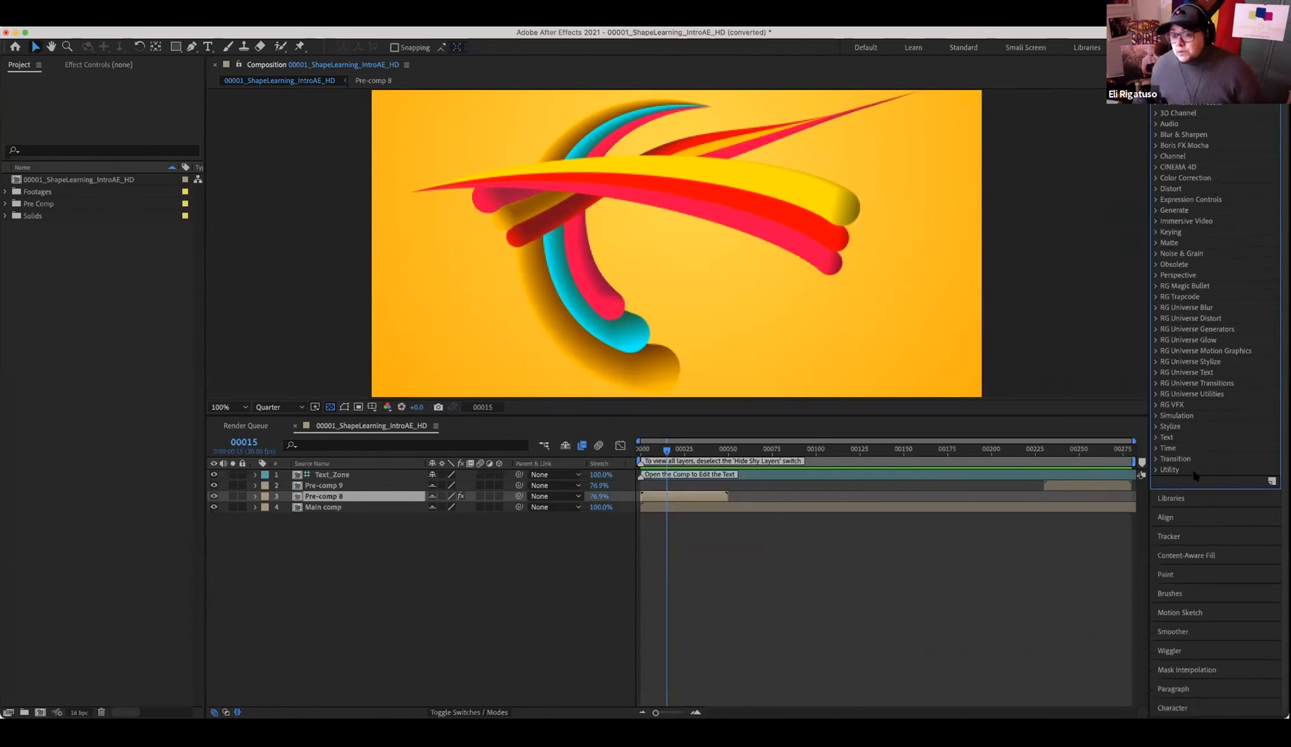
{"action": "left_click", "coordinate": [1182, 499]}
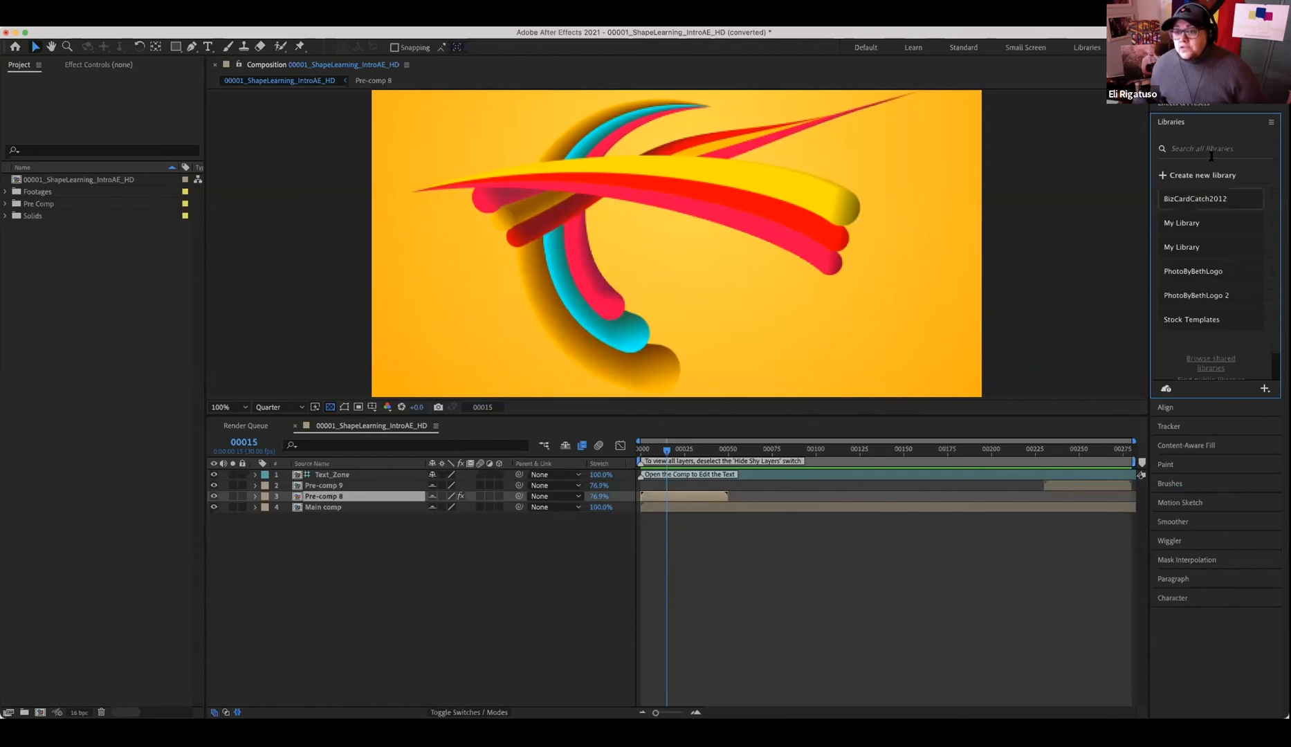
{"action": "scroll", "coordinate": [1211, 290], "scroll_direction": "down", "scroll_amount": 2}
{"action": "scroll", "coordinate": [1213, 288], "scroll_direction": "up", "scroll_amount": 2}
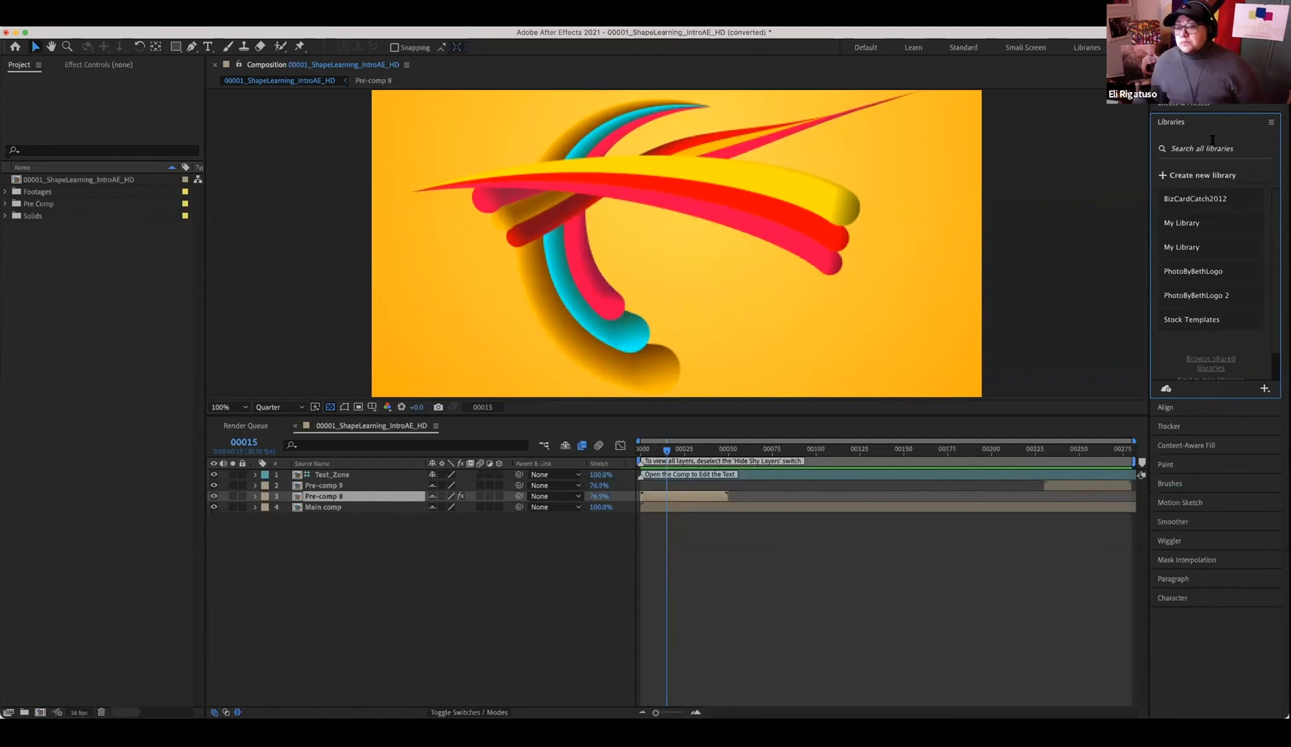
{"action": "left_click", "coordinate": [1199, 319]}
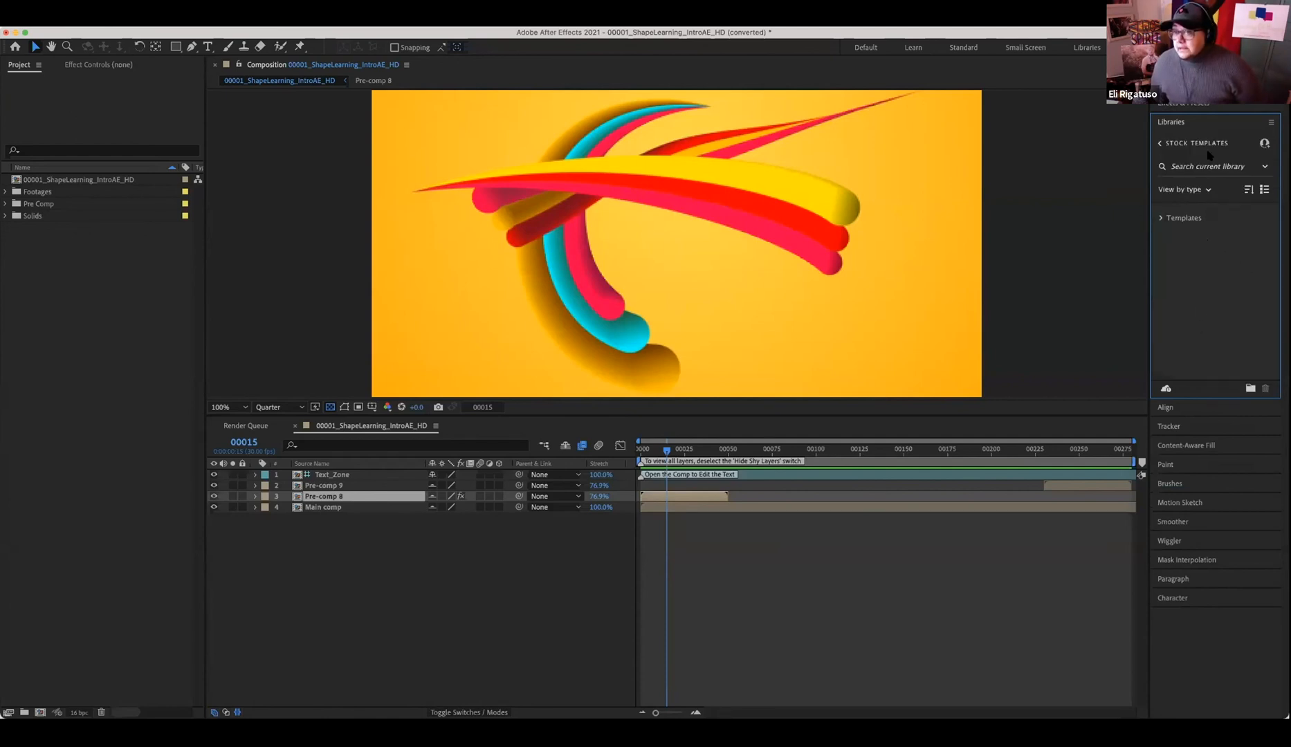
{"action": "left_click", "coordinate": [1162, 220]}
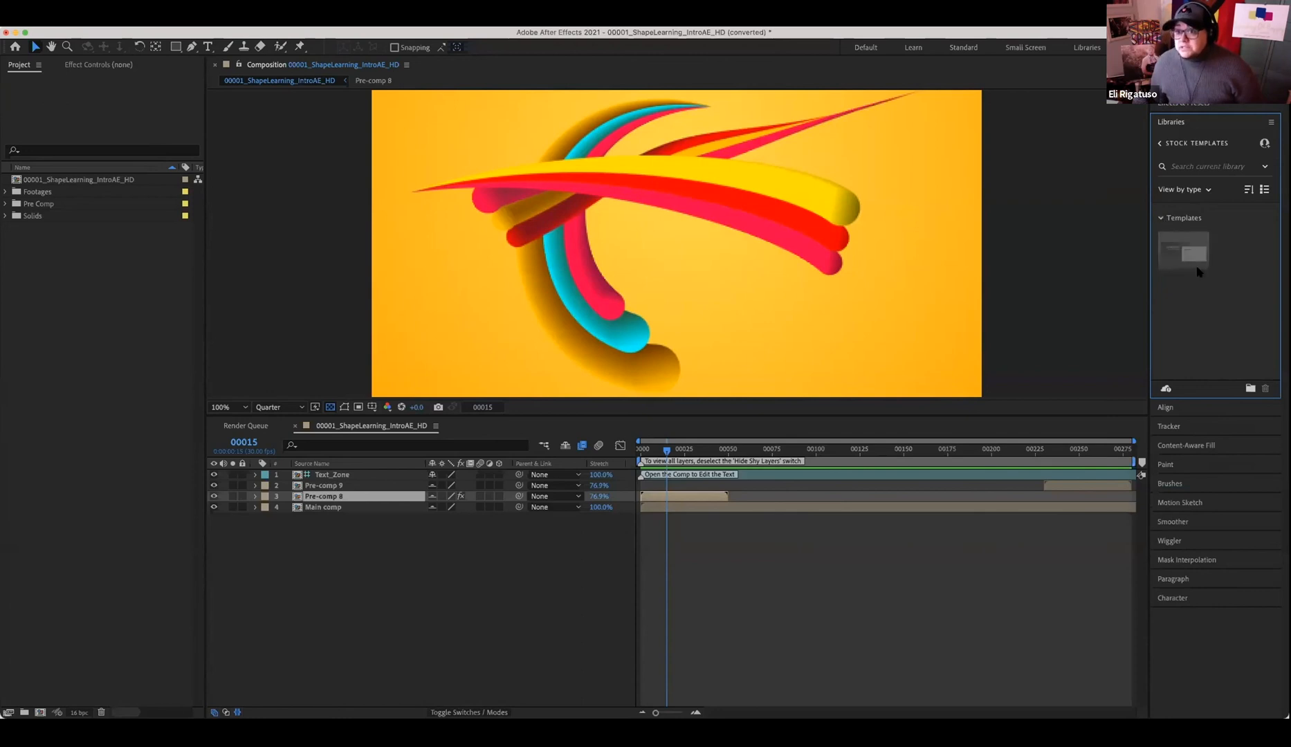
- Examine the Align, Tracker and Content-Aware Fill options
{"action": "left_click", "coordinate": [1211, 408]}
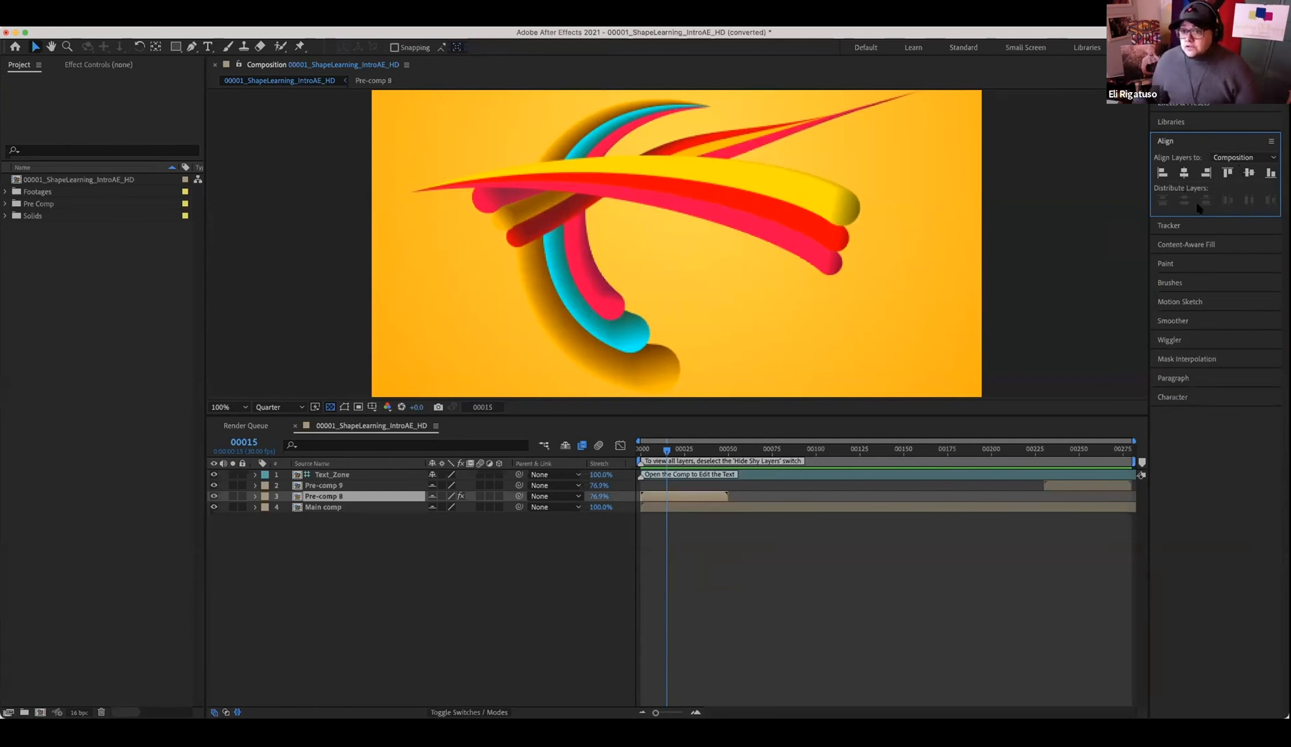
{"action": "left_click", "coordinate": [1176, 225]}
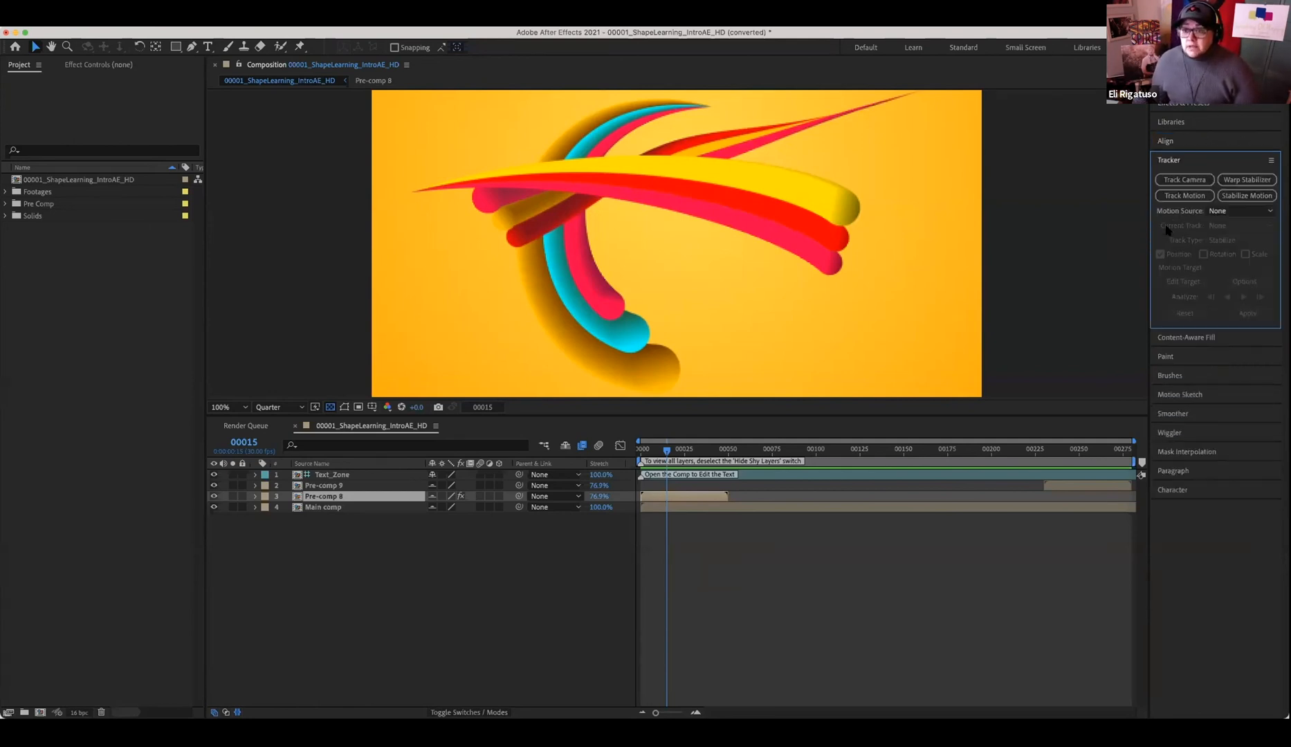
{"action": "left_click", "coordinate": [1177, 141]}
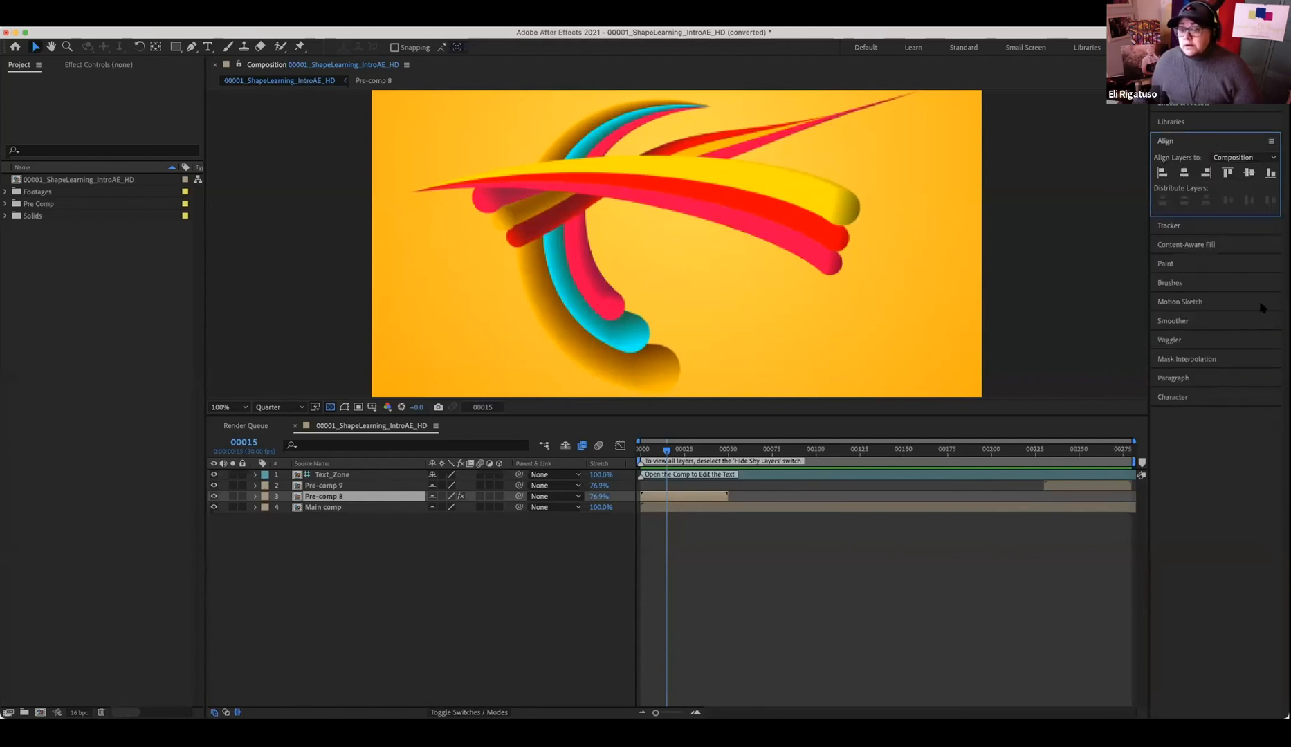
{"action": "left_click", "coordinate": [1204, 225]}
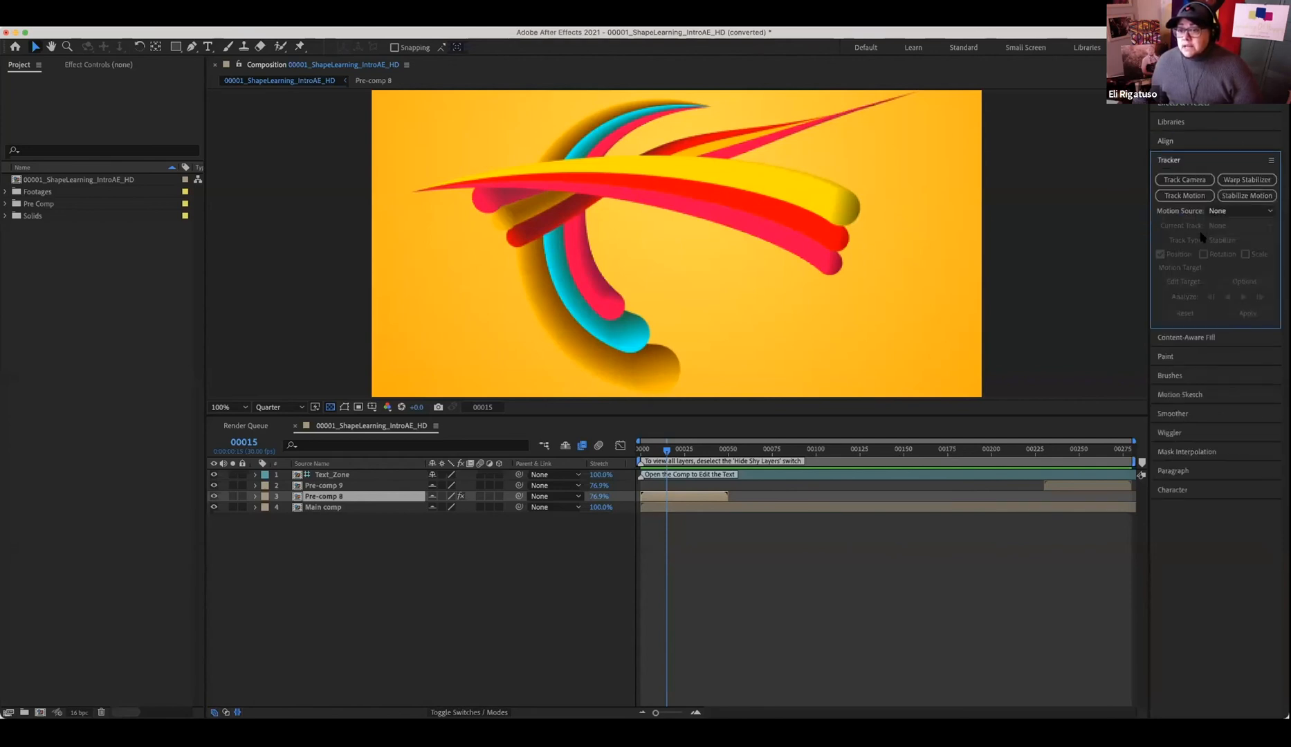
{"action": "left_click", "coordinate": [1220, 337]}
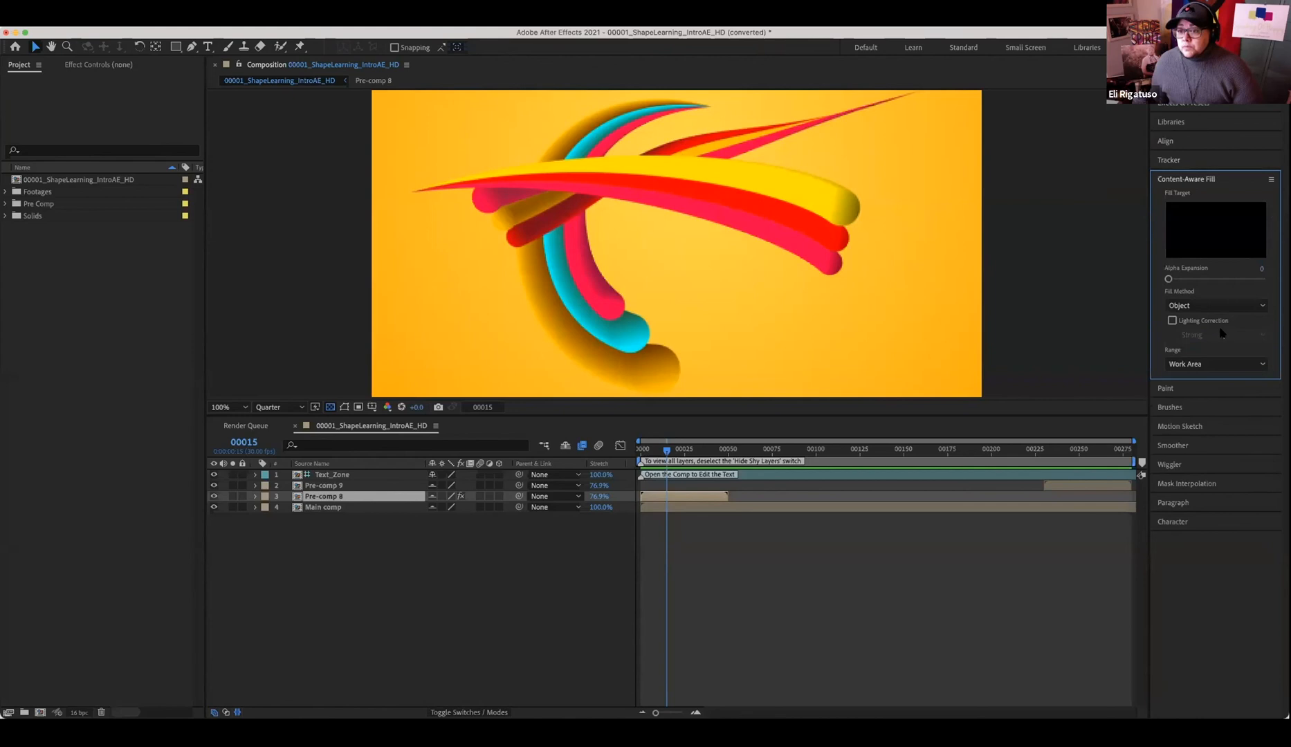
- Examine the Paint, Brushes and Motion Sketch options and collapse Motion Sketch again
{"action": "left_click", "coordinate": [1227, 388]}
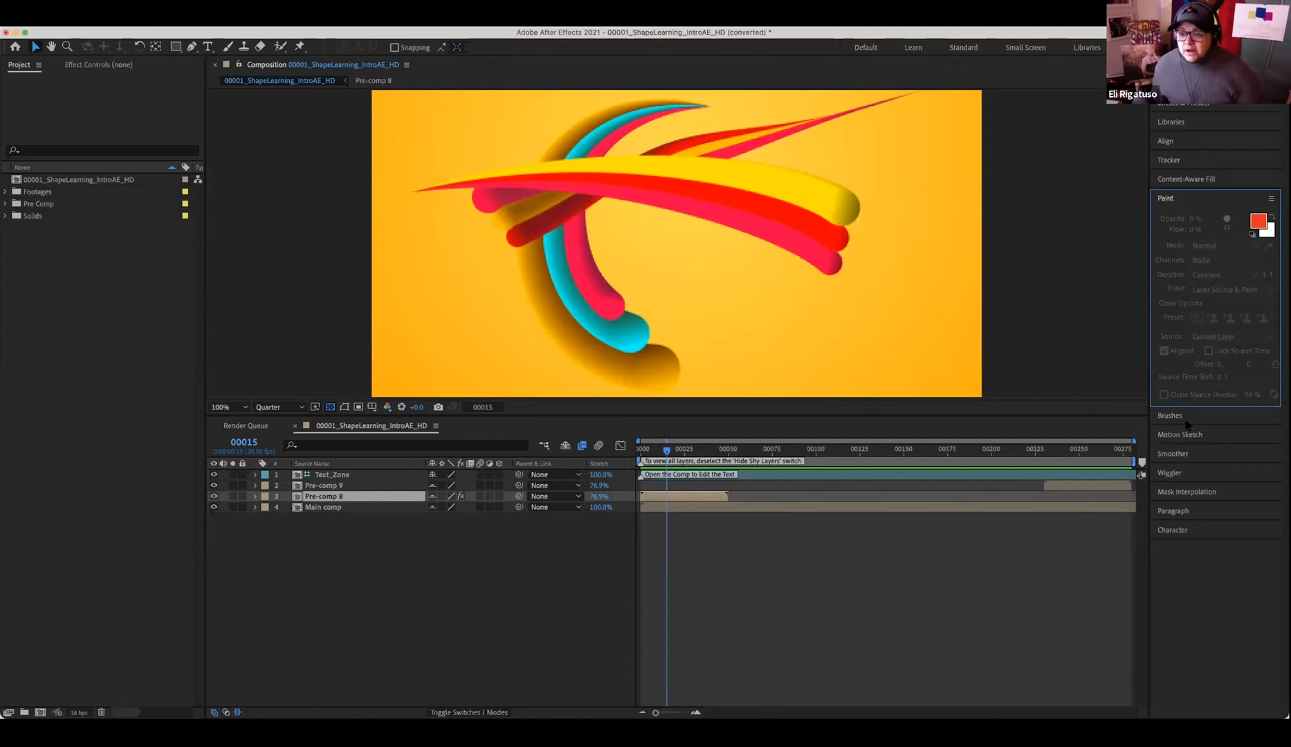
{"action": "left_click", "coordinate": [1187, 416]}
{"action": "left_click", "coordinate": [1215, 217]}
{"action": "left_click", "coordinate": [1204, 236]}
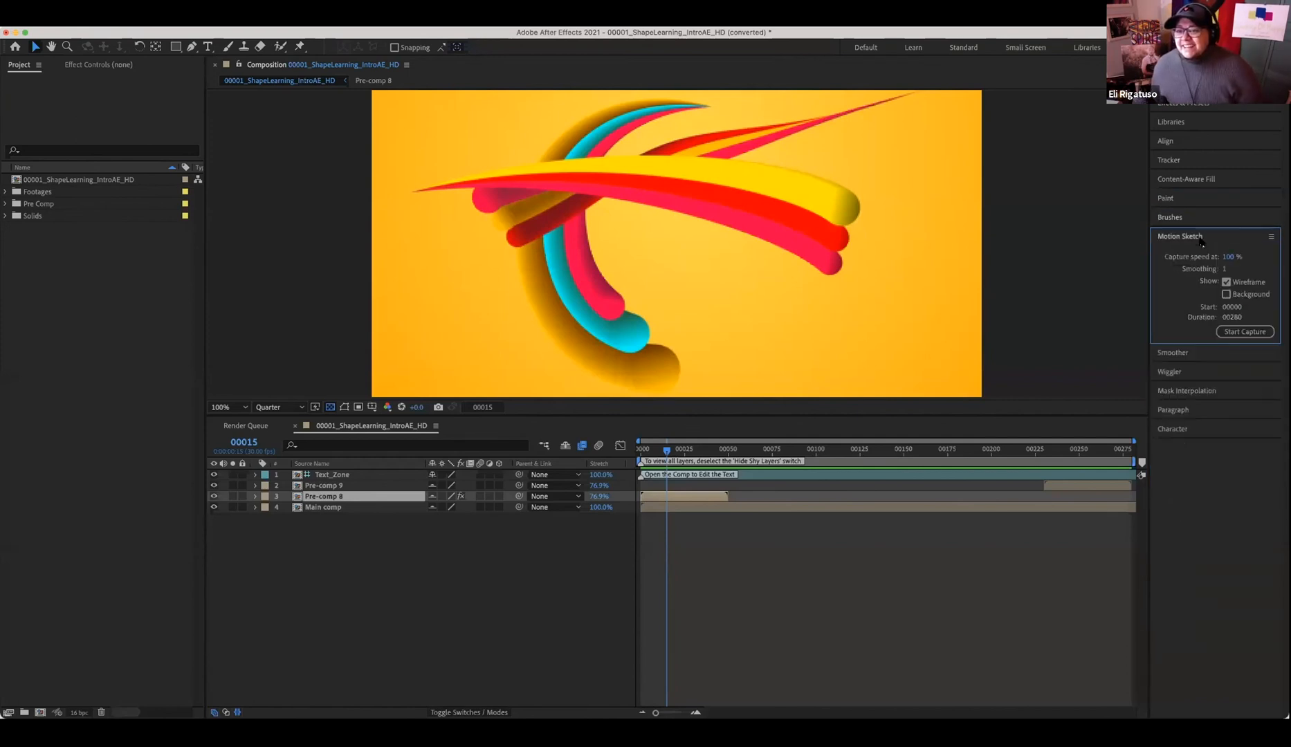
{"action": "left_click", "coordinate": [1191, 237]}
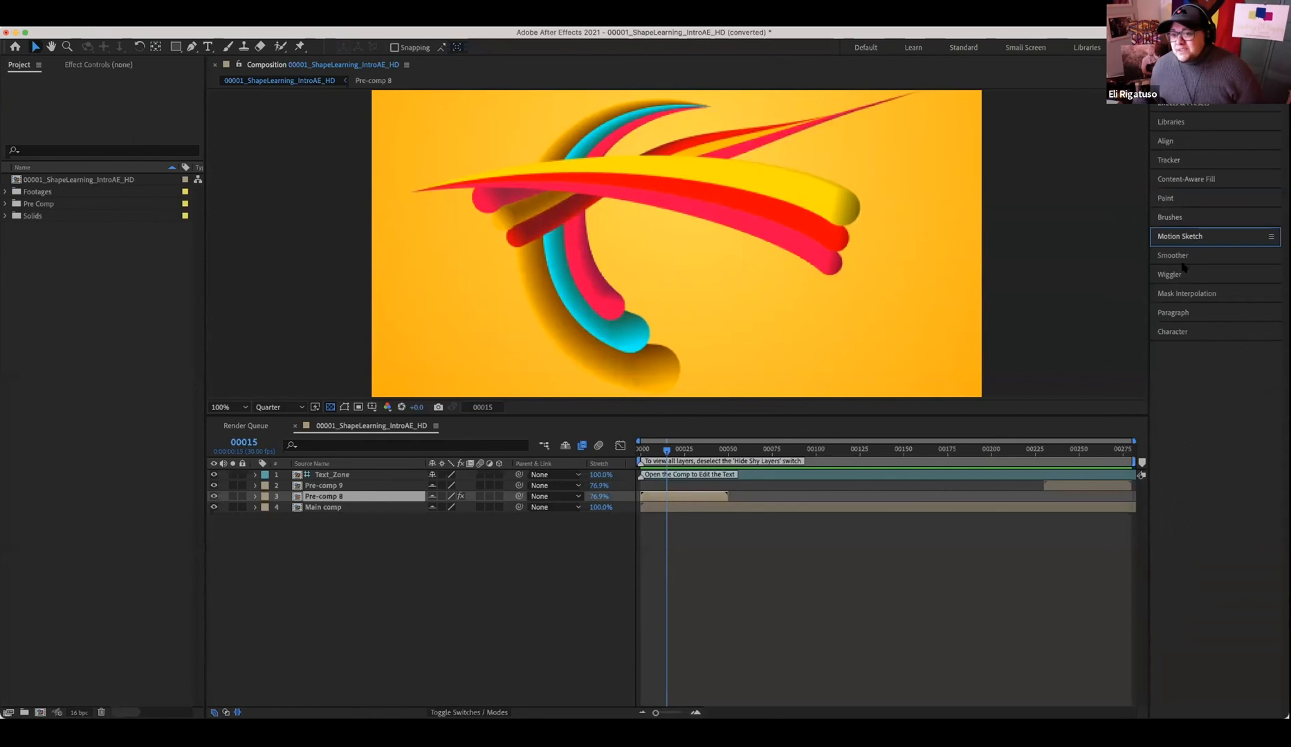